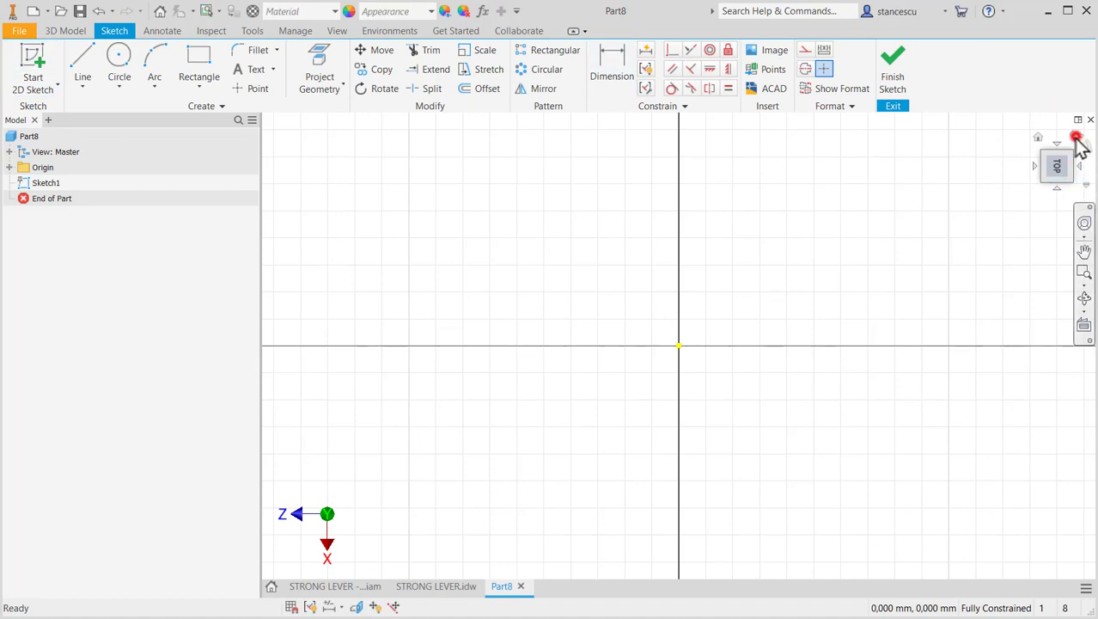
# Step: Rotate the sketch view so X points right, and examine the lever's plan view and section B-B dimensions in the STRONG LEVER.idw drawing
pyautogui.click(1079, 140)
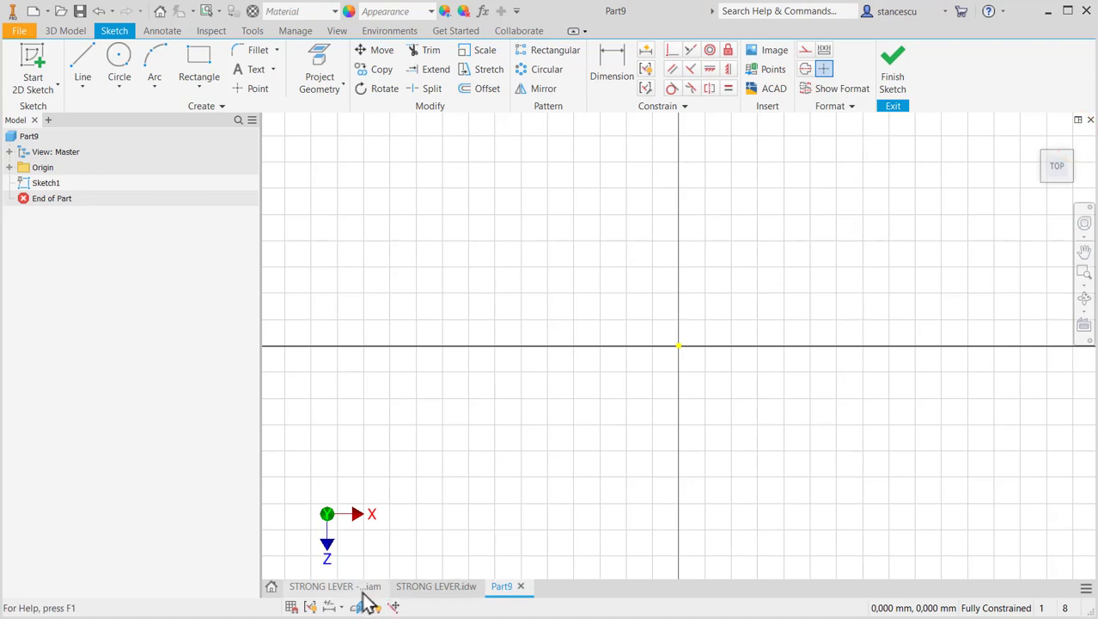
pyautogui.moveTo(365, 596)
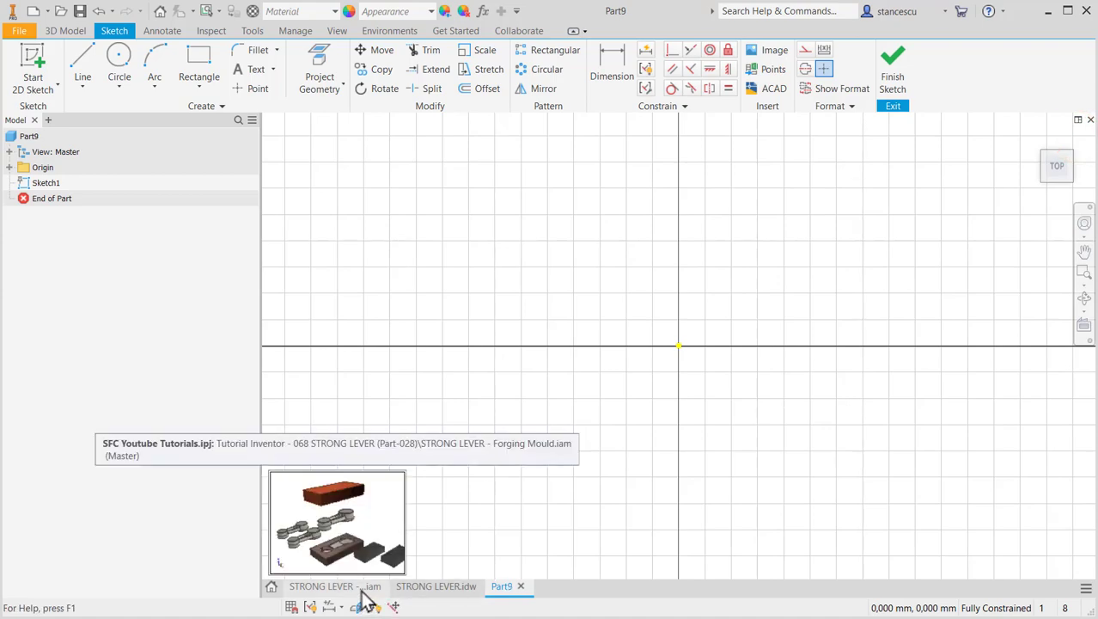
pyautogui.click(411, 595)
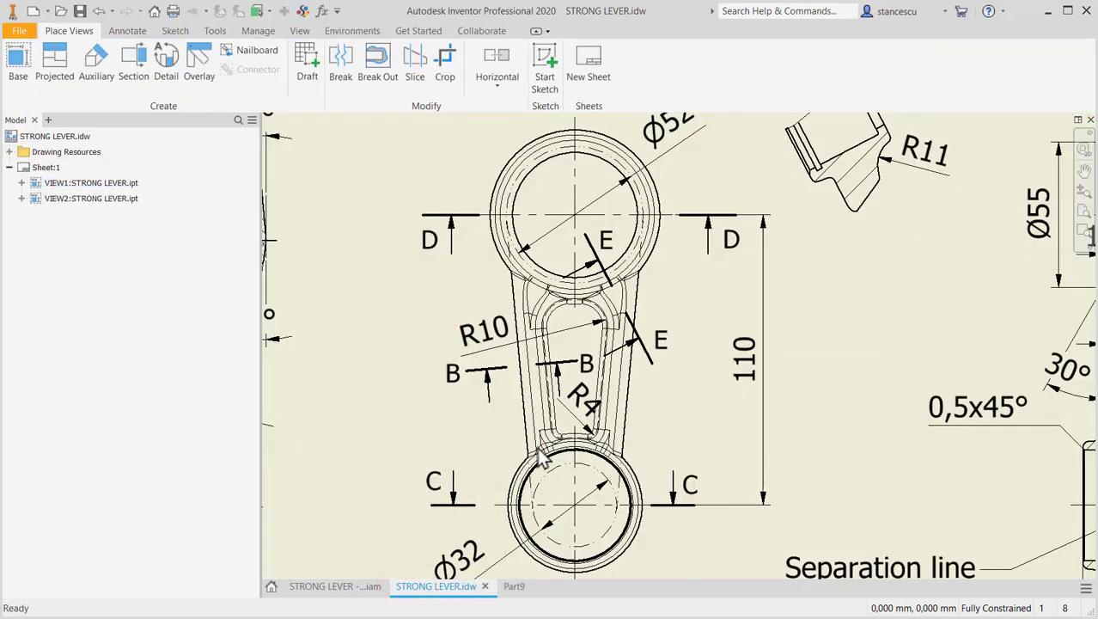
pyautogui.moveTo(667, 222); pyautogui.dragTo(643, 245, button='middle')
pyautogui.moveTo(482, 554); pyautogui.dragTo(503, 486, button='middle')
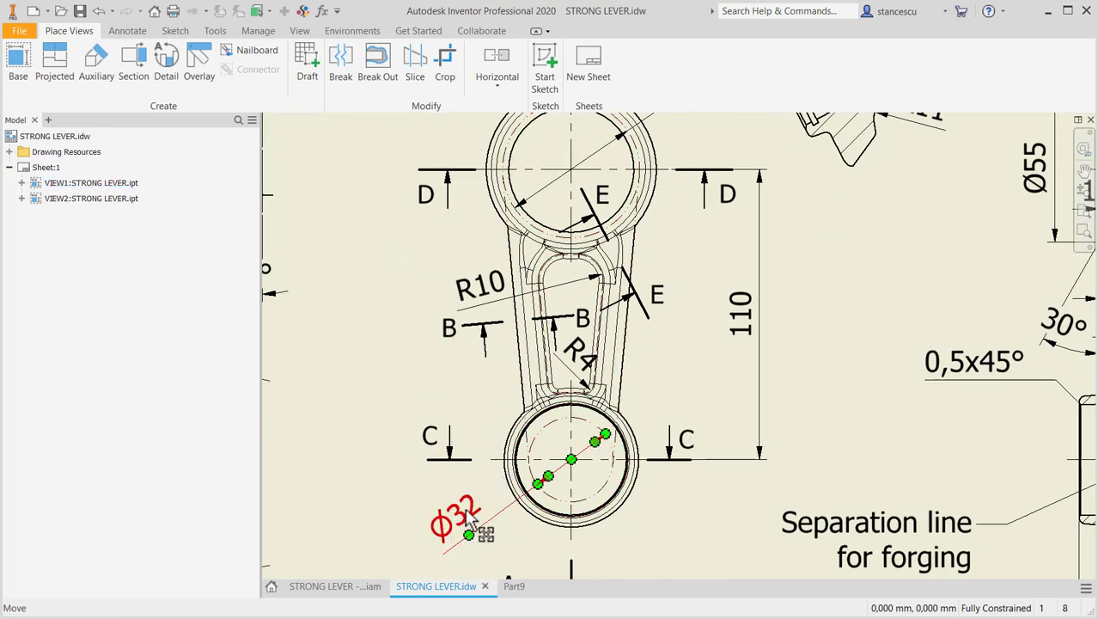
pyautogui.moveTo(665, 206); pyautogui.dragTo(651, 288, button='middle')
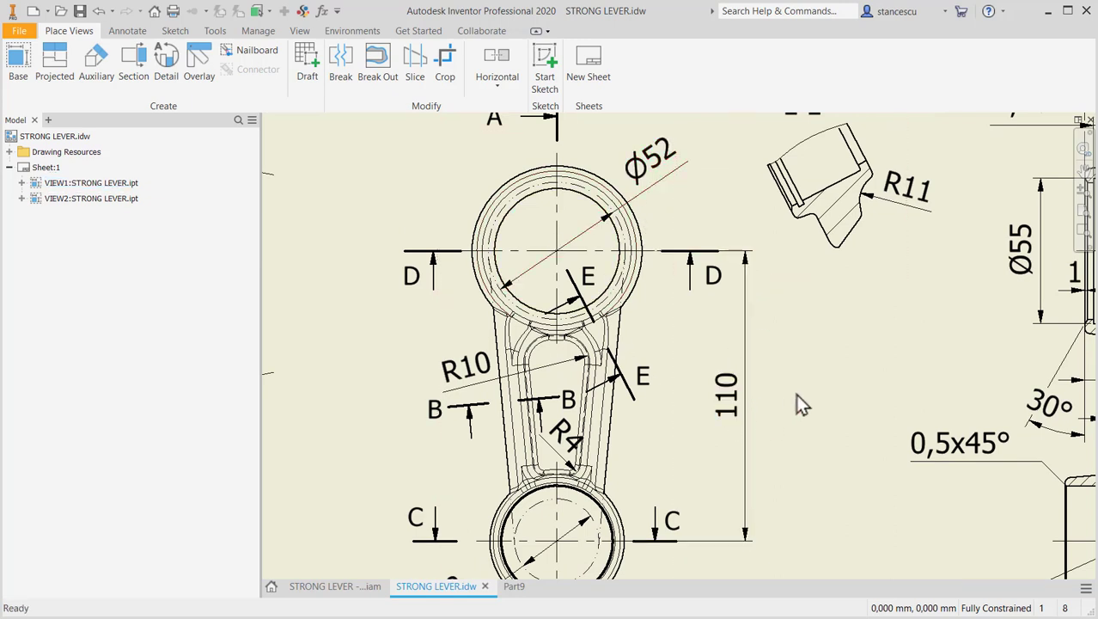
pyautogui.moveTo(797, 410)
pyautogui.mouseDown(button='middle')
pyautogui.moveTo(632, 337)
pyautogui.moveTo(604, 335)
pyautogui.mouseUp(button='middle')
pyautogui.moveTo(680, 328)
pyautogui.mouseDown(button='middle')
pyautogui.moveTo(724, 380)
pyautogui.moveTo(773, 510)
pyautogui.mouseUp(button='middle')
pyautogui.moveTo(645, 304); pyautogui.dragTo(691, 421, button='middle')
pyautogui.click(434, 225)
pyautogui.moveTo(434, 226); pyautogui.dragTo(436, 218)
pyautogui.click(580, 302)
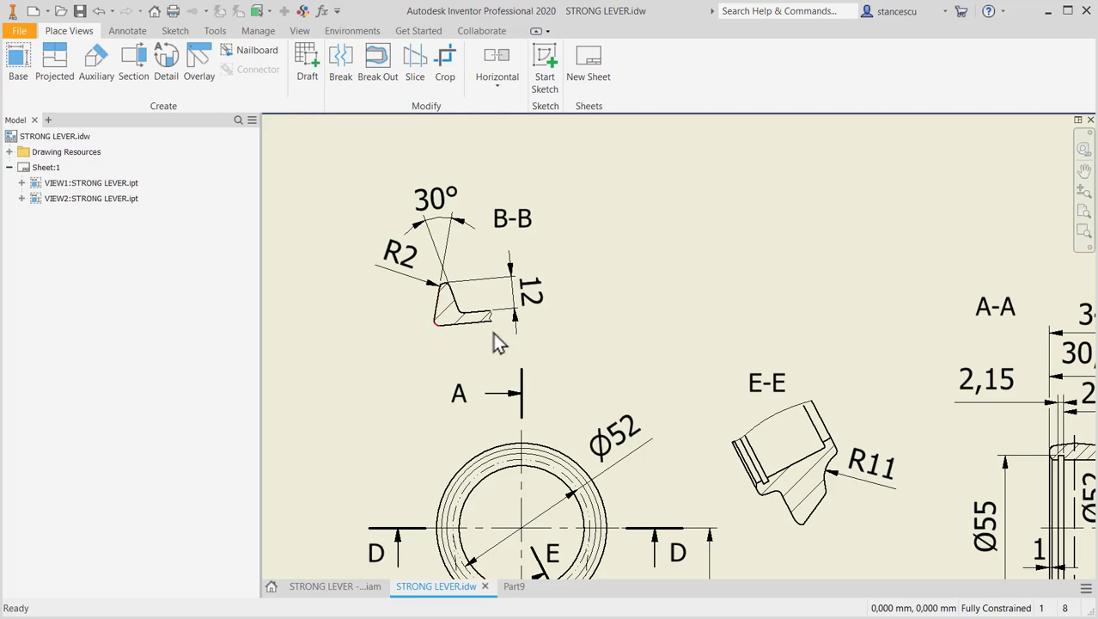
pyautogui.scroll(-5, 668, 371)
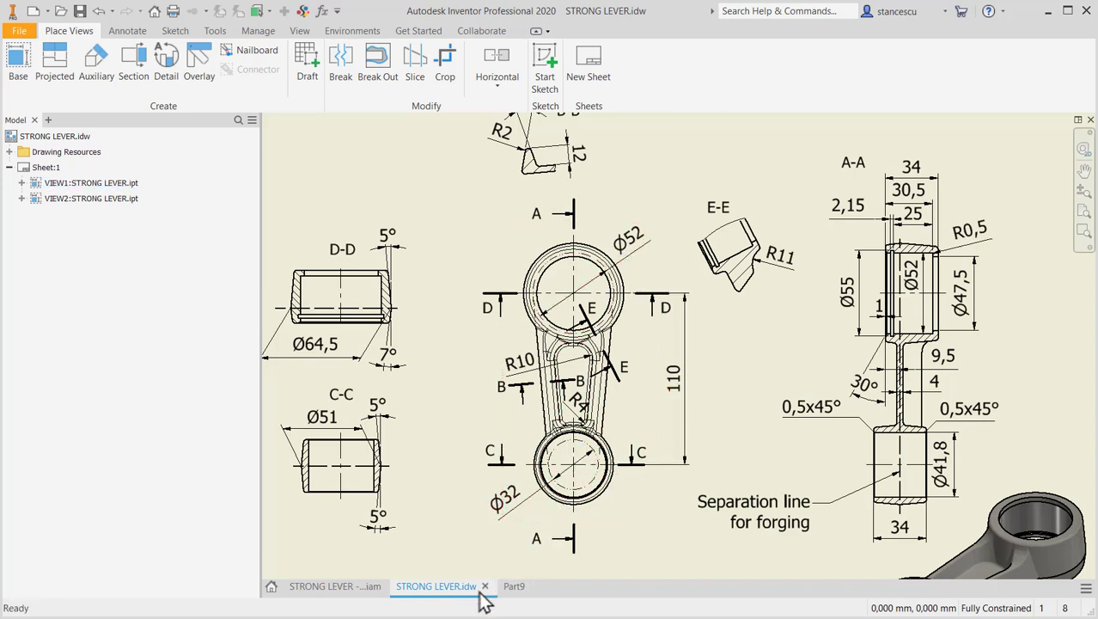
# Step: Return to the Part9 sketch and draw a 52 mm diameter circle centred on the origin
pyautogui.click(514, 585)
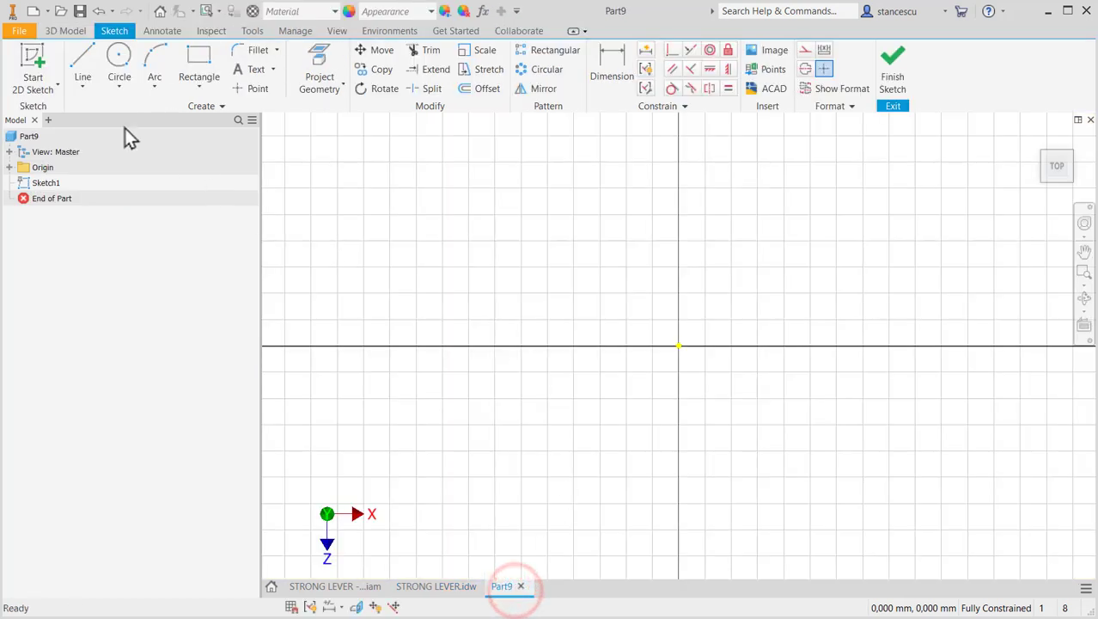
pyautogui.click(115, 69)
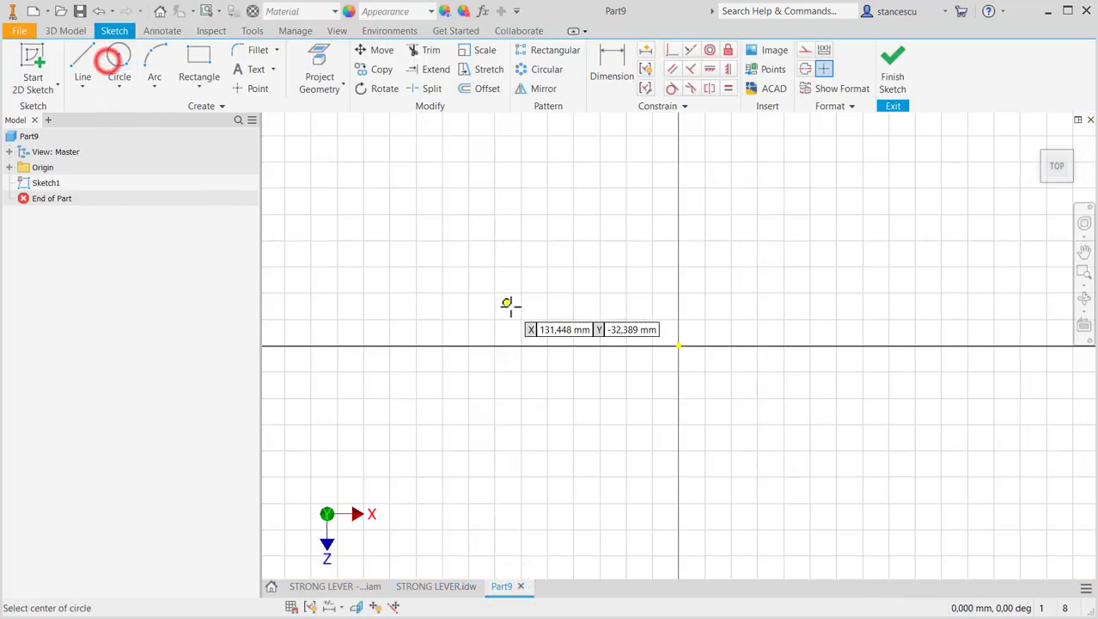
pyautogui.click(679, 345)
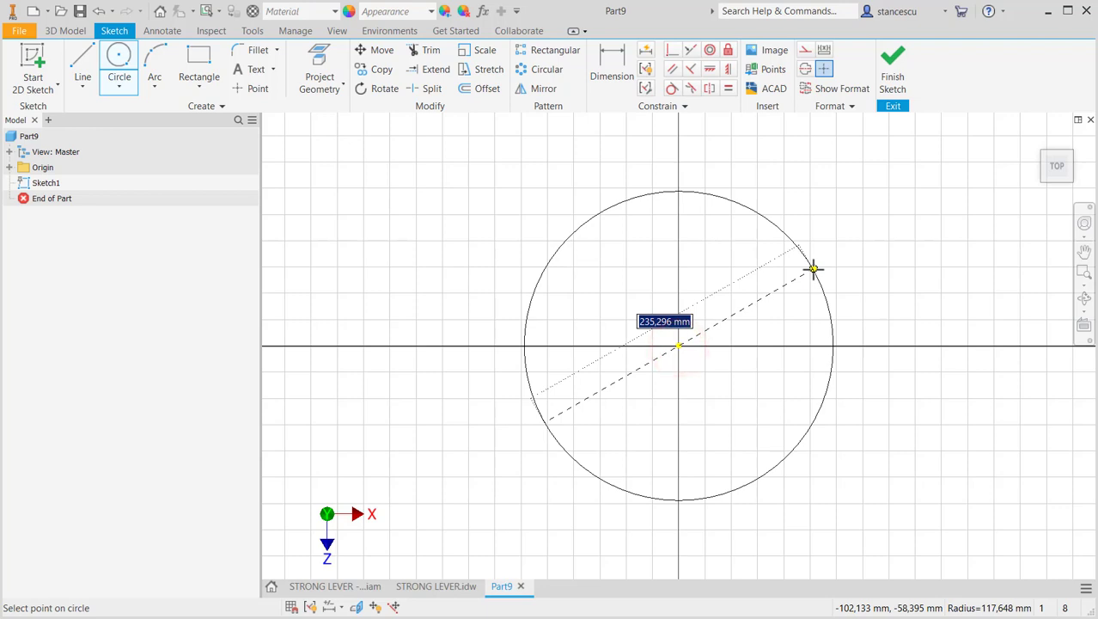
pyautogui.write('52')
pyautogui.press('Return')
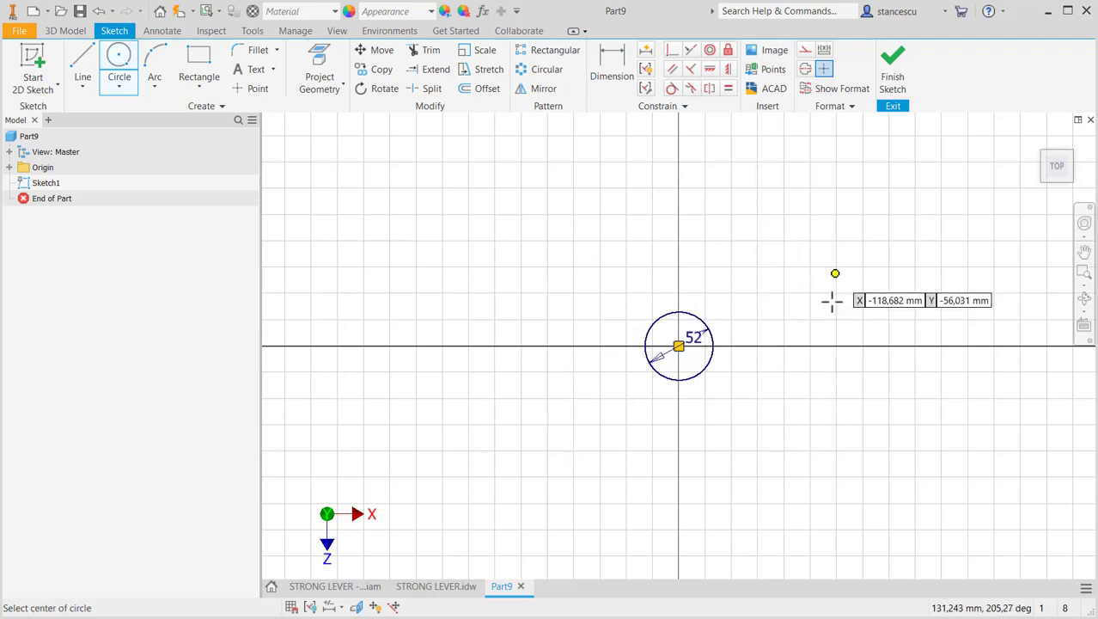
# Step: Draw a 32 mm diameter circle below the large one and align its centre vertically with the origin
pyautogui.click(657, 483)
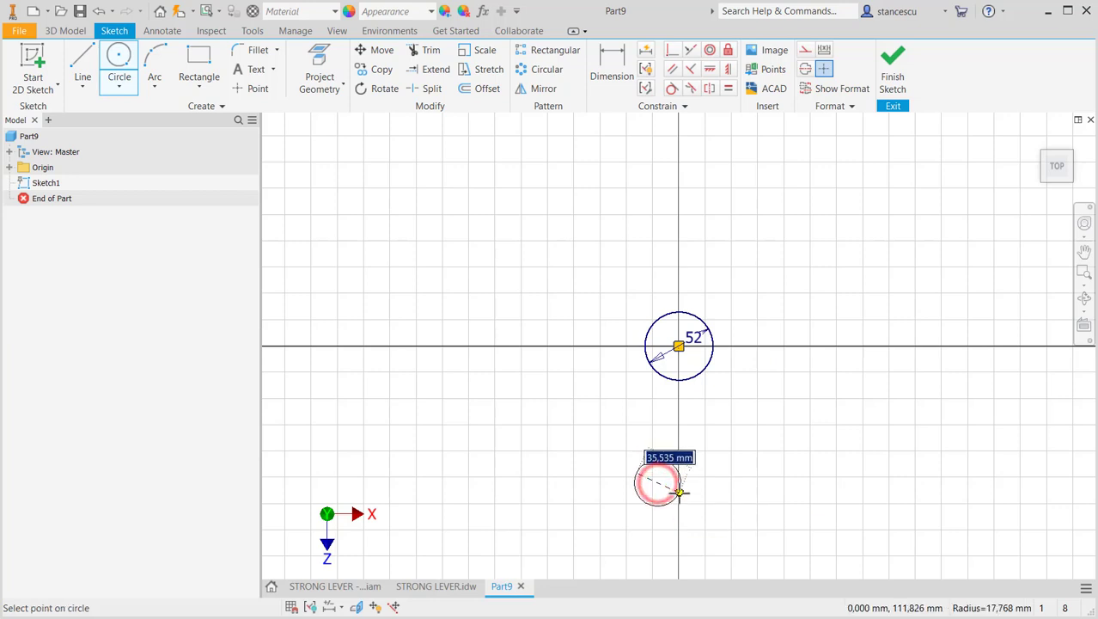
pyautogui.write('32')
pyautogui.press('Return')
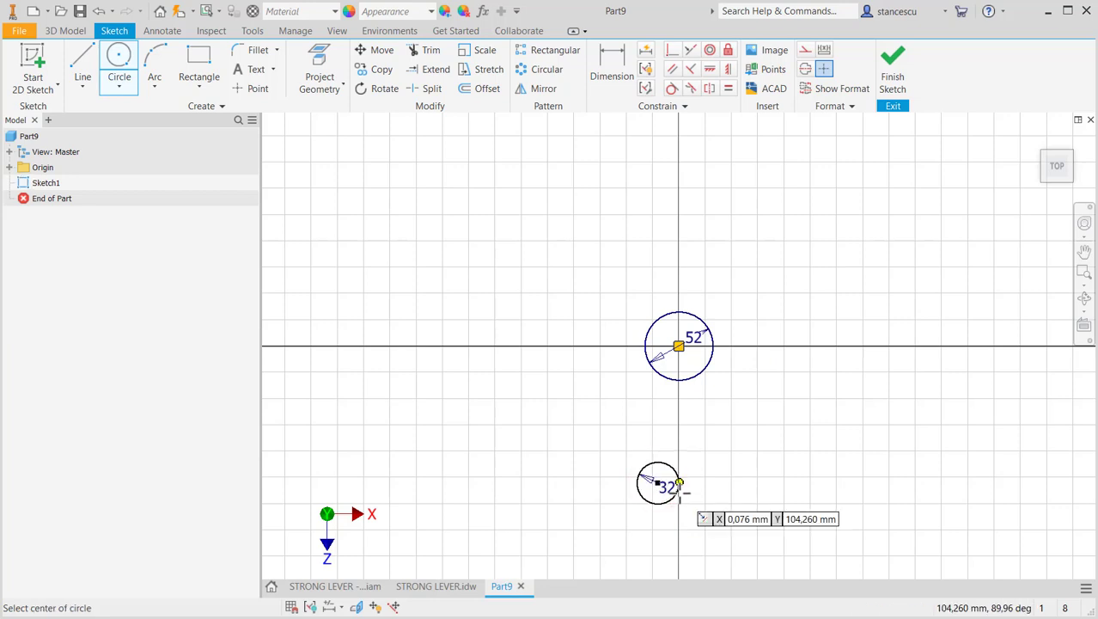
pyautogui.click(728, 69)
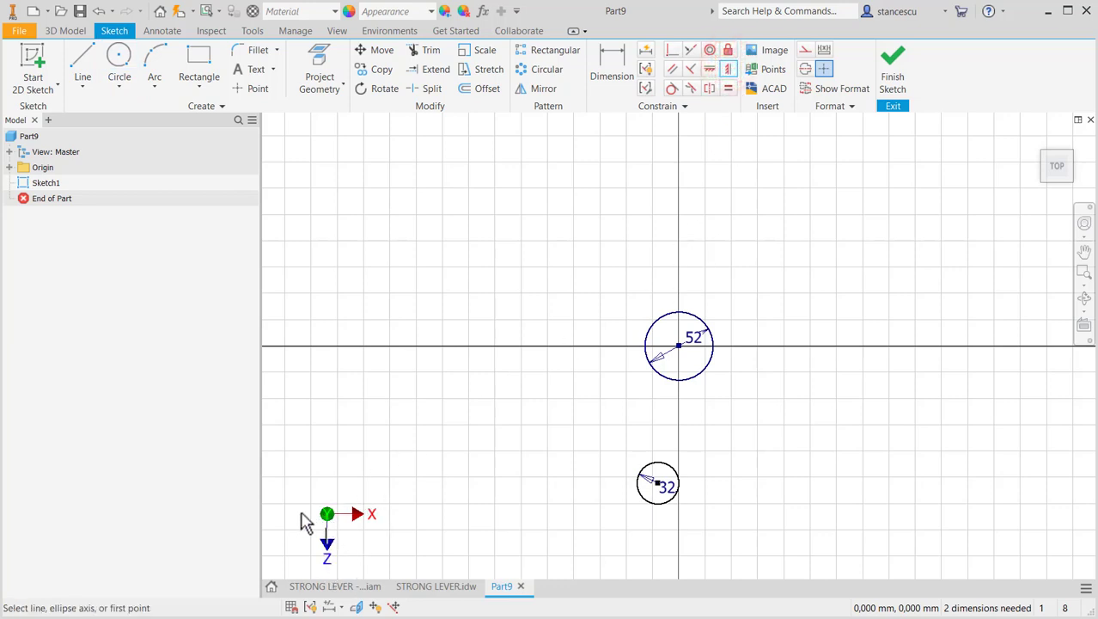
pyautogui.click(658, 484)
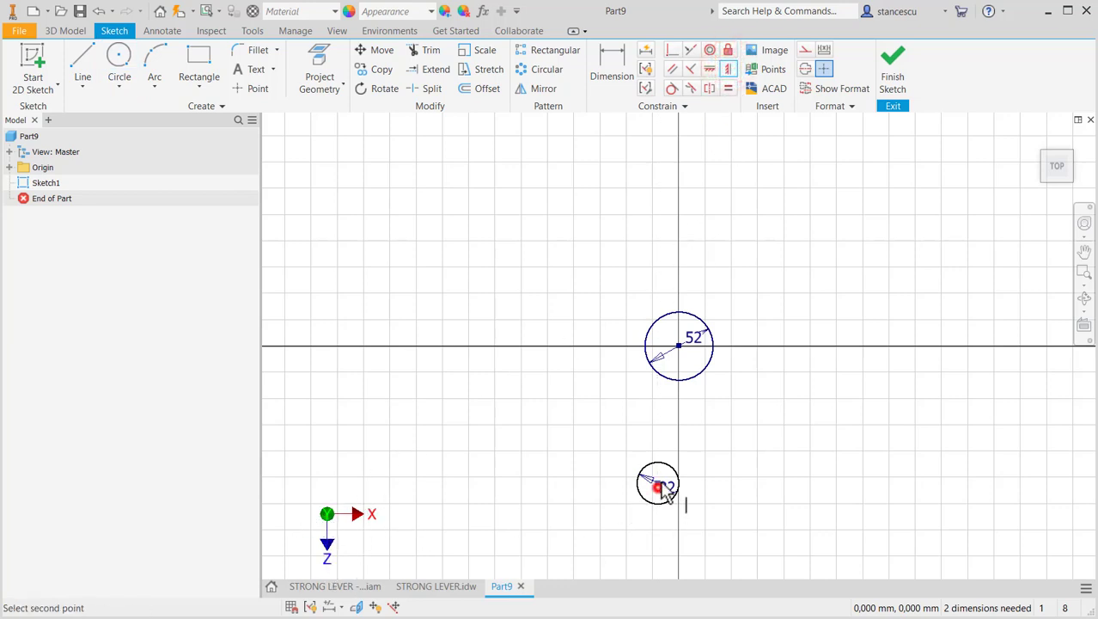
pyautogui.click(679, 345)
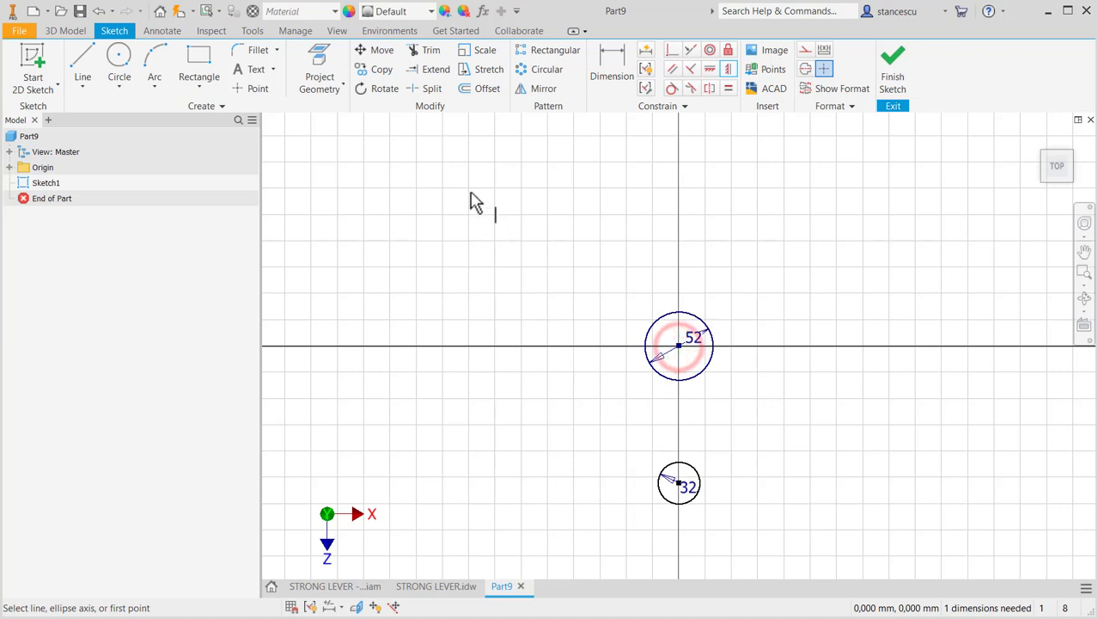
# Step: Draw two straight lines tangent to both circles, one on each side, to form the lever outline
pyautogui.click(89, 60)
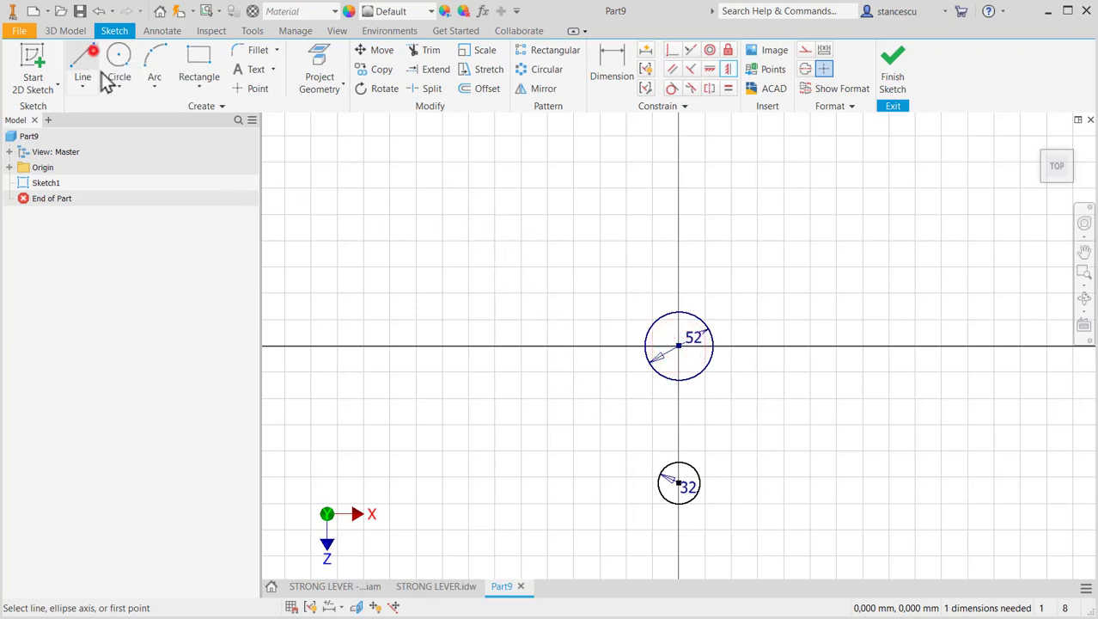
pyautogui.moveTo(649, 331); pyautogui.dragTo(659, 484)
pyautogui.scroll(3, 719, 362)
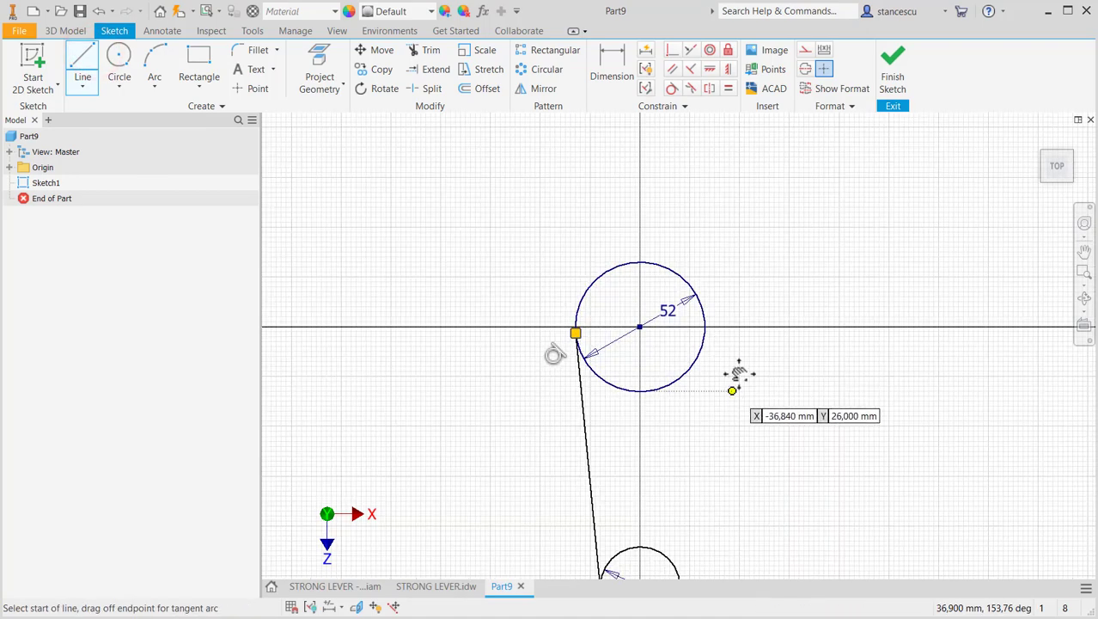
pyautogui.moveTo(730, 387); pyautogui.dragTo(748, 265, button='middle')
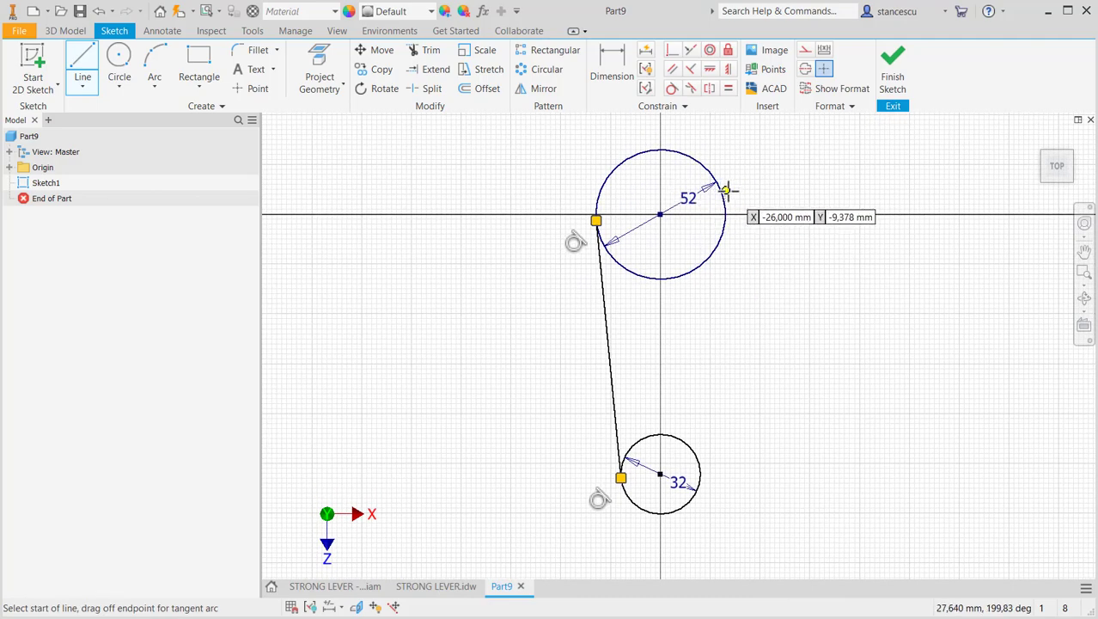
pyautogui.moveTo(718, 185); pyautogui.dragTo(701, 478)
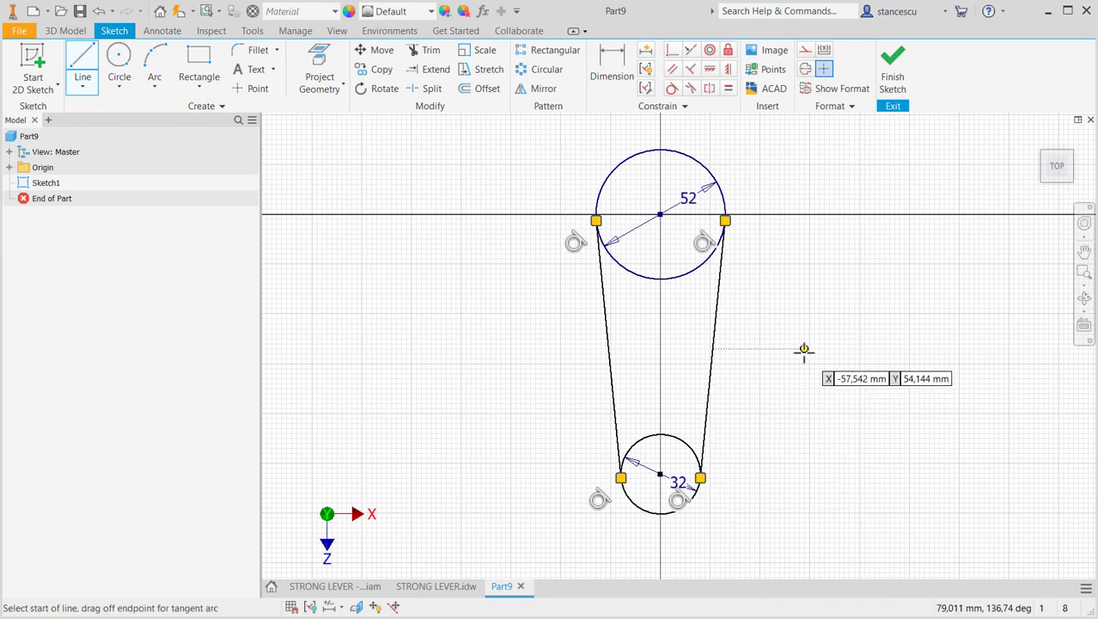
# Step: Dimension the centre distance between the two circles and set it to 110 mm
pyautogui.click(626, 71)
pyautogui.click(703, 163)
pyautogui.click(682, 444)
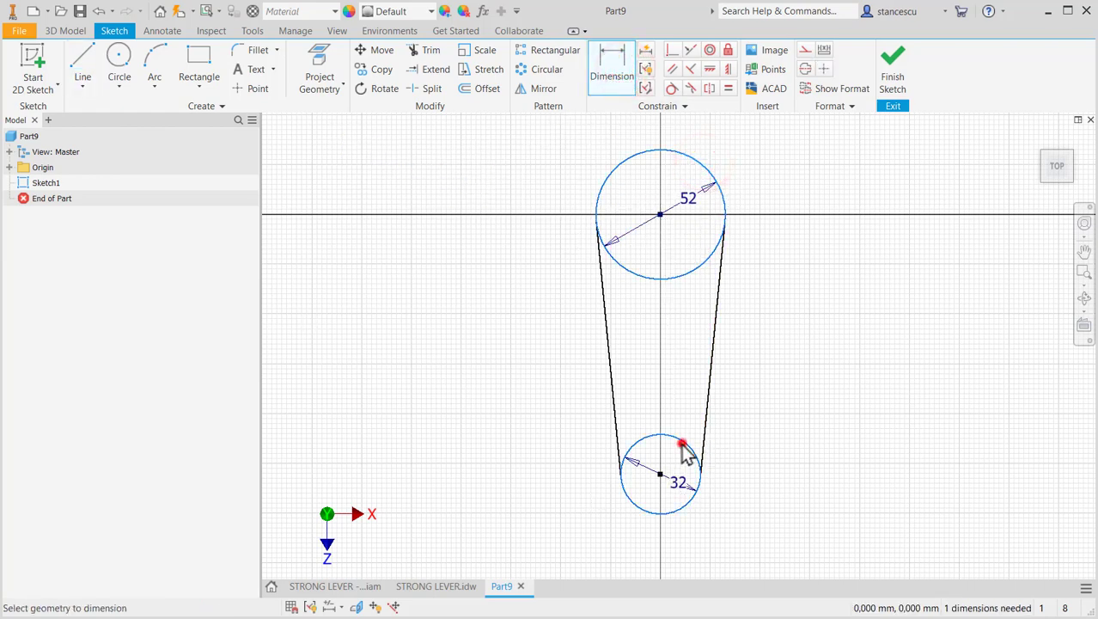
pyautogui.click(778, 369)
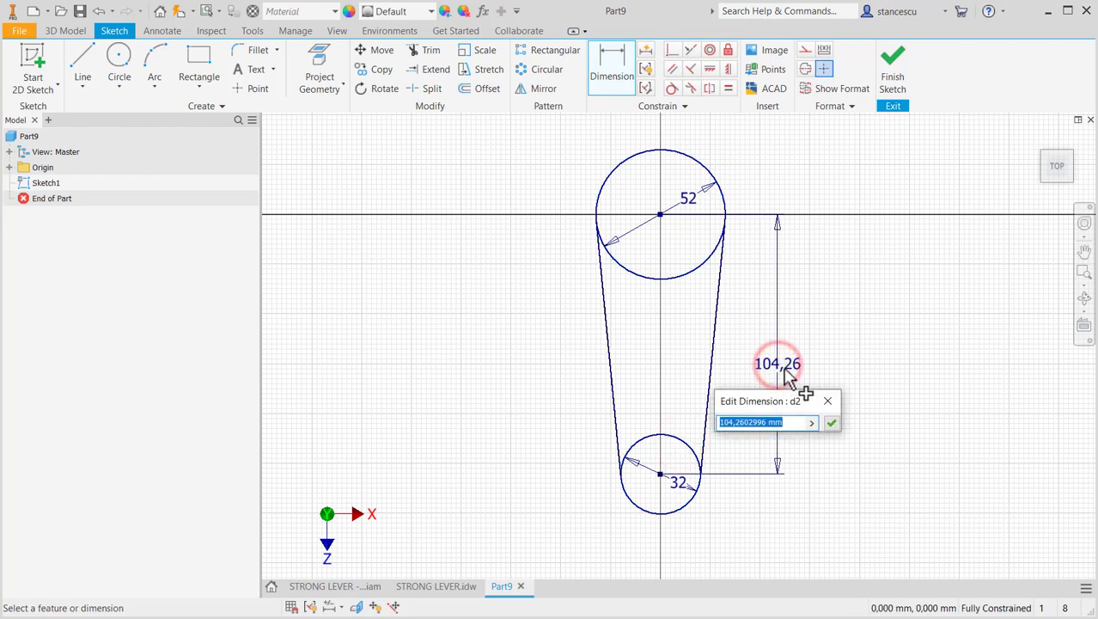
pyautogui.write('110')
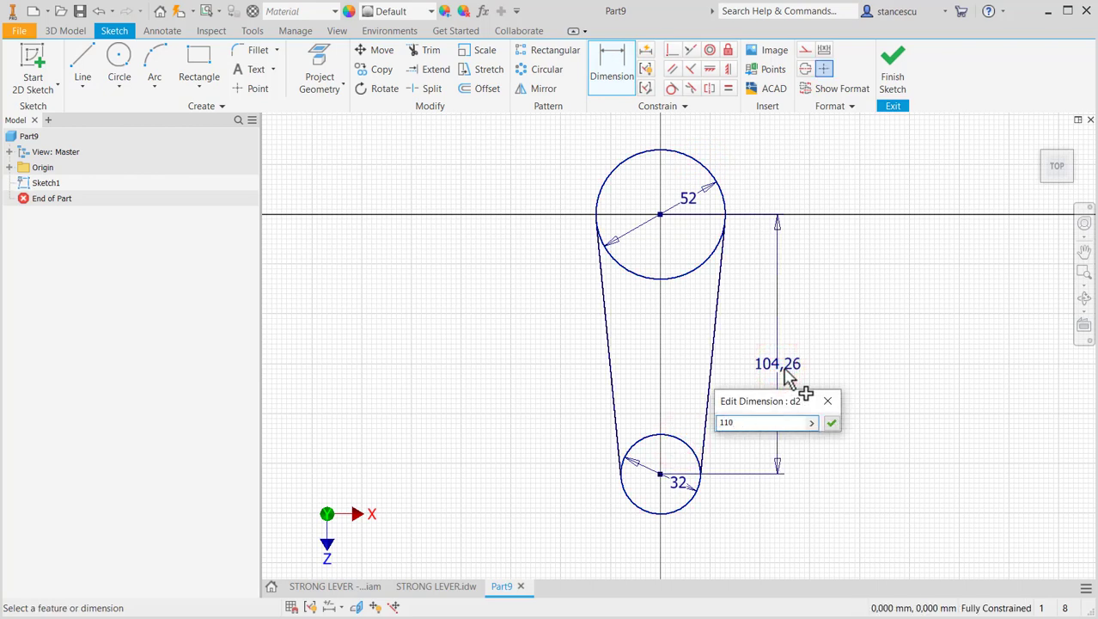
pyautogui.press('Return')
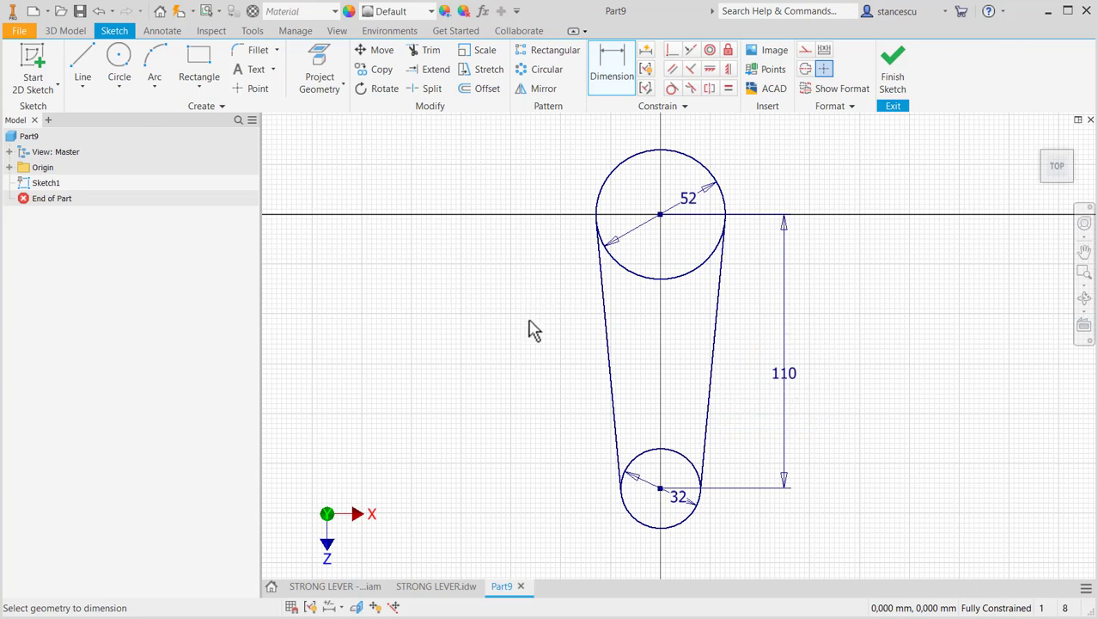
# Step: Trim the inner arcs of both circles to leave one closed lever outline, and finish the sketch
pyautogui.click(430, 51)
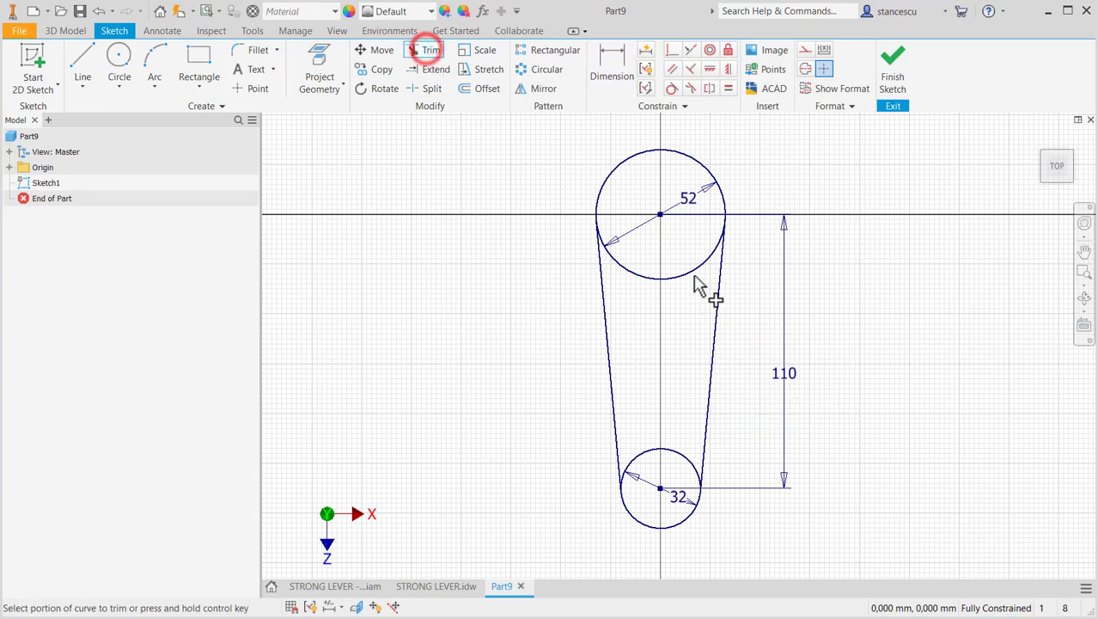
pyautogui.click(690, 254)
pyautogui.click(665, 454)
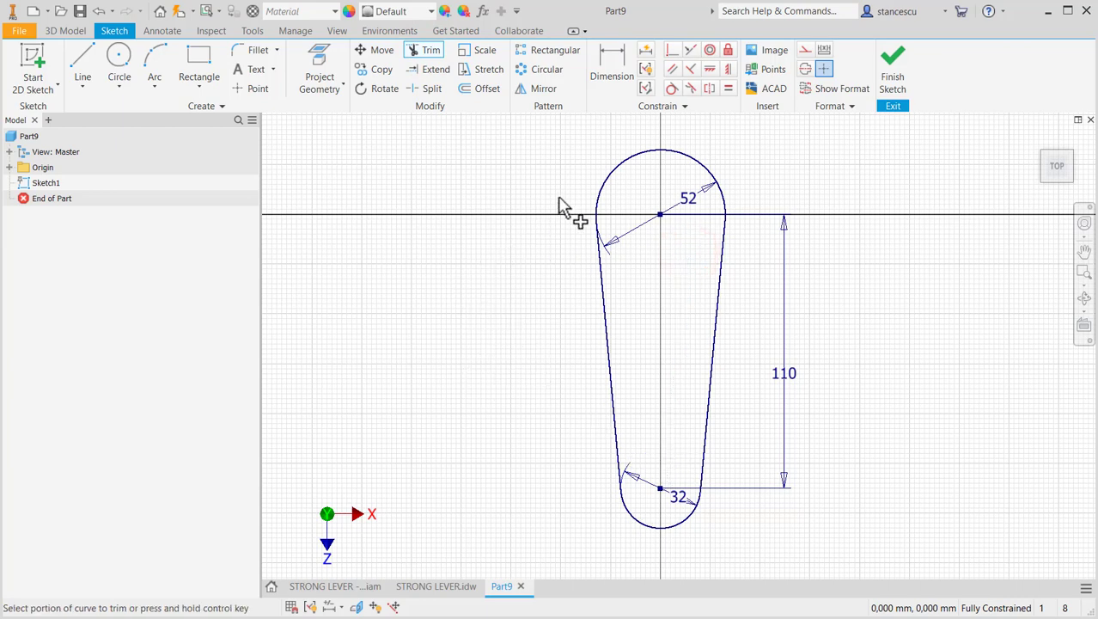
pyautogui.click(892, 77)
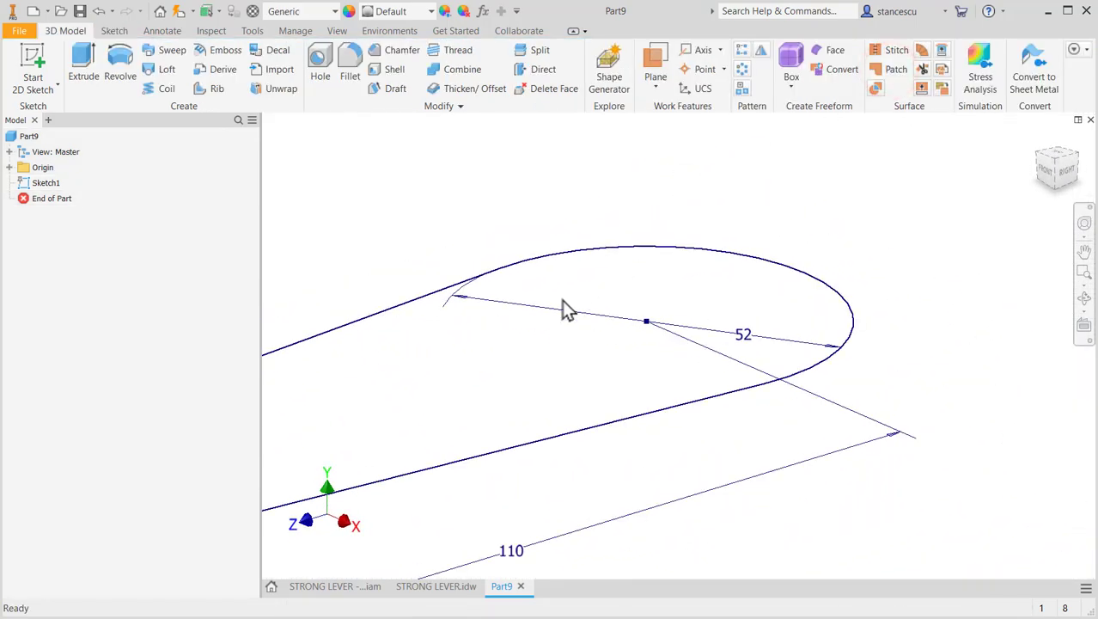
# Step: Set up an extrusion of the lever profile, symmetric about the sketch plane, with a distance of 4 mm
pyautogui.moveTo(539, 334)
pyautogui.mouseDown(button='middle')
pyautogui.moveTo(640, 303)
pyautogui.moveTo(673, 320)
pyautogui.mouseUp(button='middle')
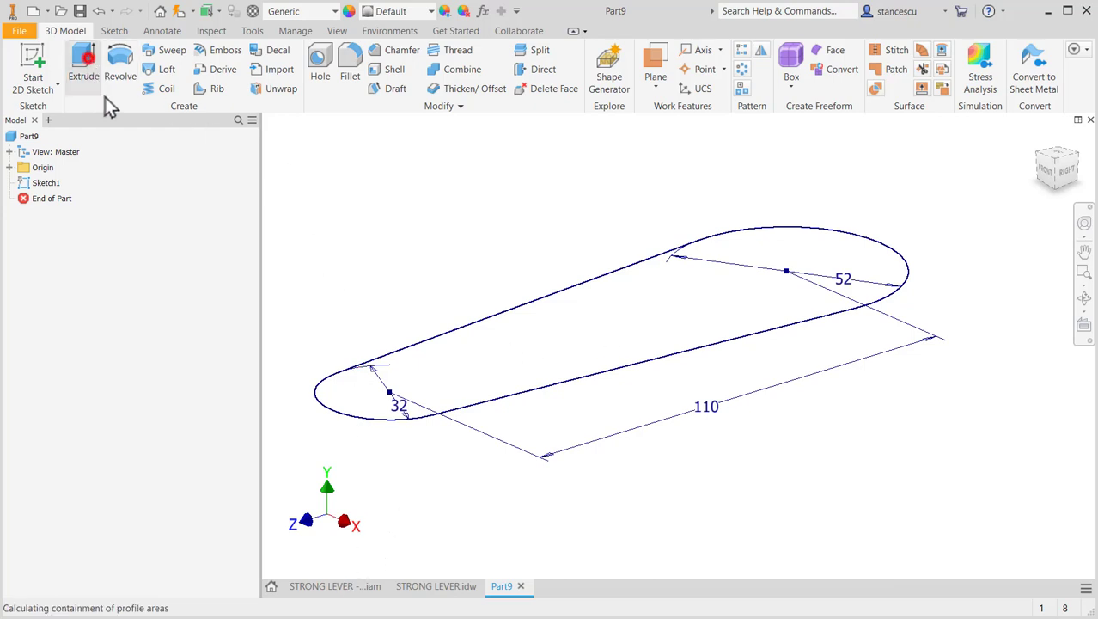
pyautogui.click(90, 67)
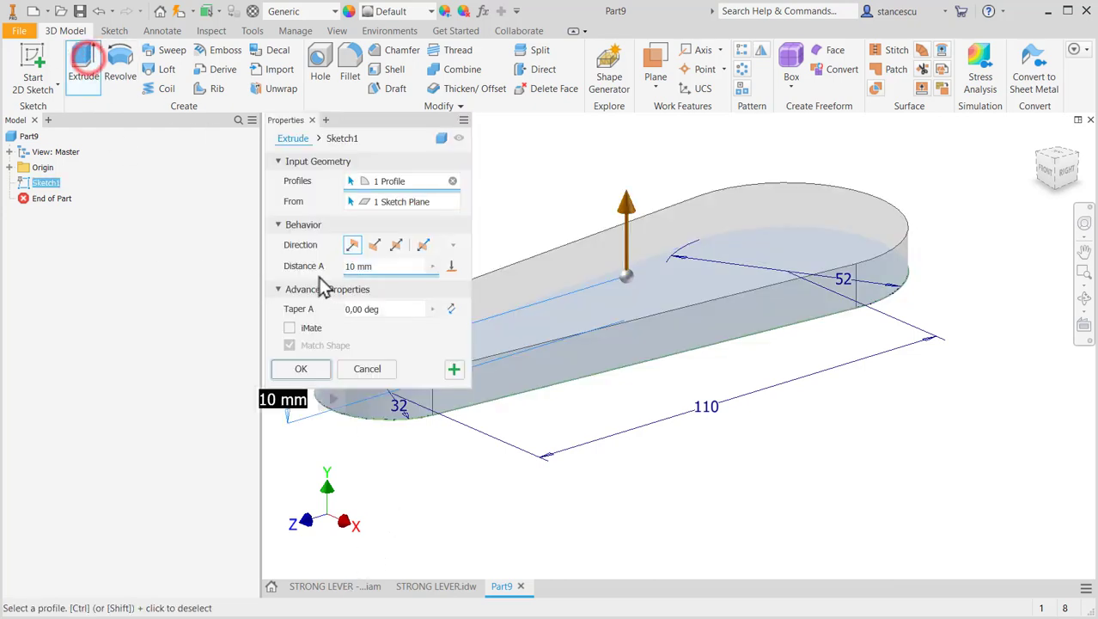
pyautogui.click(396, 247)
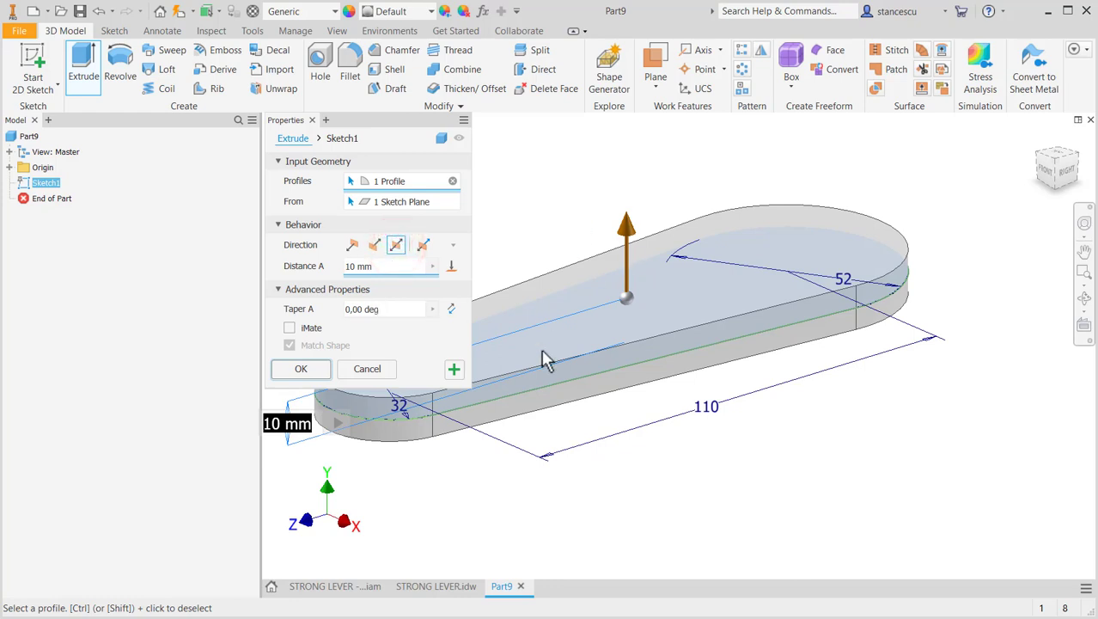
pyautogui.click(382, 267)
pyautogui.write('4')
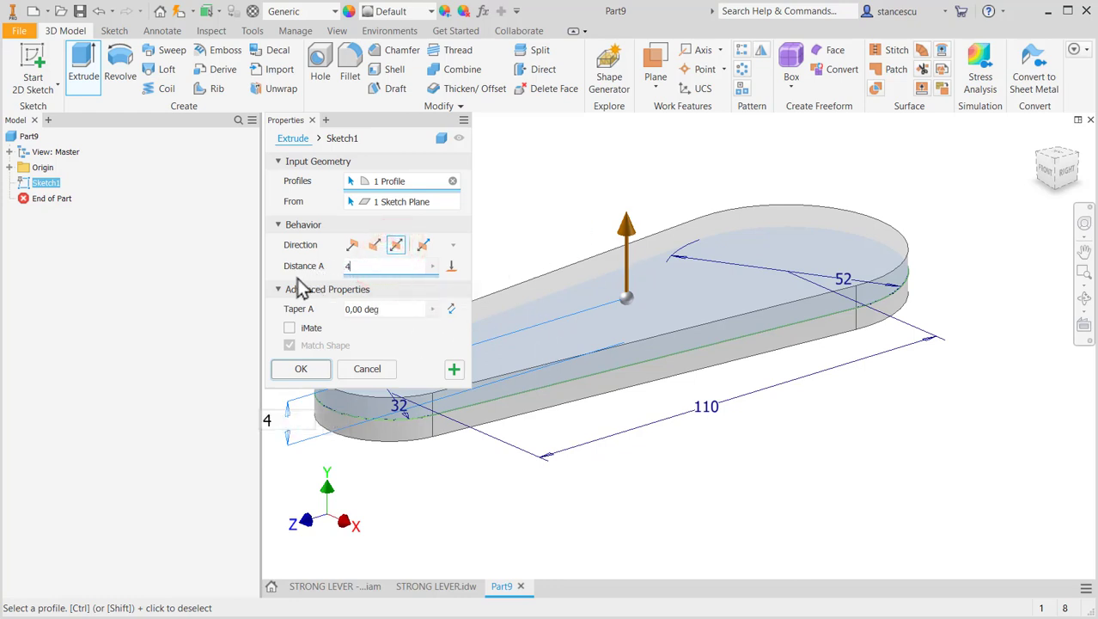
# Step: Try different taper angles on the extrusion preview, such as 35 and -20 degrees
pyautogui.click(626, 317)
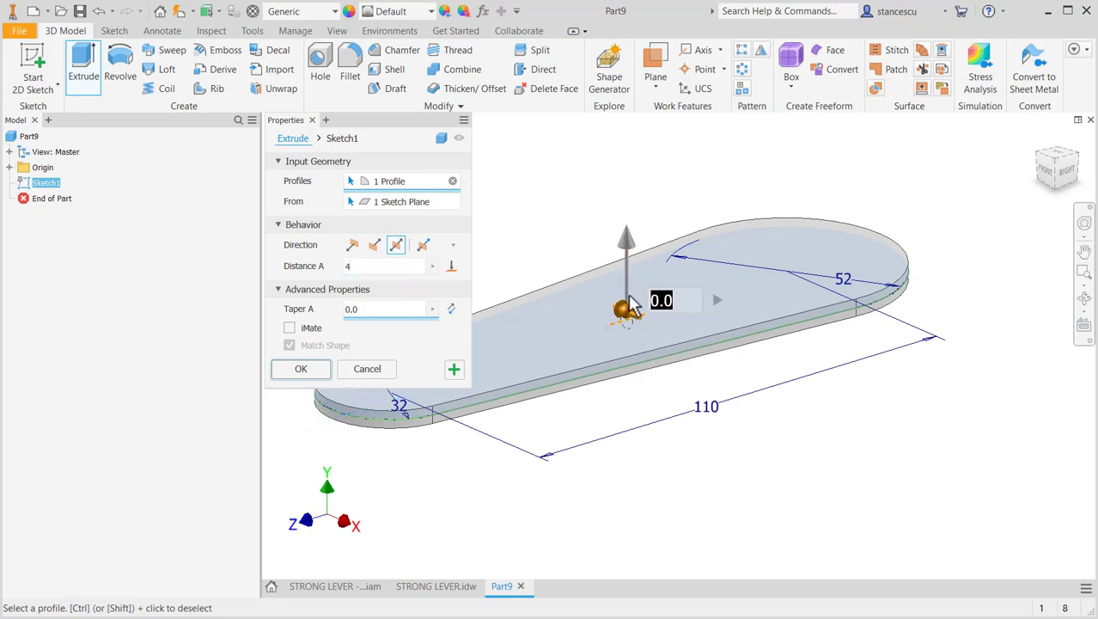
pyautogui.moveTo(626, 317); pyautogui.dragTo(607, 316)
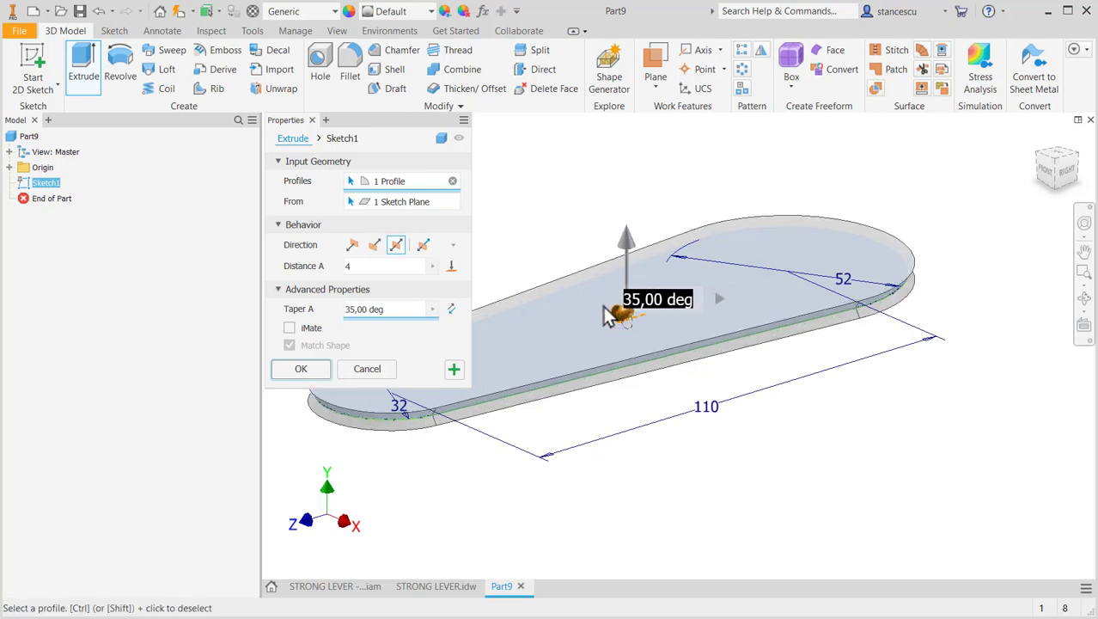
pyautogui.scroll(2, 945, 275)
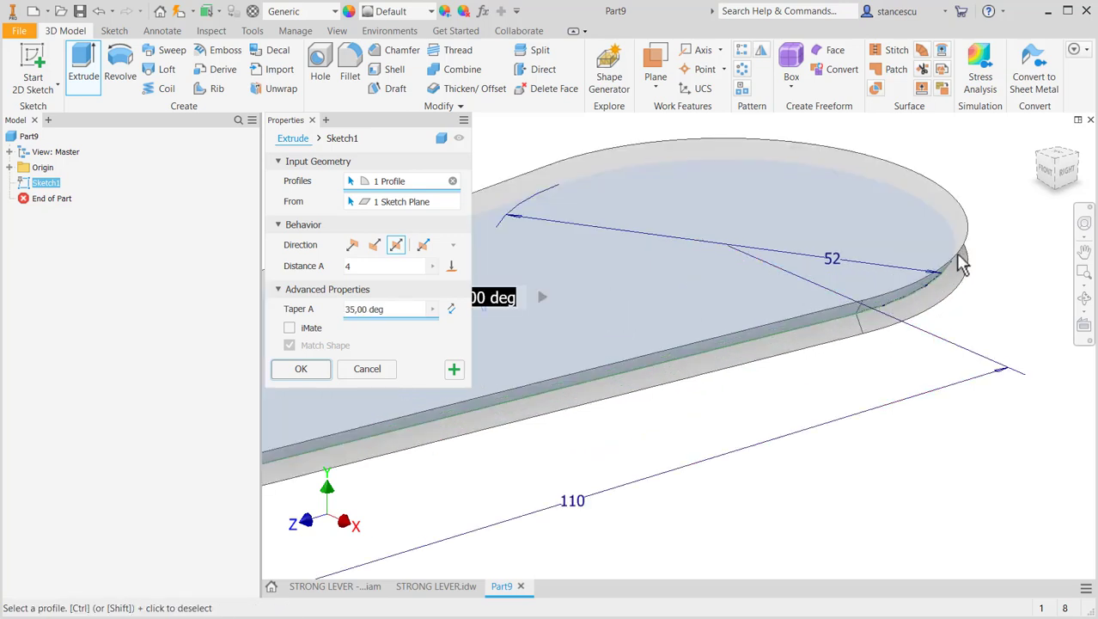
pyautogui.scroll(-2, 934, 294)
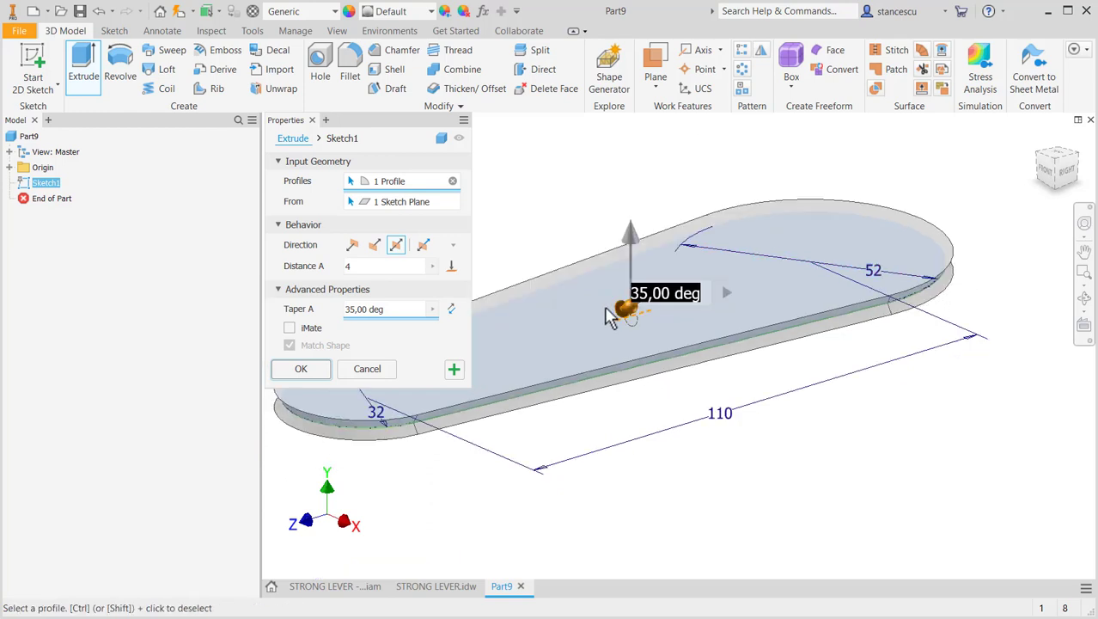
pyautogui.moveTo(627, 318); pyautogui.dragTo(633, 321)
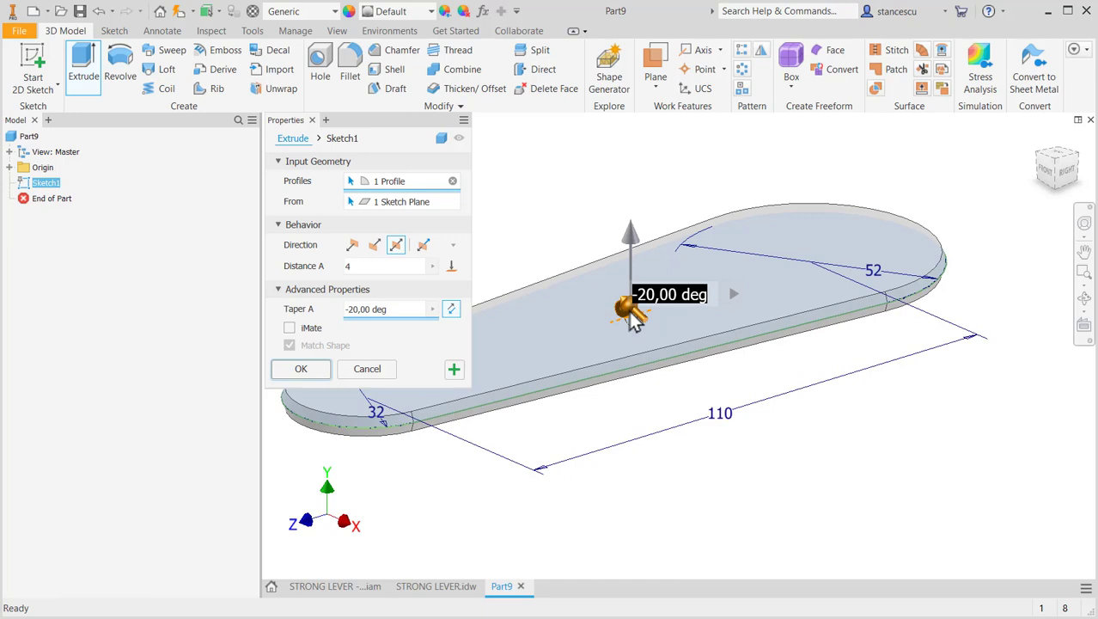
# Step: Set the taper to -15 degrees, create the extrusion, and check its tapered edges from the front
pyautogui.click(384, 310)
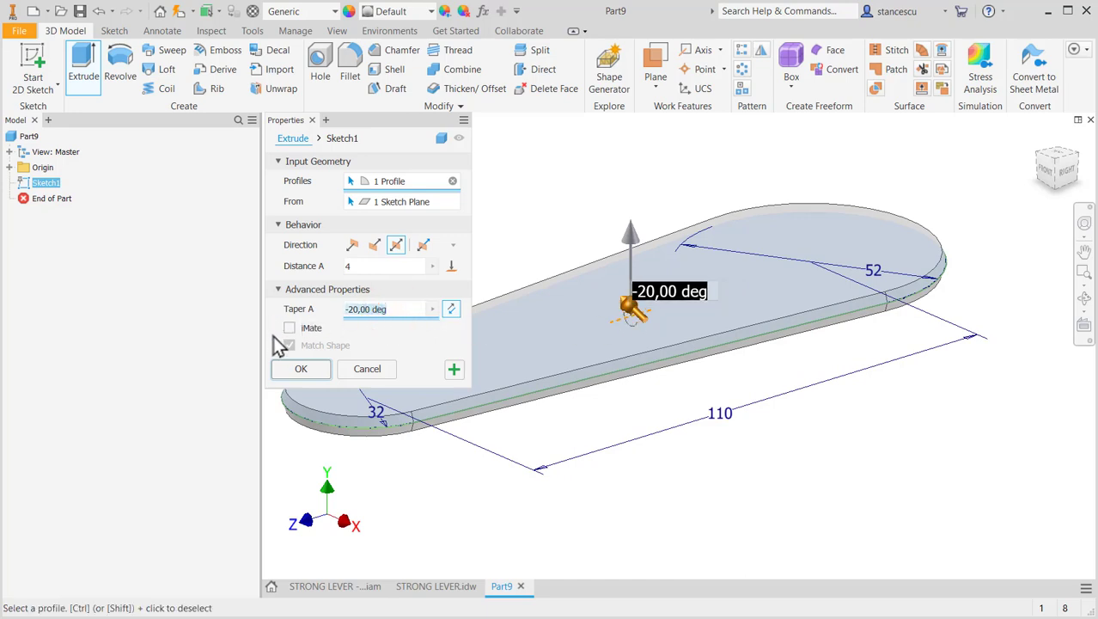
pyautogui.write('-')
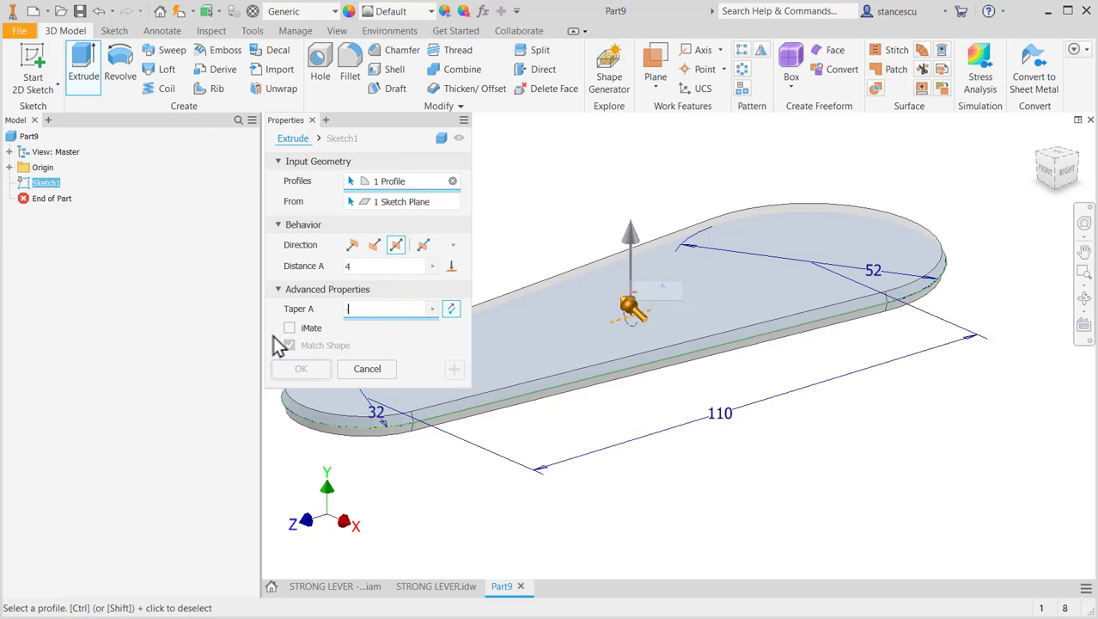
pyautogui.write('15')
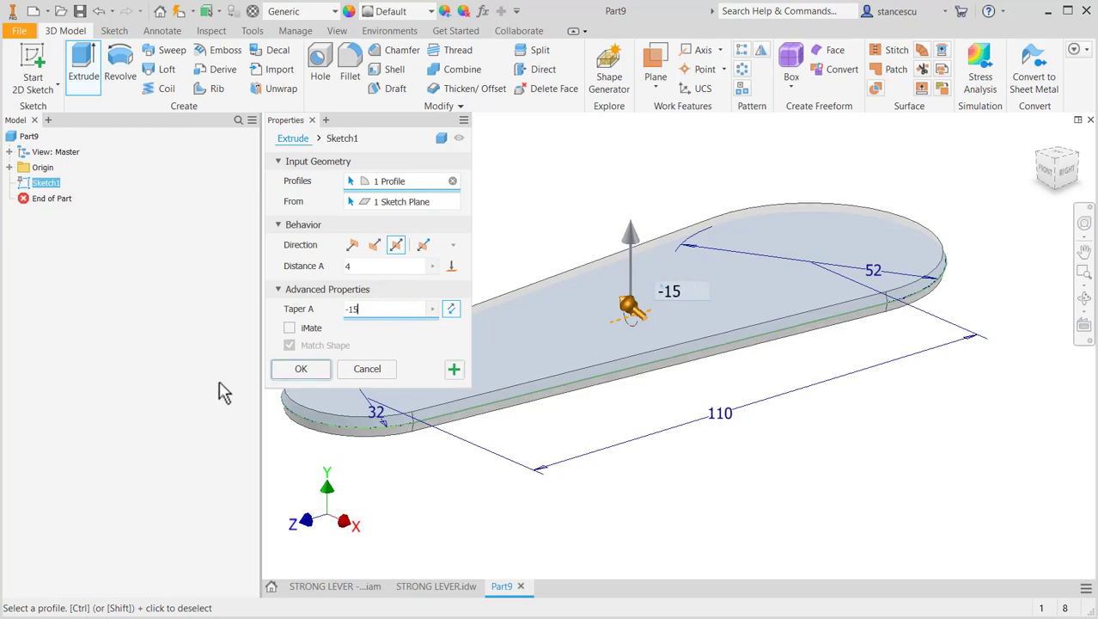
pyautogui.click(302, 369)
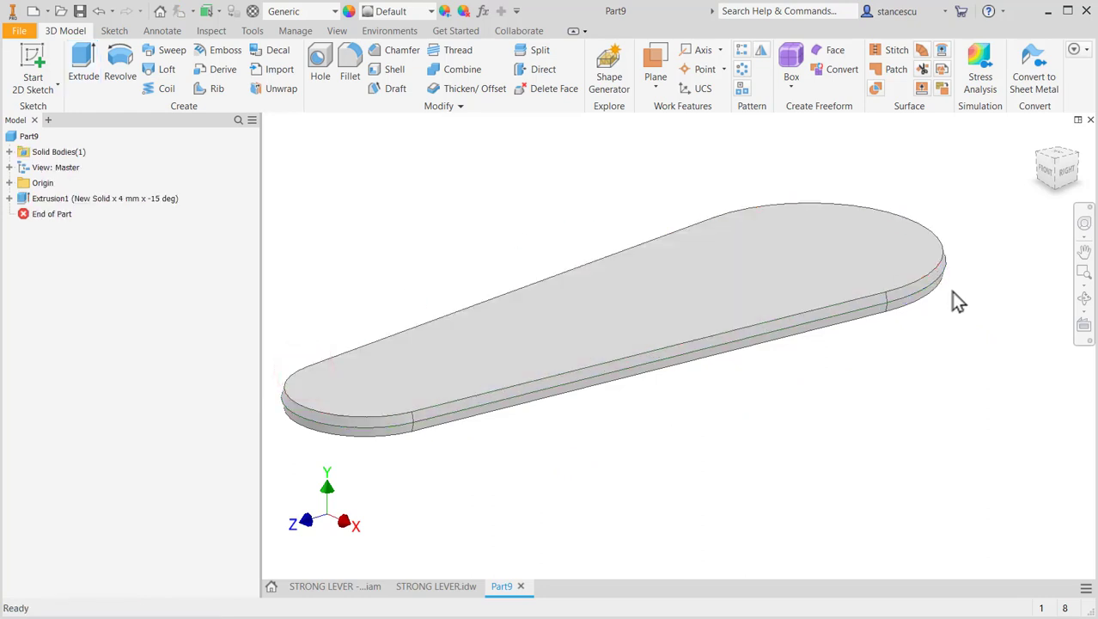
pyautogui.click(1049, 179)
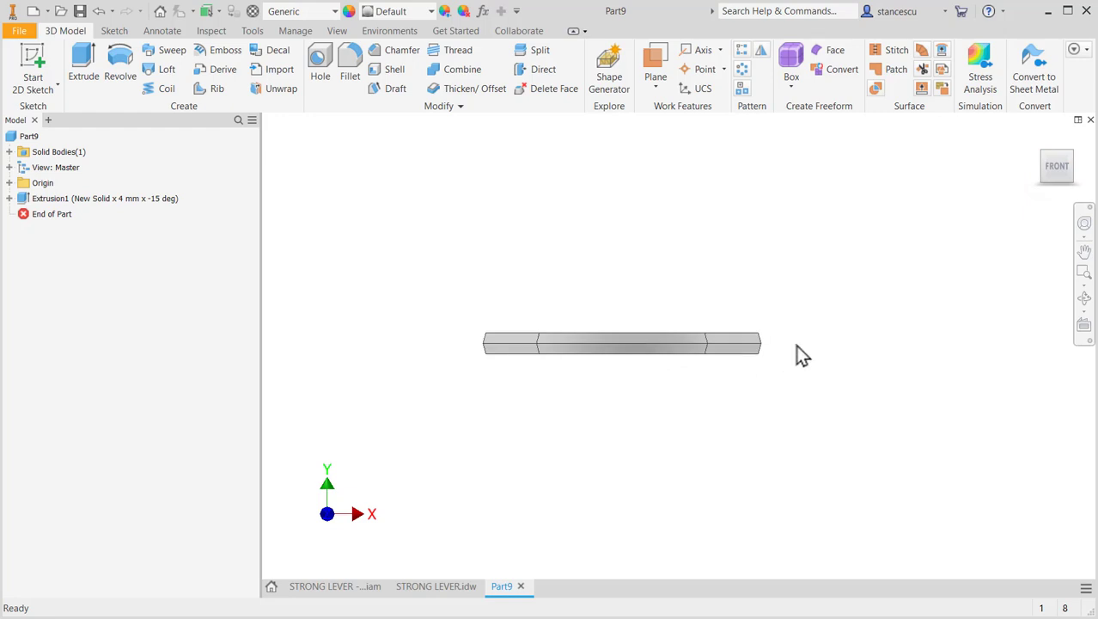
pyautogui.scroll(3, 799, 356)
pyautogui.moveTo(793, 397); pyautogui.dragTo(912, 388, button='middle')
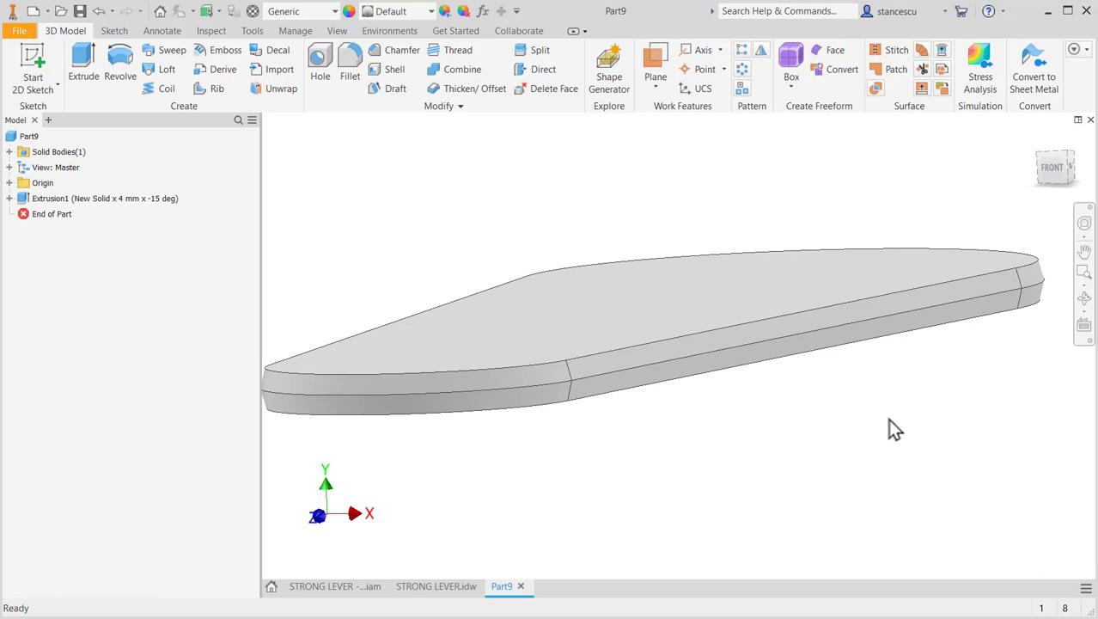
pyautogui.press('F6')
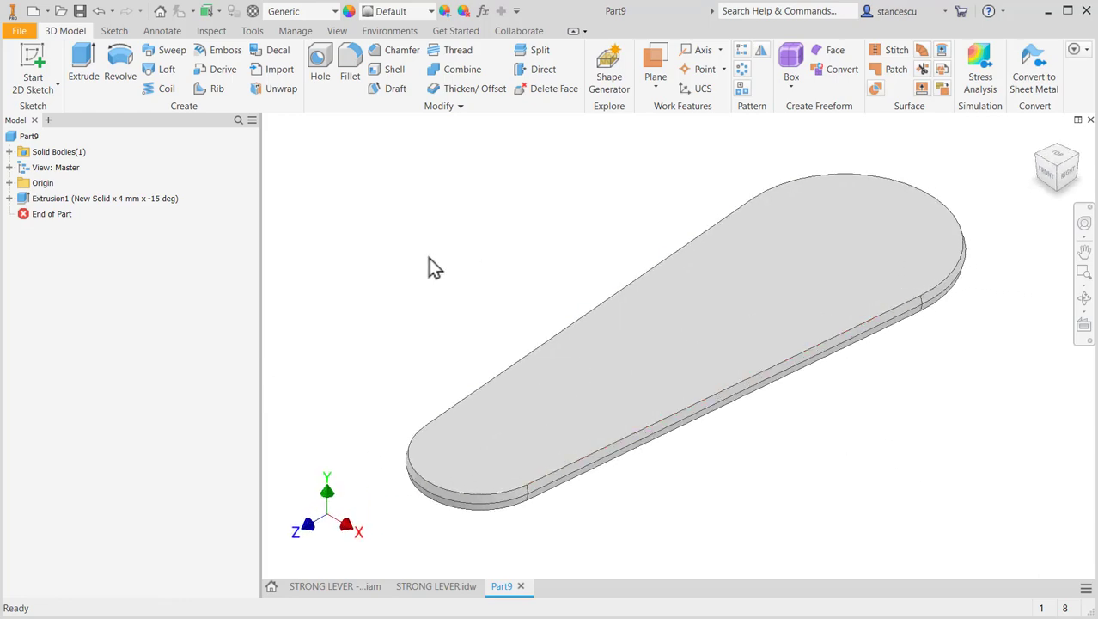
# Step: Switch to the STRONG LEVER.idw drawing and examine the shaded 3D view and the arm's rib profile in section B-B
pyautogui.click(423, 593)
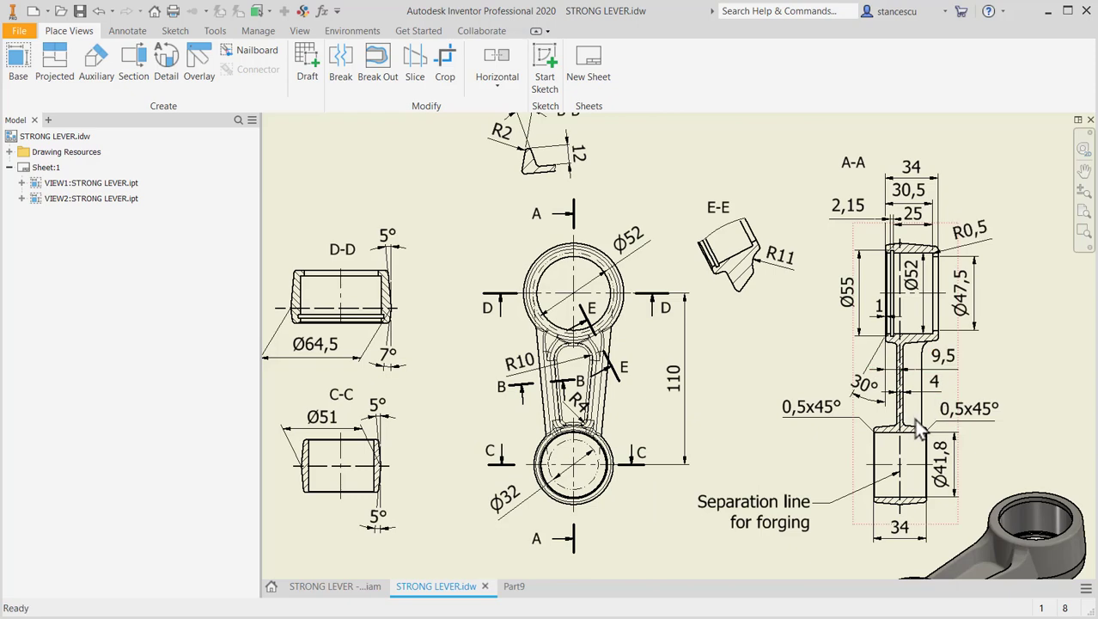
pyautogui.moveTo(949, 550); pyautogui.dragTo(941, 432, button='middle')
pyautogui.click(931, 447)
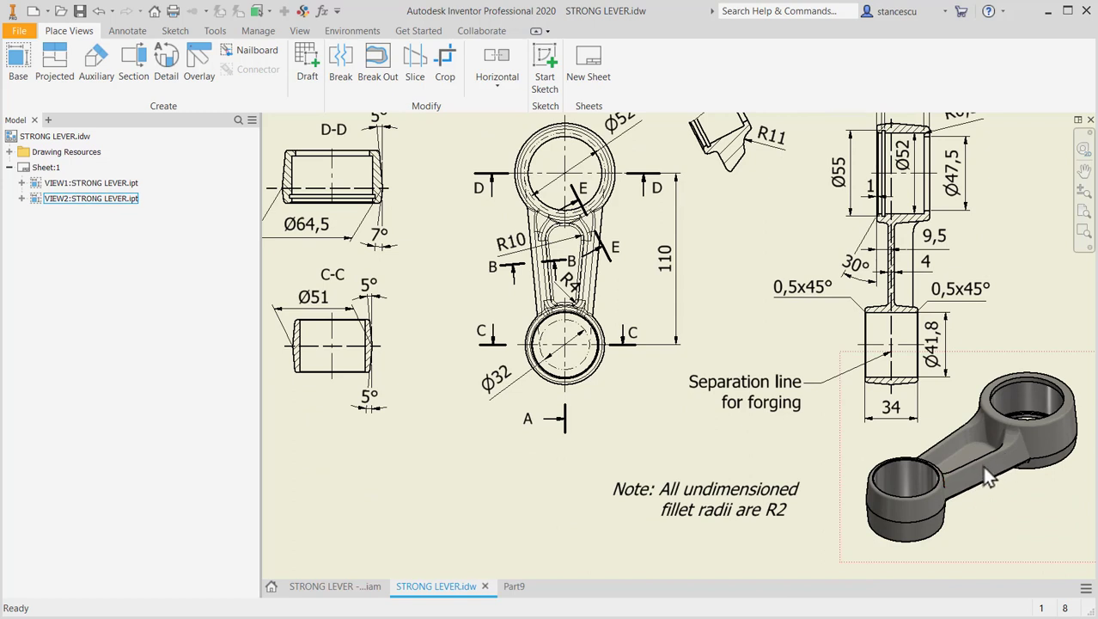
pyautogui.press('Escape')
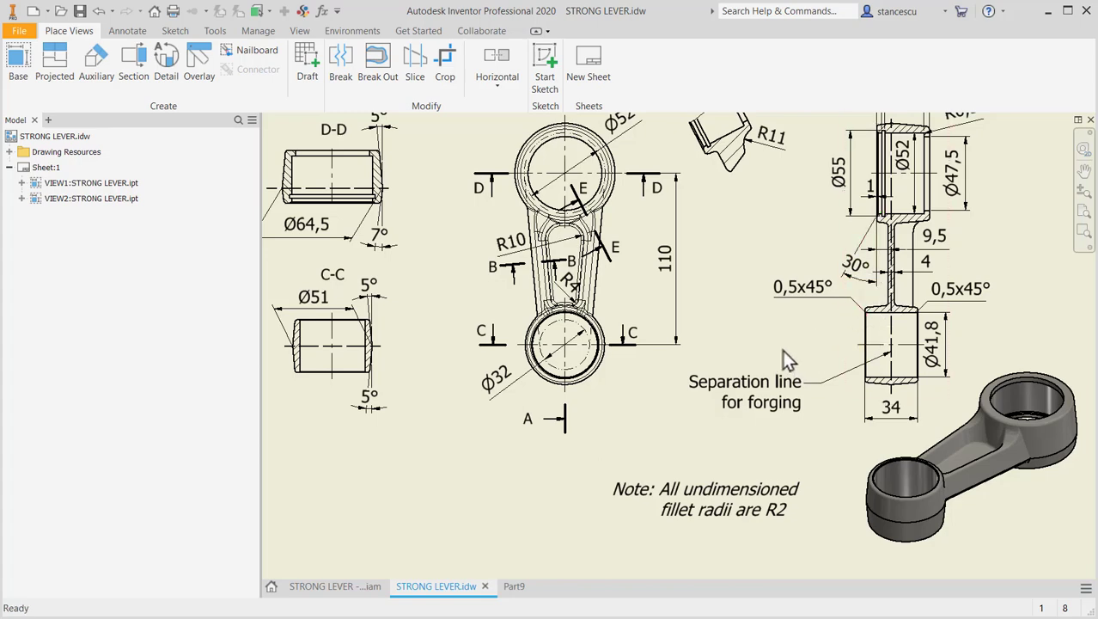
pyautogui.moveTo(799, 310); pyautogui.dragTo(816, 379, button='middle')
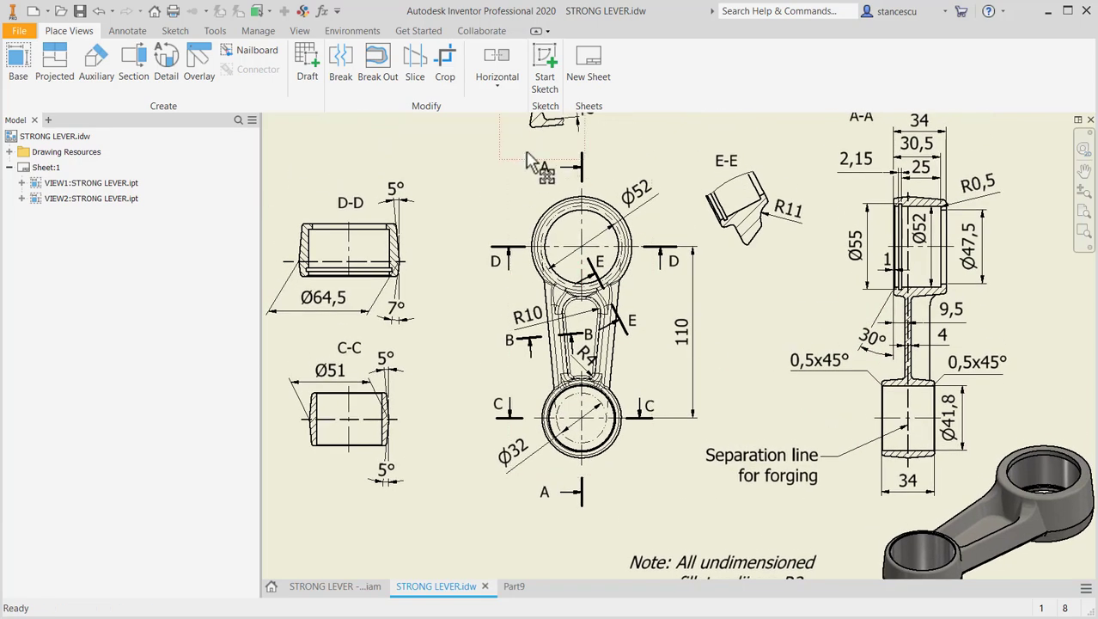
pyautogui.moveTo(540, 169); pyautogui.dragTo(551, 269, button='middle')
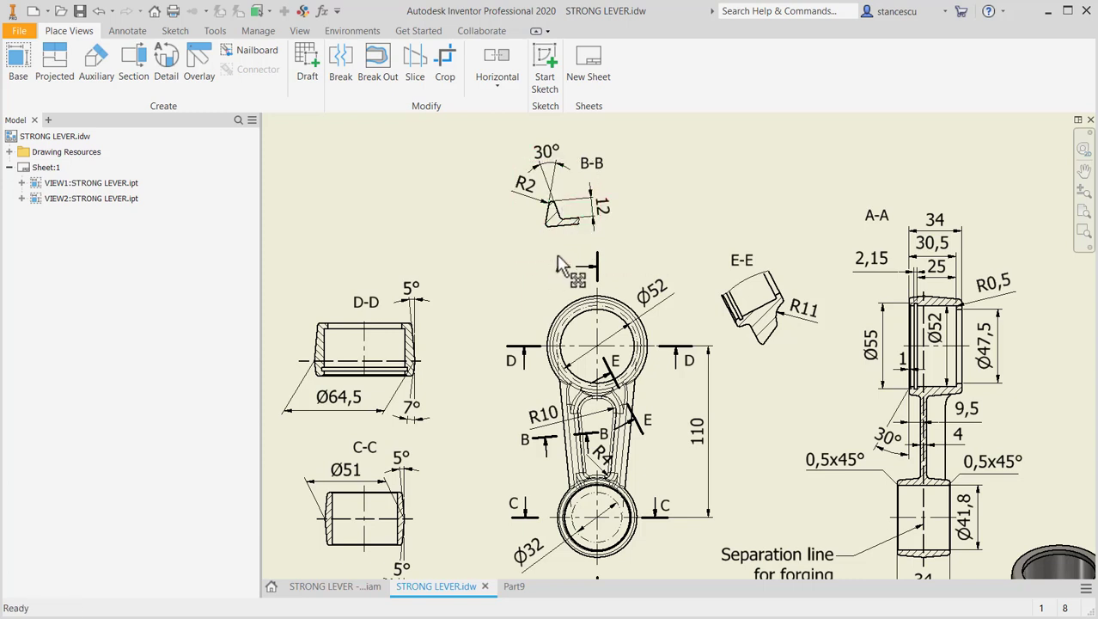
pyautogui.scroll(2, 550, 228)
pyautogui.scroll(2, 550, 230)
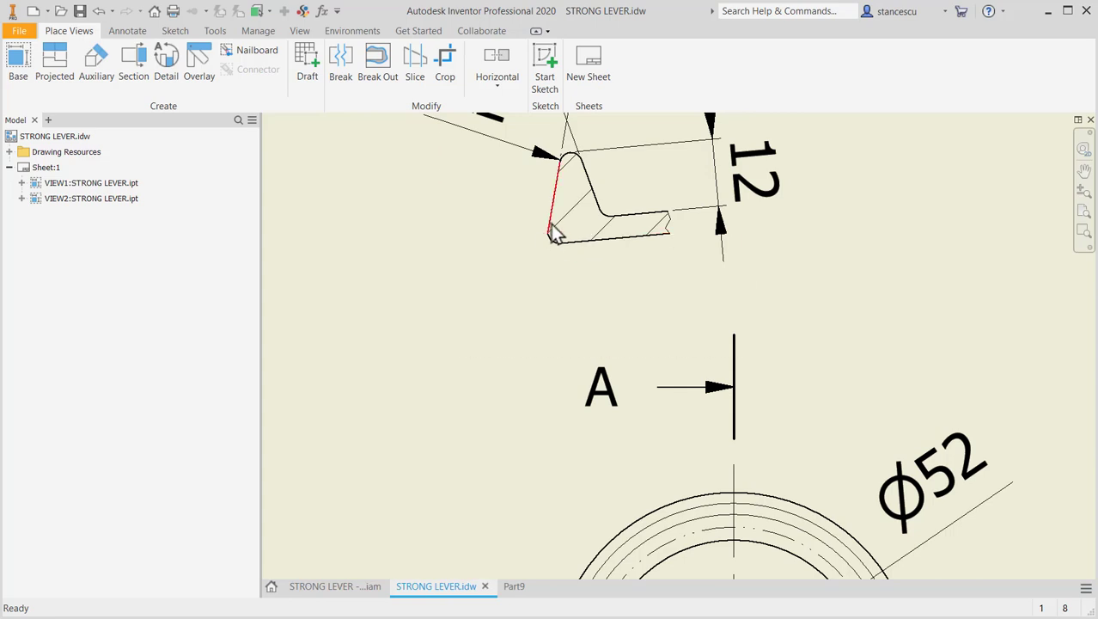
pyautogui.scroll(-2, 589, 273)
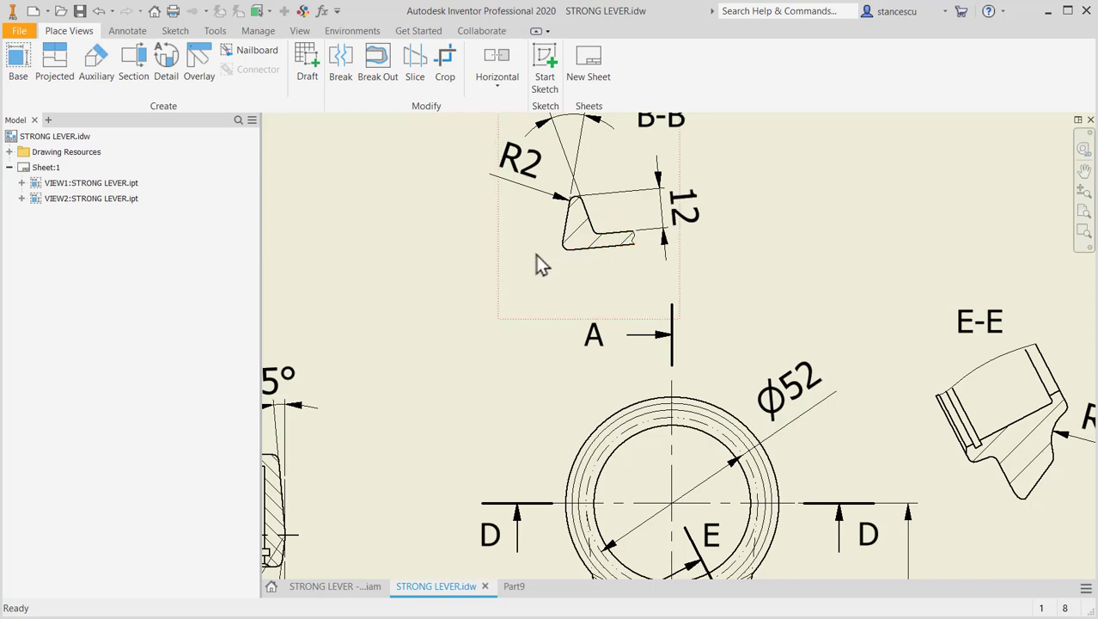
pyautogui.moveTo(552, 266); pyautogui.dragTo(581, 301, button='middle')
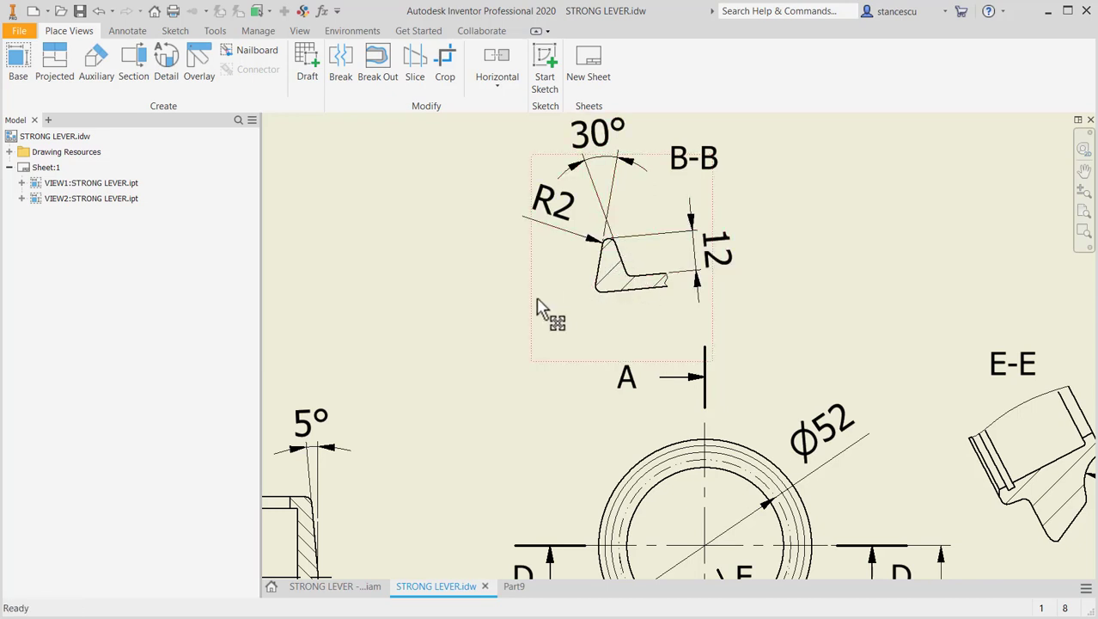
# Step: Examine the arm's pocket in the main view and the diameters and draft angles of the ring ends in sections D-D and C-C
pyautogui.scroll(-3, 530, 307)
pyautogui.moveTo(514, 335); pyautogui.dragTo(524, 237, button='middle')
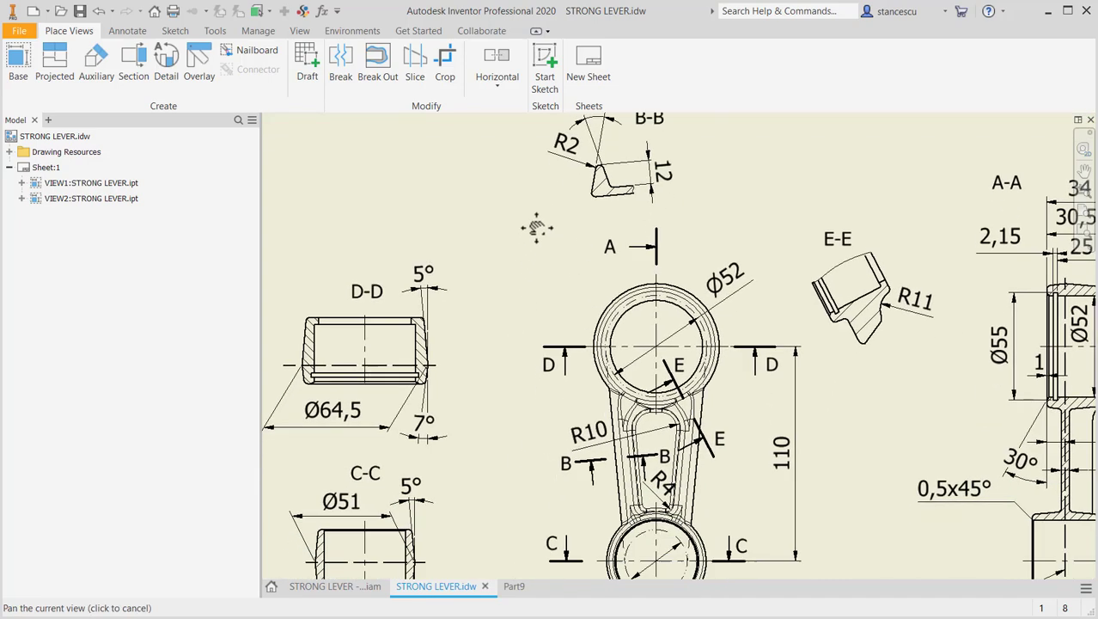
pyautogui.moveTo(551, 311); pyautogui.dragTo(550, 215, button='middle')
pyautogui.moveTo(526, 325); pyautogui.dragTo(528, 274, button='middle')
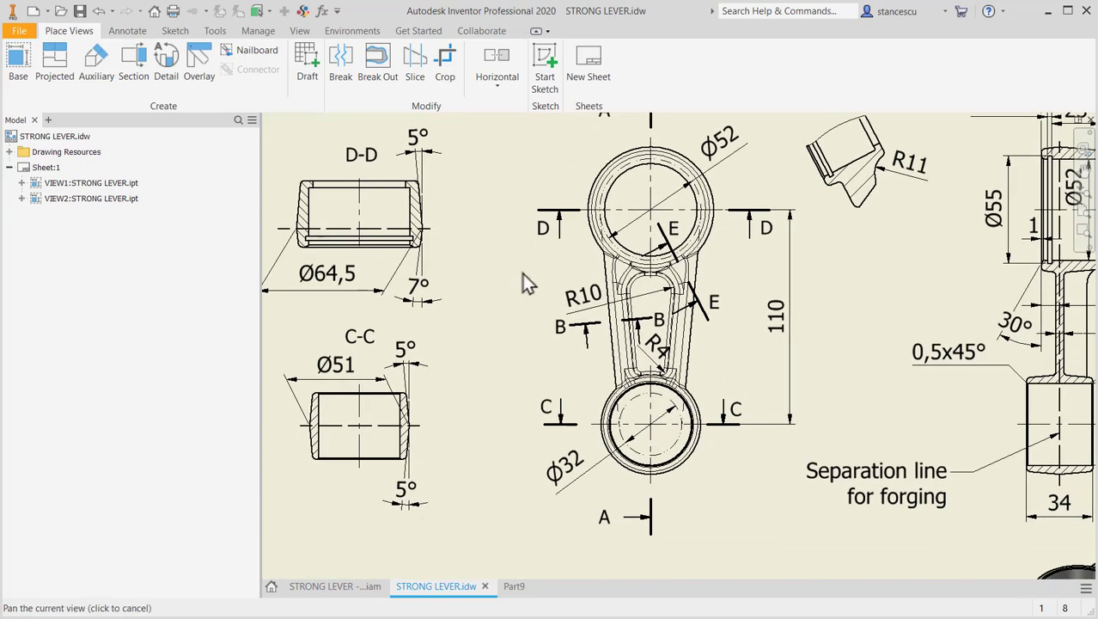
pyautogui.scroll(3, 657, 314)
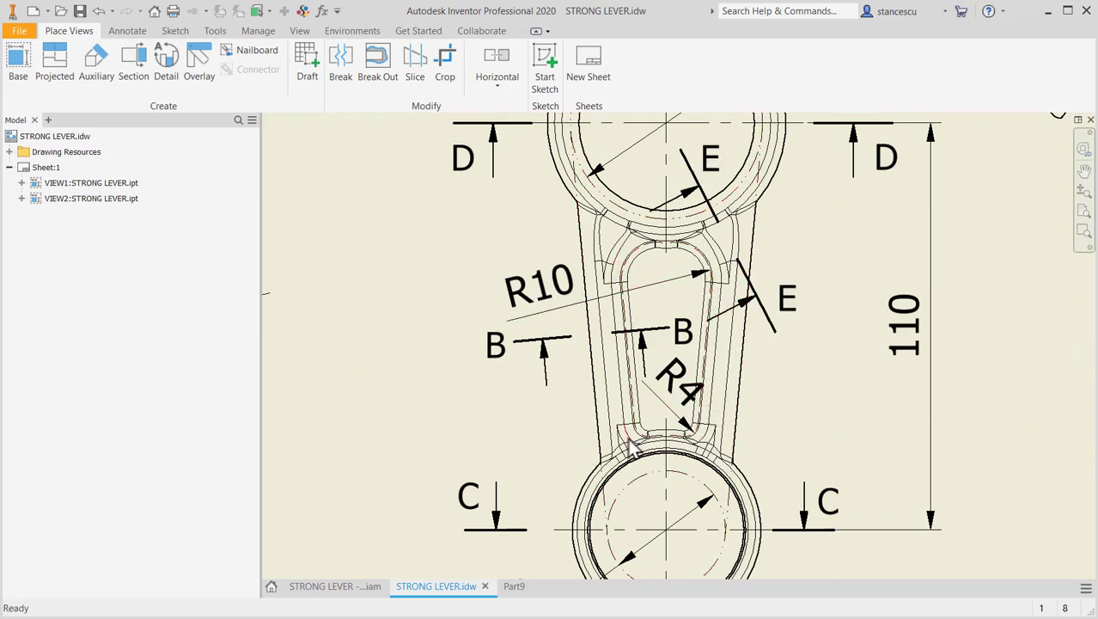
pyautogui.click(698, 442)
pyautogui.scroll(-2, 808, 402)
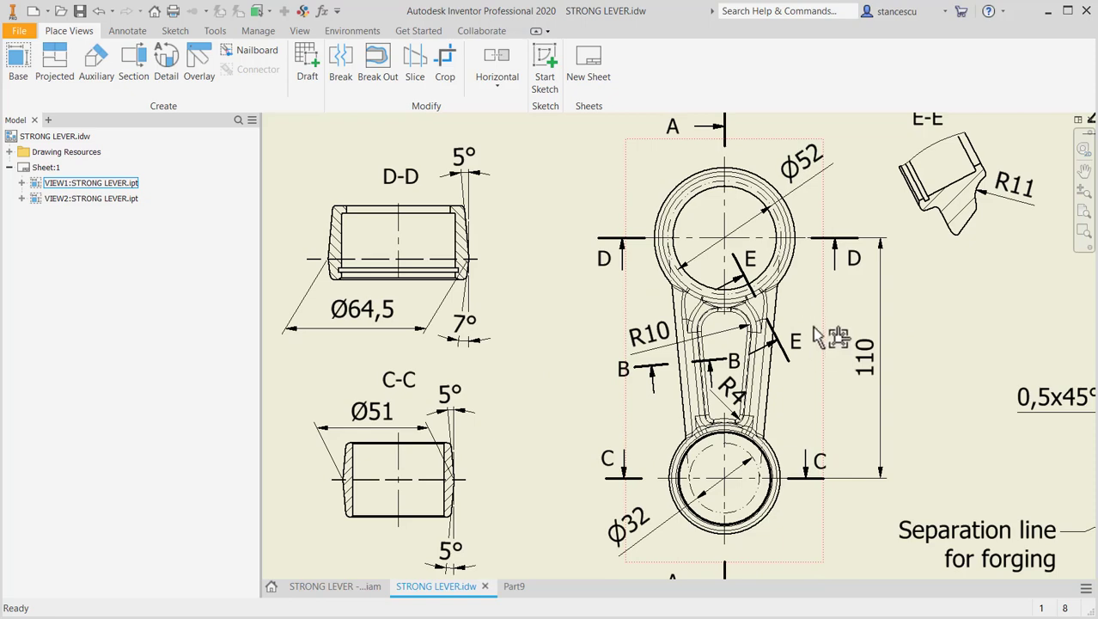
pyautogui.click(807, 296)
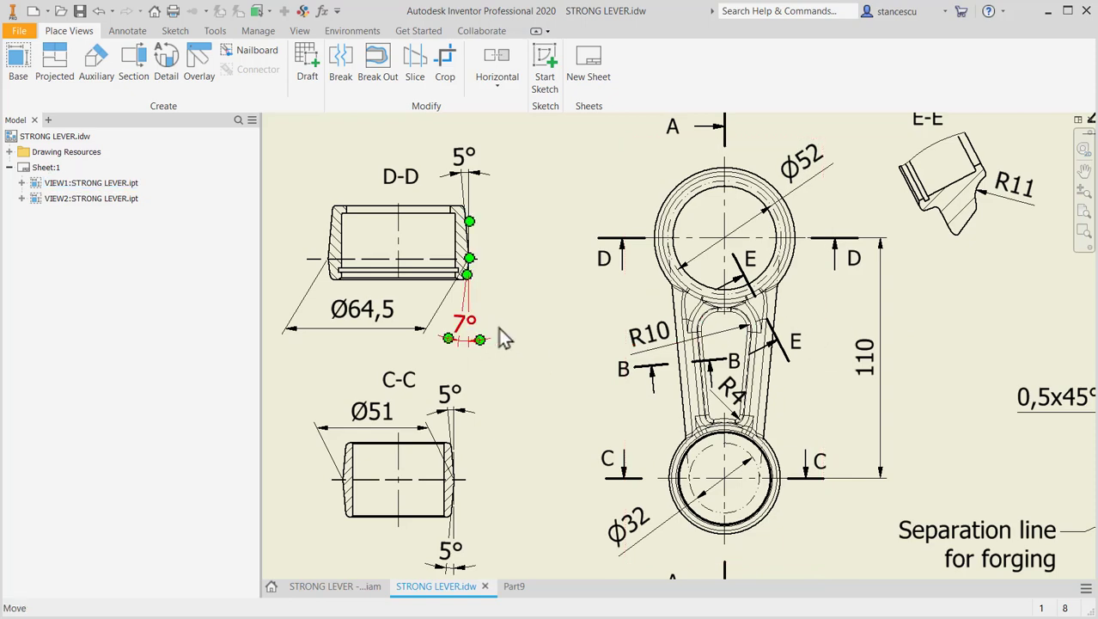
pyautogui.moveTo(499, 322); pyautogui.dragTo(596, 311, button='middle')
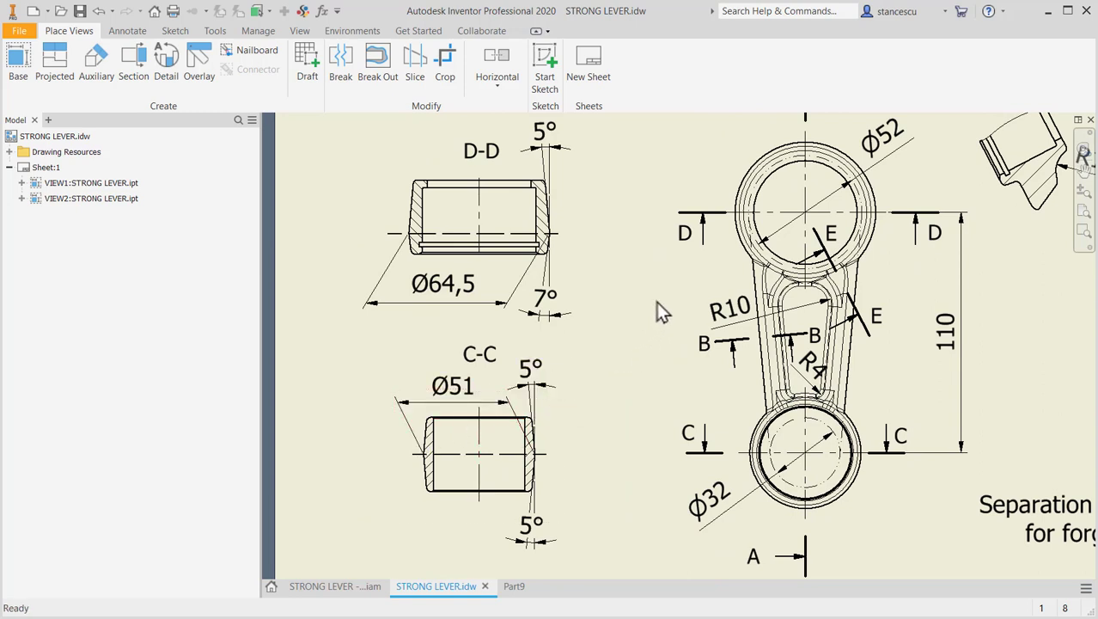
# Step: Return to the Part9 model and start a new 2D sketch on the top face of the lever web
pyautogui.click(519, 591)
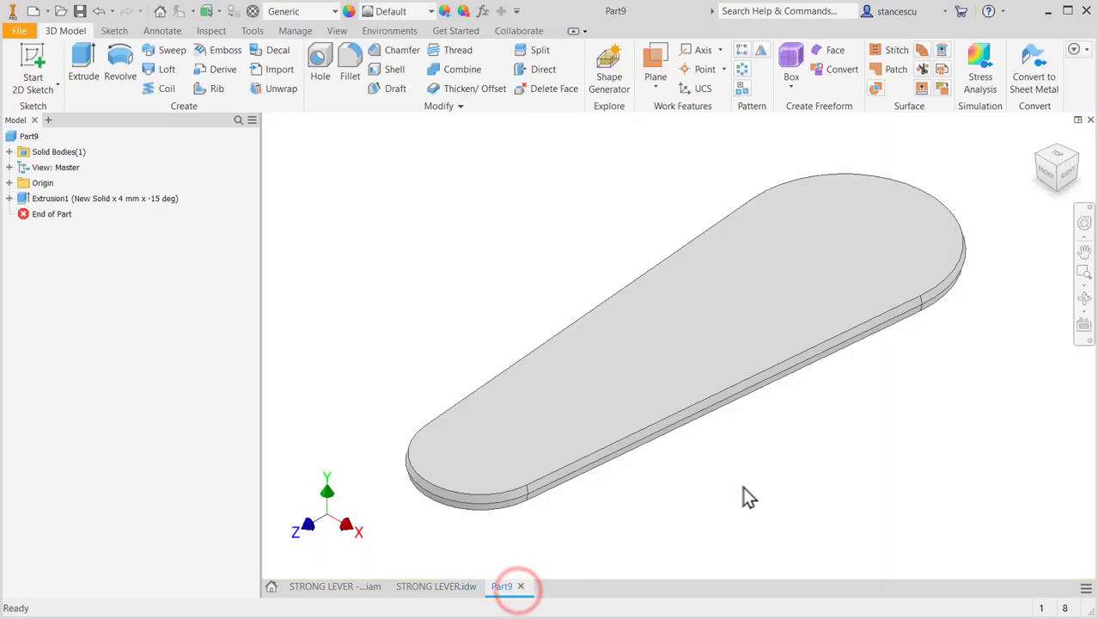
pyautogui.click(788, 319)
pyautogui.click(883, 315)
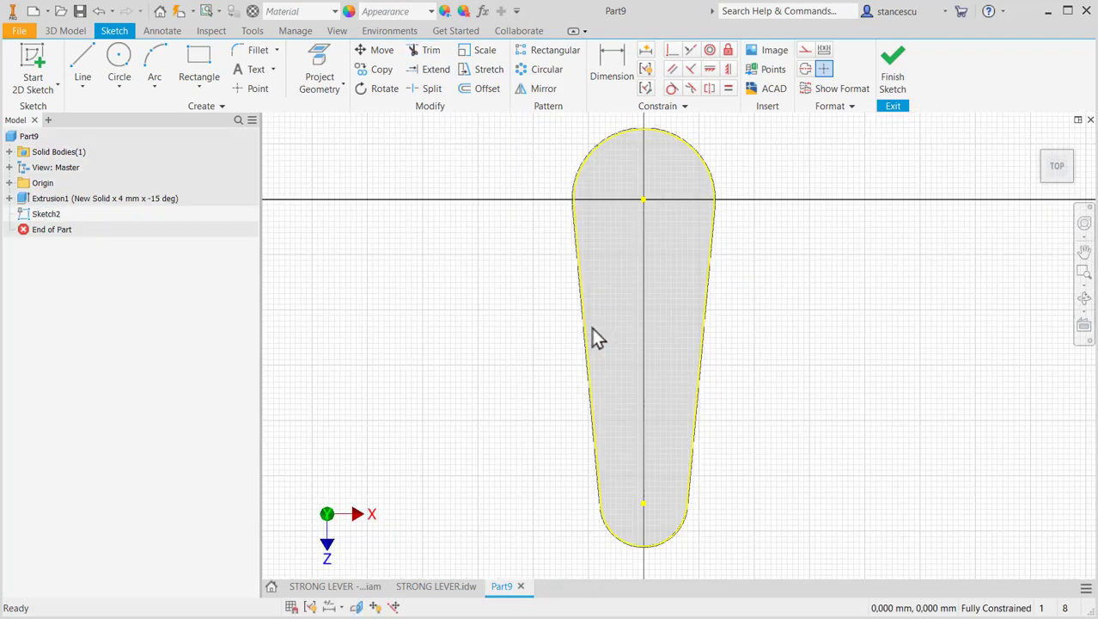
# Step: Draw a circle 64.5 mm in diameter centred on the larger rounded end of the web
pyautogui.click(117, 56)
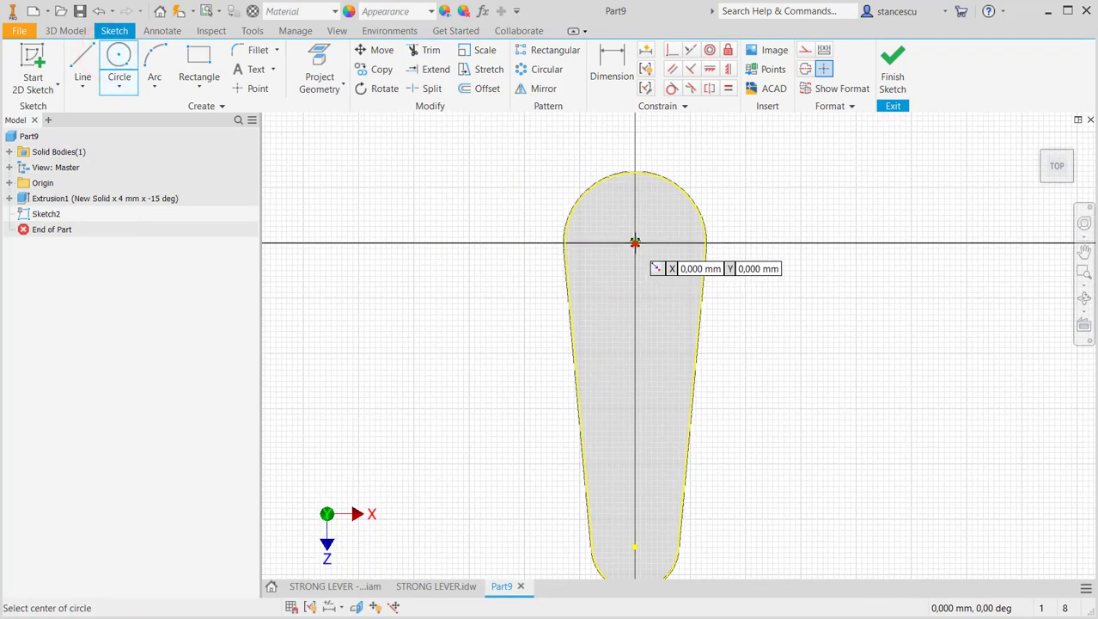
pyautogui.click(635, 243)
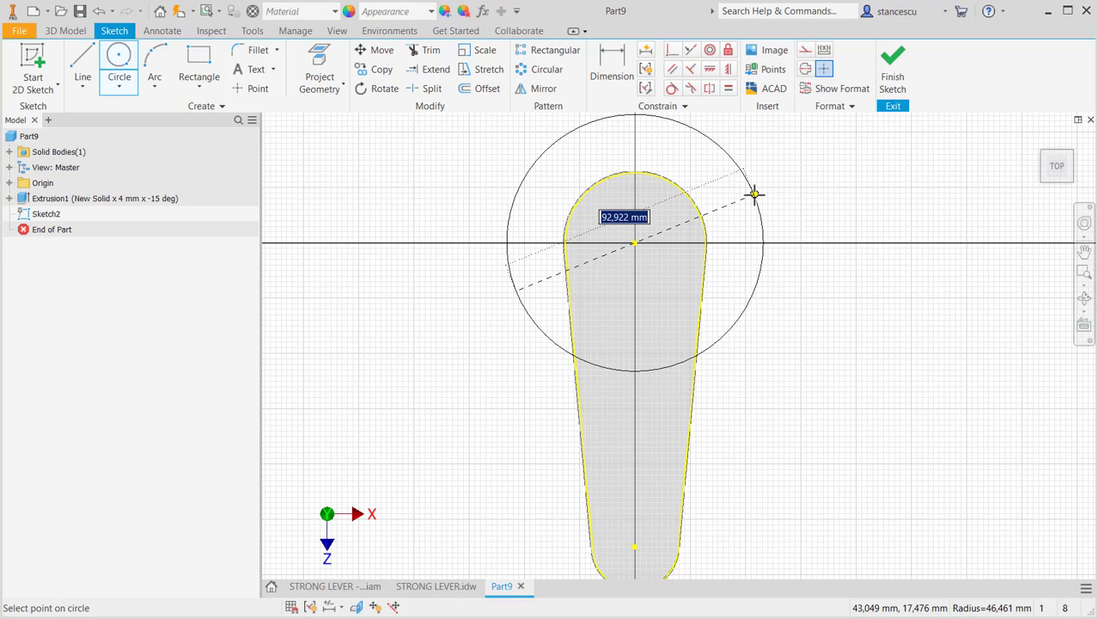
pyautogui.write('64,')
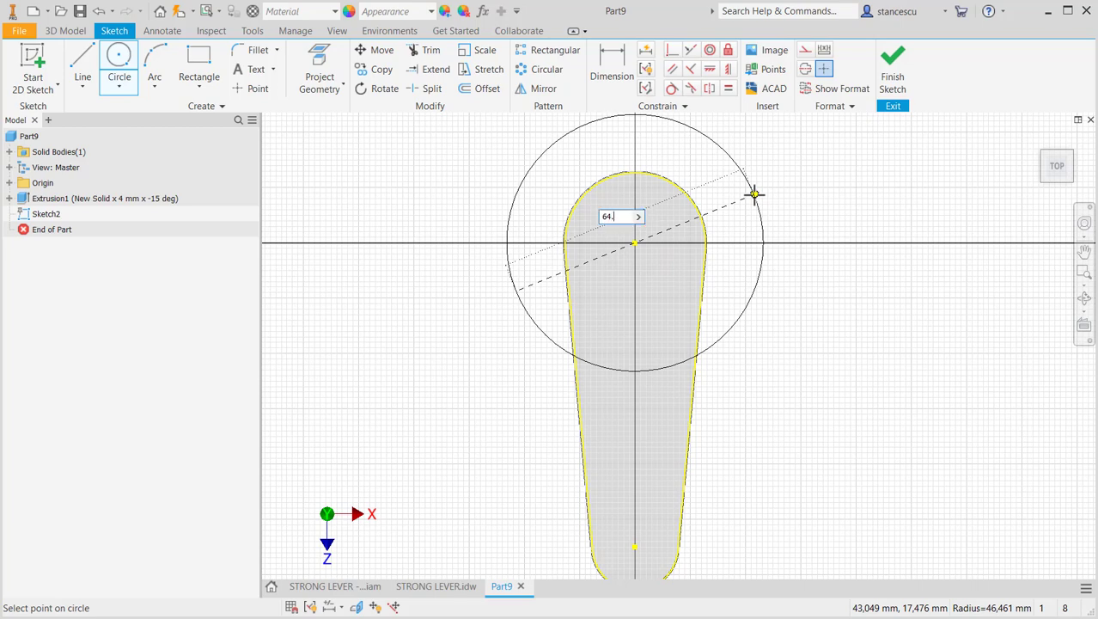
pyautogui.write('4.5')
pyautogui.press('Return')
# Step: Draw a circle 51 mm in diameter centred on the smaller rounded end of the web
pyautogui.moveTo(736, 395); pyautogui.dragTo(764, 262, button='middle')
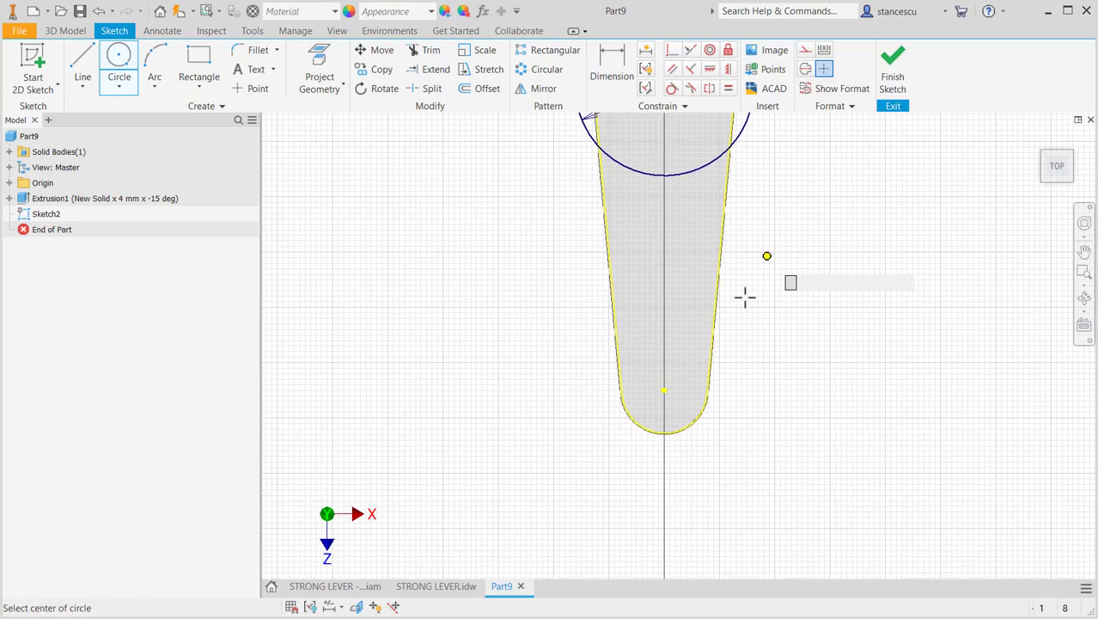
pyautogui.click(665, 391)
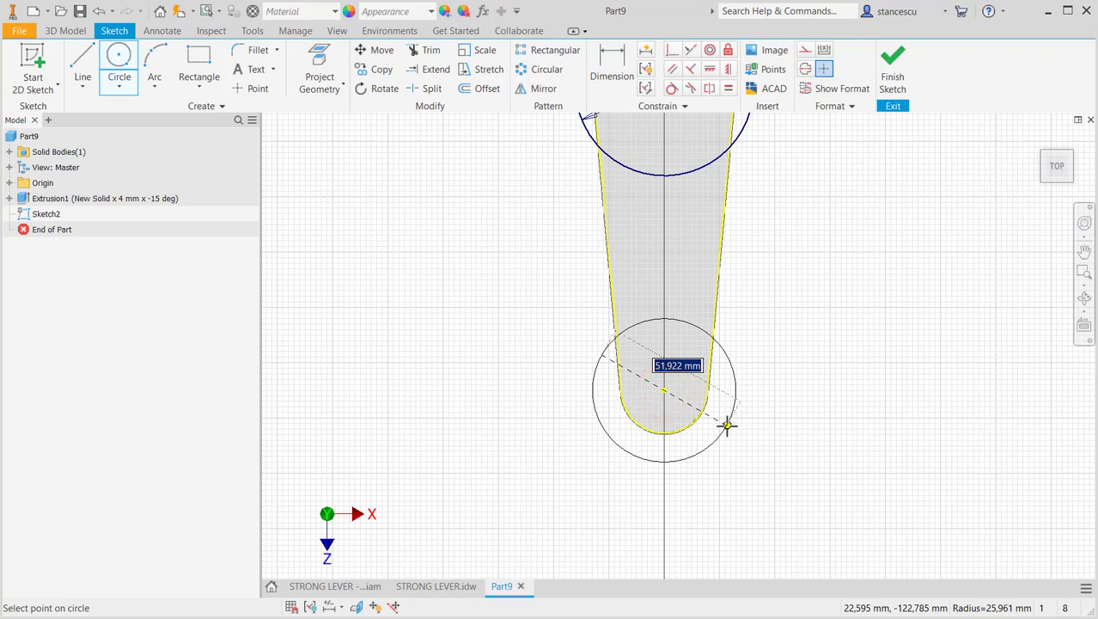
pyautogui.write('5')
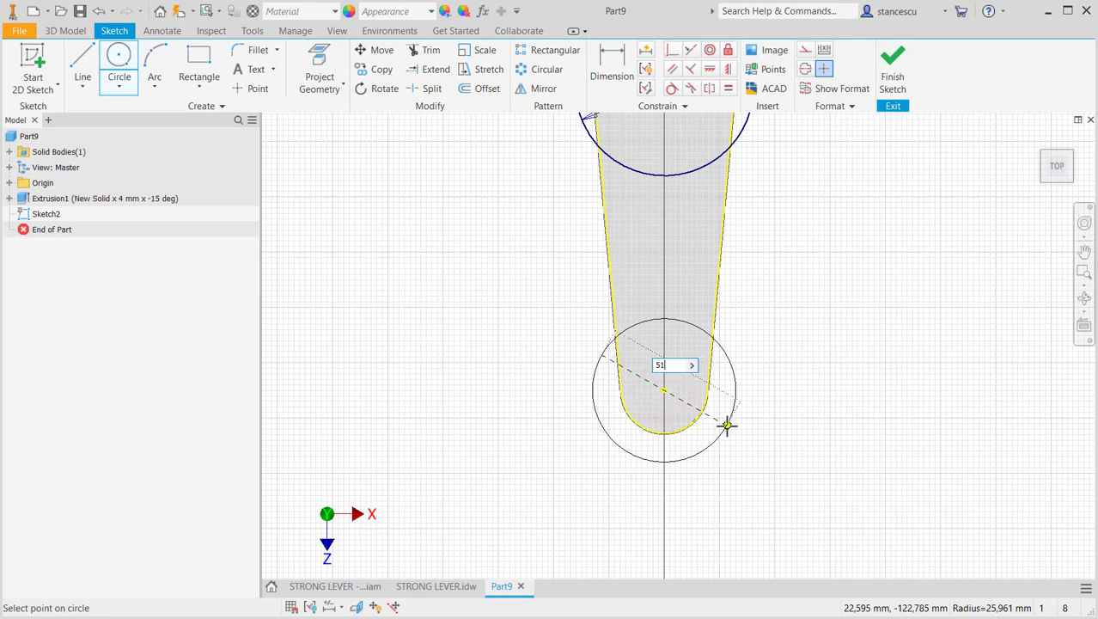
pyautogui.write('1')
pyautogui.press('Return')
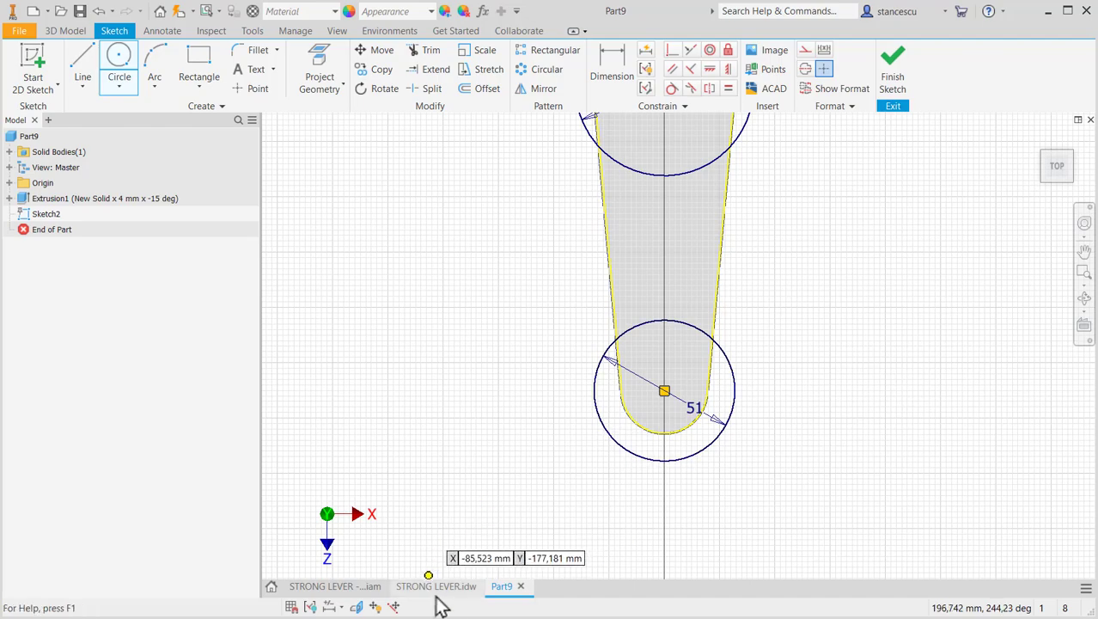
# Step: Switch to the STRONG LEVER drawing and examine how the arm's ribs meet both rings and where section E-E is cut
pyautogui.click(412, 590)
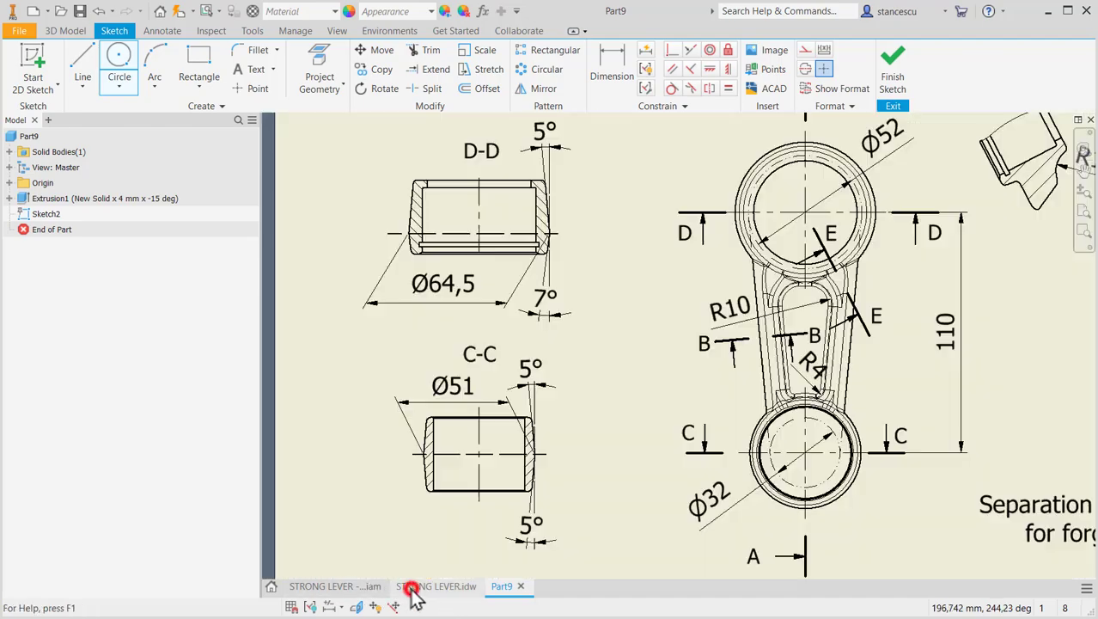
pyautogui.click(447, 391)
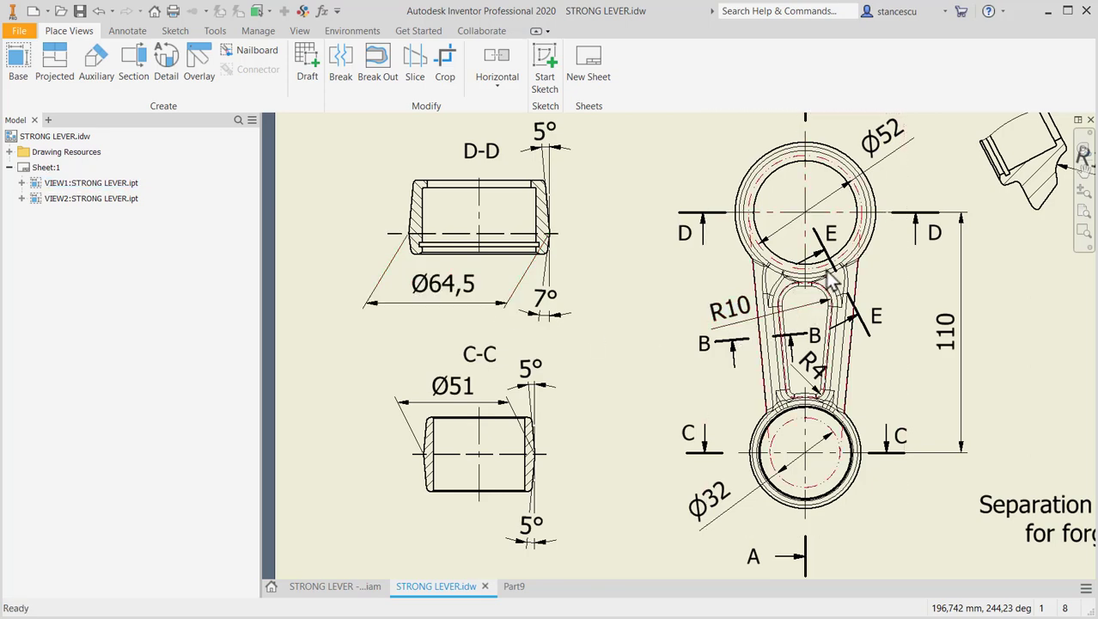
pyautogui.scroll(-6, 829, 279)
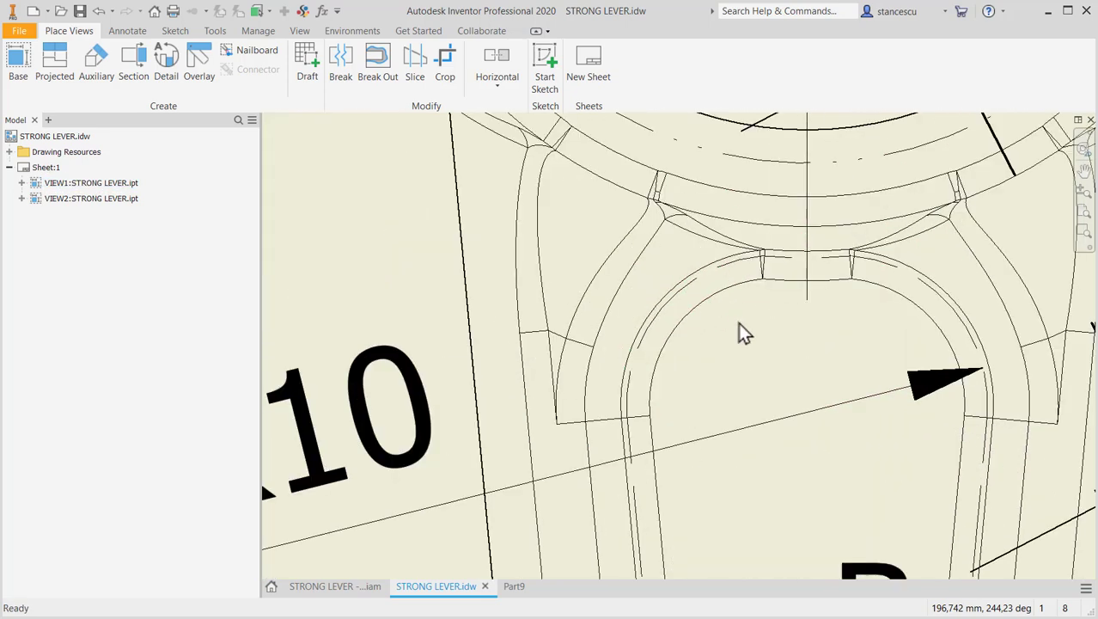
pyautogui.scroll(2, 770, 311)
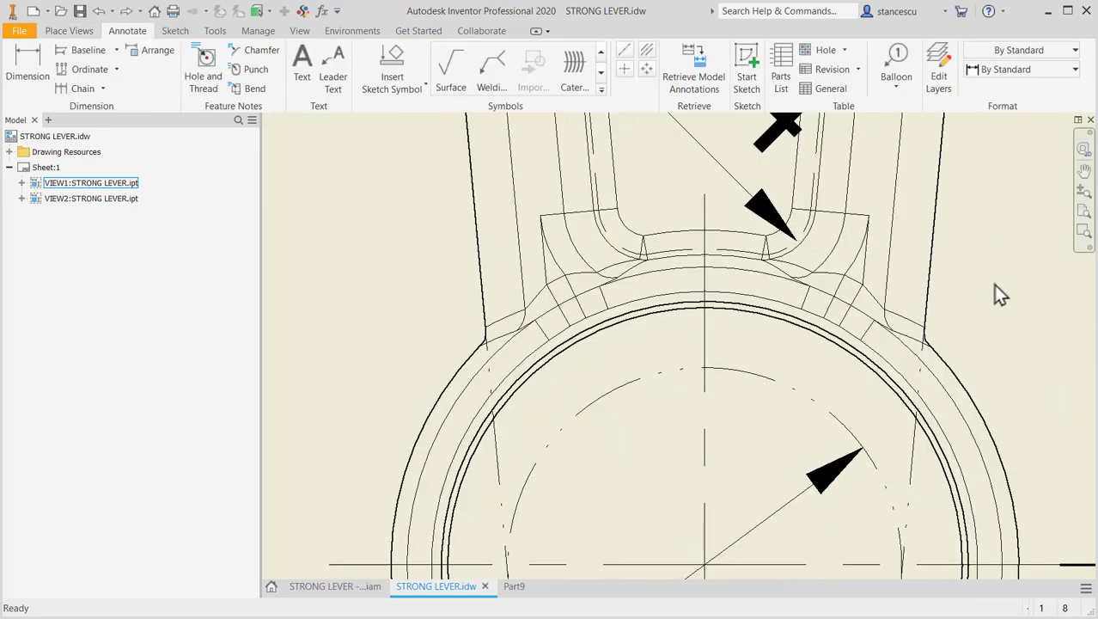
pyautogui.press('Home')
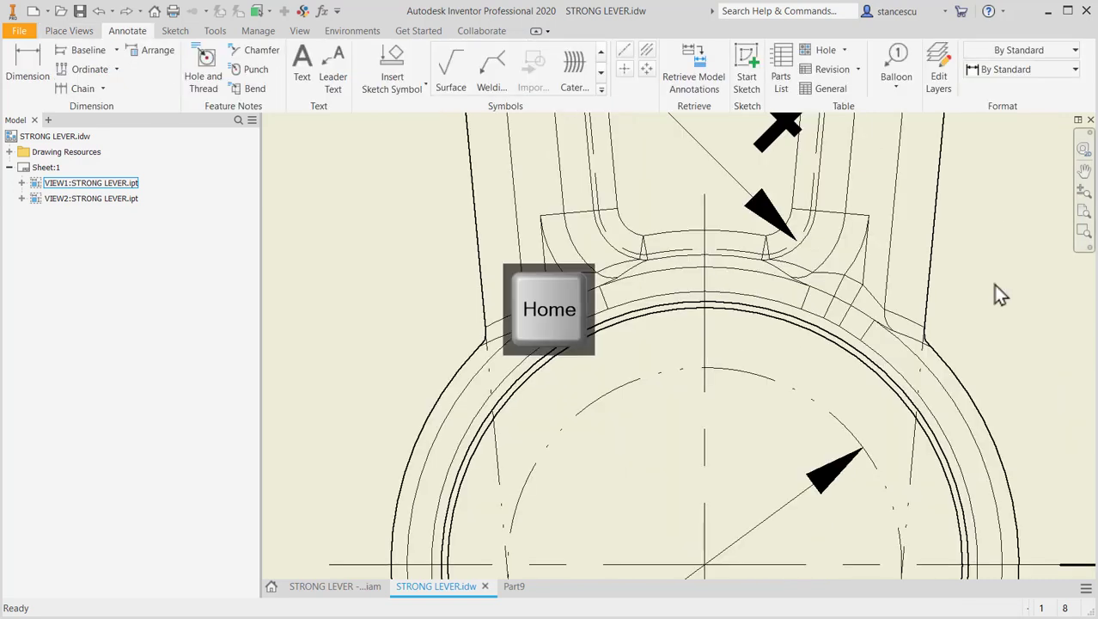
pyautogui.click(963, 285)
pyautogui.scroll(-5, 962, 286)
pyautogui.scroll(4, 670, 291)
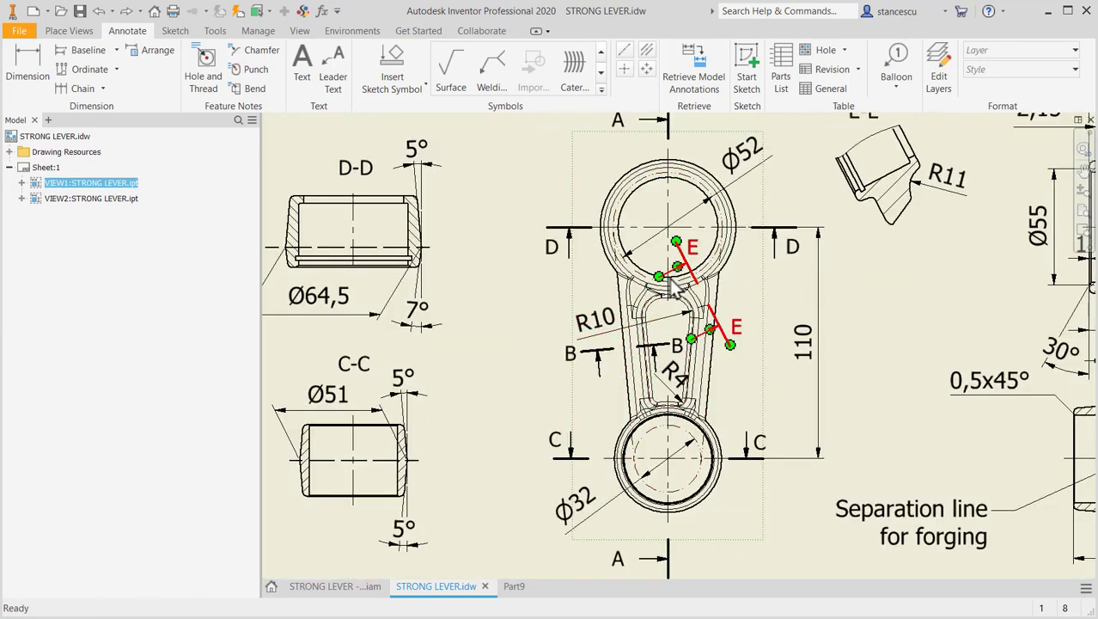
pyautogui.moveTo(602, 334); pyautogui.dragTo(583, 321)
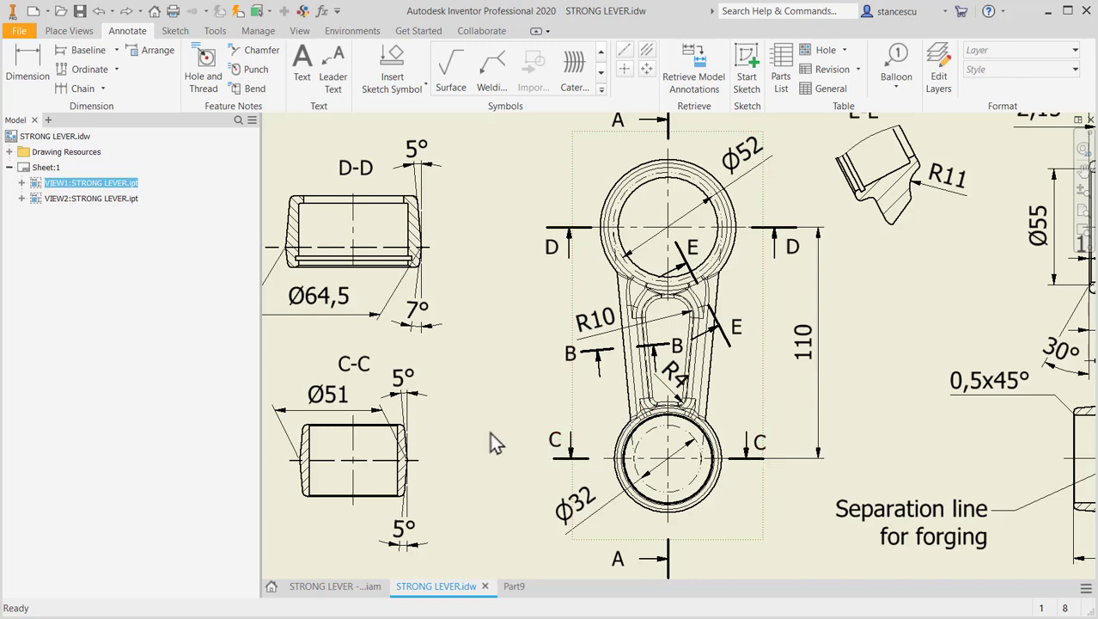
pyautogui.hotkey('ctrl', 'Tab')
pyautogui.click(446, 588)
pyautogui.click(587, 384)
# Step: Return to the Part9 sketch and draw a closed rib profile beside the web: sides about 17 mm long, tangent arc on top, horizontal base
pyautogui.click(514, 586)
pyautogui.moveTo(518, 228); pyautogui.dragTo(620, 302, button='middle')
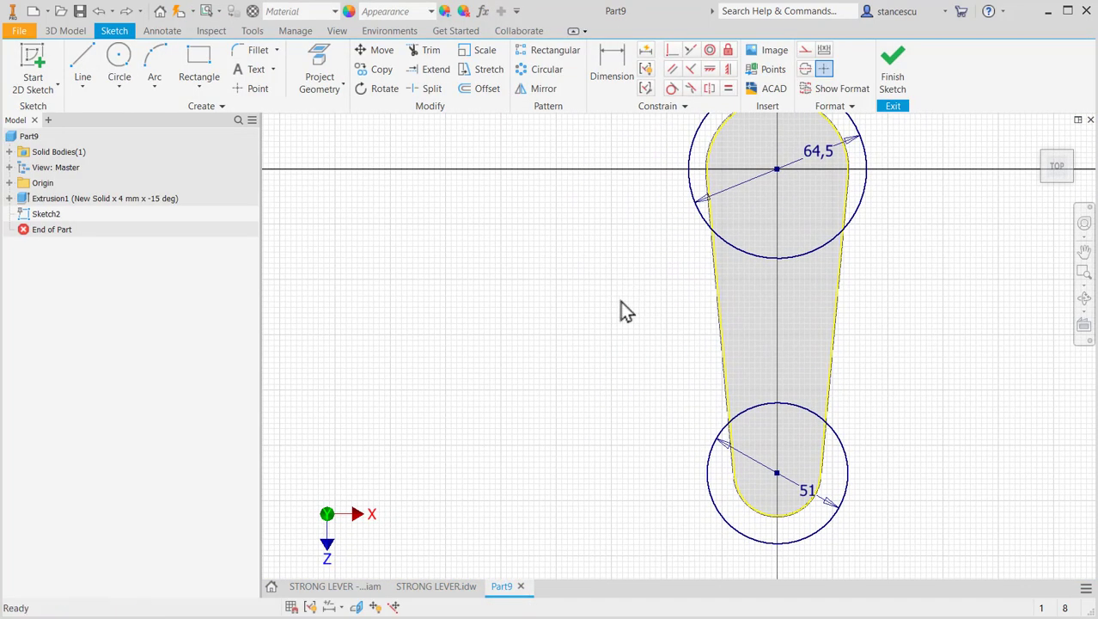
pyautogui.click(77, 65)
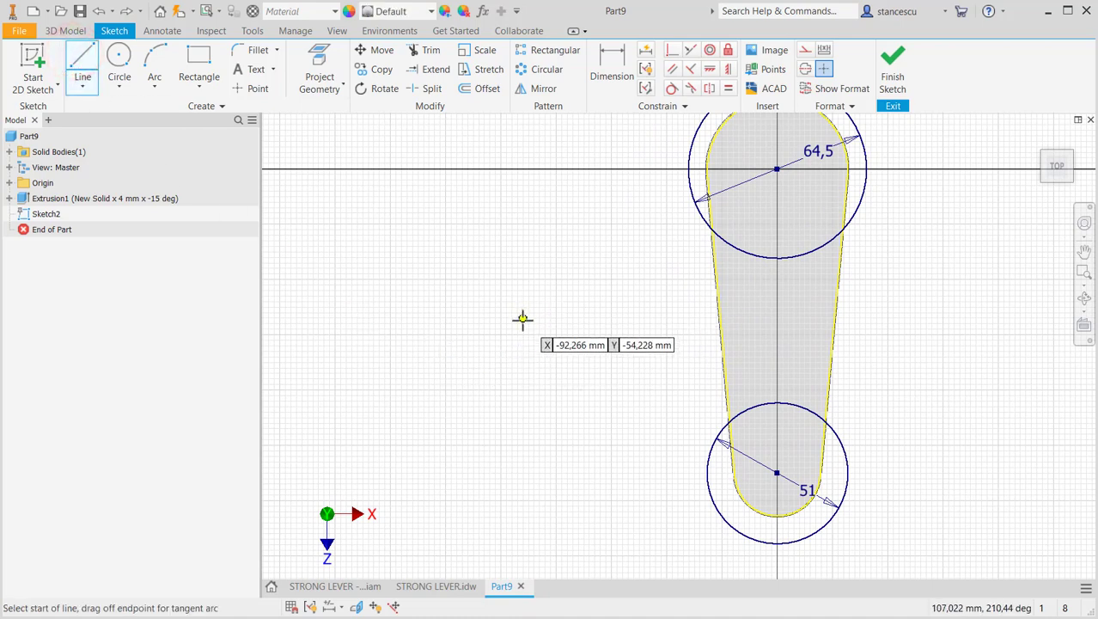
pyautogui.click(523, 320)
pyautogui.click(536, 273)
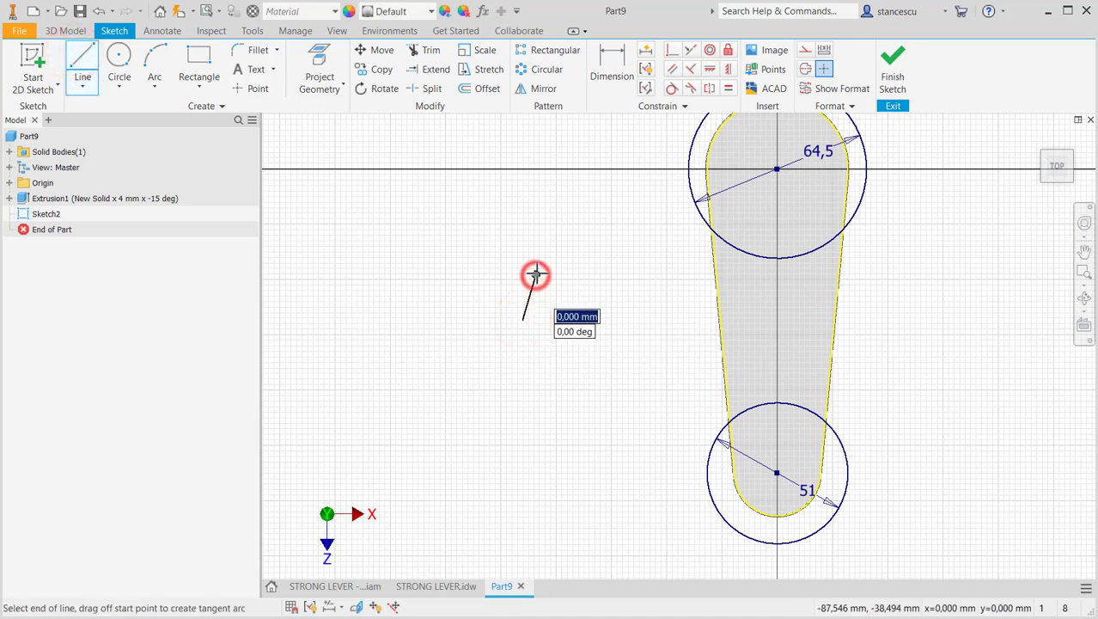
pyautogui.moveTo(536, 273); pyautogui.dragTo(574, 277)
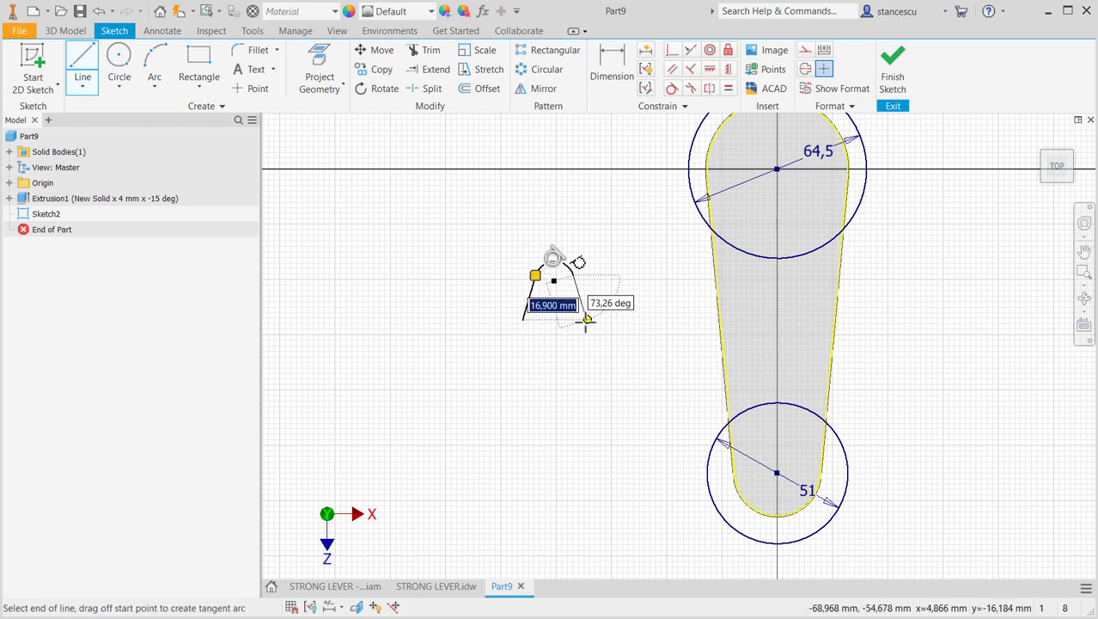
pyautogui.click(586, 322)
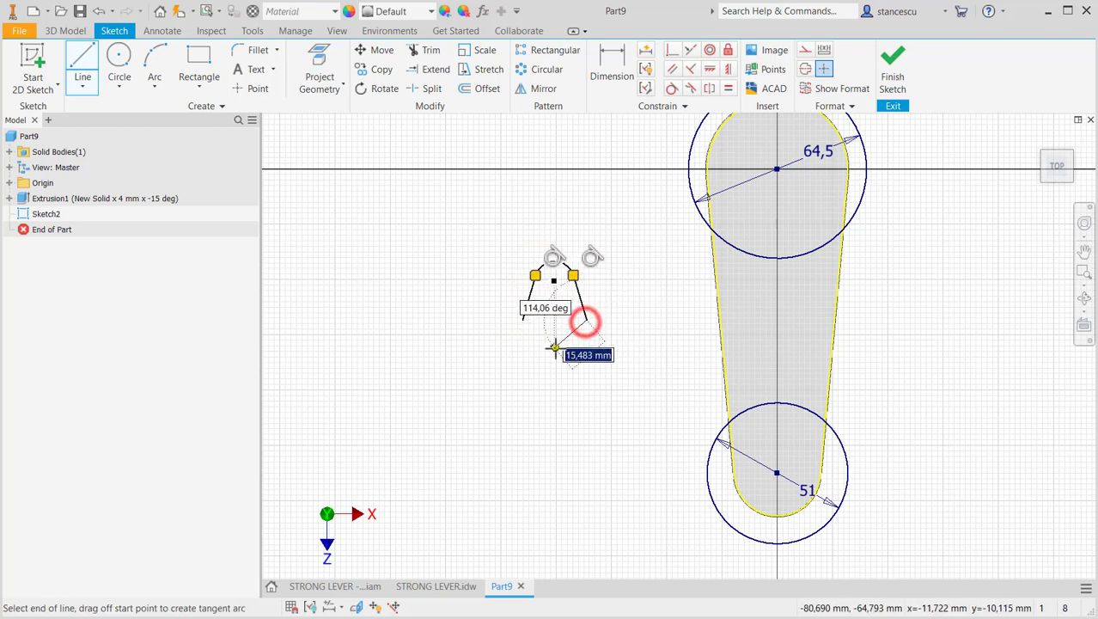
pyautogui.rightClick(554, 348)
pyautogui.click(545, 424)
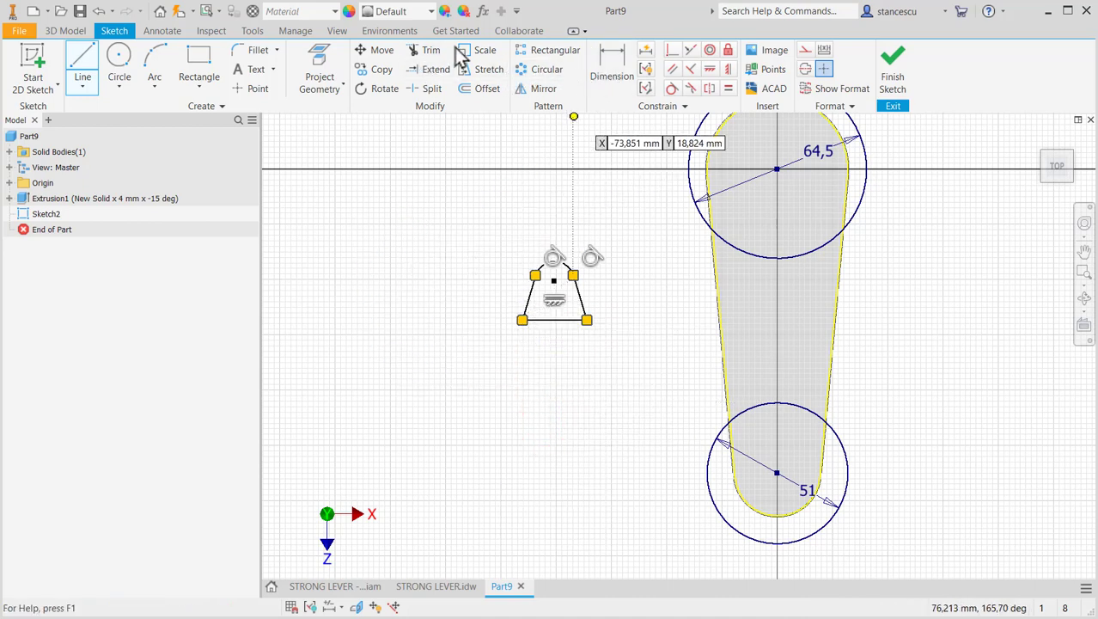
# Step: Set the rib profile's top arc radius to 2 mm and make its two slanted sides equal in length
pyautogui.click(596, 64)
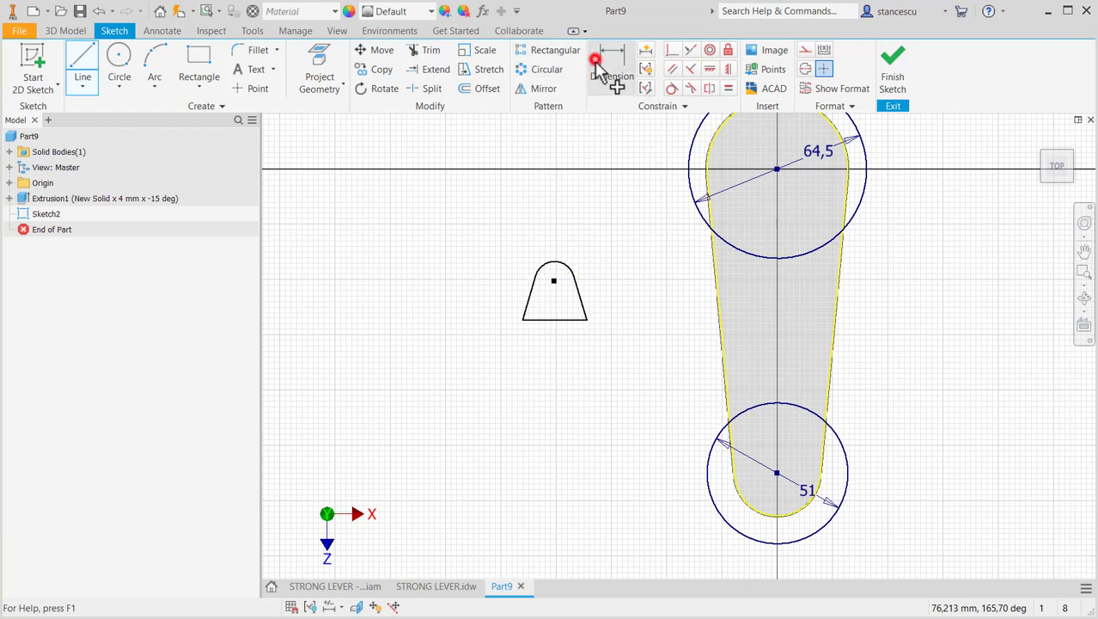
pyautogui.click(564, 260)
pyautogui.click(575, 229)
pyautogui.write('2')
pyautogui.press('Return')
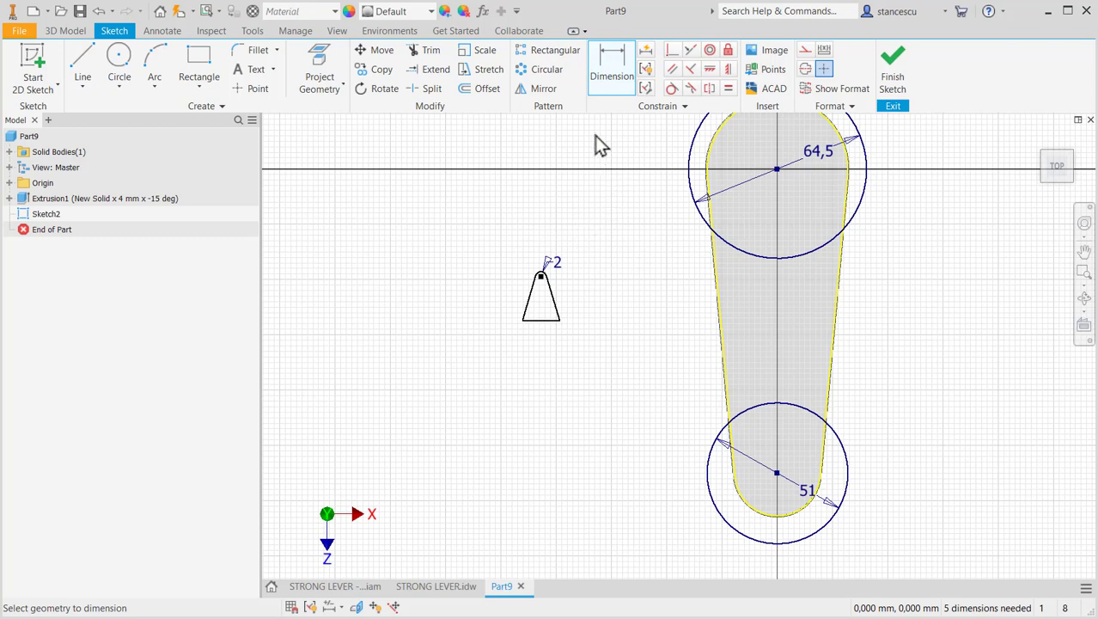
pyautogui.click(728, 88)
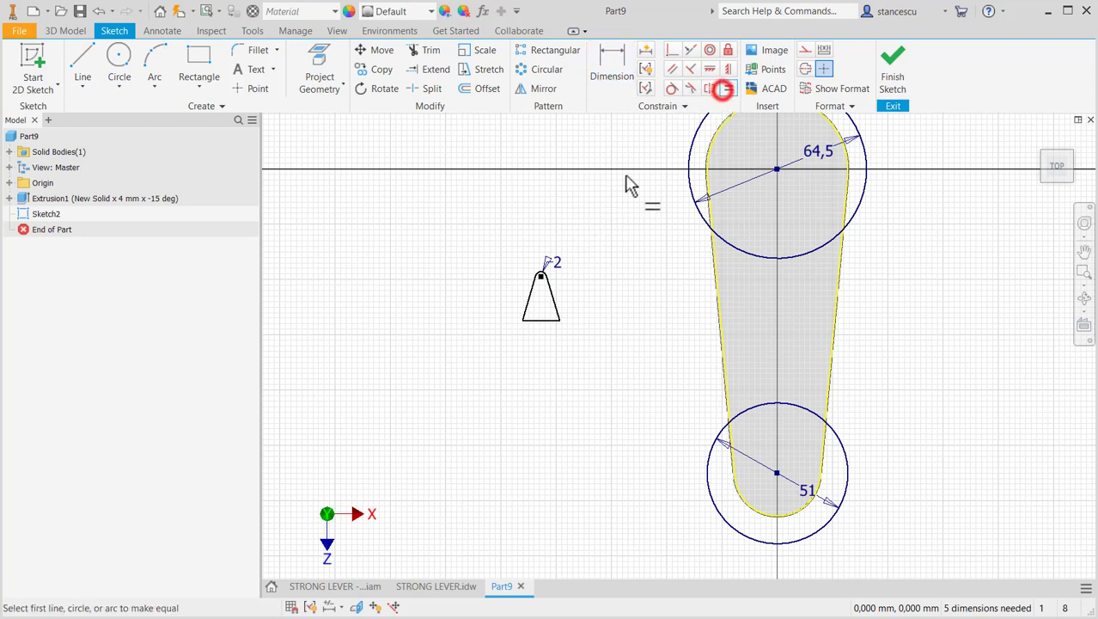
pyautogui.click(527, 305)
pyautogui.click(555, 310)
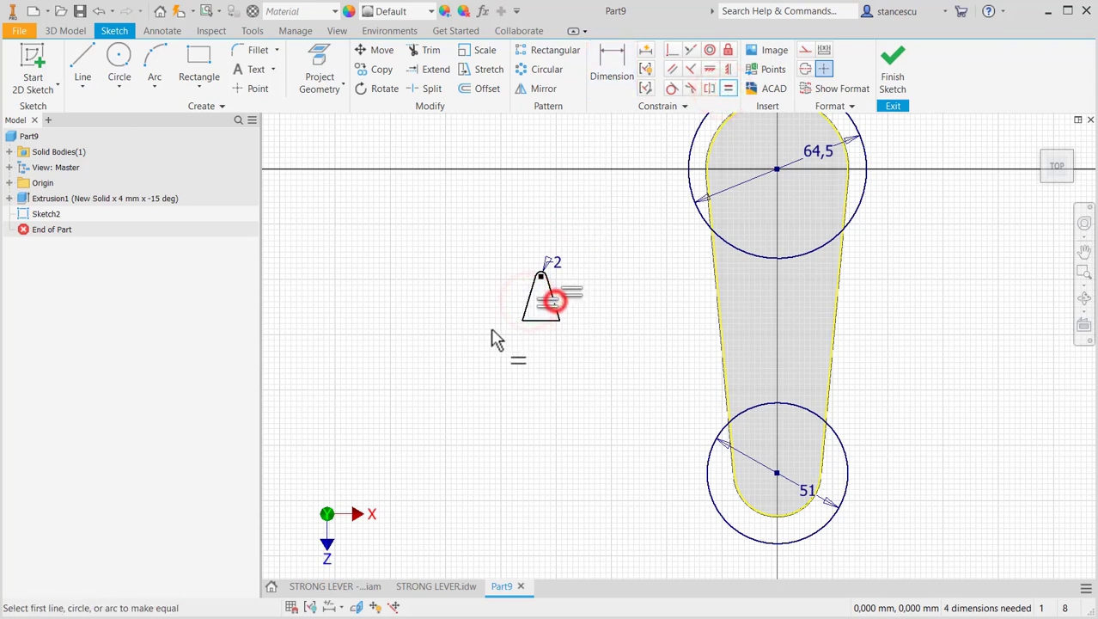
# Step: Examine the rib's radius, angle and height dimensions in section B-B of the STRONG LEVER drawing
pyautogui.click(430, 585)
pyautogui.moveTo(614, 116); pyautogui.dragTo(614, 357, button='middle')
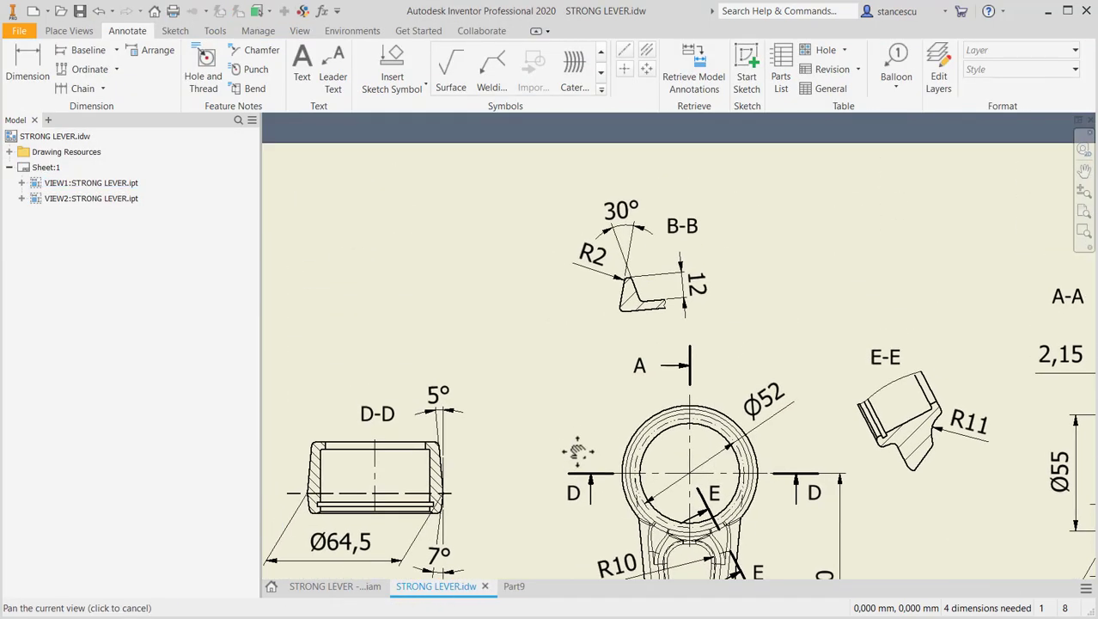
pyautogui.scroll(3, 638, 326)
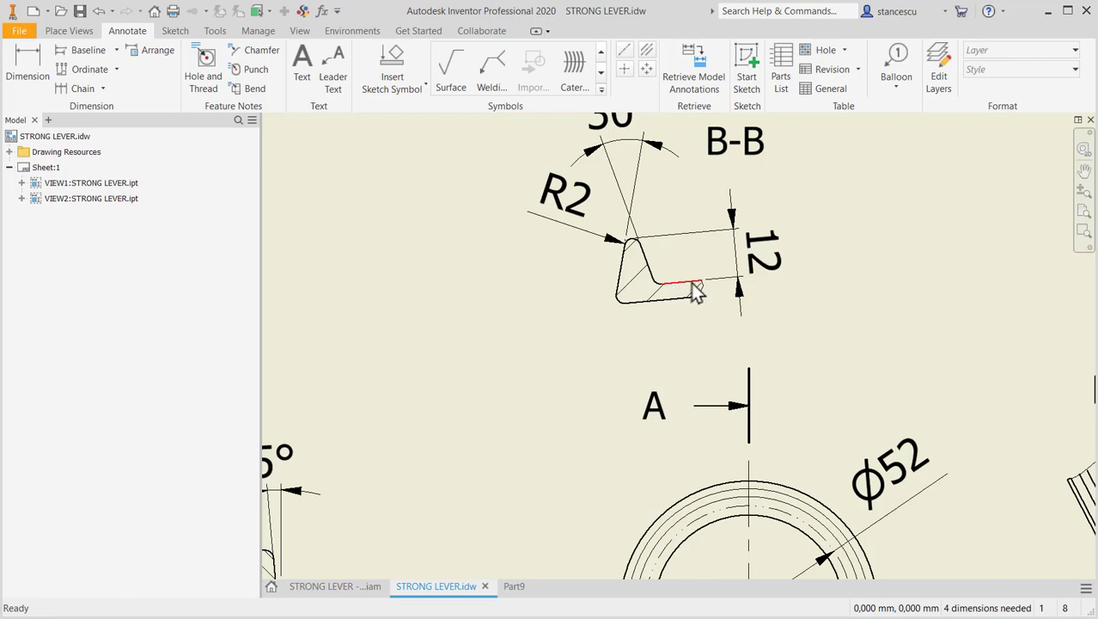
pyautogui.click(685, 237)
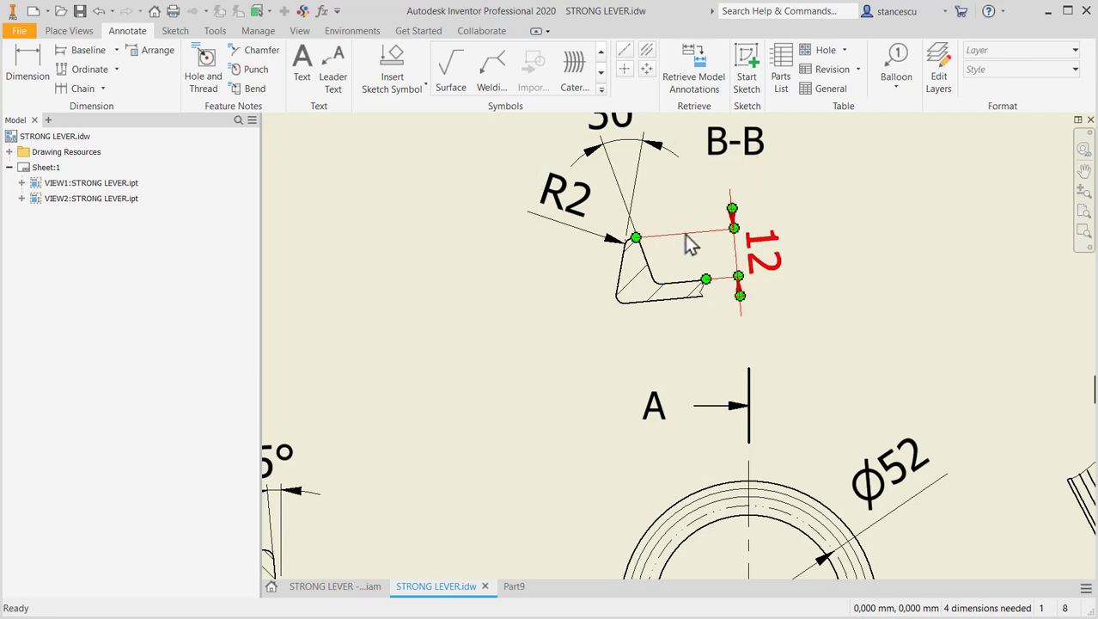
pyautogui.click(534, 319)
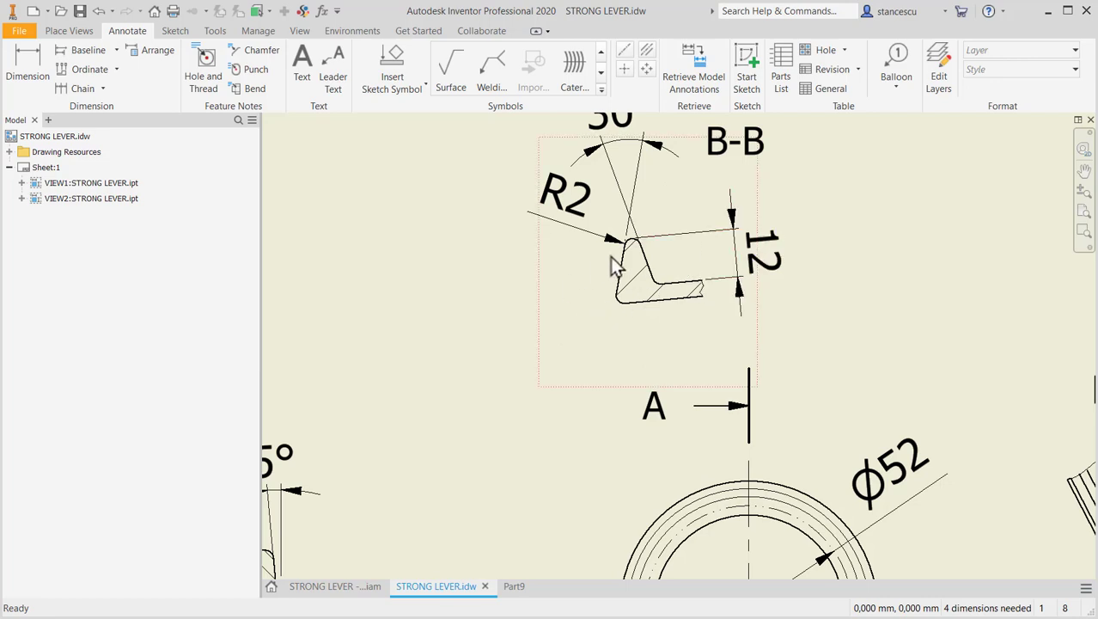
# Step: Return to the Part9 sketch and set the angle between the rib profile's slanted sides to 30 degrees
pyautogui.click(514, 587)
pyautogui.scroll(2, 535, 336)
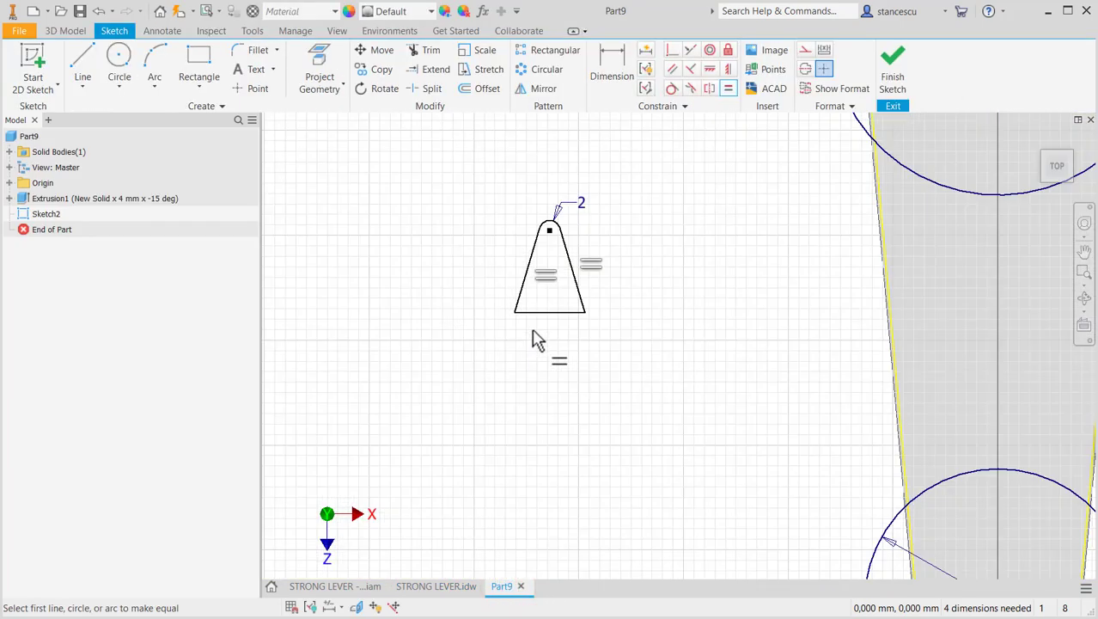
pyautogui.click(611, 64)
pyautogui.click(531, 256)
pyautogui.click(566, 259)
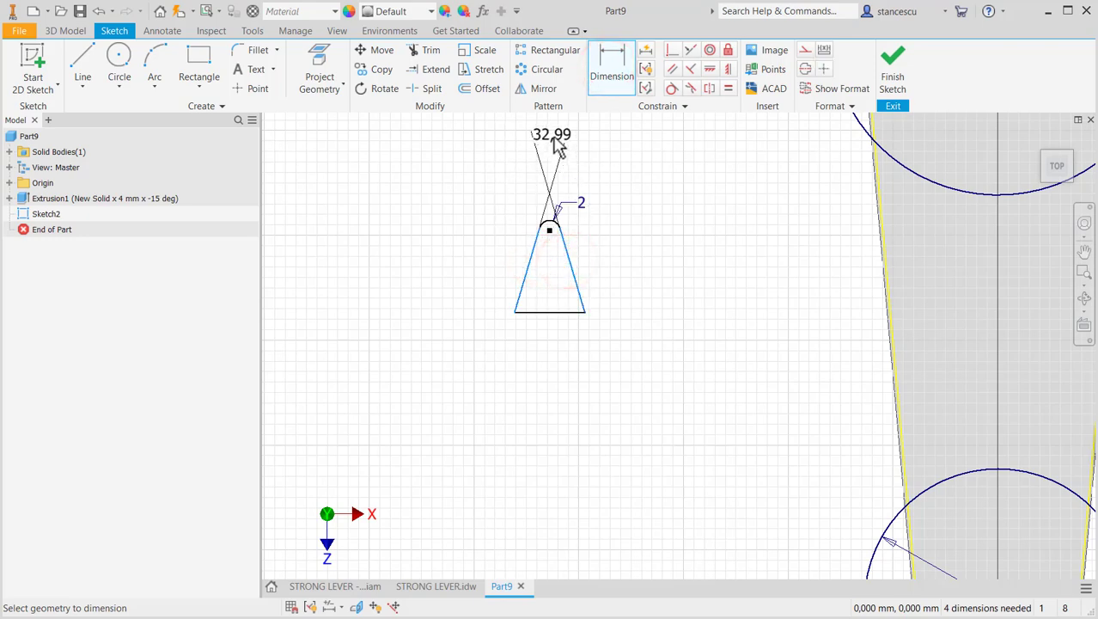
pyautogui.click(555, 394)
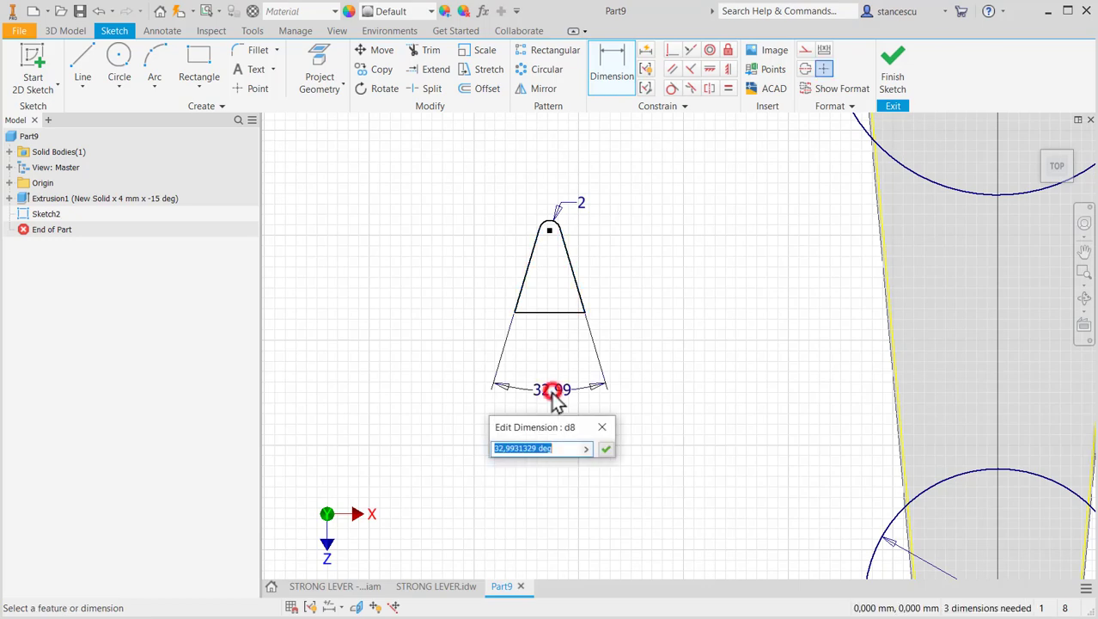
pyautogui.write('30')
pyautogui.press('Return')
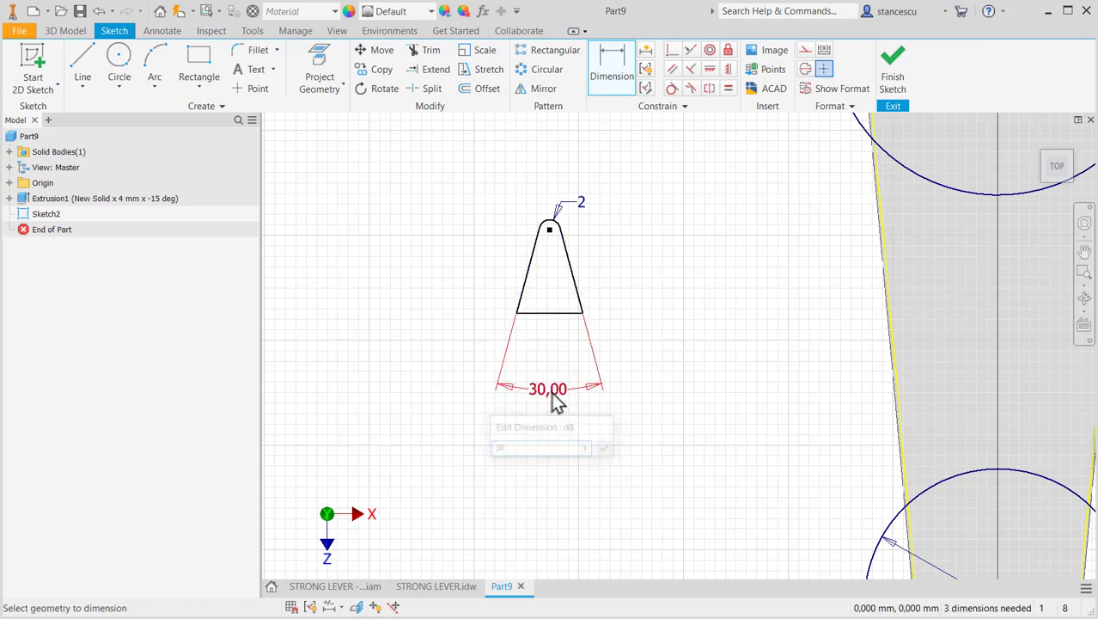
# Step: Dimension the rib profile's height from the base to the top of the arc as 12 mm
pyautogui.click(538, 317)
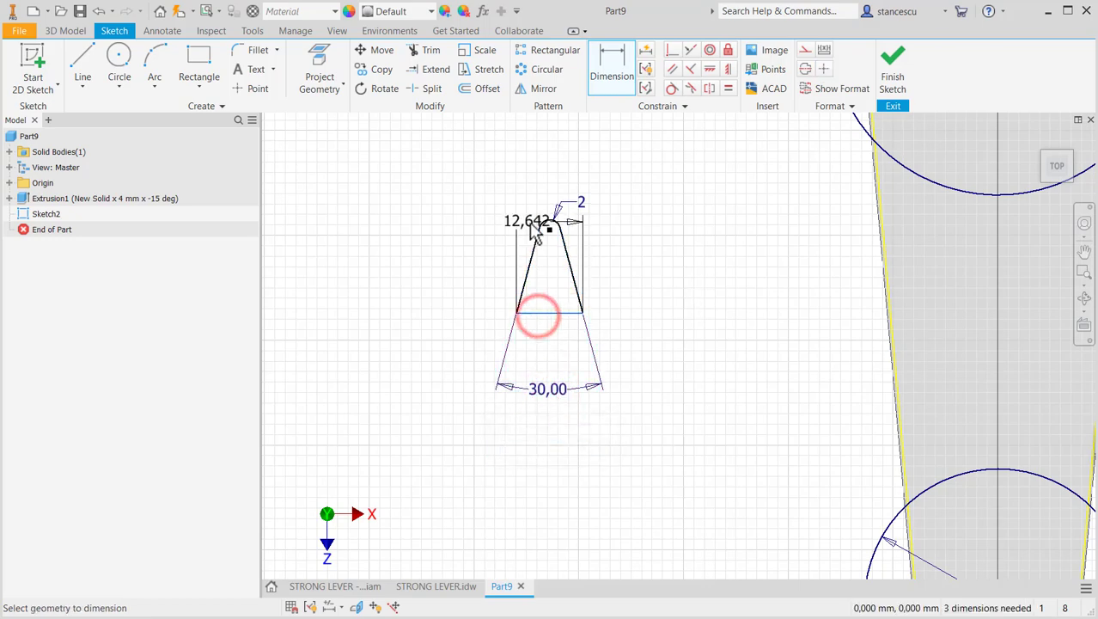
pyautogui.click(547, 216)
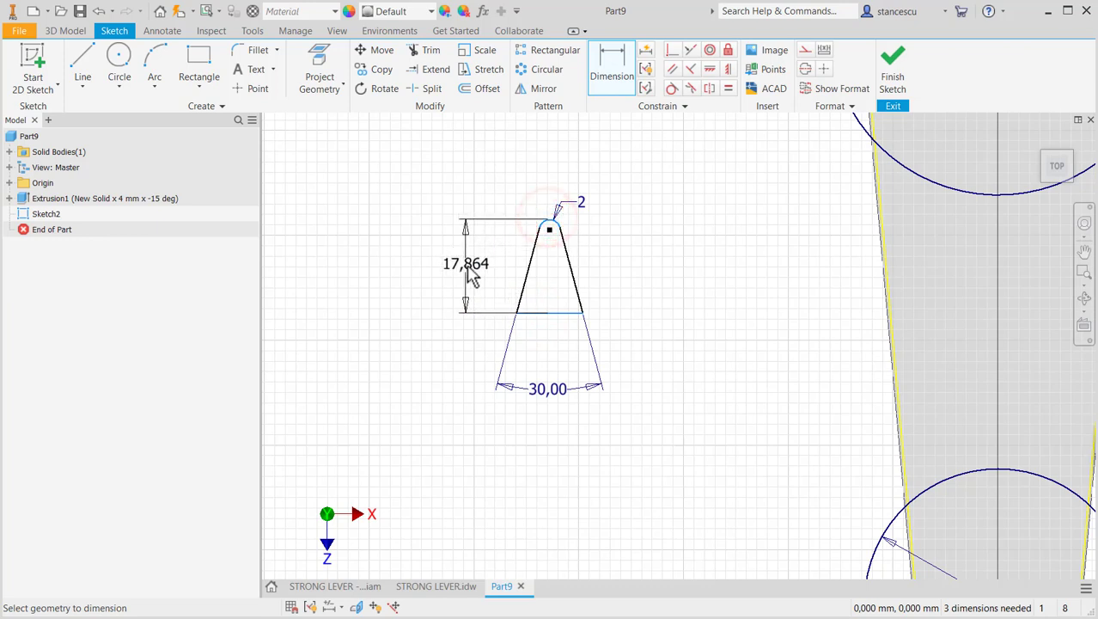
pyautogui.click(466, 268)
pyautogui.write('12')
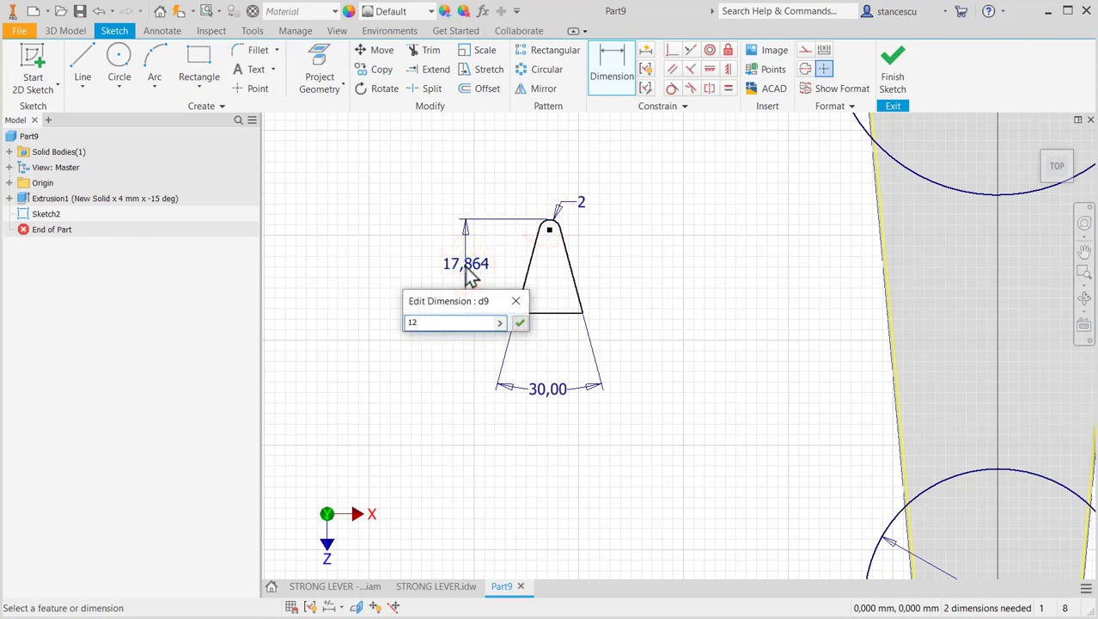
pyautogui.press('Return')
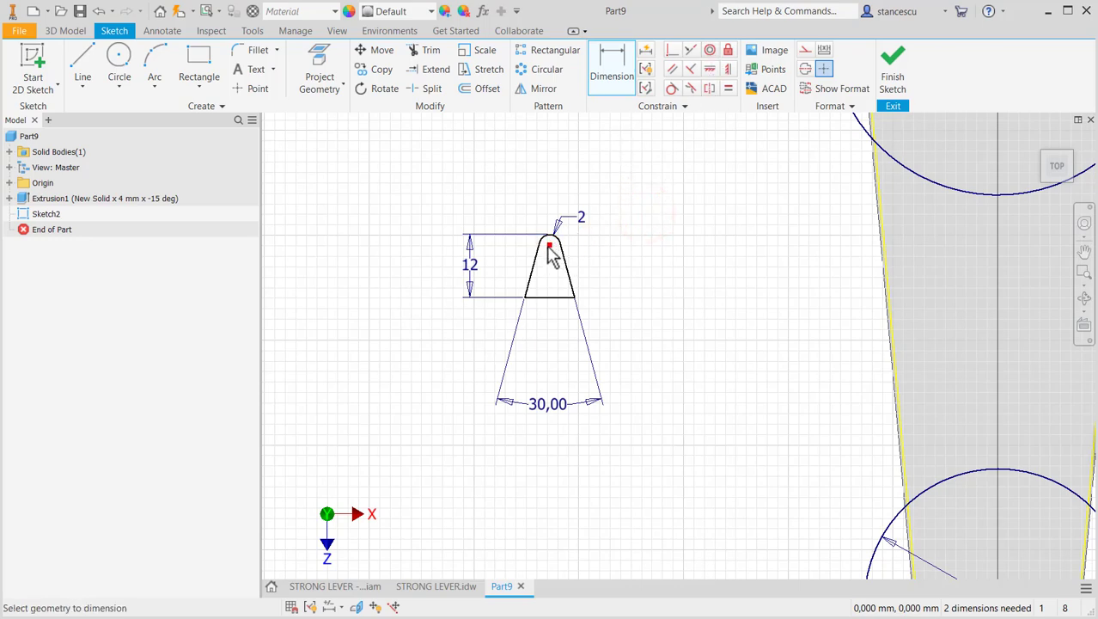
# Step: Fix the centre point of the rib profile's top arc in place
pyautogui.click(727, 51)
pyautogui.click(624, 244)
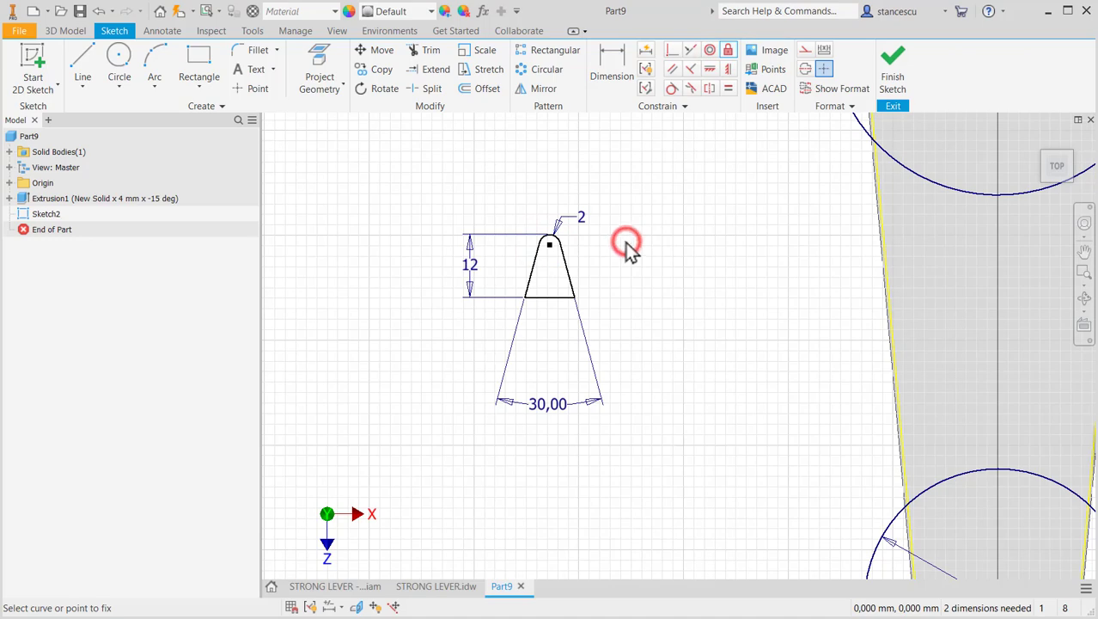
pyautogui.click(550, 247)
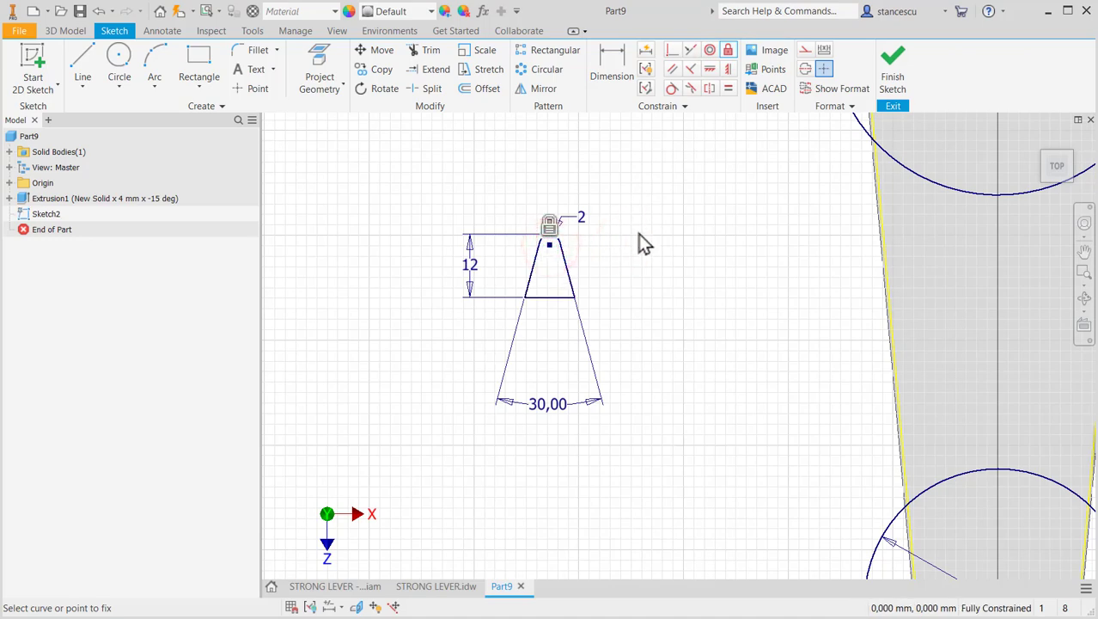
# Step: Add a driven dimension for the width of the rib profile's base line
pyautogui.click(613, 66)
pyautogui.click(560, 298)
pyautogui.click(648, 347)
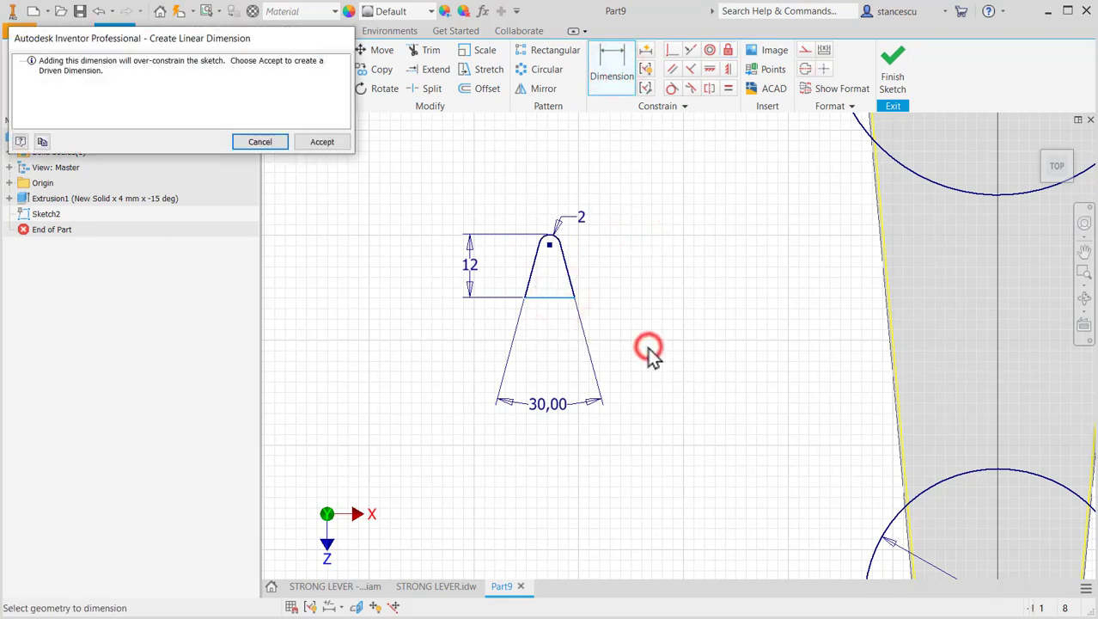
pyautogui.click(338, 143)
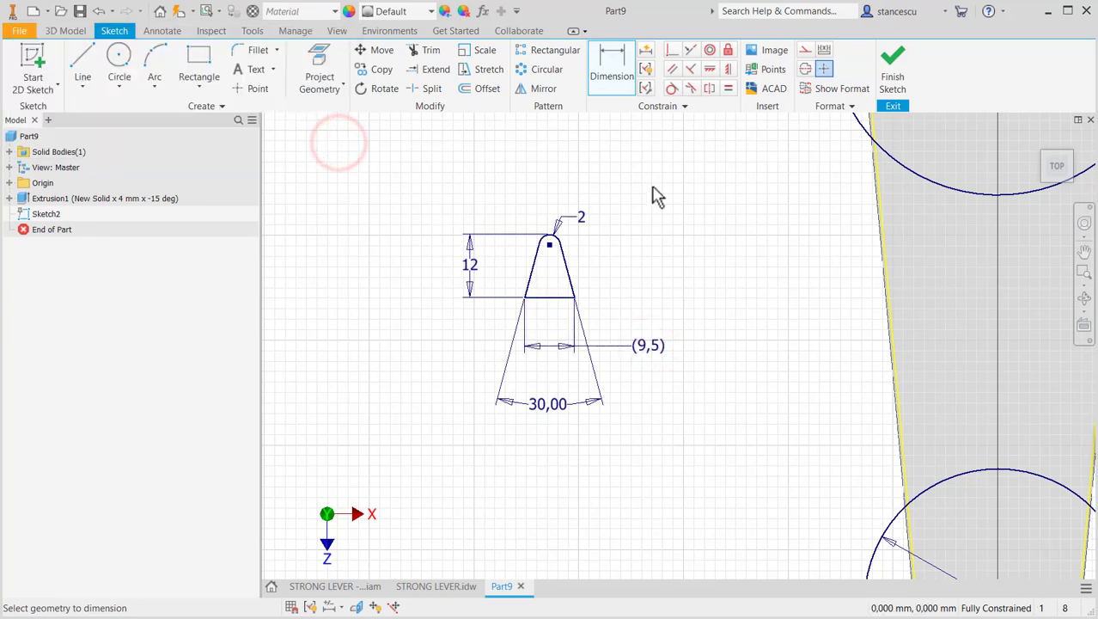
pyautogui.click(655, 348)
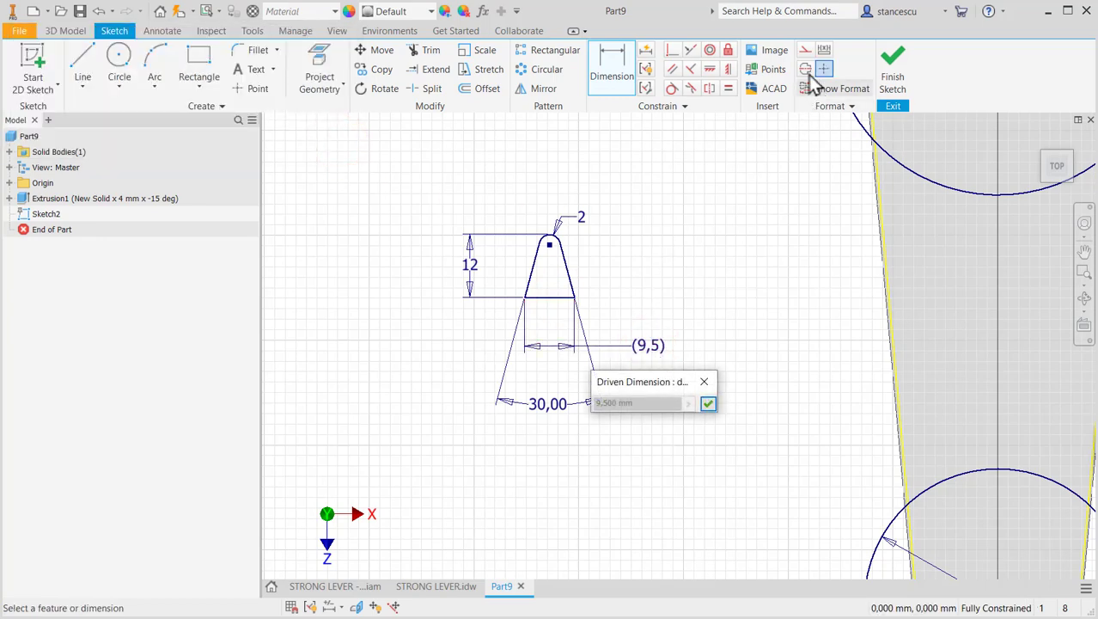
pyautogui.click(707, 404)
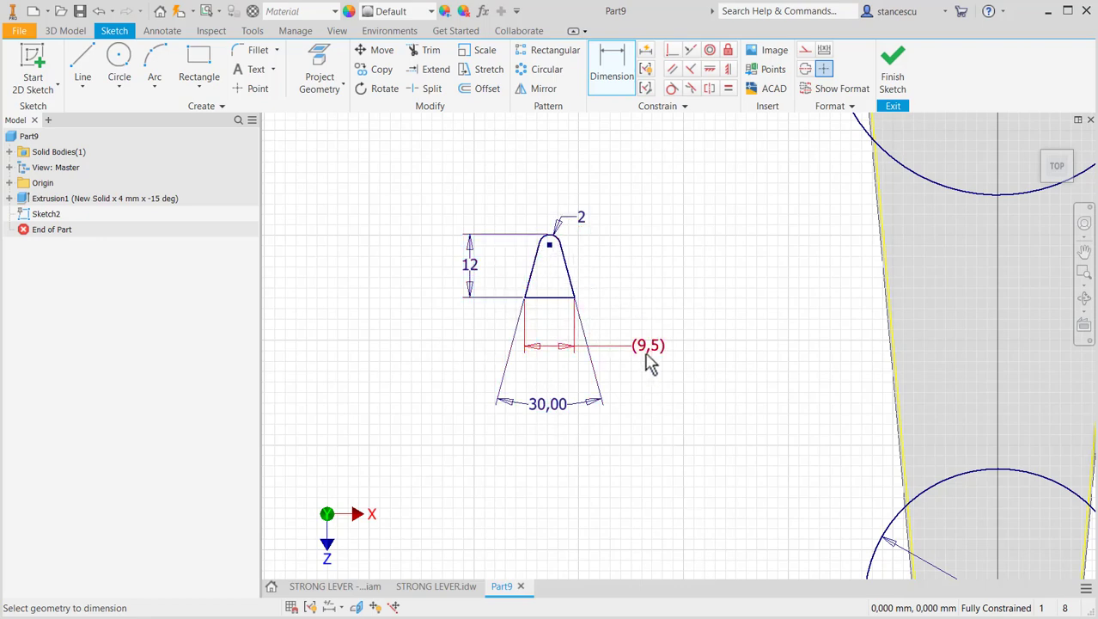
# Step: Sketch two separate slanted lines inside the arm between the two circles, one on each side of the centreline
pyautogui.moveTo(773, 388)
pyautogui.mouseDown(button='middle')
pyautogui.moveTo(748, 356)
pyautogui.moveTo(583, 336)
pyautogui.moveTo(608, 331)
pyautogui.mouseUp(button='middle')
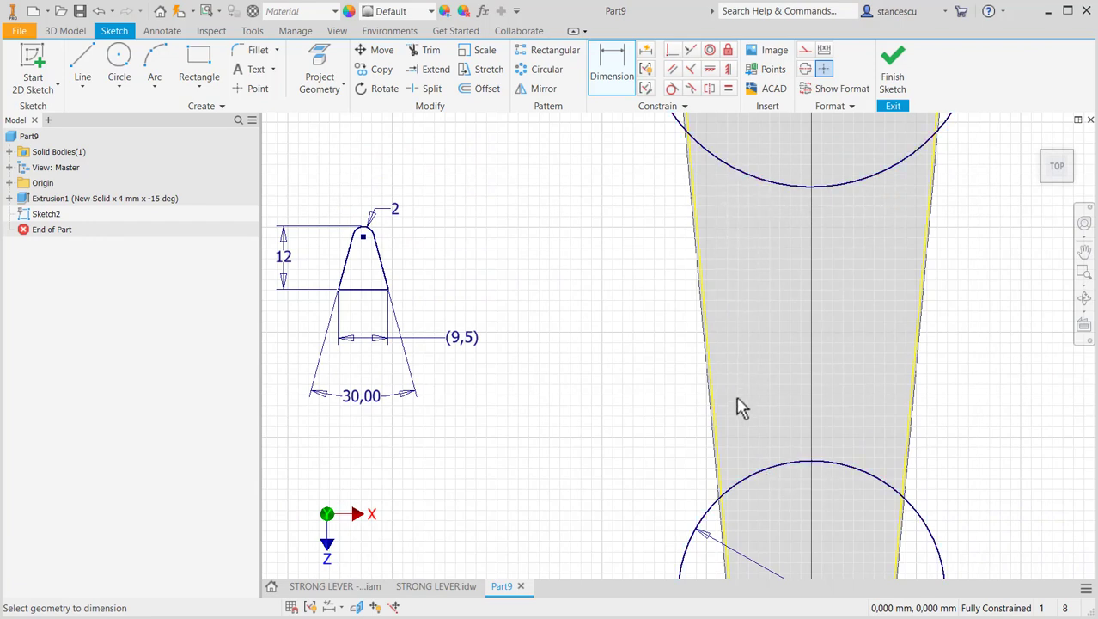
pyautogui.click(81, 57)
pyautogui.click(741, 204)
pyautogui.click(762, 420)
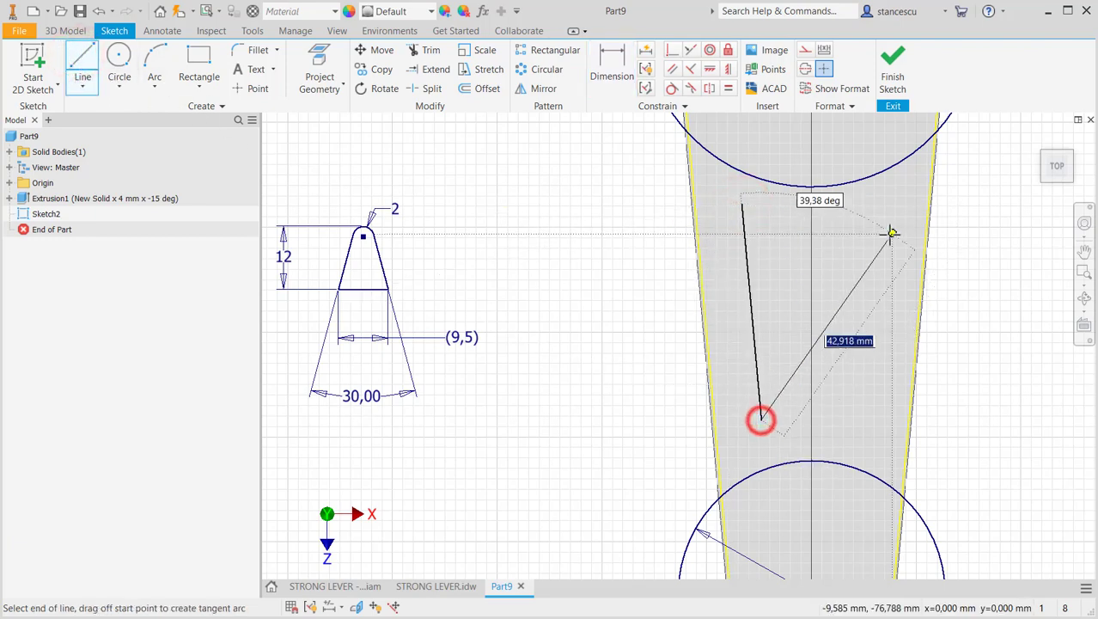
pyautogui.rightClick(851, 282)
pyautogui.click(844, 346)
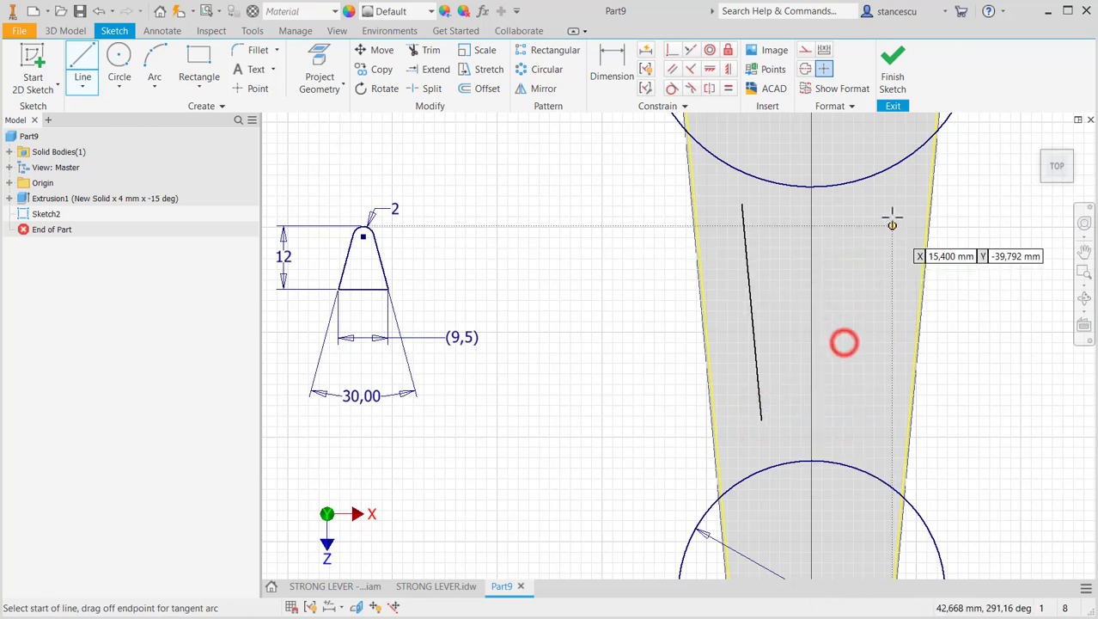
pyautogui.click(891, 204)
pyautogui.click(866, 429)
pyautogui.press('Escape')
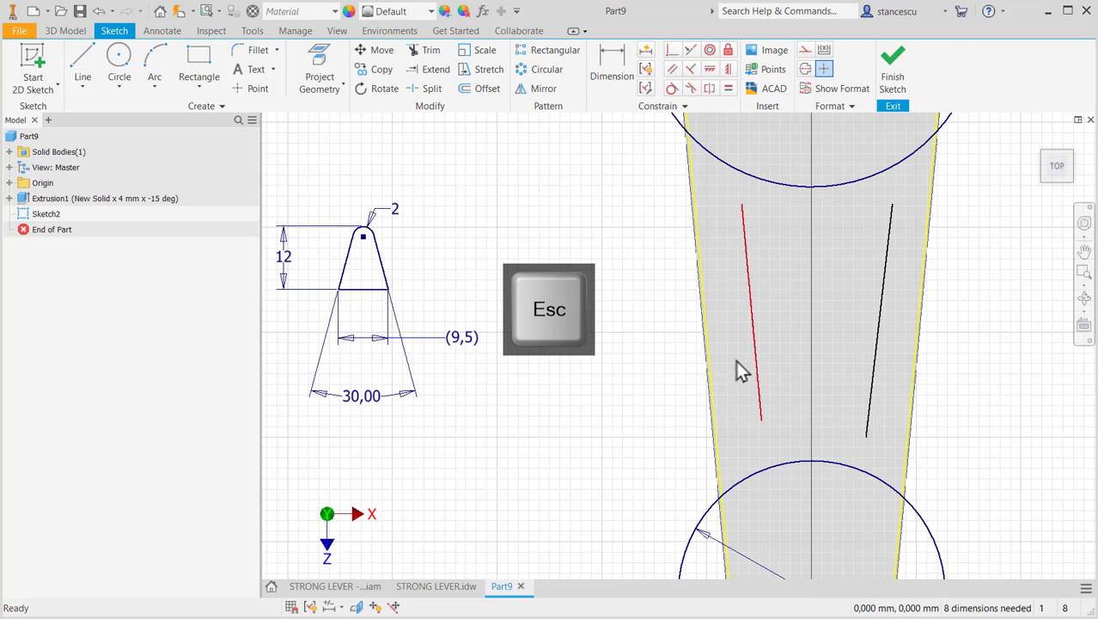
# Step: Constrain each slanted line parallel to the arm edge nearest to it
pyautogui.click(704, 272)
pyautogui.click(744, 275)
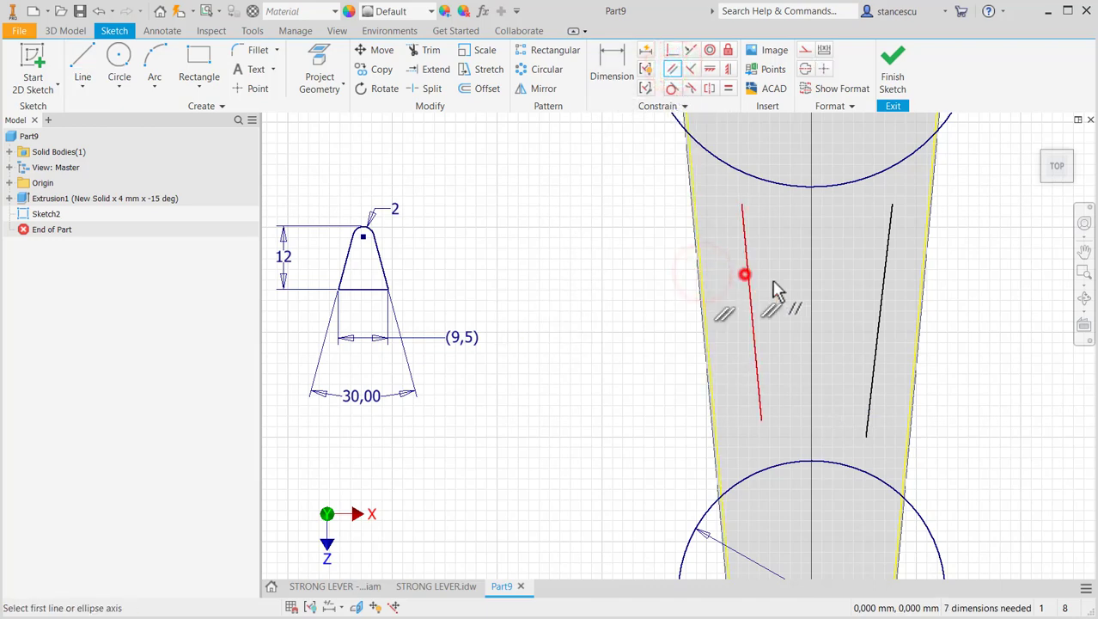
pyautogui.click(881, 299)
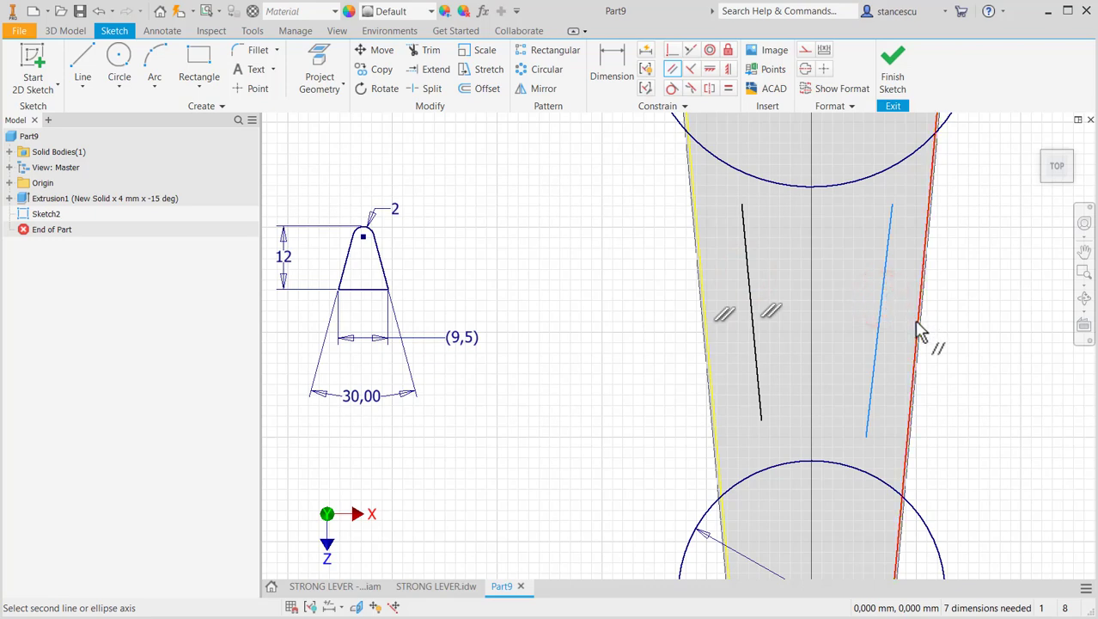
pyautogui.click(913, 320)
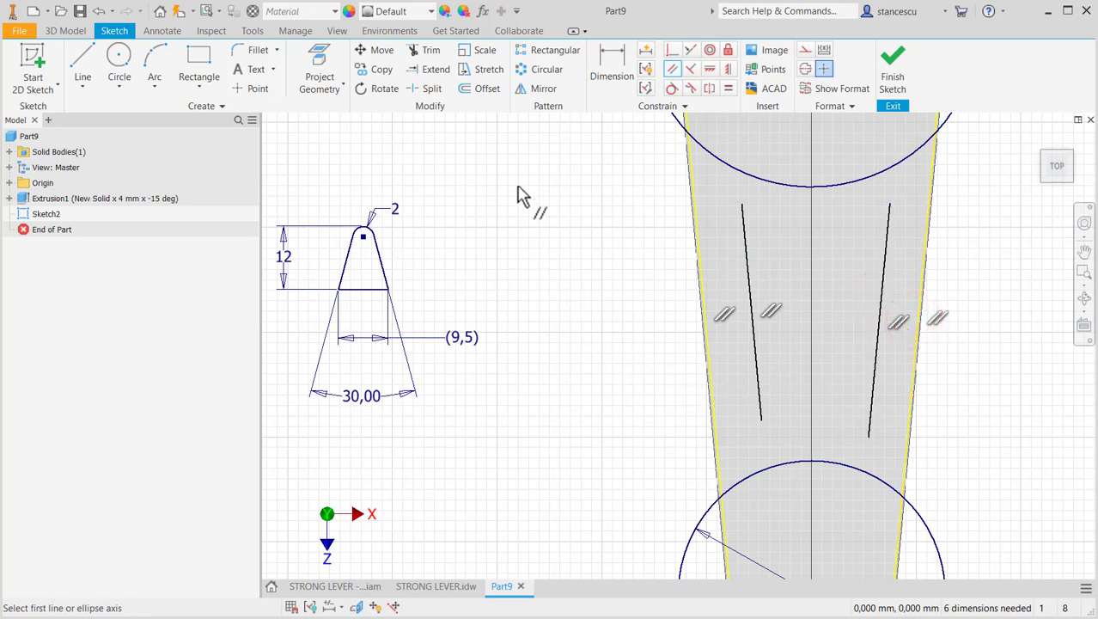
# Step: Dimension the left slanted line's offset from the arm's left edge, linking it to the rib profile's base width d10
pyautogui.click(612, 64)
pyautogui.click(752, 272)
pyautogui.click(704, 287)
pyautogui.click(716, 280)
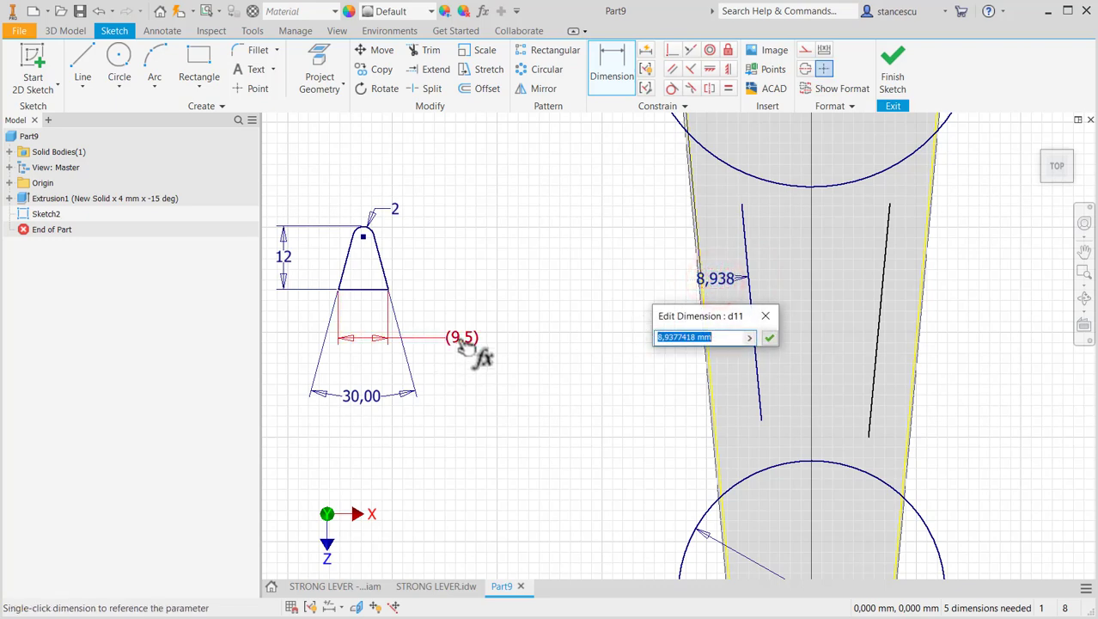
pyautogui.click(462, 340)
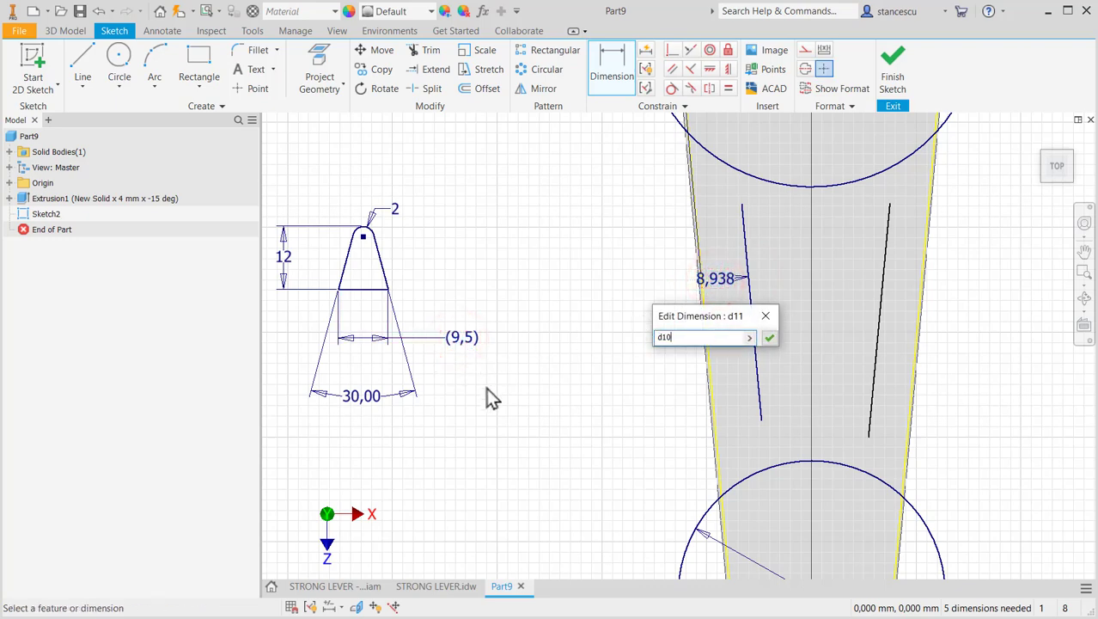
pyautogui.click(770, 339)
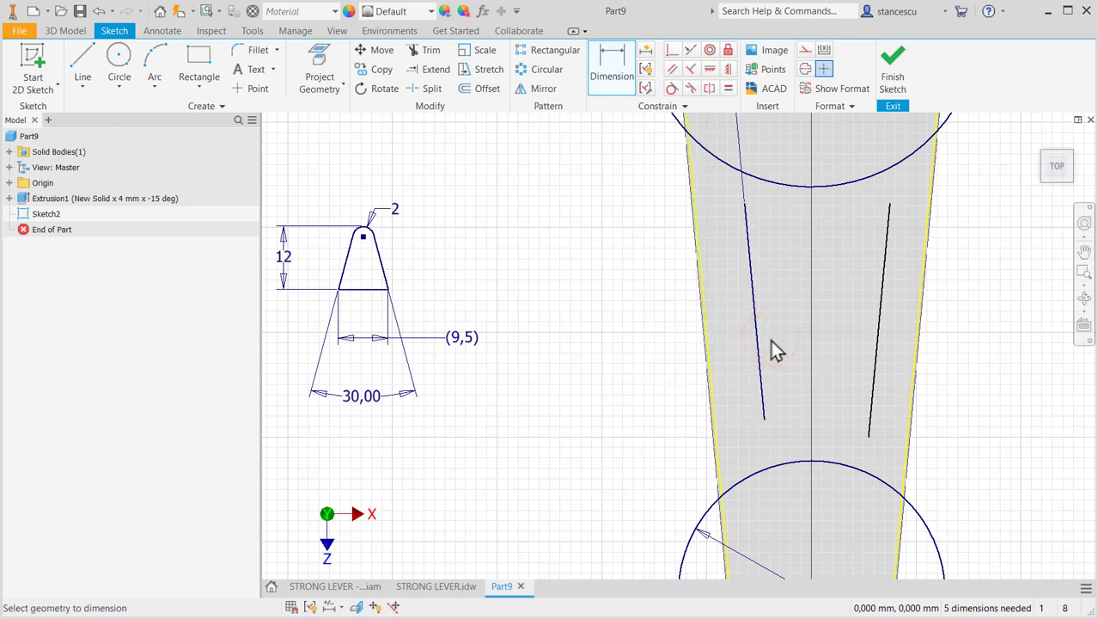
# Step: Dimension the right slanted line's offset from the arm's right edge as d10, and review the links in the parameters table
pyautogui.click(880, 322)
pyautogui.click(920, 346)
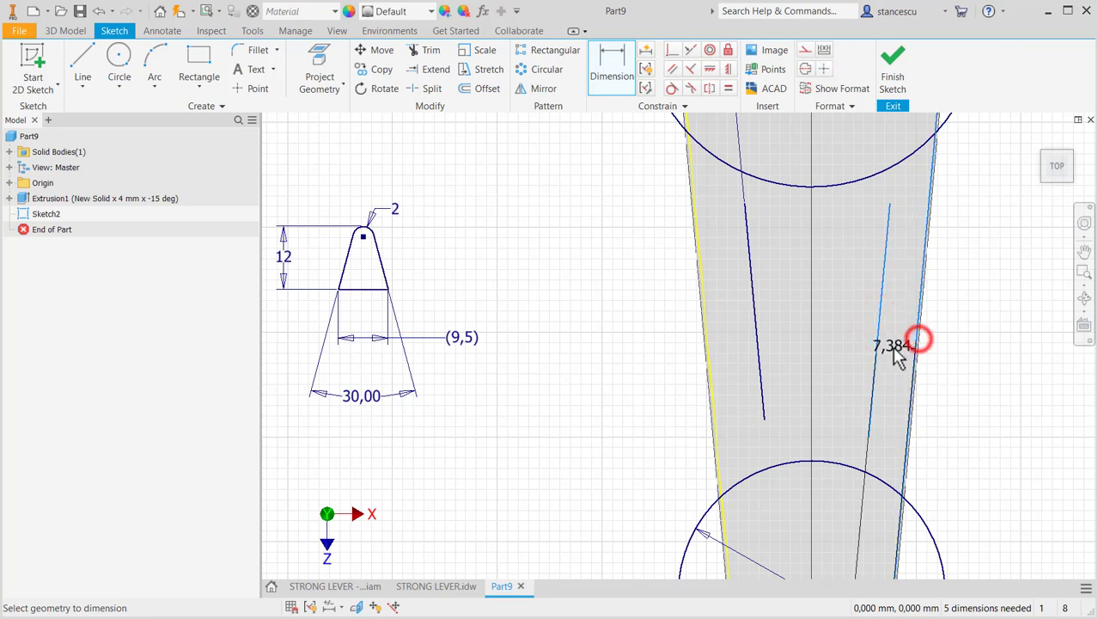
pyautogui.click(895, 351)
pyautogui.click(462, 337)
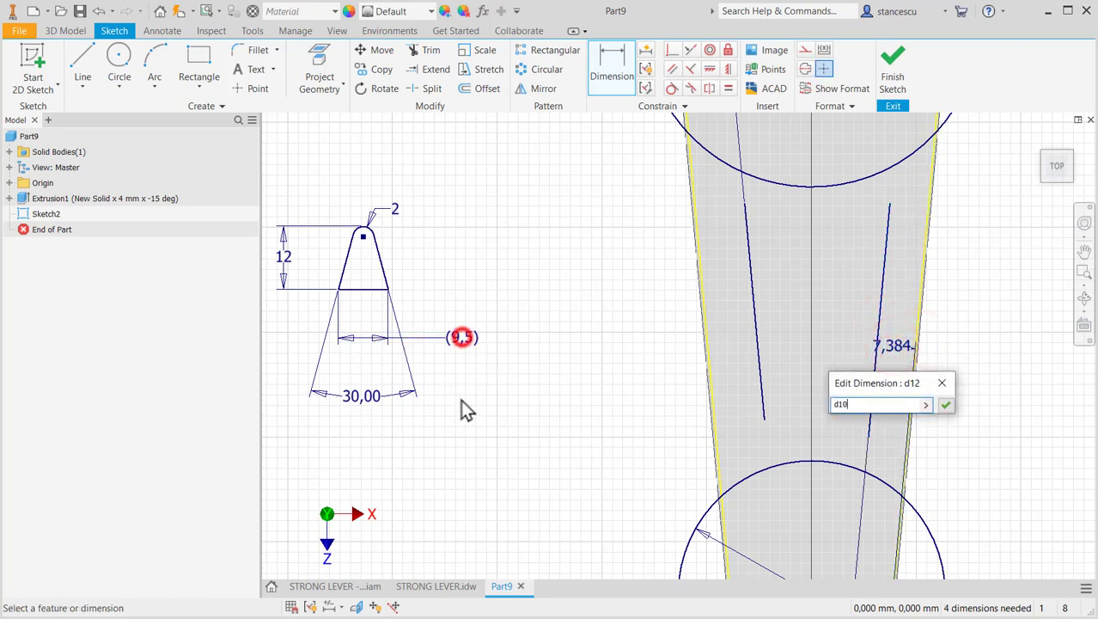
pyautogui.click(945, 405)
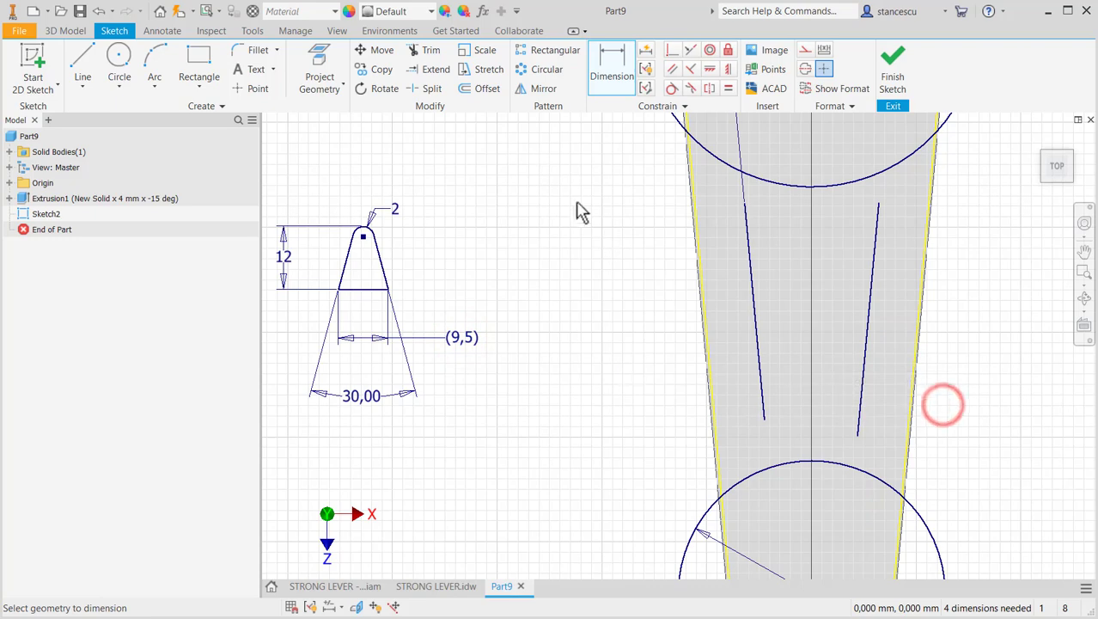
pyautogui.click(483, 10)
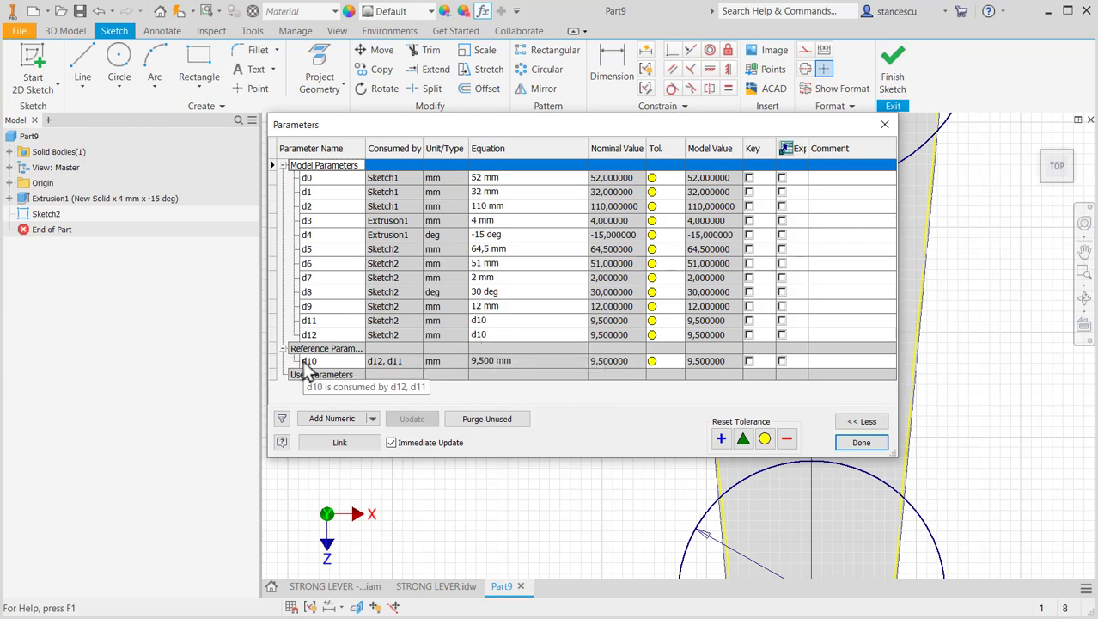
pyautogui.click(862, 443)
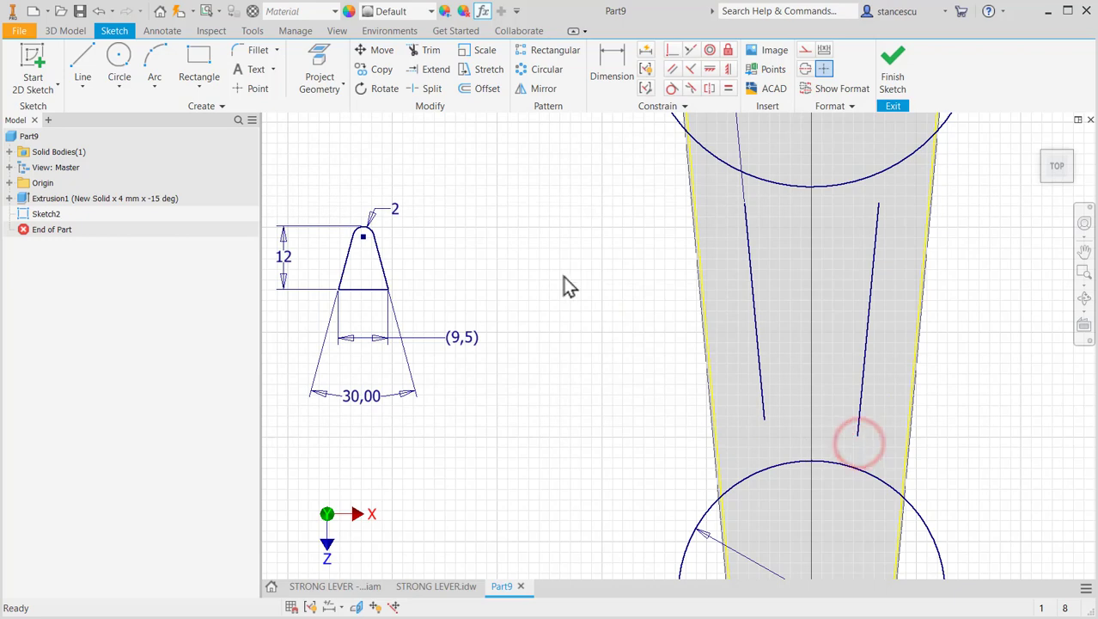
# Step: Reposition the two line offset dimensions so their texts sit on either side of the arm
pyautogui.scroll(-2, 564, 284)
pyautogui.moveTo(814, 357); pyautogui.dragTo(829, 179, button='middle')
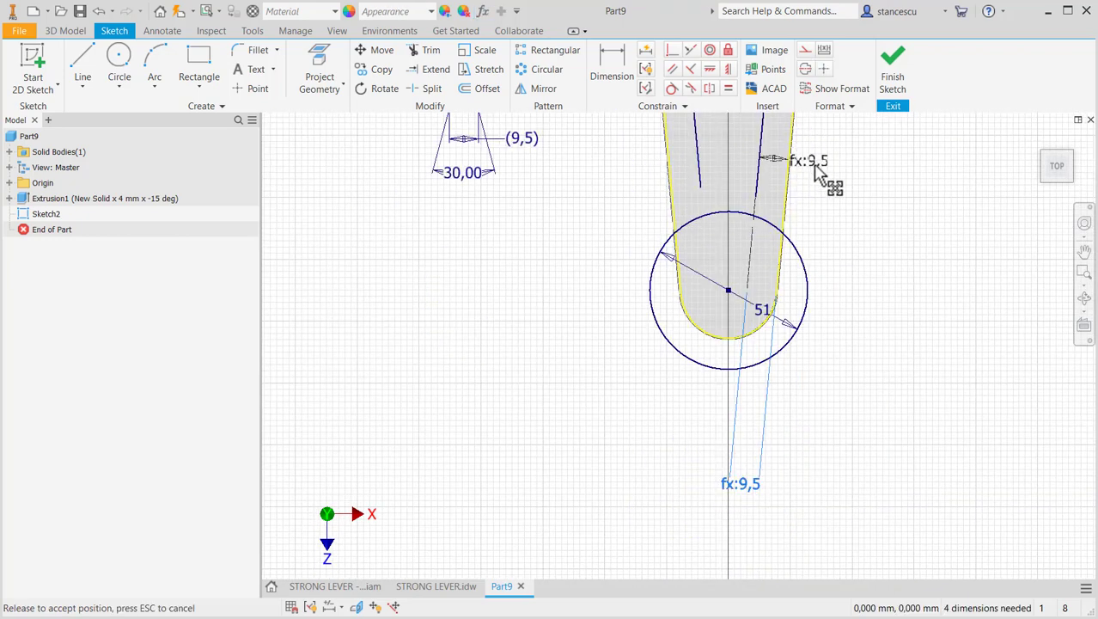
pyautogui.moveTo(846, 266); pyautogui.dragTo(817, 471, button='middle')
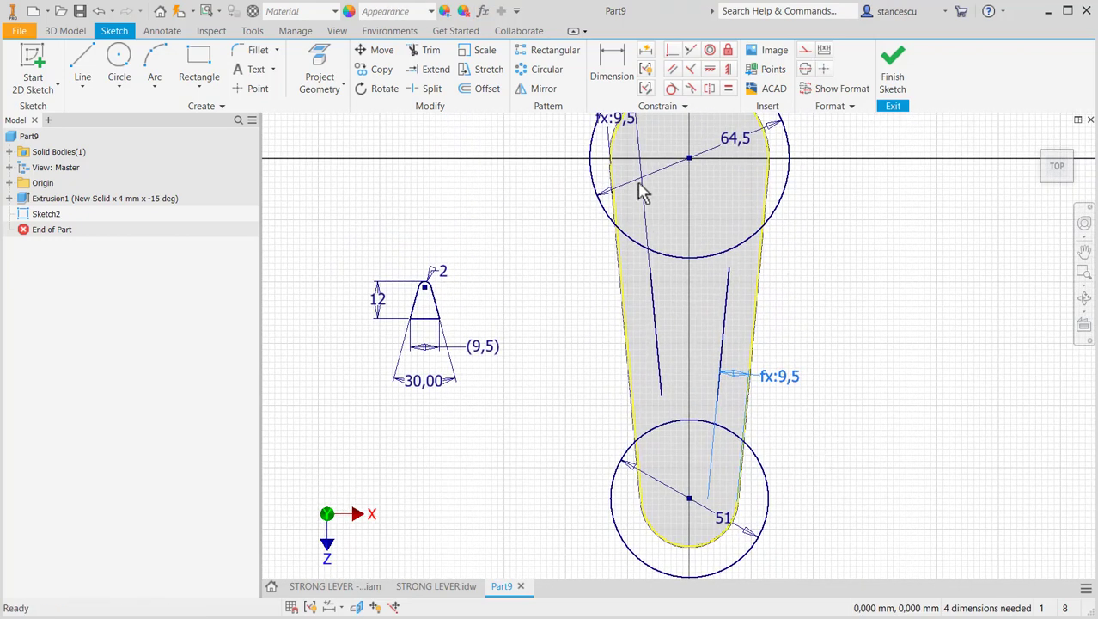
pyautogui.moveTo(626, 125)
pyautogui.mouseDown()
pyautogui.moveTo(630, 319)
pyautogui.moveTo(619, 359)
pyautogui.mouseUp()
pyautogui.moveTo(860, 323); pyautogui.dragTo(871, 255, button='middle')
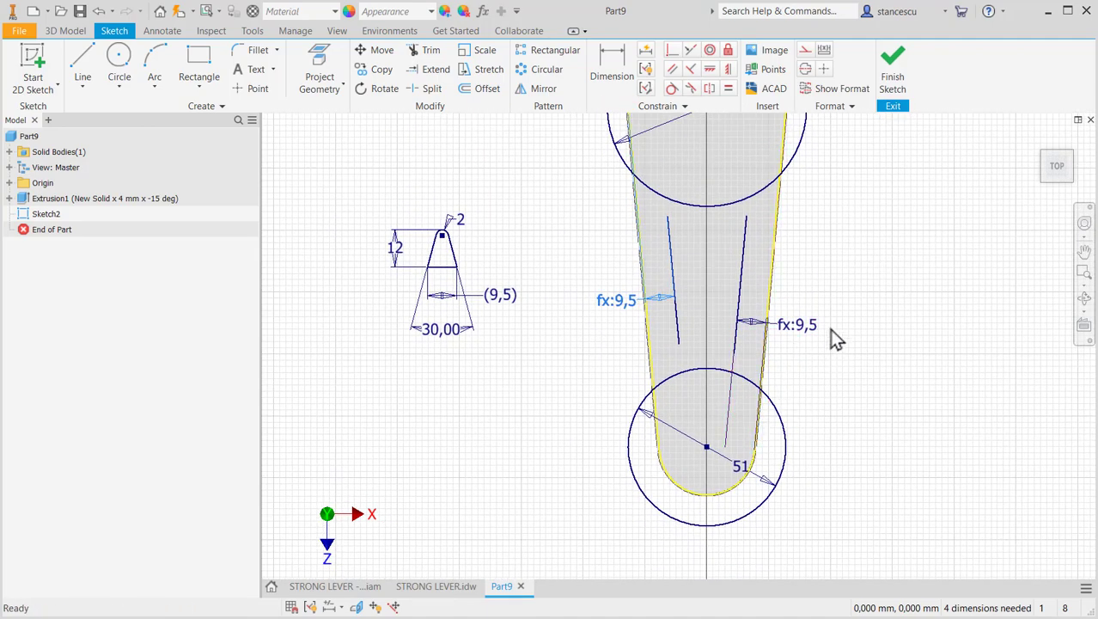
pyautogui.moveTo(839, 243); pyautogui.dragTo(874, 299, button='middle')
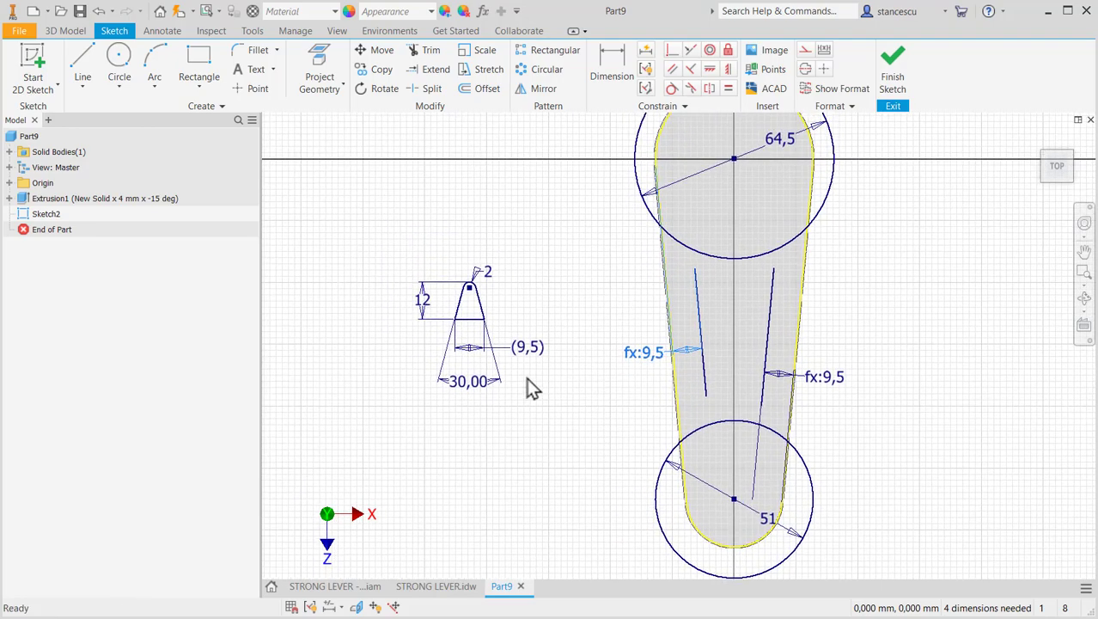
# Step: Check the arm pocket in the STRONG LEVER drawing, and extend both ends of Part9's two slanted lines to the 64.5 and 51 mm circles
pyautogui.click(436, 586)
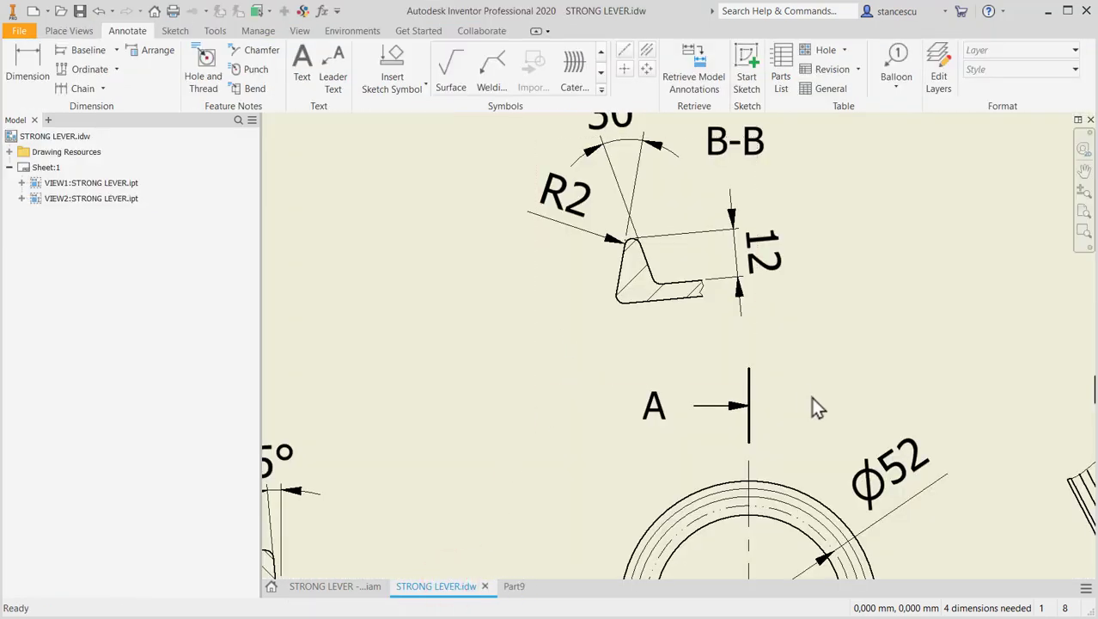
pyautogui.scroll(3, 812, 404)
pyautogui.moveTo(859, 430); pyautogui.dragTo(564, 233, button='middle')
pyautogui.scroll(-2, 601, 363)
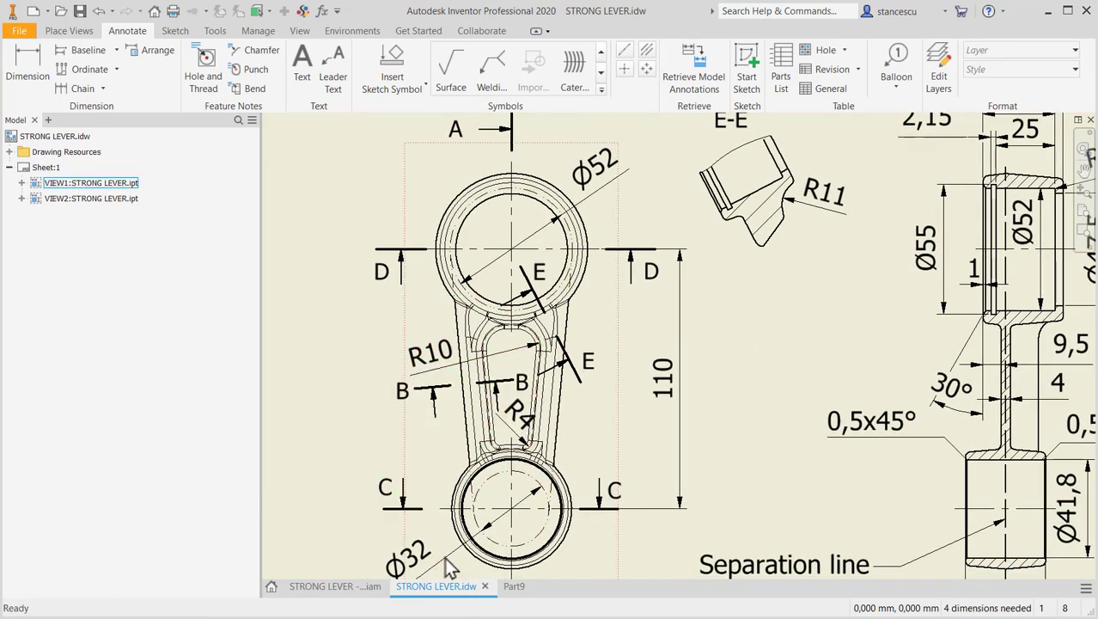
pyautogui.click(514, 586)
pyautogui.click(436, 69)
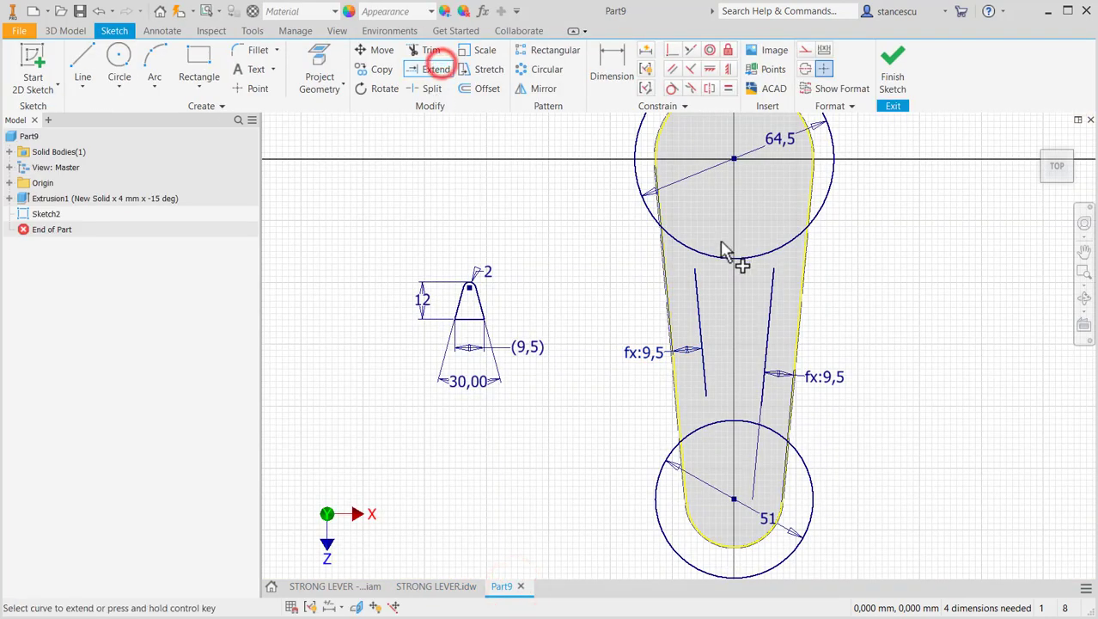
pyautogui.click(698, 299)
pyautogui.click(769, 301)
pyautogui.click(705, 373)
pyautogui.click(758, 388)
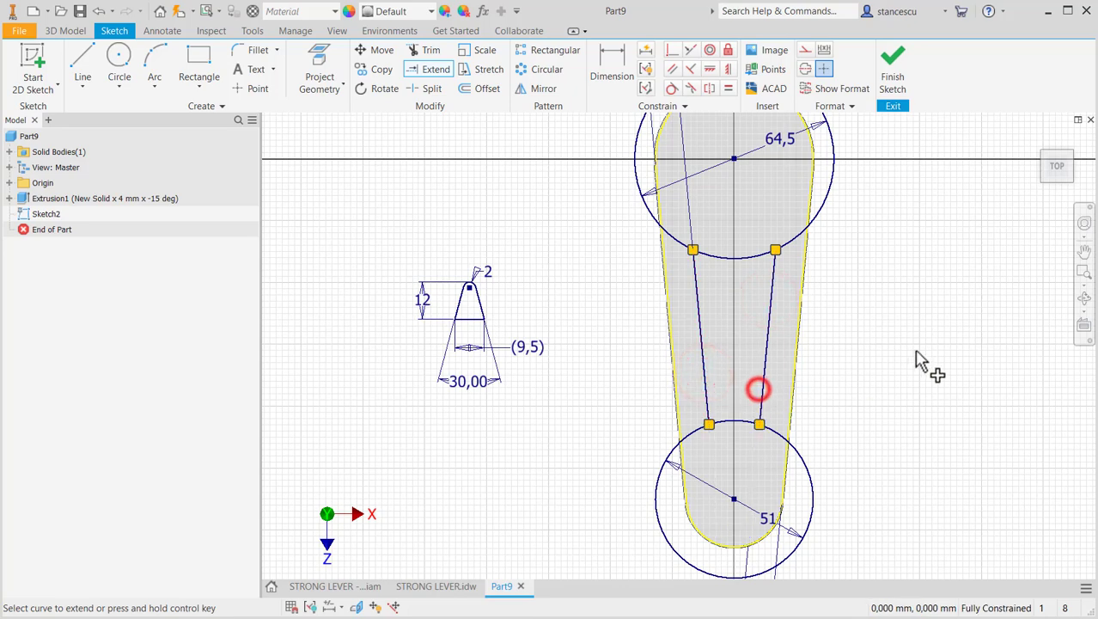
pyautogui.press('Escape')
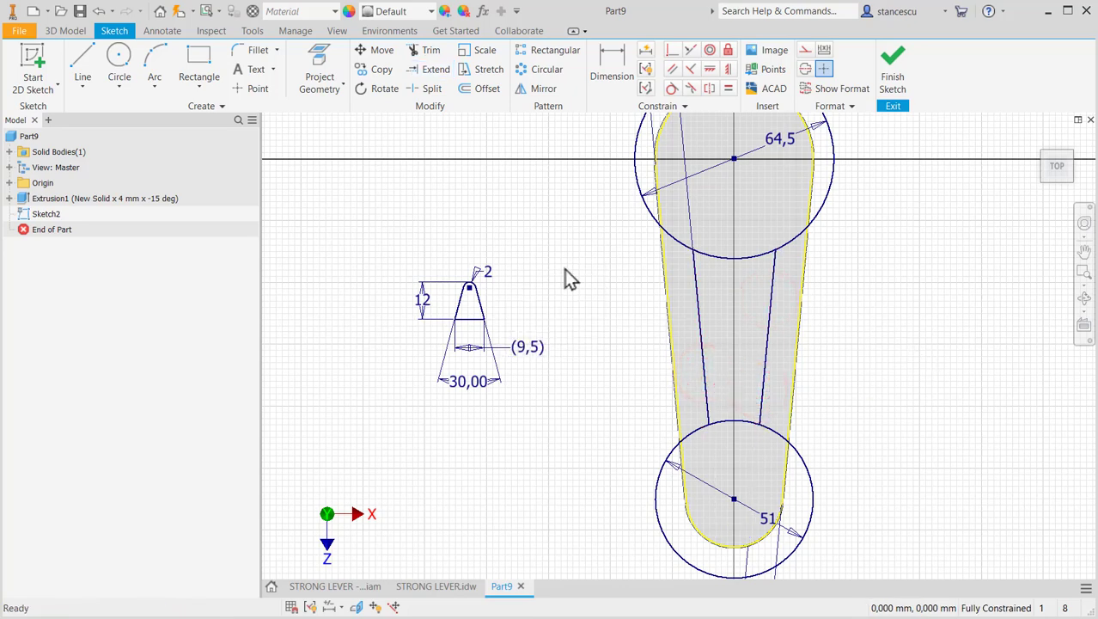
# Step: Convert the 64.5 mm and 51 mm circles to construction geometry
pyautogui.click(644, 206)
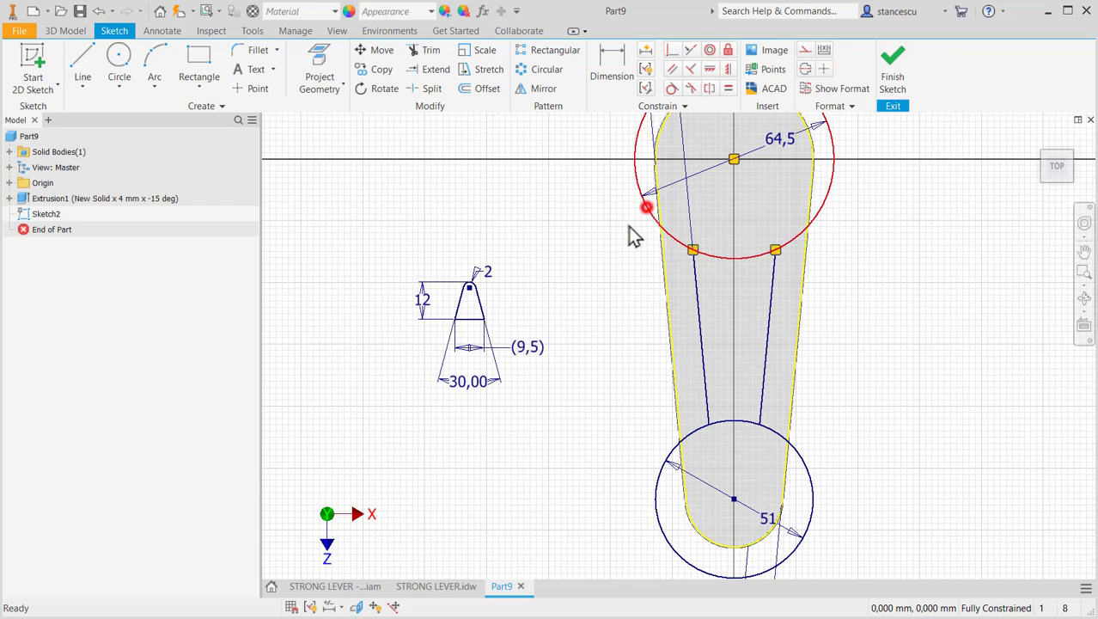
pyautogui.keyDown('ctrl'); pyautogui.click(658, 503); pyautogui.keyUp('ctrl')
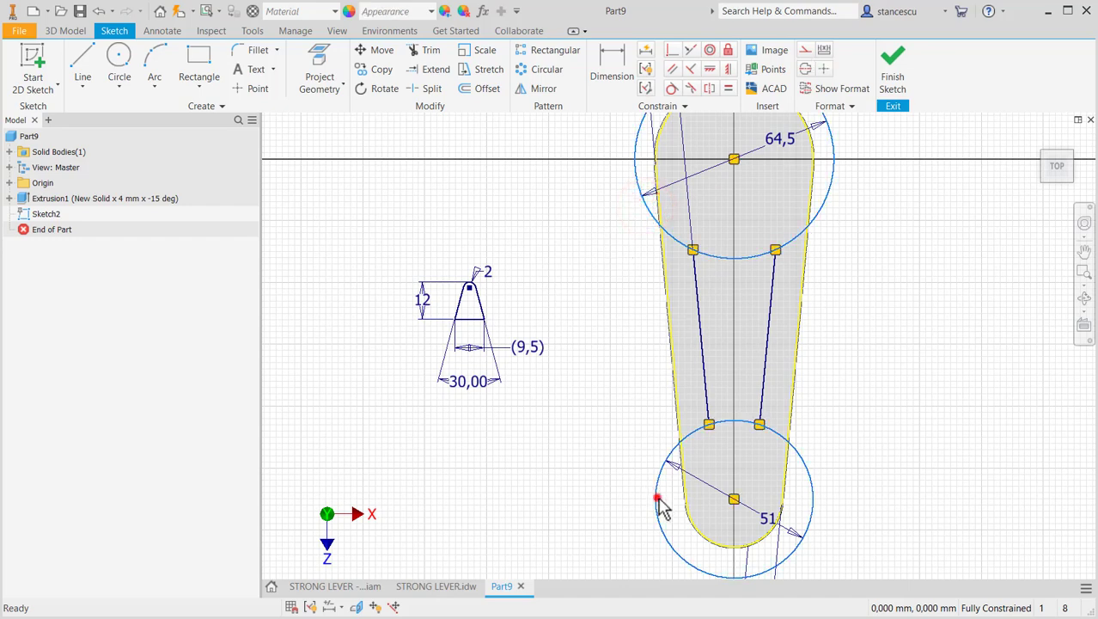
pyautogui.click(805, 50)
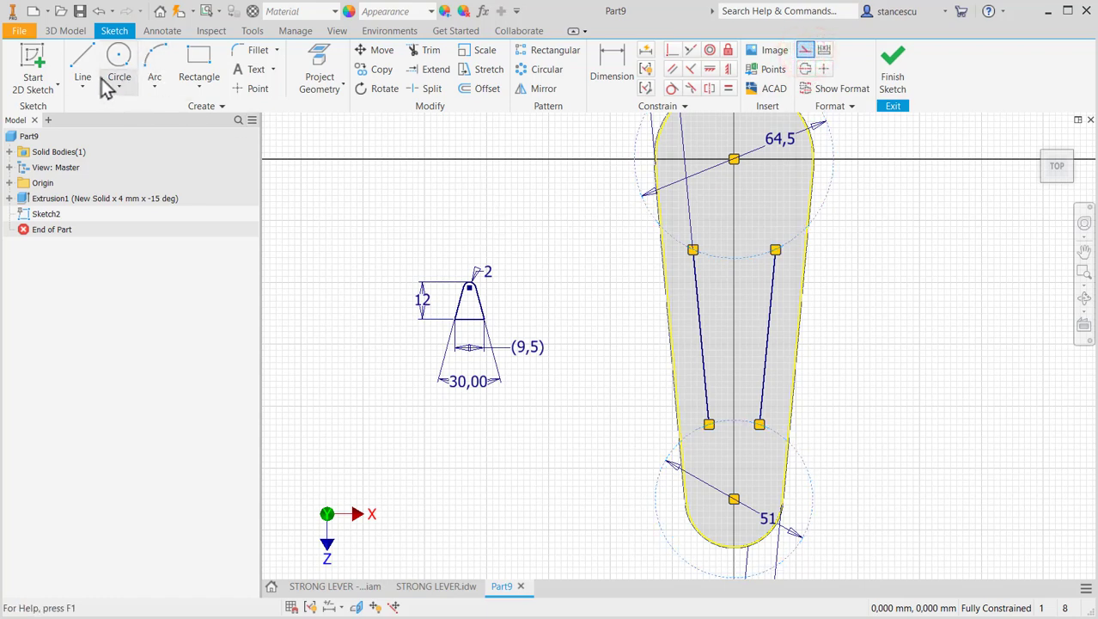
# Step: Close the pocket profile with two three-point arcs between the slanted lines' ends, following the 64.5 and 51 mm construction circles
pyautogui.click(155, 55)
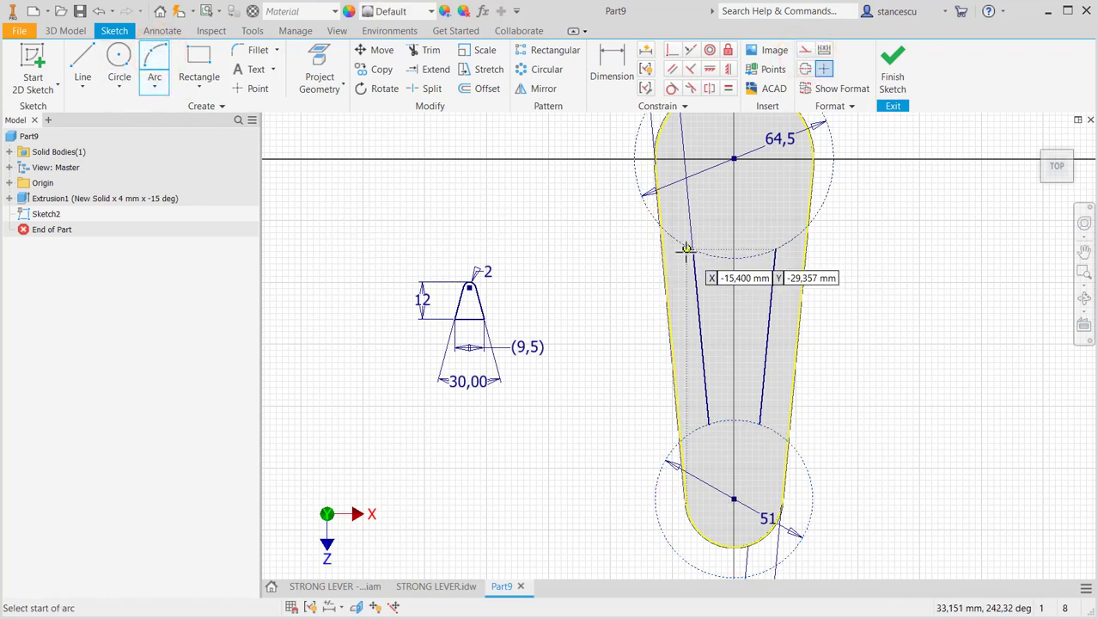
pyautogui.click(693, 249)
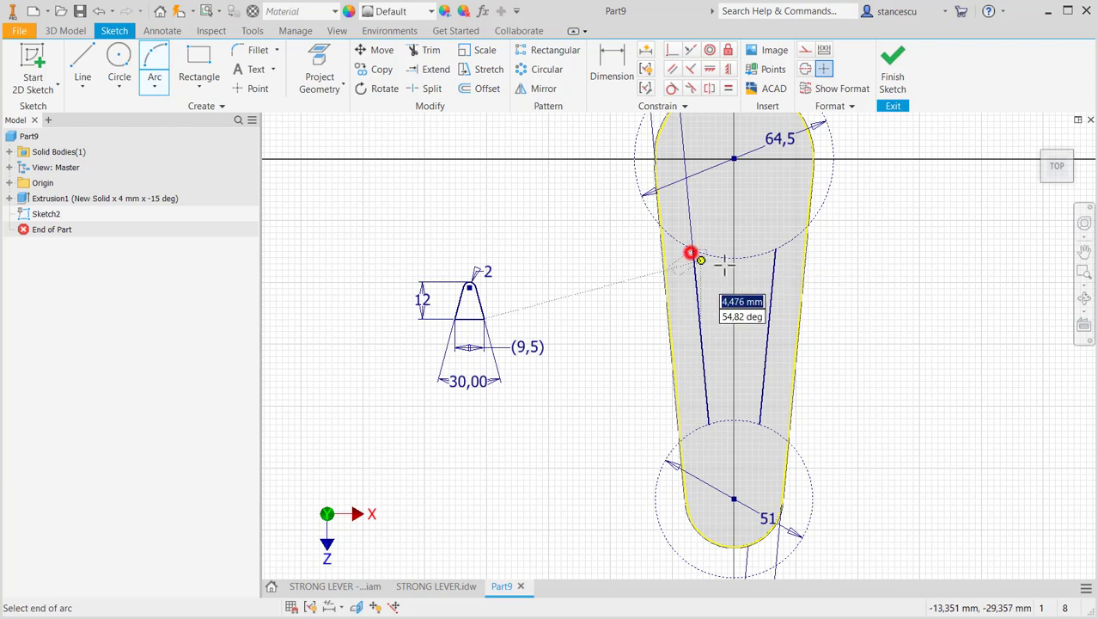
pyautogui.click(775, 251)
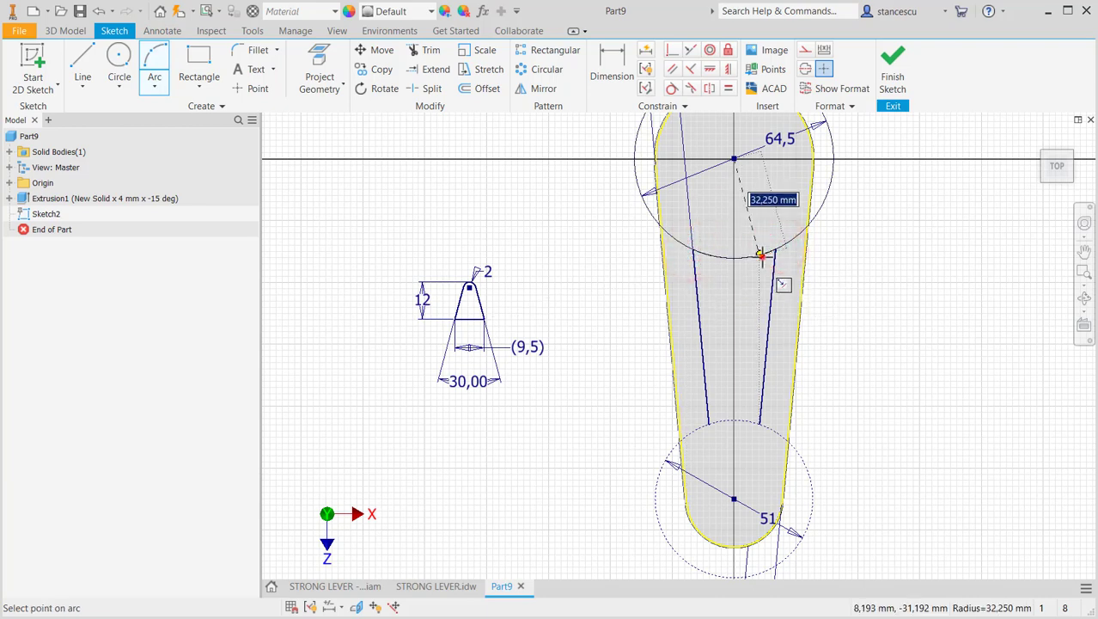
pyautogui.click(760, 255)
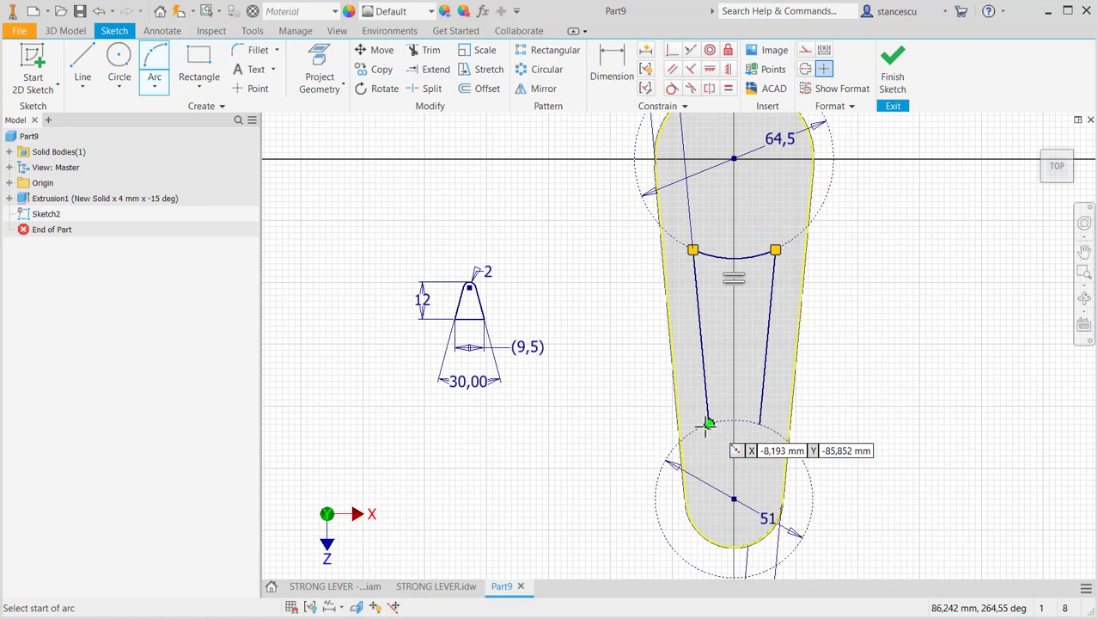
pyautogui.click(707, 425)
pyautogui.click(761, 424)
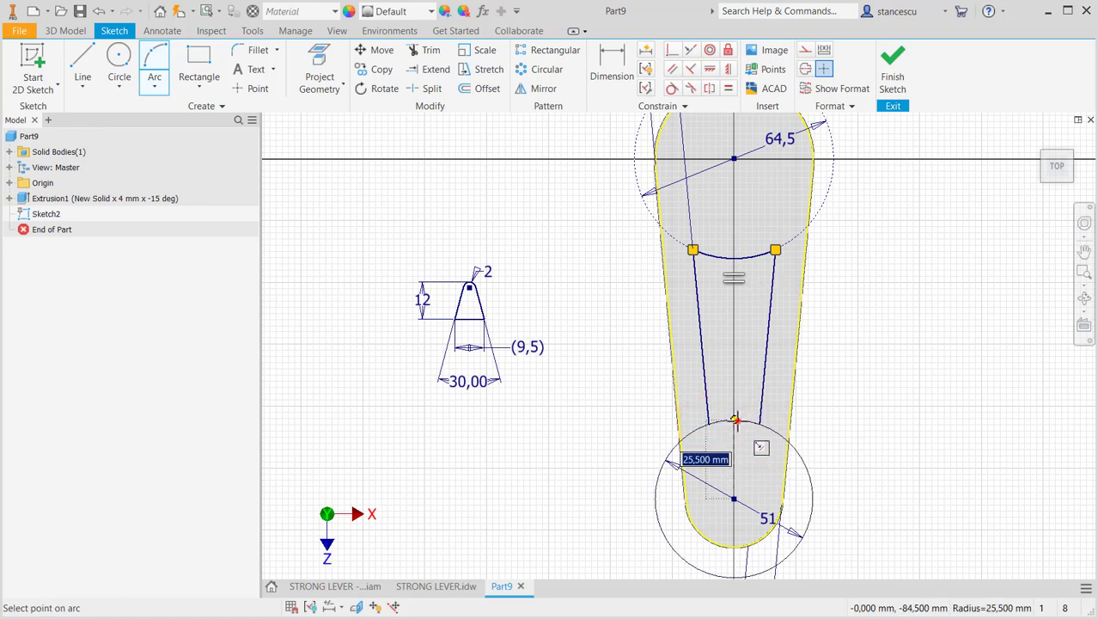
pyautogui.click(735, 420)
pyautogui.scroll(-2, 859, 346)
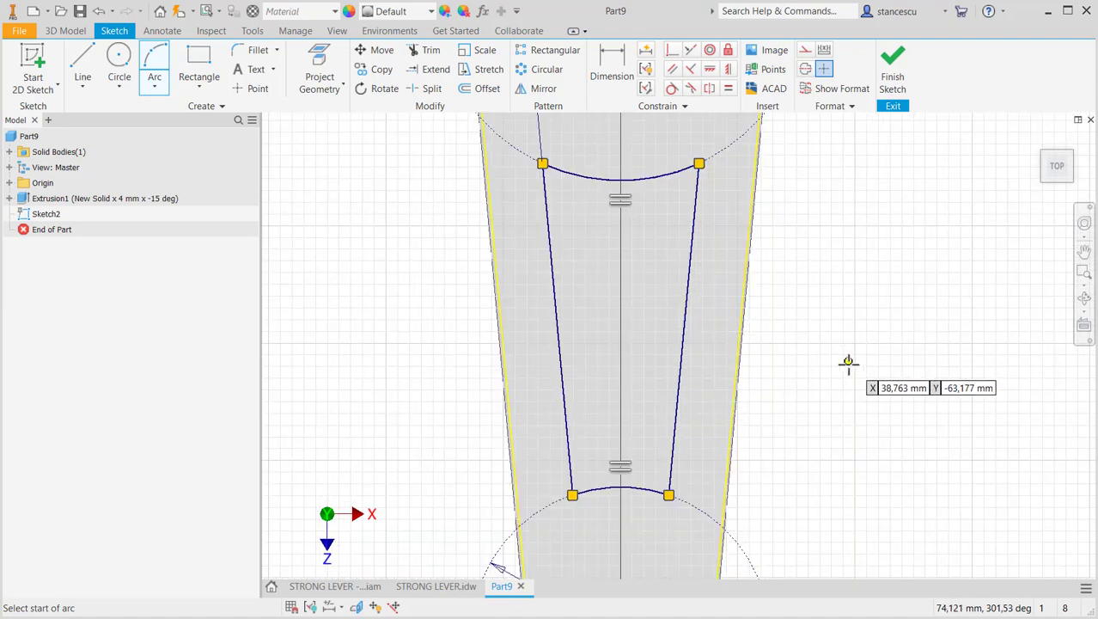
pyautogui.moveTo(849, 361); pyautogui.dragTo(949, 373, button='middle')
pyautogui.press('Escape')
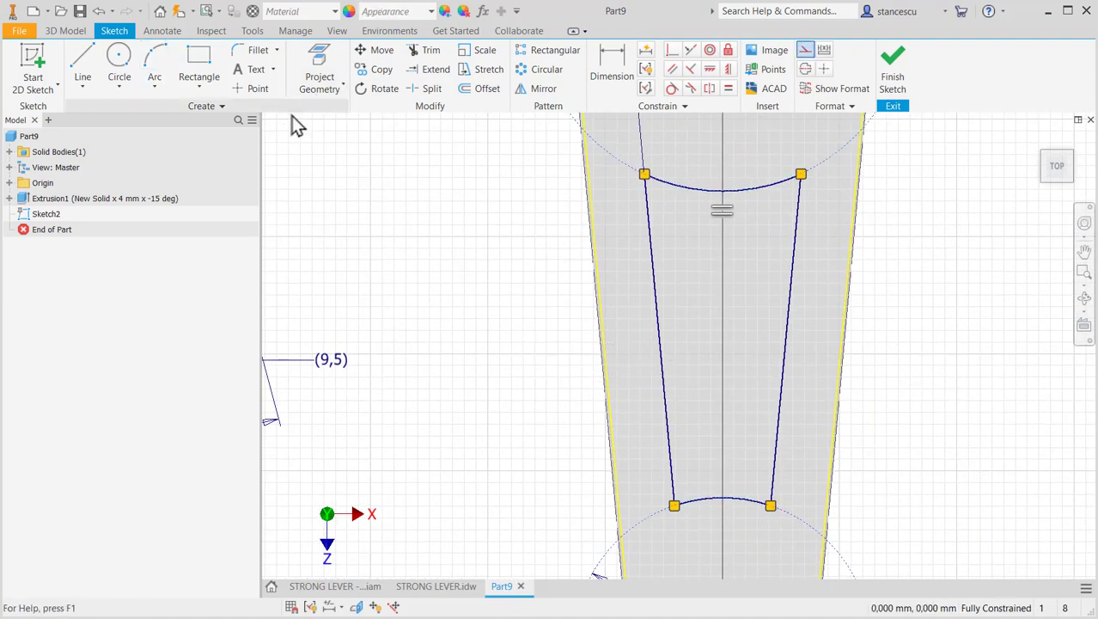
# Step: Fillet both corners at the pocket profile's wide end, near the 64.5 mm circle, with a 10 mm radius
pyautogui.click(257, 49)
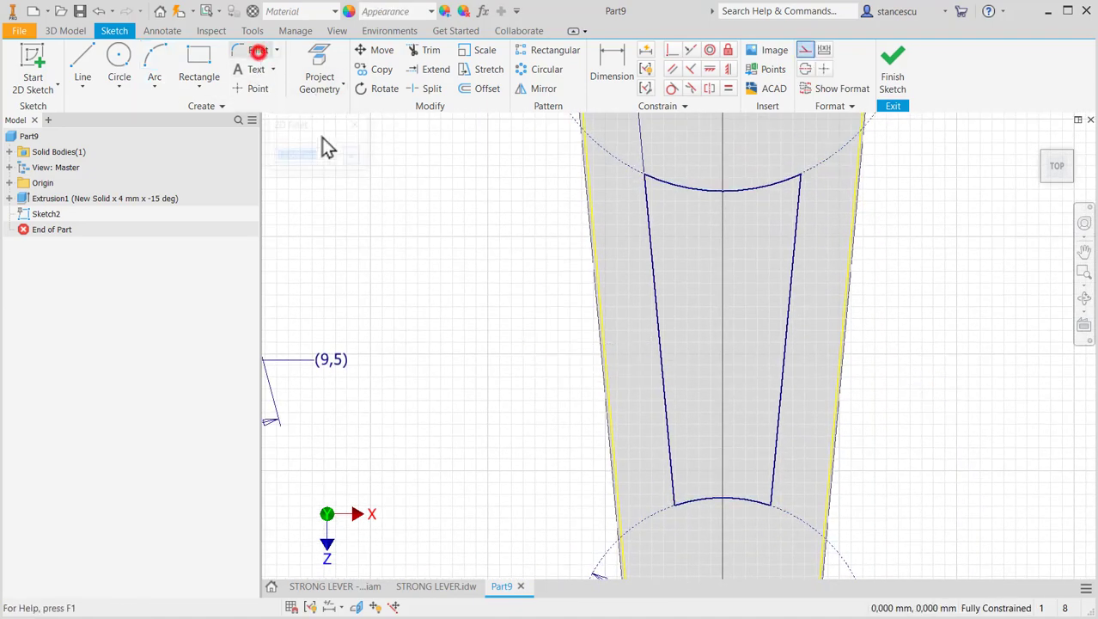
pyautogui.click(651, 237)
pyautogui.click(674, 182)
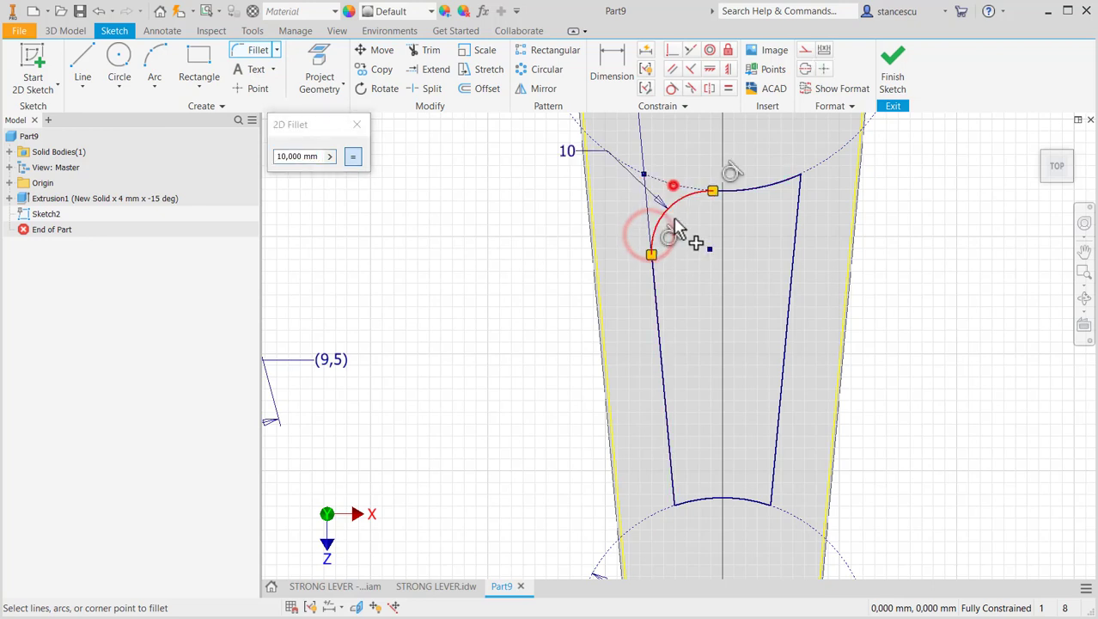
pyautogui.click(759, 187)
pyautogui.click(789, 270)
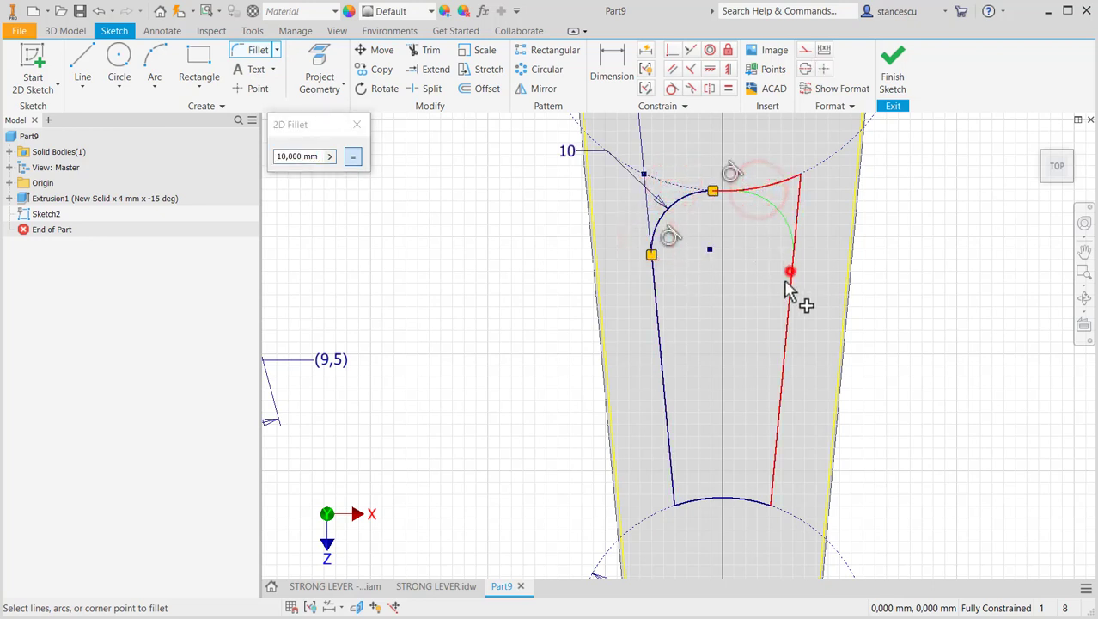
# Step: Fillet both corners at the pocket profile's narrow end with a 4 mm radius, and finish the sketch
pyautogui.moveTo(319, 161); pyautogui.dragTo(184, 208)
pyautogui.write('4')
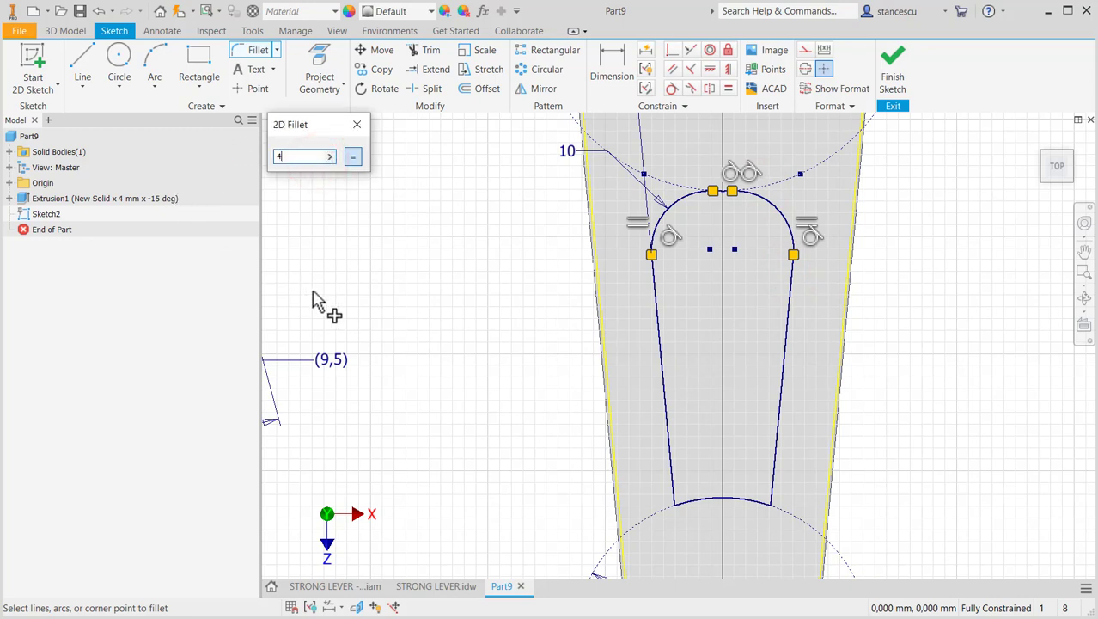
pyautogui.click(679, 486)
pyautogui.click(694, 507)
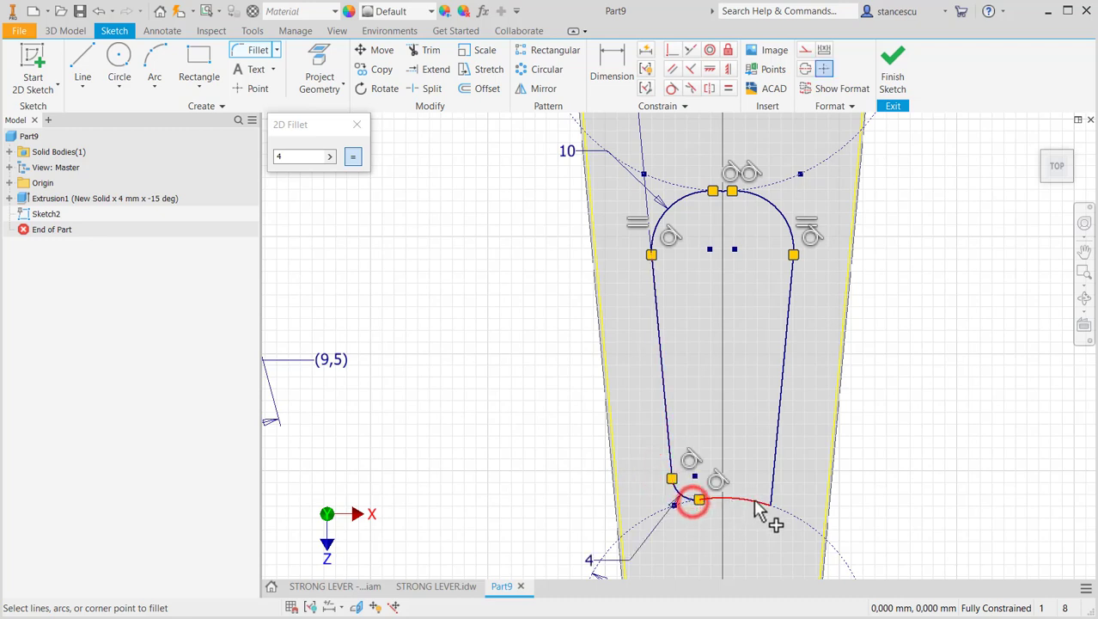
pyautogui.click(772, 482)
pyautogui.click(770, 496)
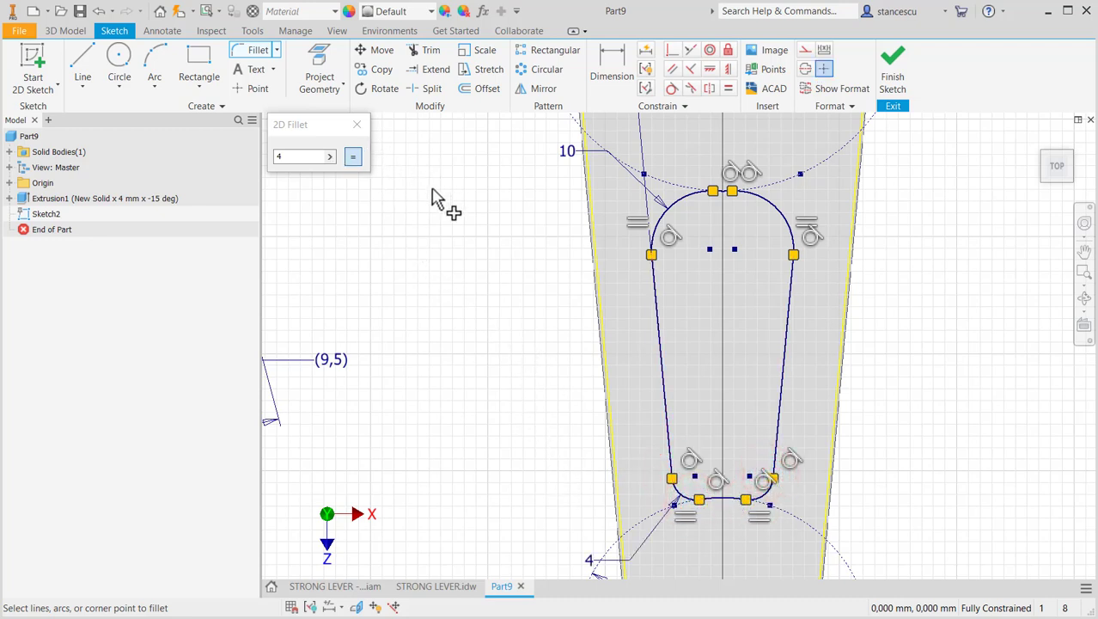
pyautogui.press('Escape')
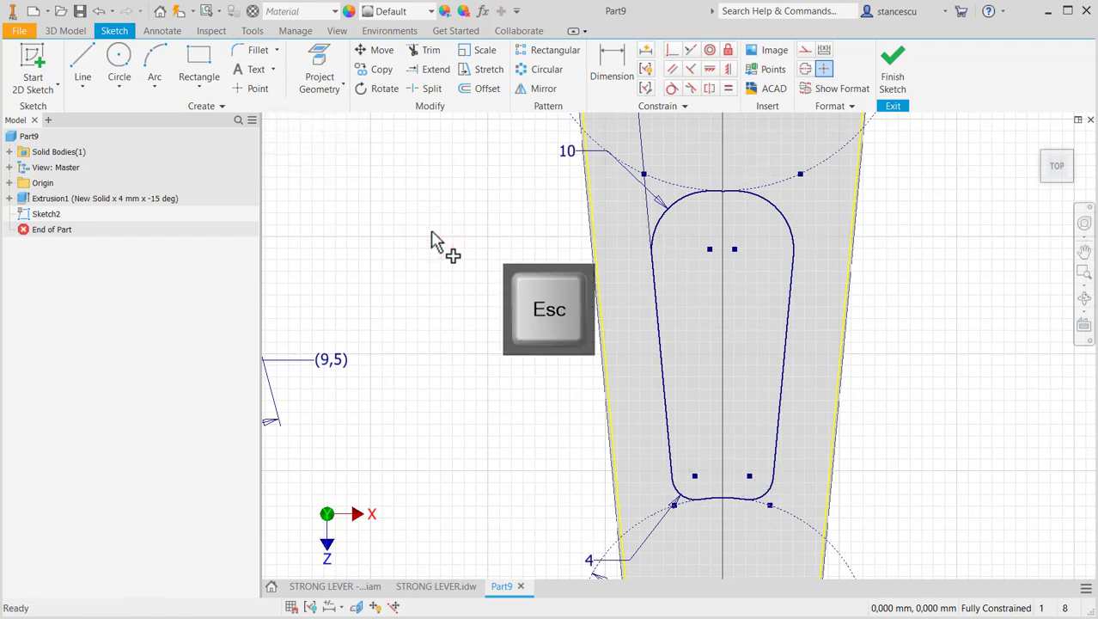
pyautogui.click(893, 64)
pyautogui.click(634, 381)
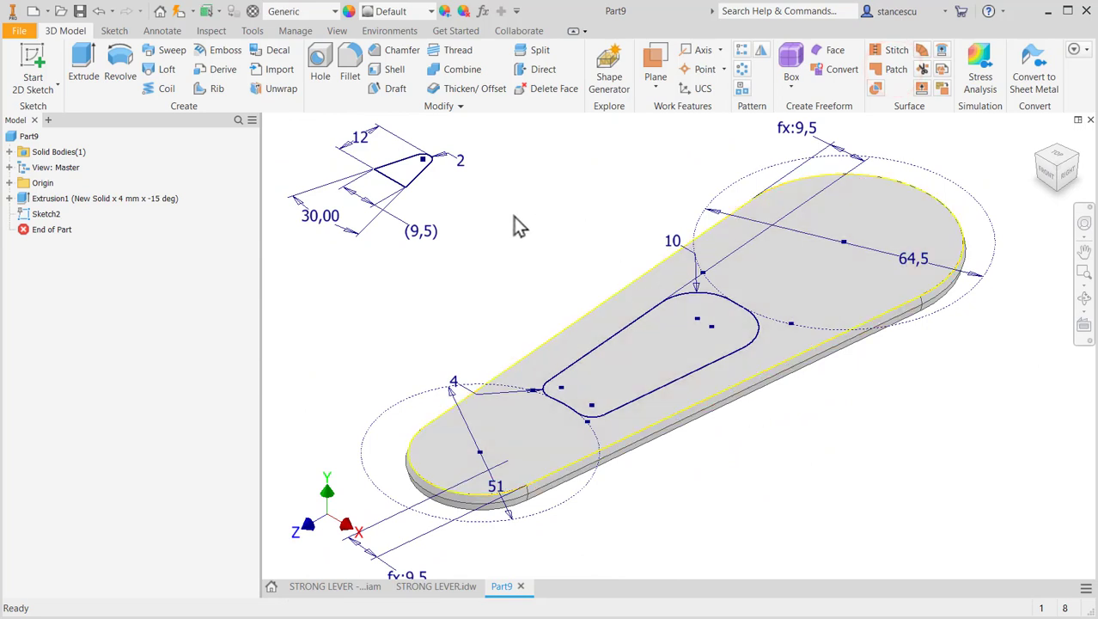
pyautogui.moveTo(505, 226); pyautogui.dragTo(551, 247, button='middle')
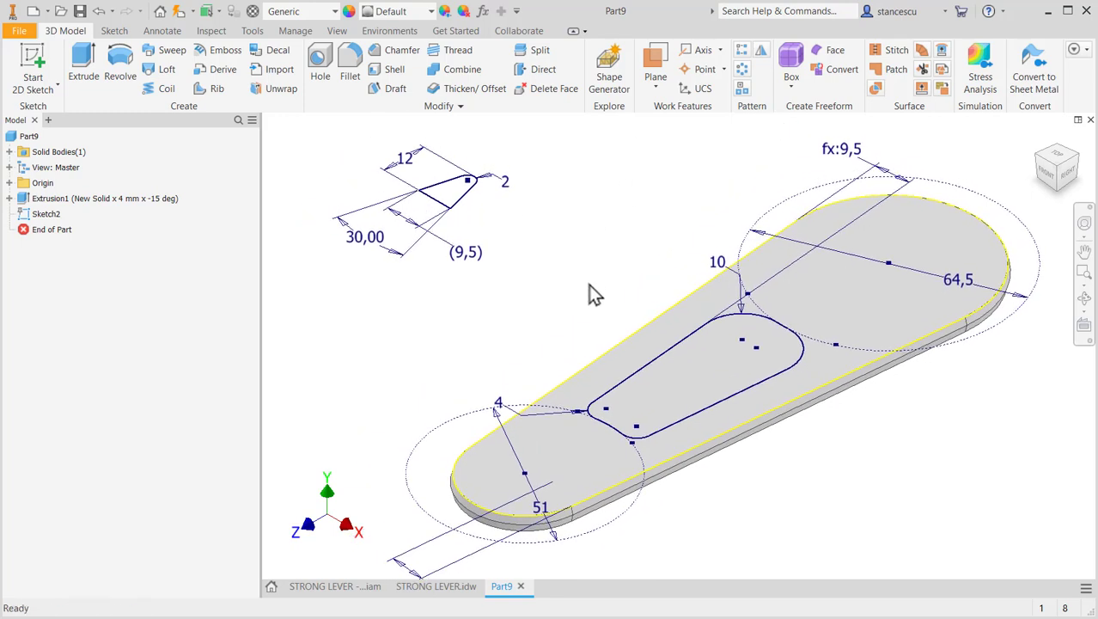
# Step: Check the arm's rib in the STRONG LEVER drawing, and choose Part9's region around the pocket profile for an extrusion
pyautogui.click(442, 588)
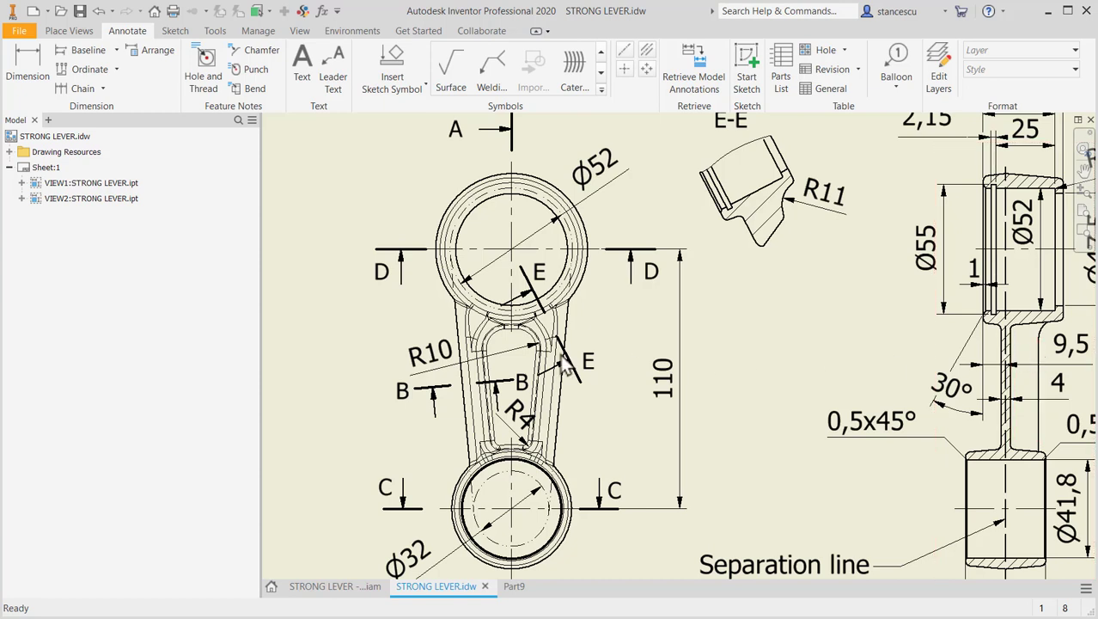
pyautogui.moveTo(803, 483); pyautogui.dragTo(586, 243, button='middle')
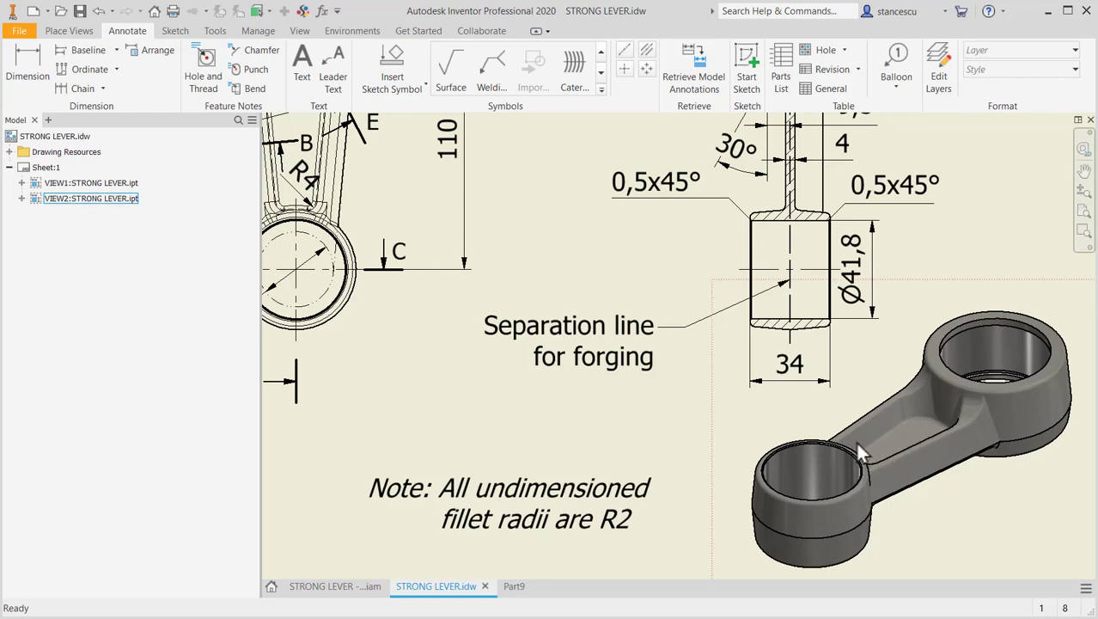
pyautogui.click(514, 586)
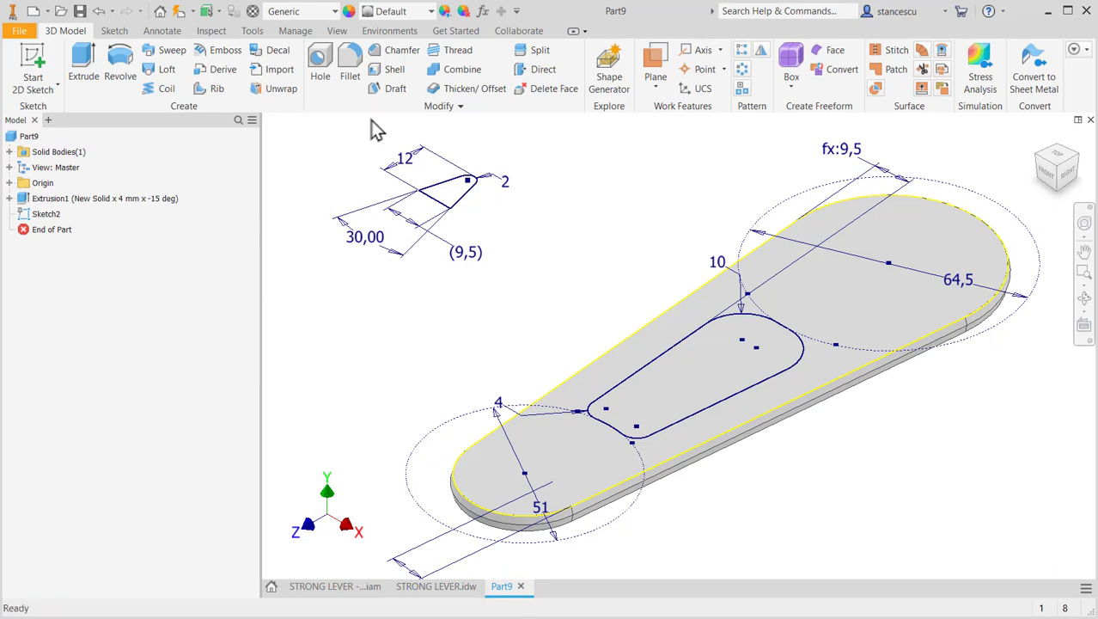
pyautogui.click(87, 56)
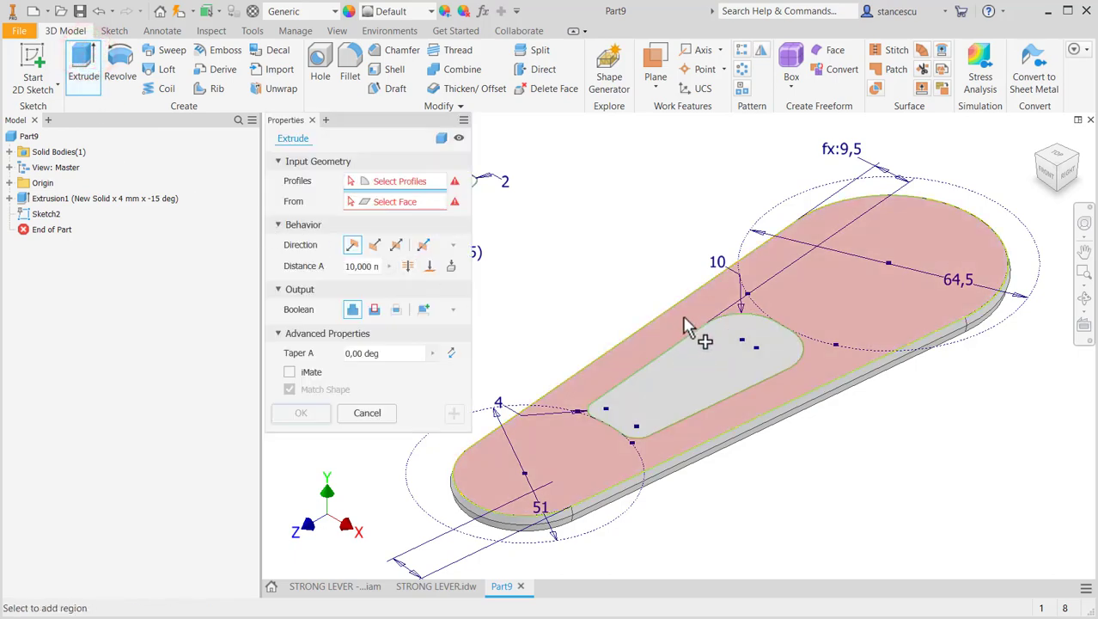
pyautogui.click(684, 318)
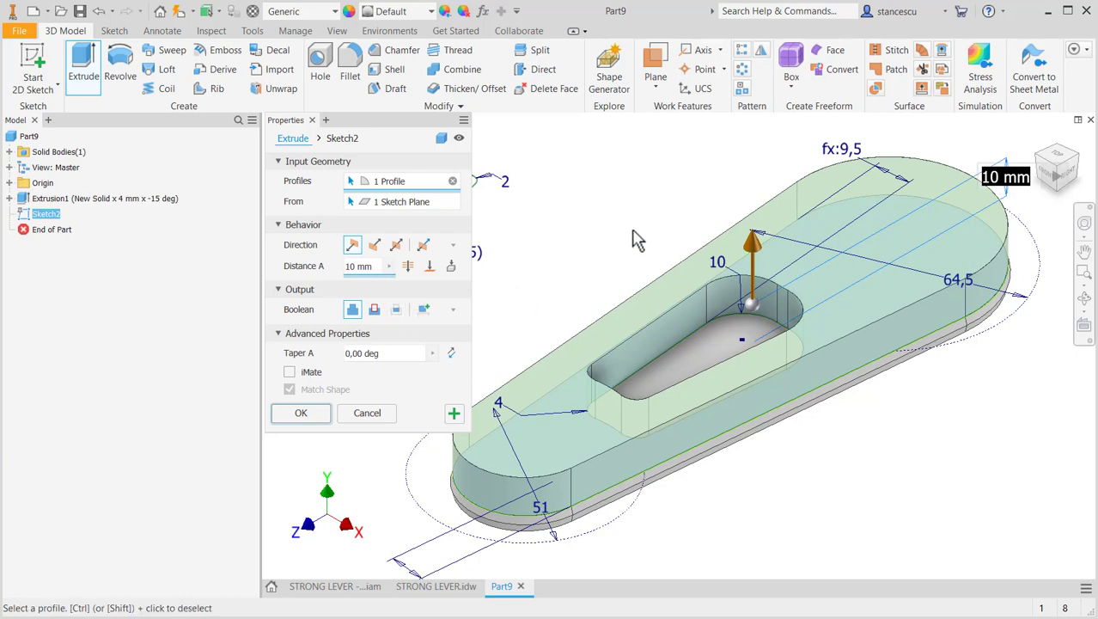
# Step: Check the rib height in section B-B of the STRONG LEVER drawing, and set Part9's extrusion distance to 12 mm
pyautogui.click(434, 586)
pyautogui.scroll(-5, 688, 447)
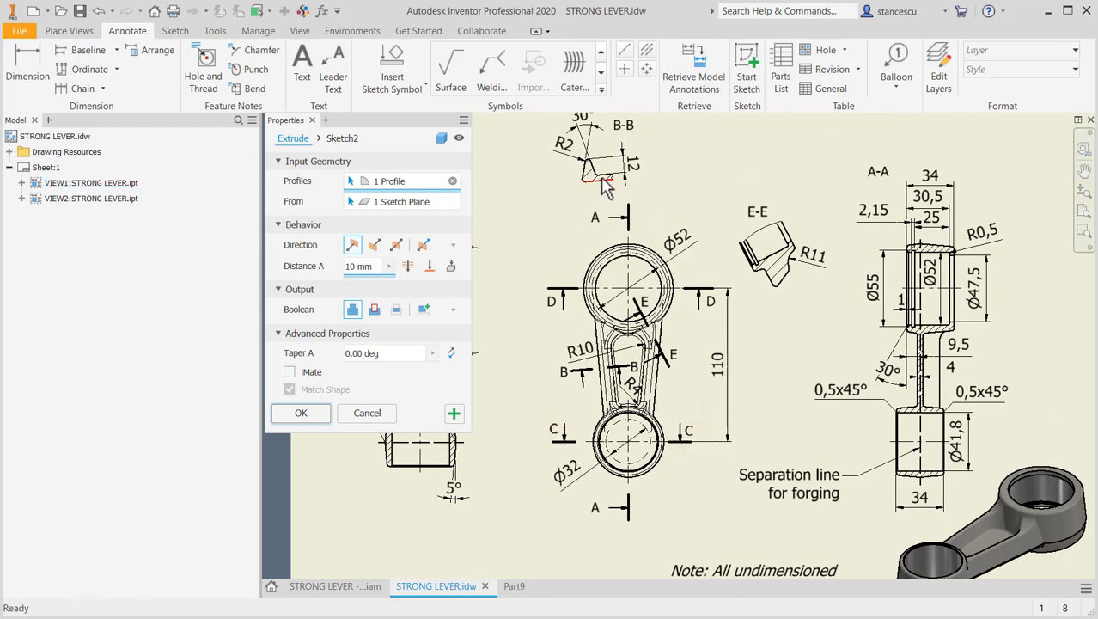
pyautogui.scroll(-3, 604, 176)
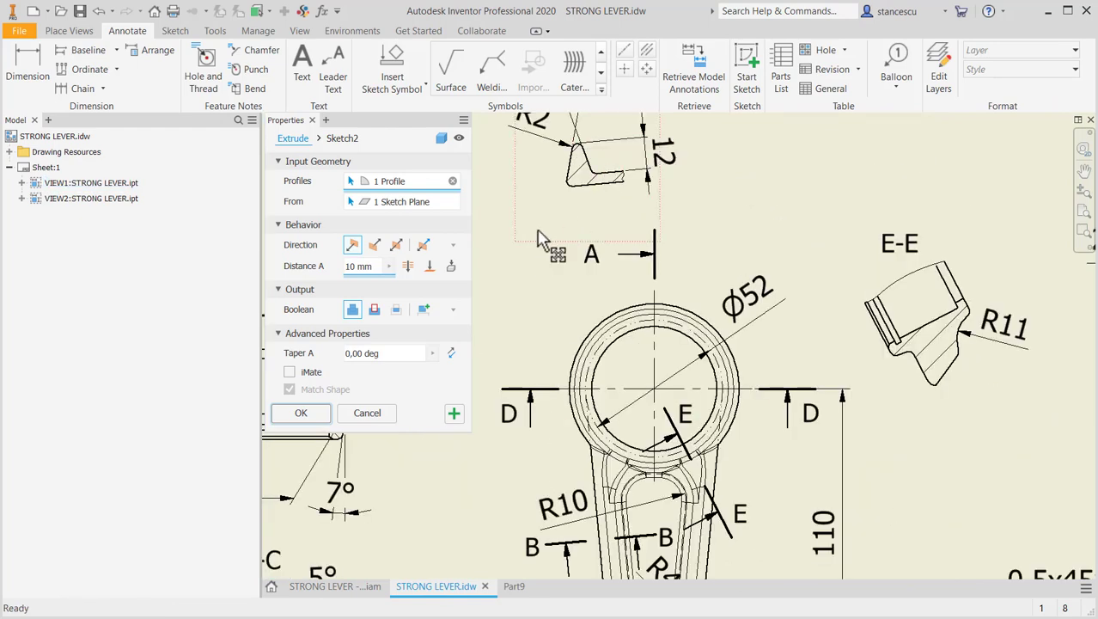
pyautogui.click(356, 267)
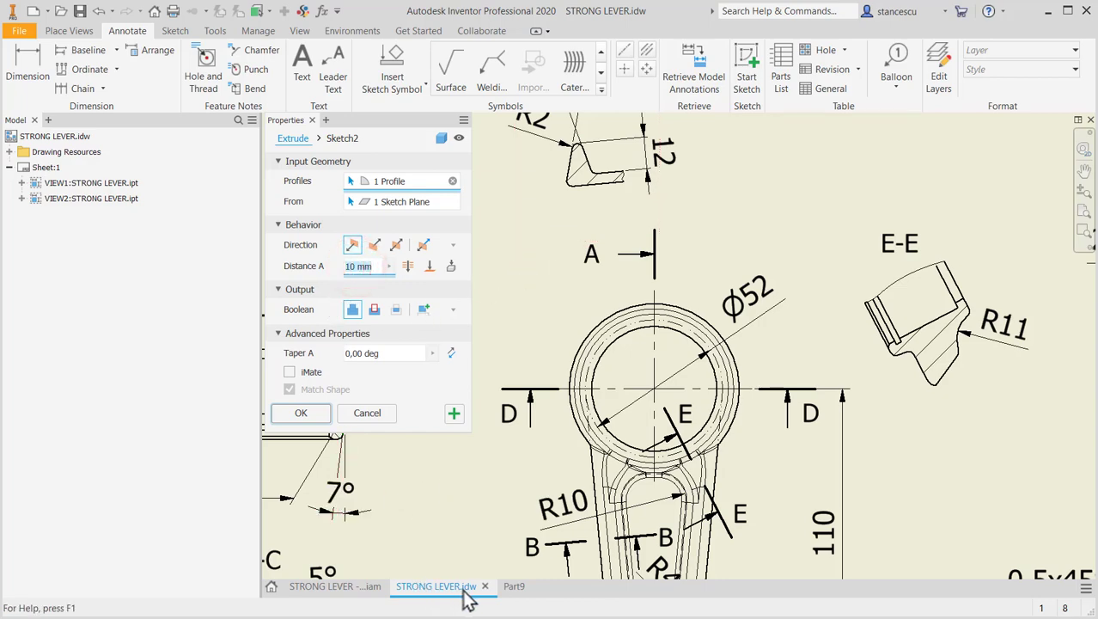
pyautogui.click(514, 587)
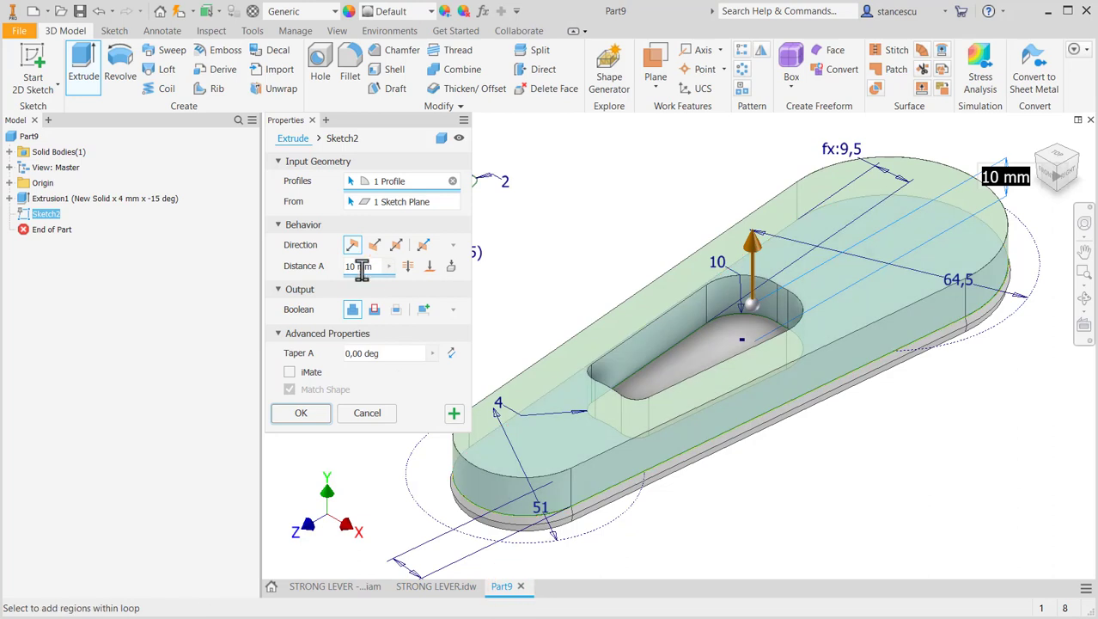
pyautogui.write('12')
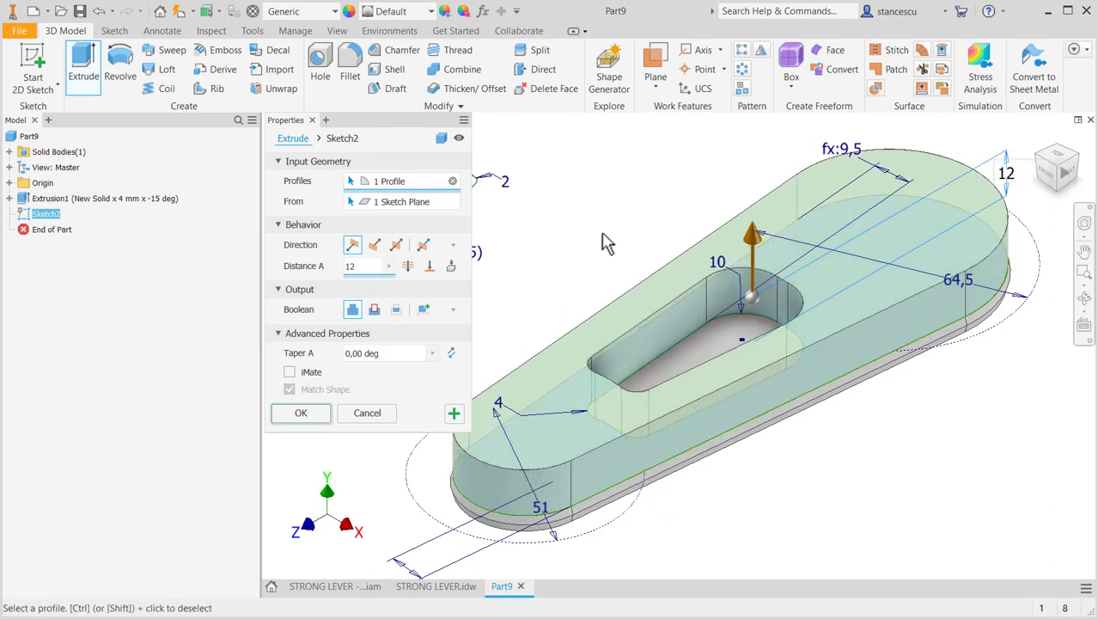
# Step: Set the extrusion's taper to -15 degrees and join it to the arm plate
pyautogui.click(390, 354)
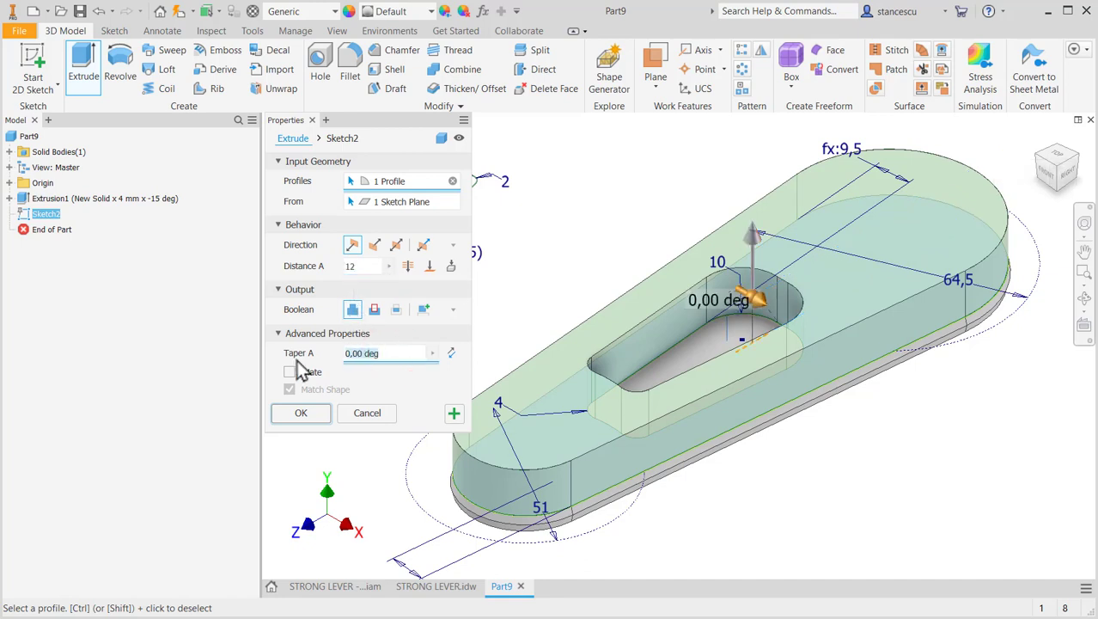
pyautogui.write('-15')
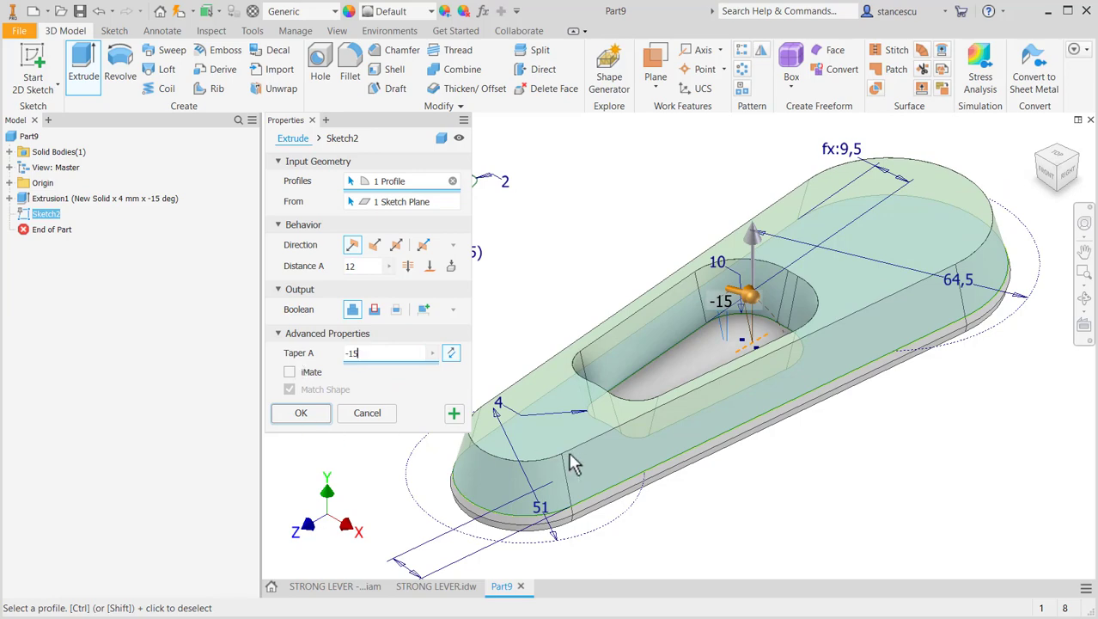
pyautogui.scroll(-3, 832, 430)
pyautogui.moveTo(922, 341); pyautogui.dragTo(608, 500, button='middle')
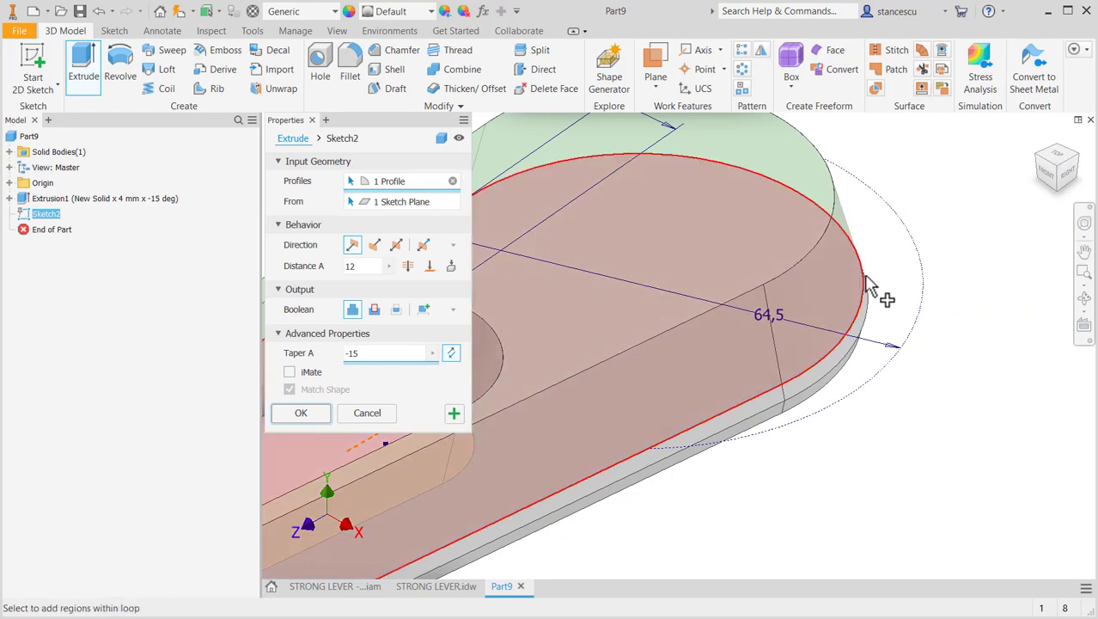
pyautogui.scroll(2, 830, 382)
pyautogui.moveTo(790, 447); pyautogui.dragTo(930, 351, button='middle')
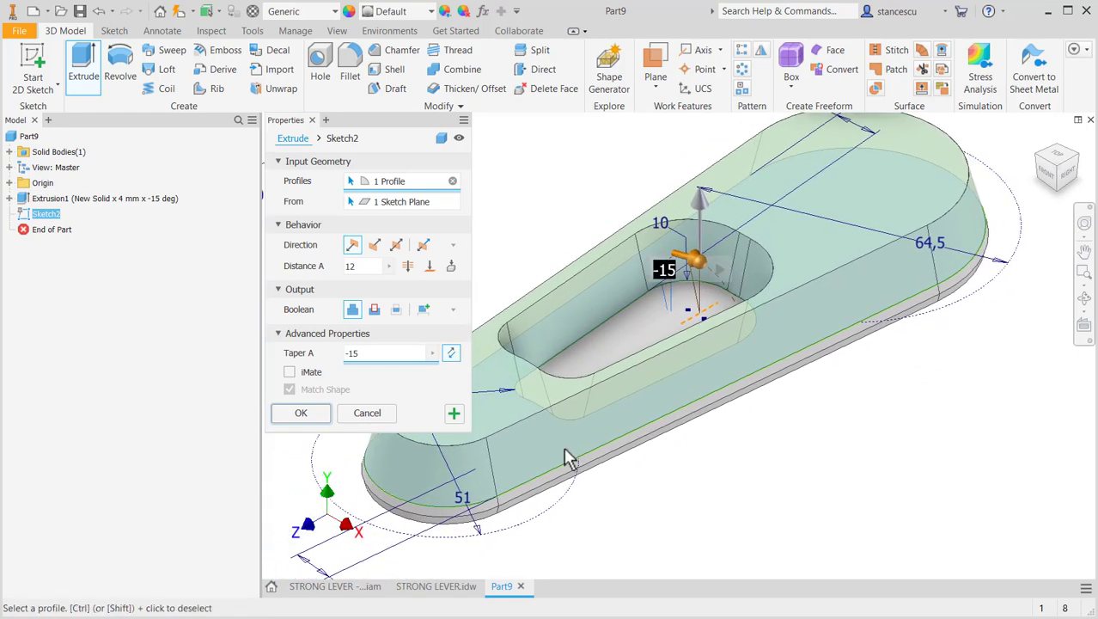
pyautogui.click(297, 415)
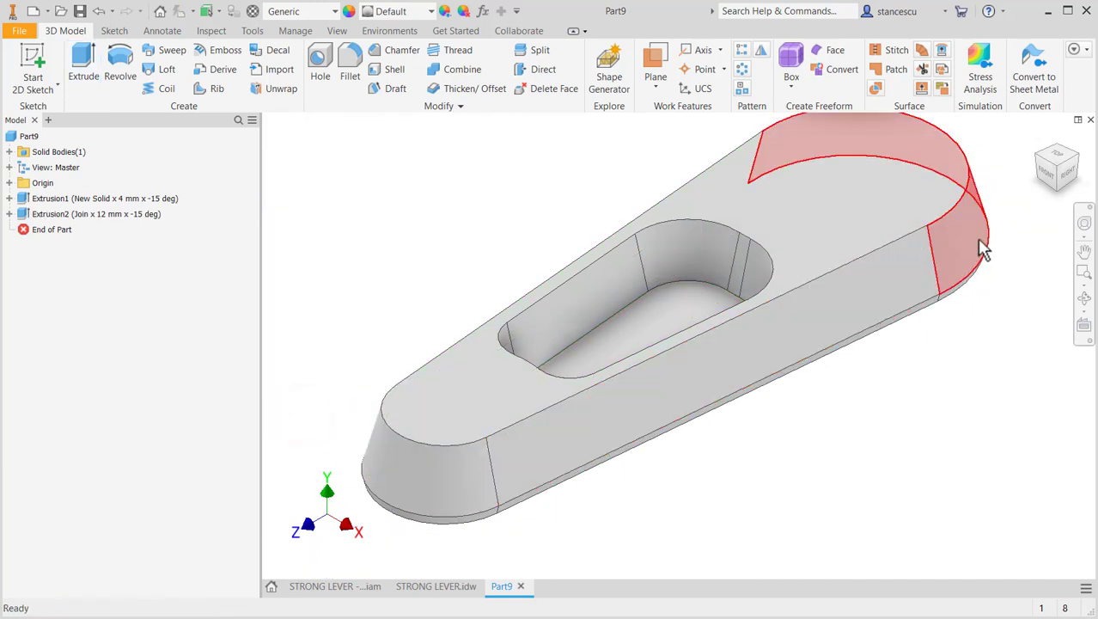
# Step: Inspect Part9's tapered sides from the front, and compare them with the Forging Mould assembly
pyautogui.click(1046, 174)
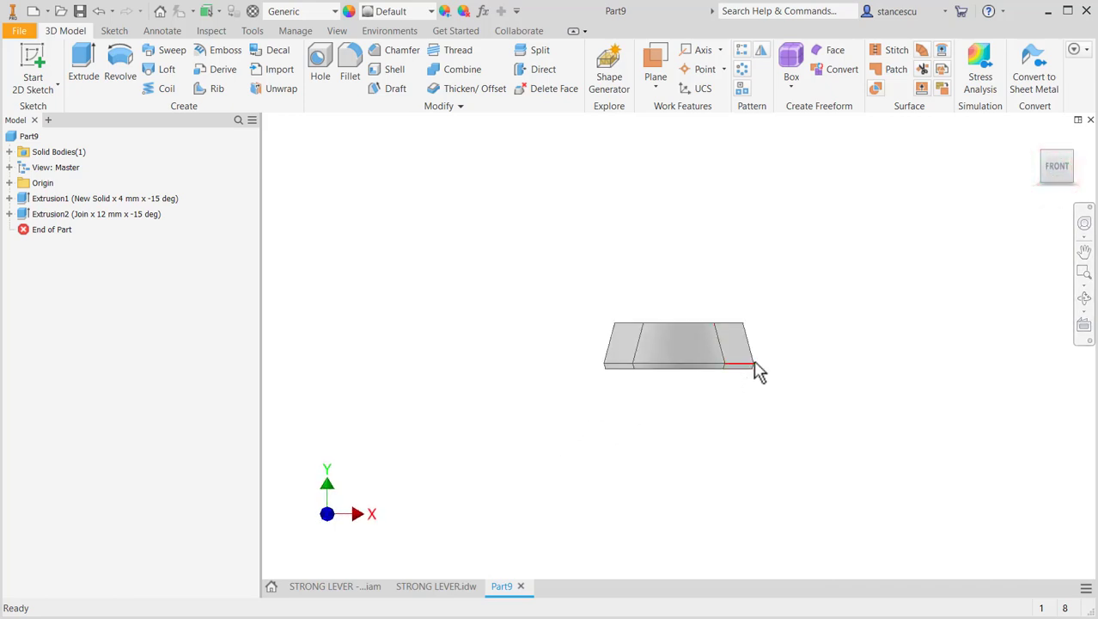
pyautogui.scroll(2, 757, 373)
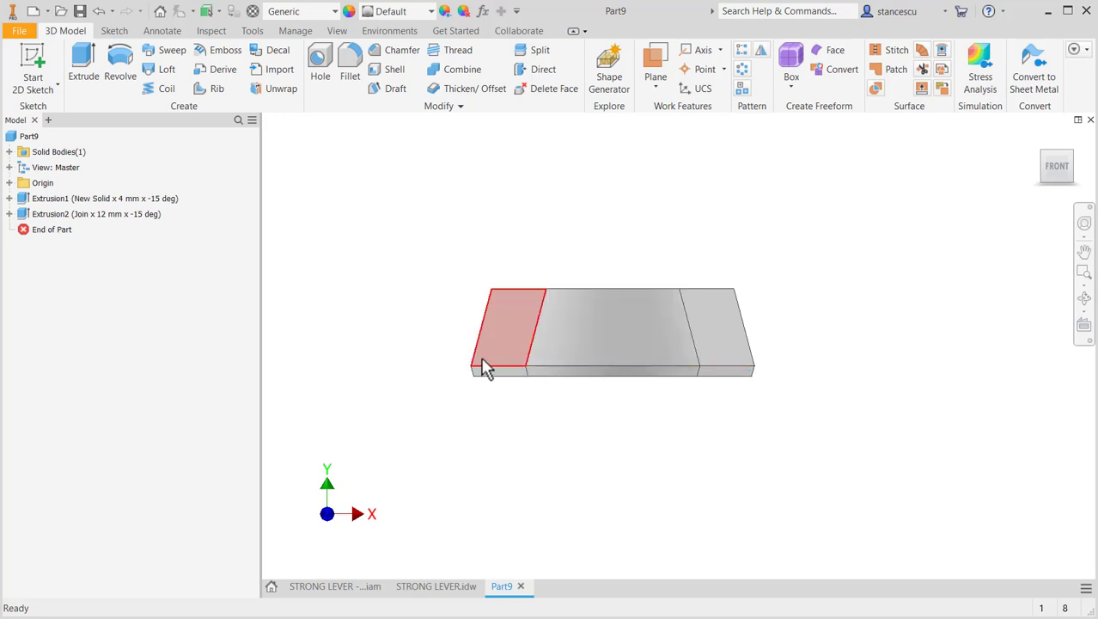
pyautogui.click(363, 592)
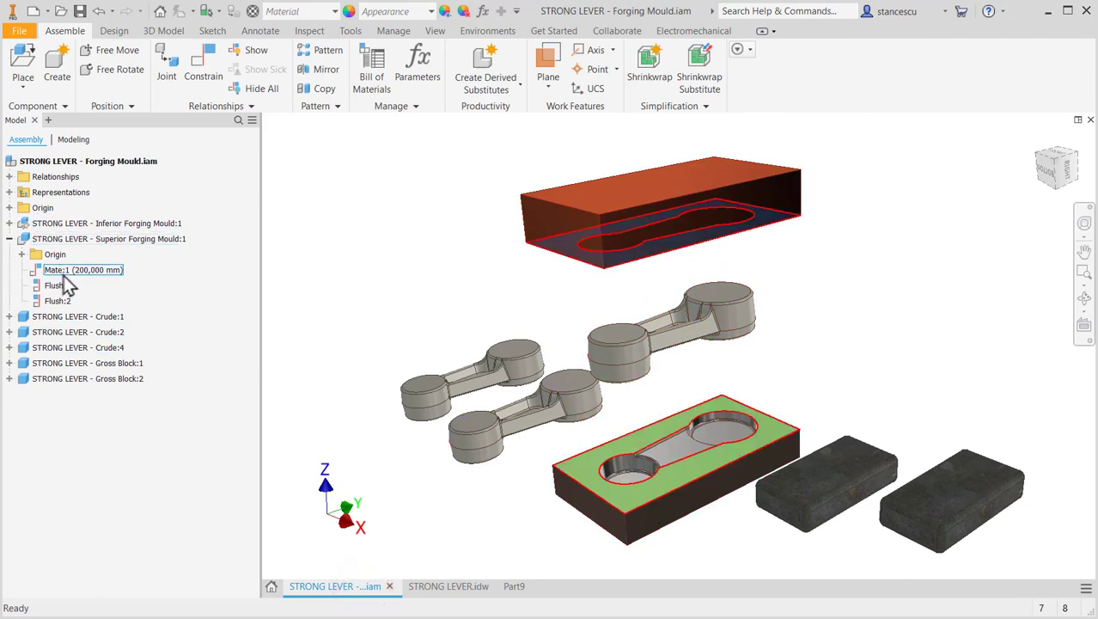
pyautogui.click(514, 586)
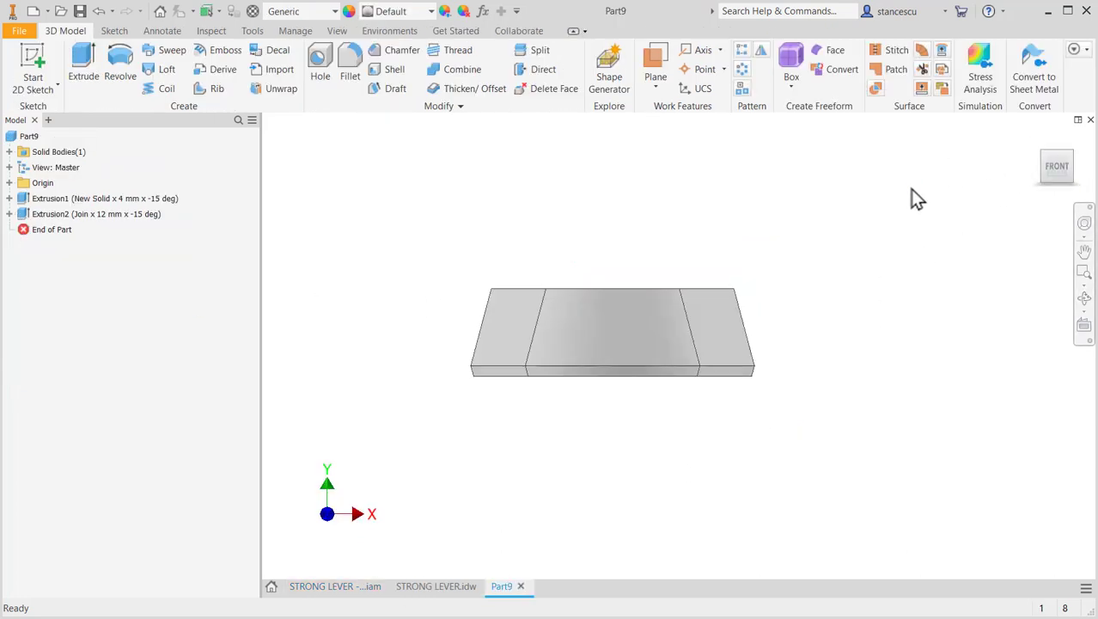
pyautogui.press('F6')
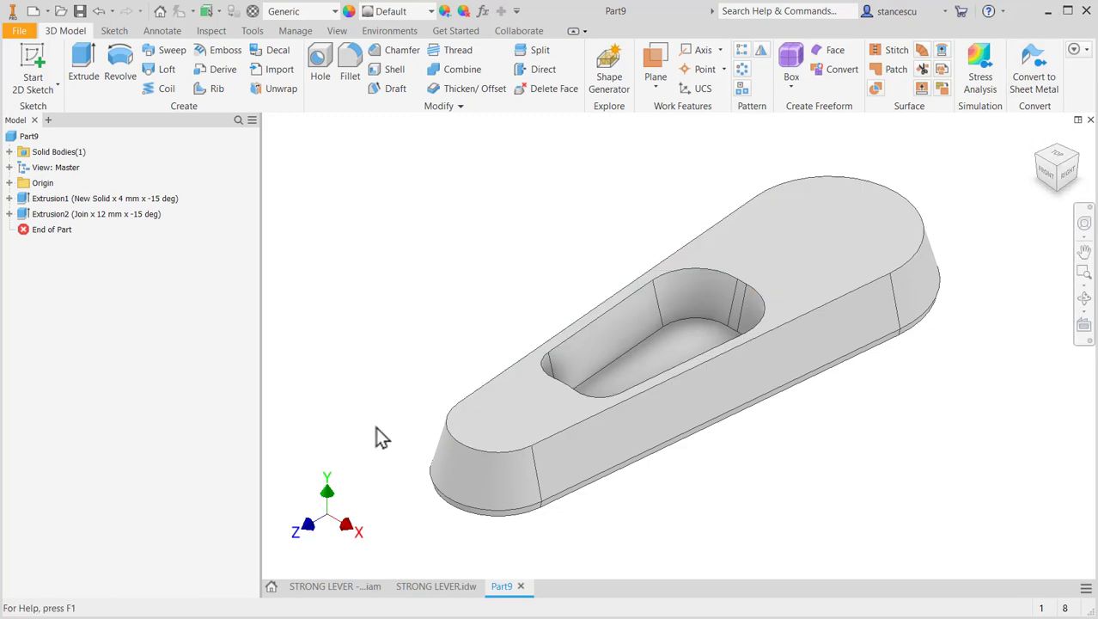
# Step: Examine the two end bosses in the STRONG LEVER drawing, including sections C-C, D-D and A-A and the separation line
pyautogui.click(425, 590)
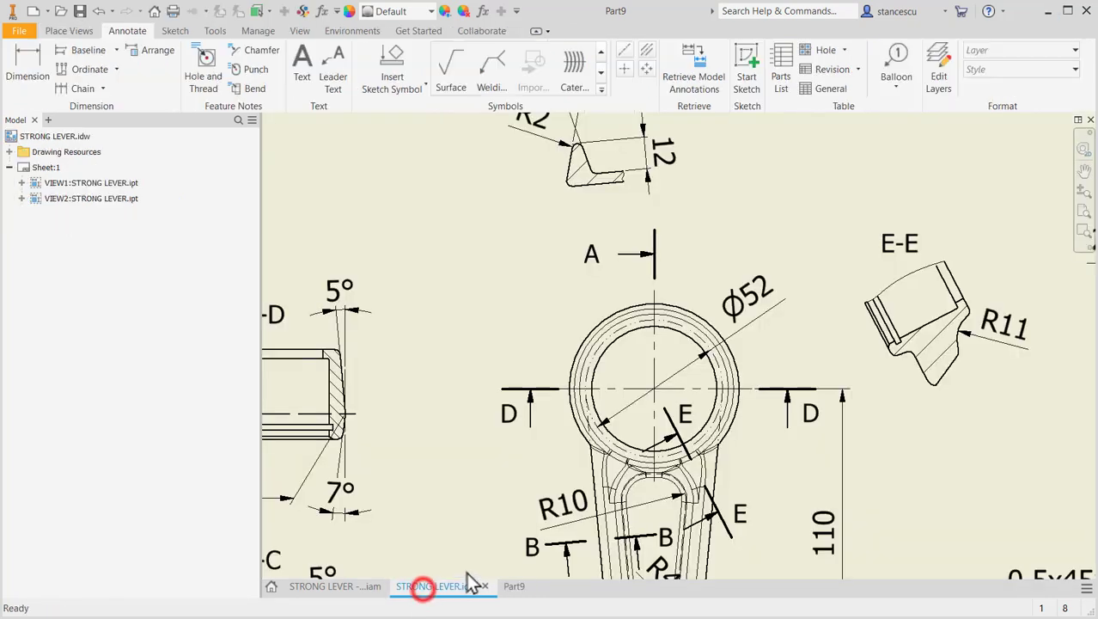
pyautogui.press('F2')
pyautogui.moveTo(825, 473); pyautogui.dragTo(793, 215)
pyautogui.moveTo(483, 429); pyautogui.dragTo(661, 376)
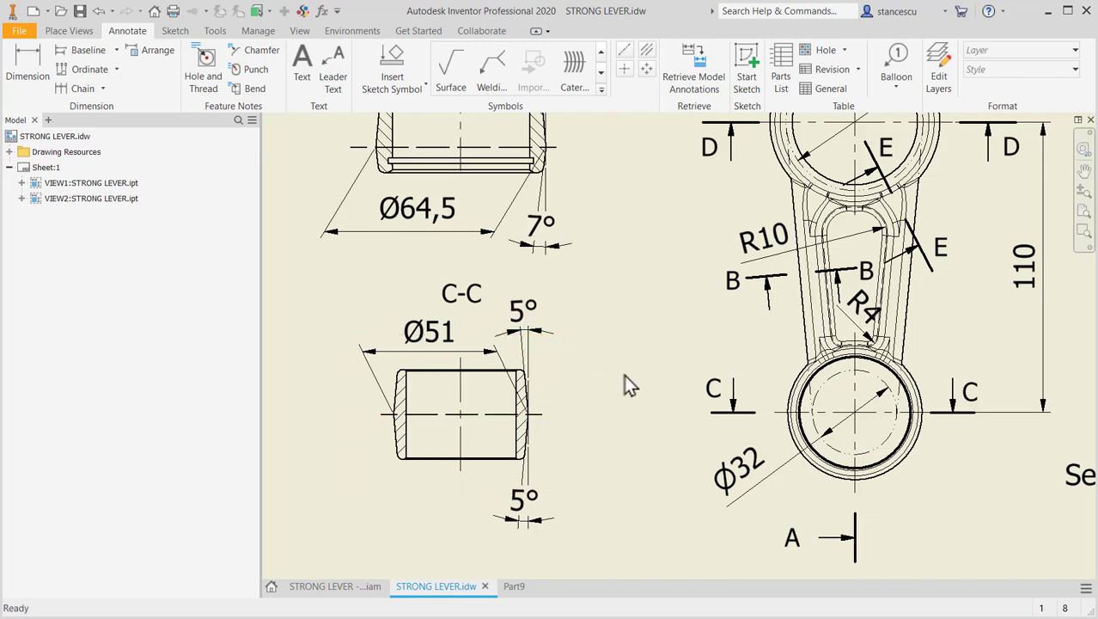
pyautogui.moveTo(636, 454); pyautogui.dragTo(307, 442, button='middle')
pyautogui.moveTo(680, 428); pyautogui.dragTo(549, 375, button='middle')
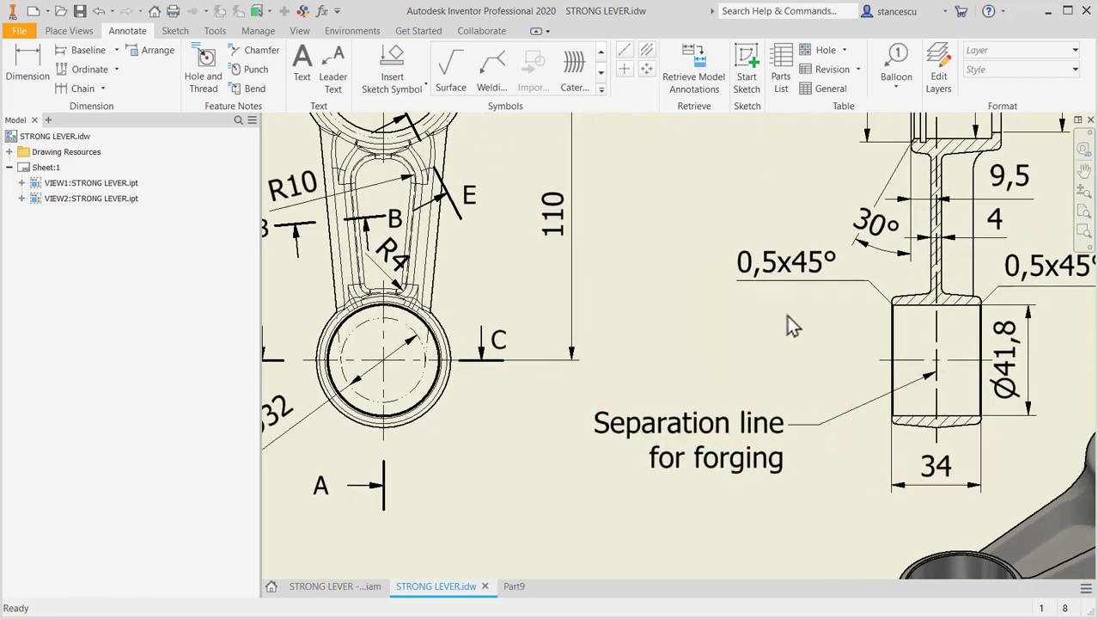
pyautogui.moveTo(687, 351); pyautogui.dragTo(871, 360, button='middle')
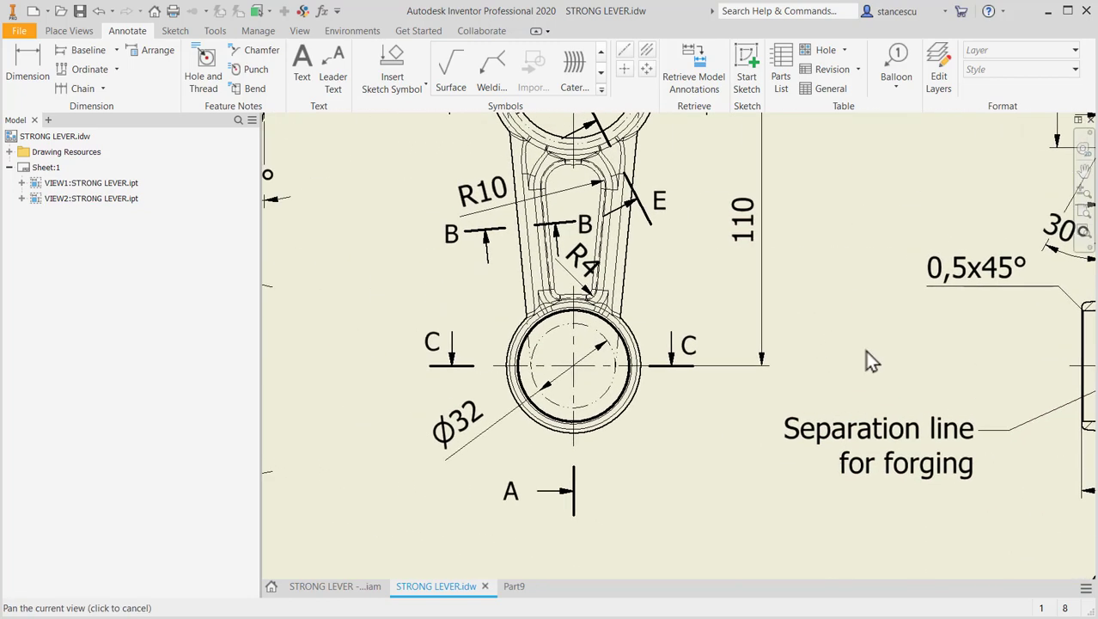
pyautogui.moveTo(677, 447)
pyautogui.mouseDown(button='middle')
pyautogui.moveTo(860, 412)
pyautogui.moveTo(606, 408)
pyautogui.moveTo(618, 410)
pyautogui.mouseUp(button='middle')
pyautogui.scroll(3, 630, 412)
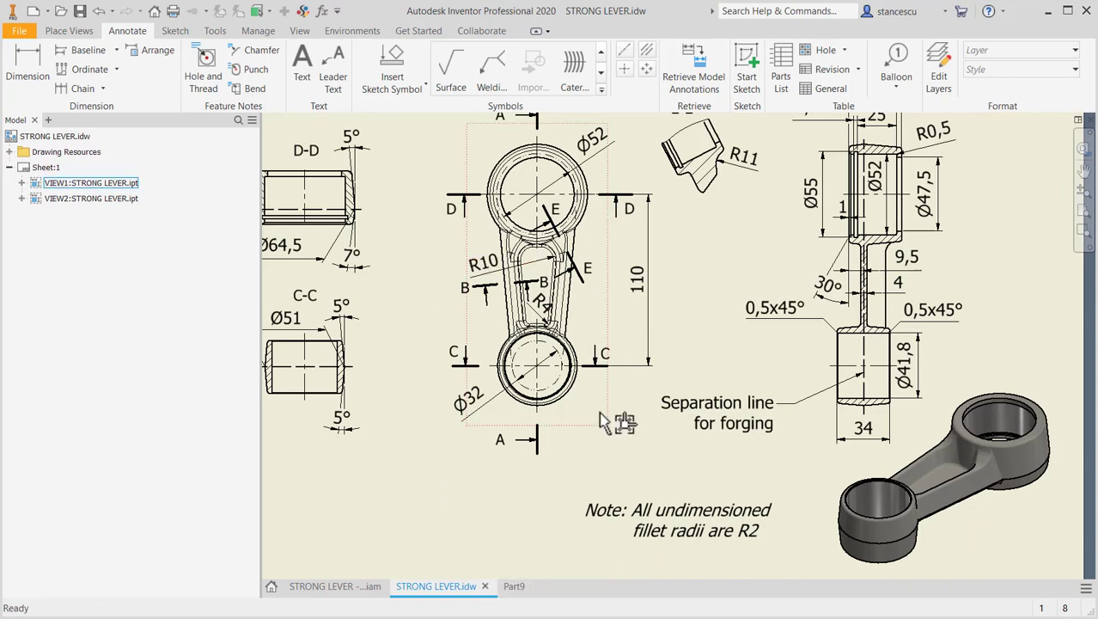
pyautogui.moveTo(599, 412)
pyautogui.mouseDown(button='middle')
pyautogui.moveTo(649, 460)
pyautogui.moveTo(695, 478)
pyautogui.mouseUp(button='middle')
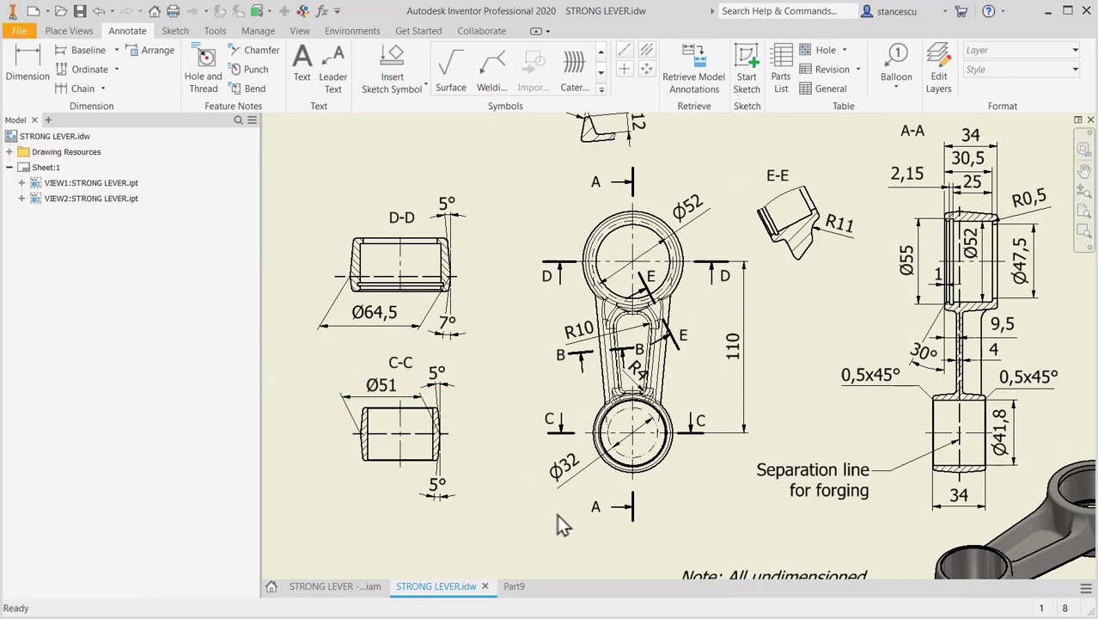
# Step: Switch to Part9 and look up the boss diameter names in its parameter table
pyautogui.click(515, 588)
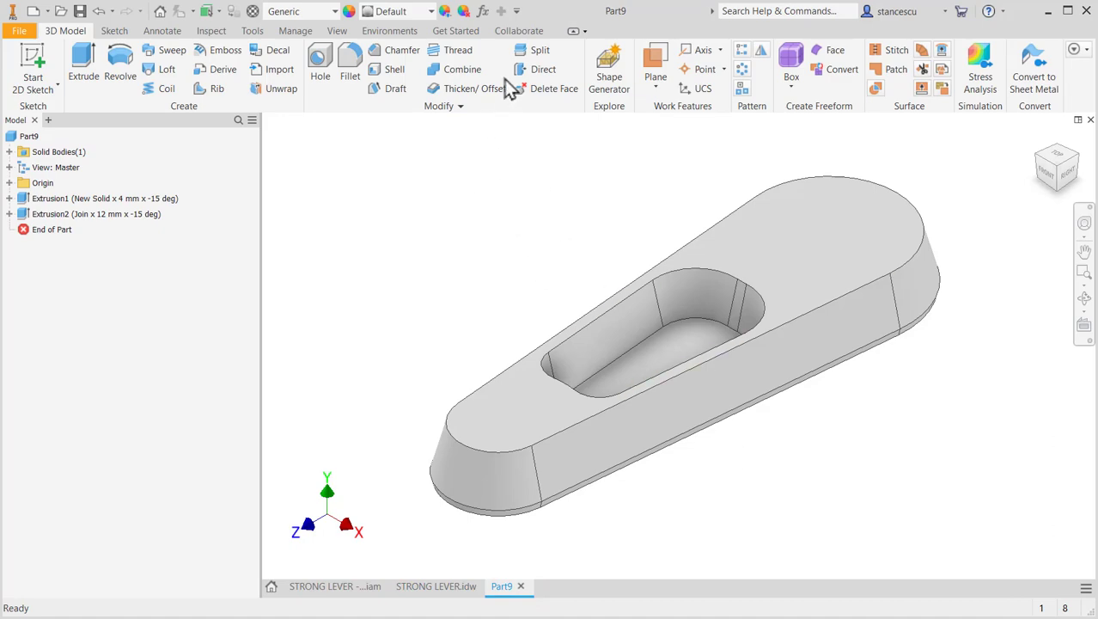
pyautogui.click(482, 10)
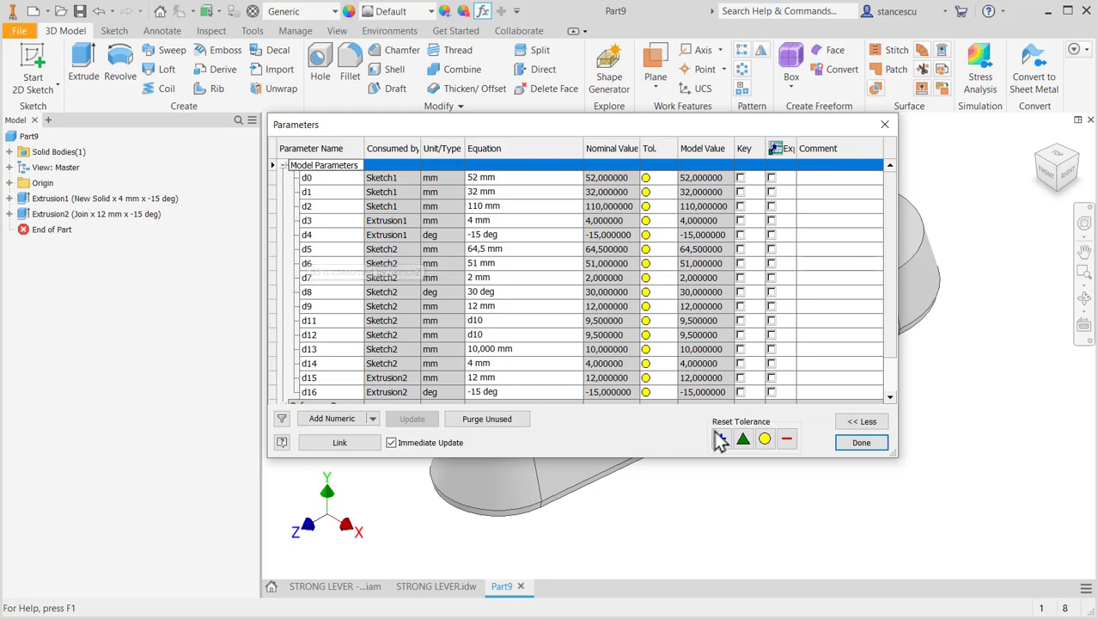
pyautogui.click(858, 441)
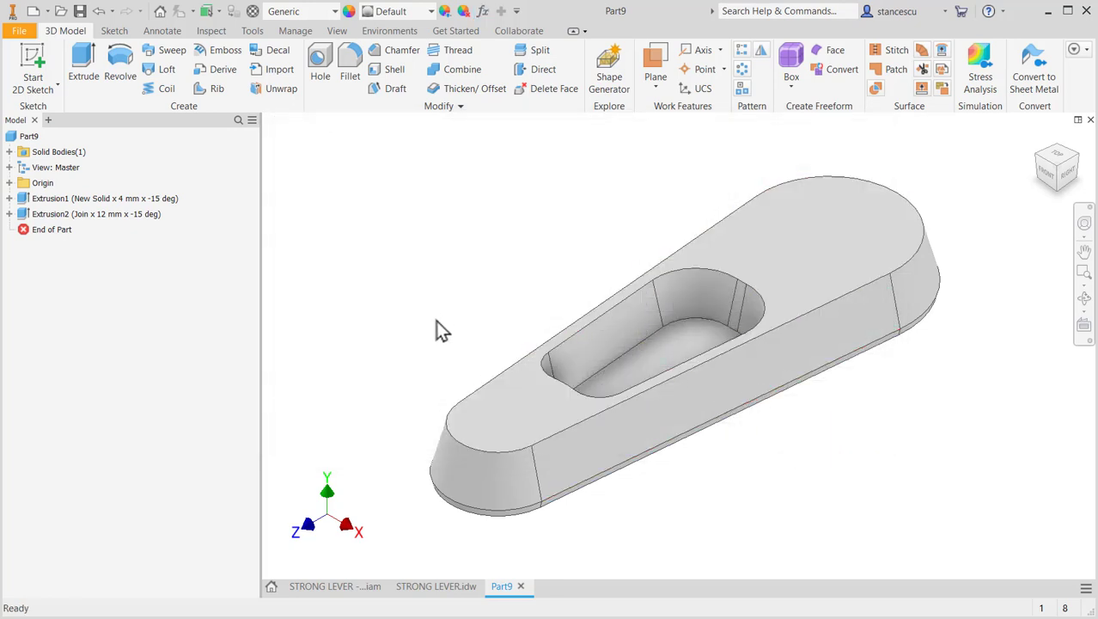
# Step: Start a sketch on Part9's XZ plane, slice the graphics at the sketch plane, and project the small end's arc
pyautogui.click(8, 183)
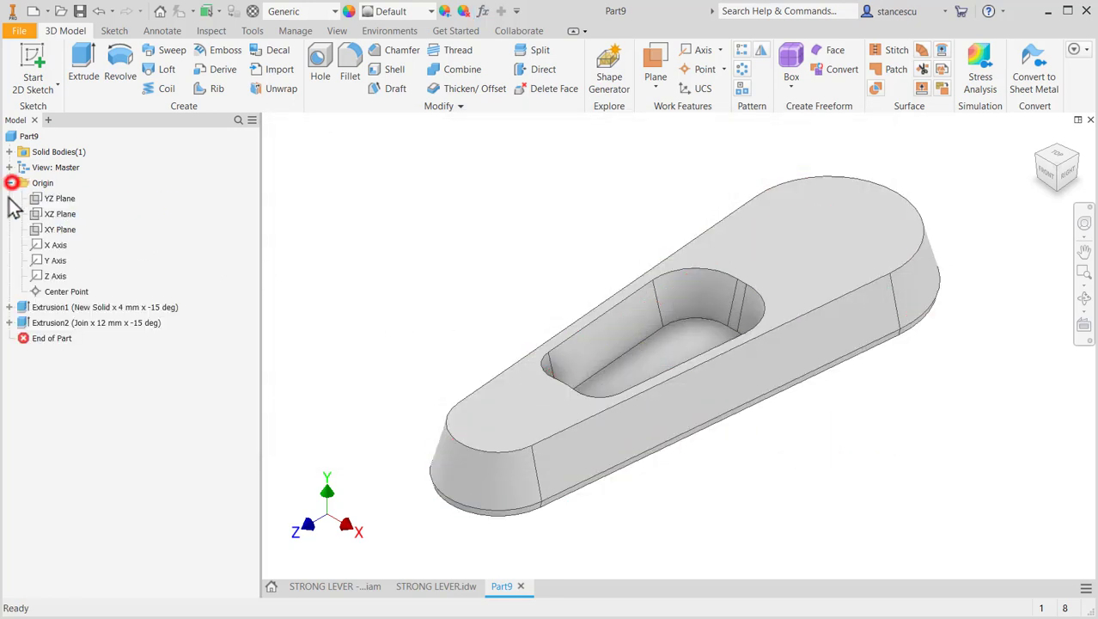
pyautogui.click(52, 214)
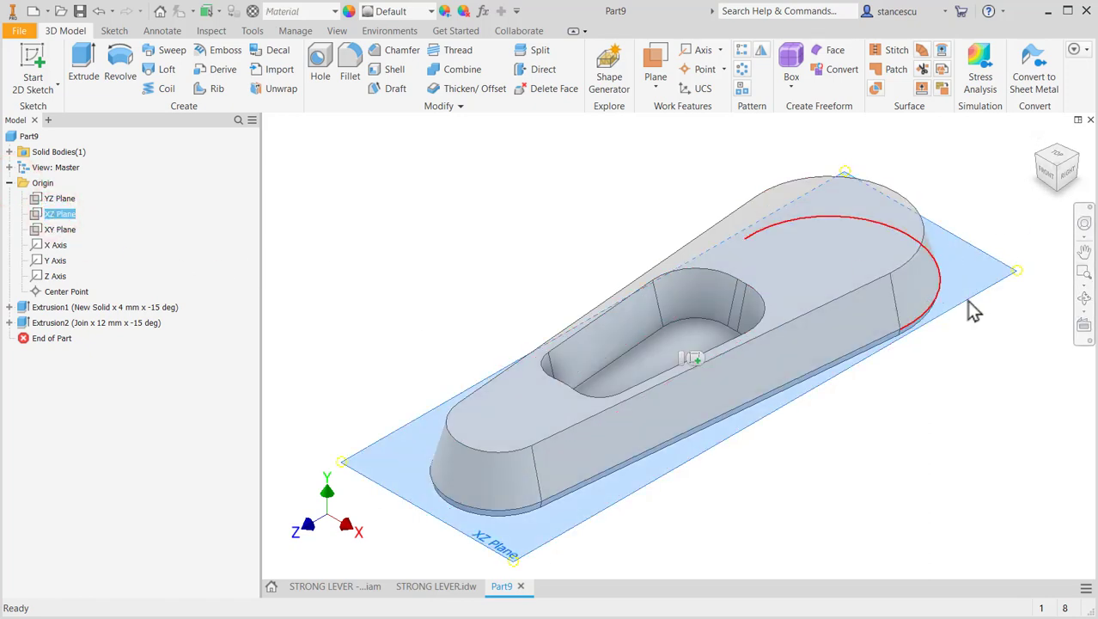
pyautogui.click(692, 360)
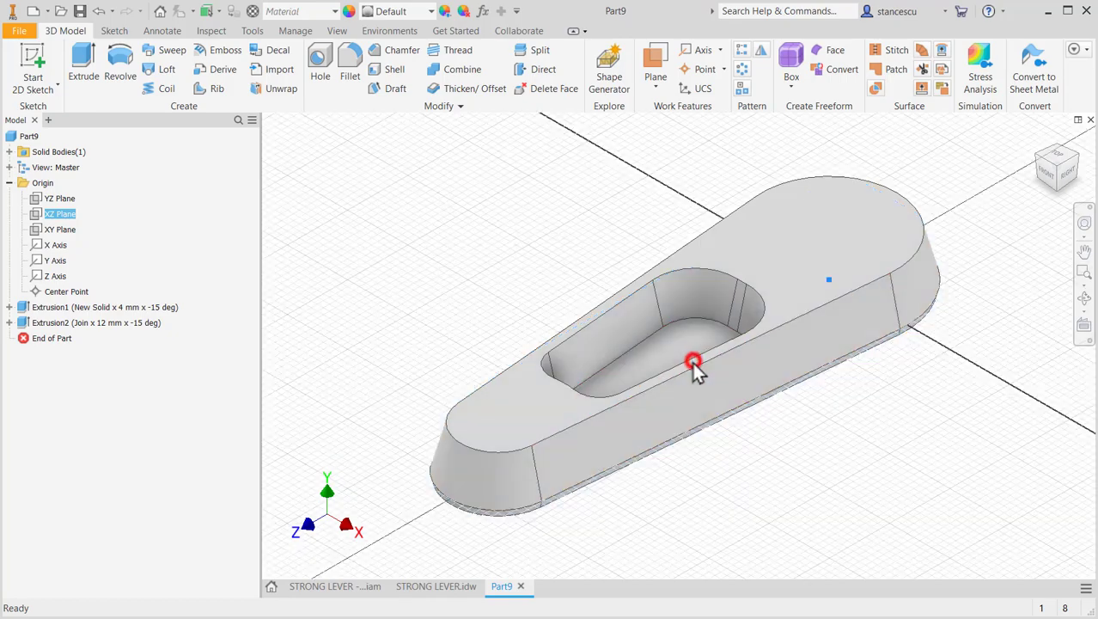
pyautogui.moveTo(871, 451); pyautogui.dragTo(909, 168, button='middle')
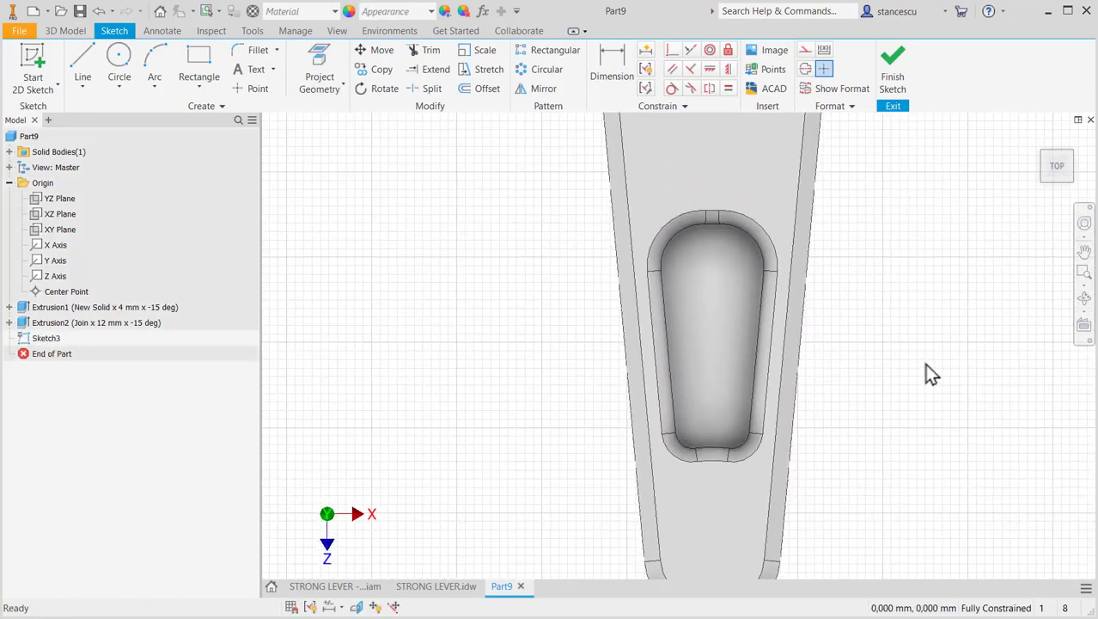
pyautogui.moveTo(927, 373); pyautogui.dragTo(939, 208, button='middle')
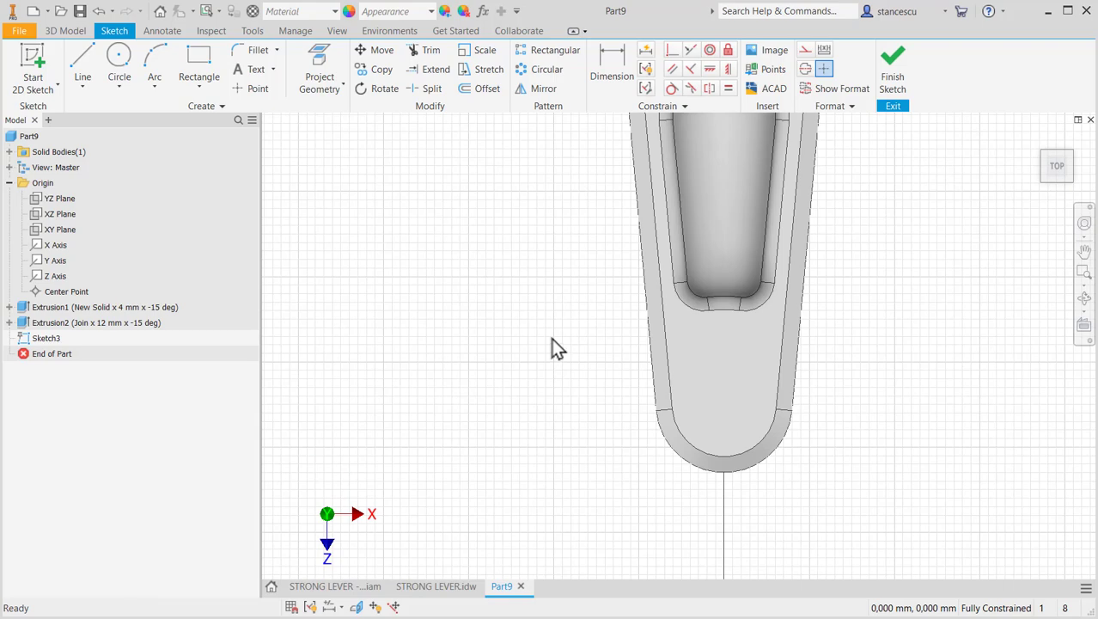
pyautogui.press('F7')
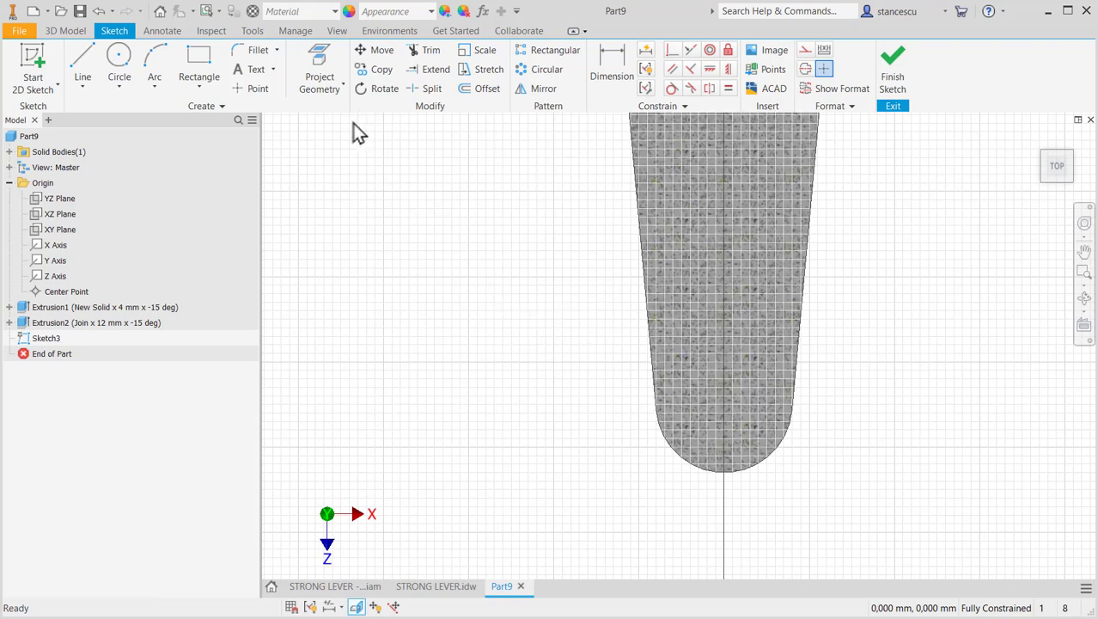
pyautogui.click(316, 62)
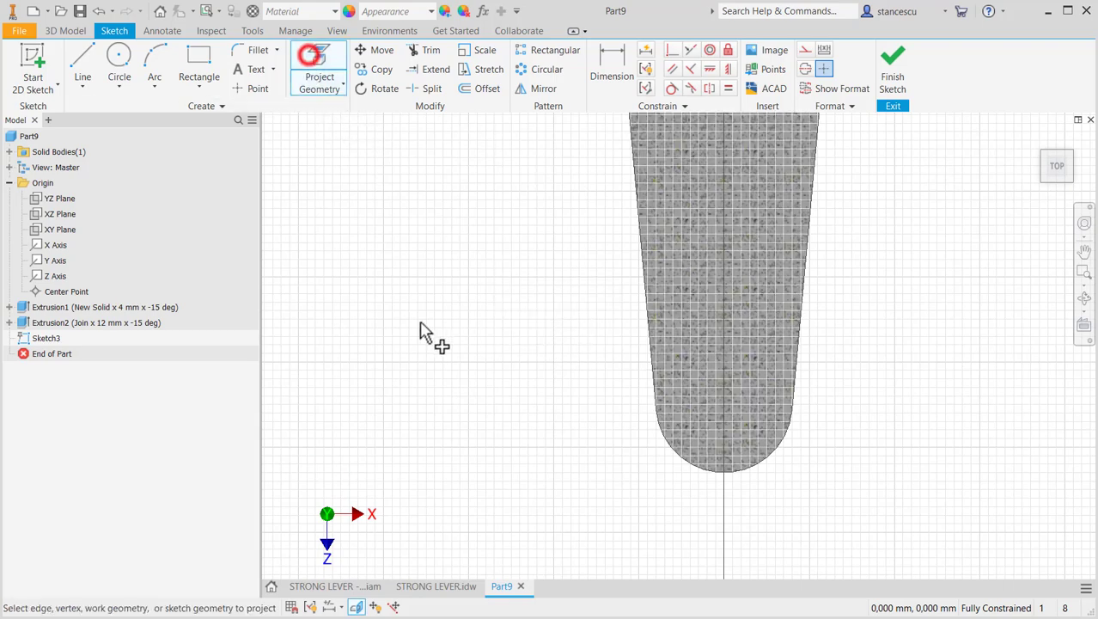
pyautogui.click(668, 455)
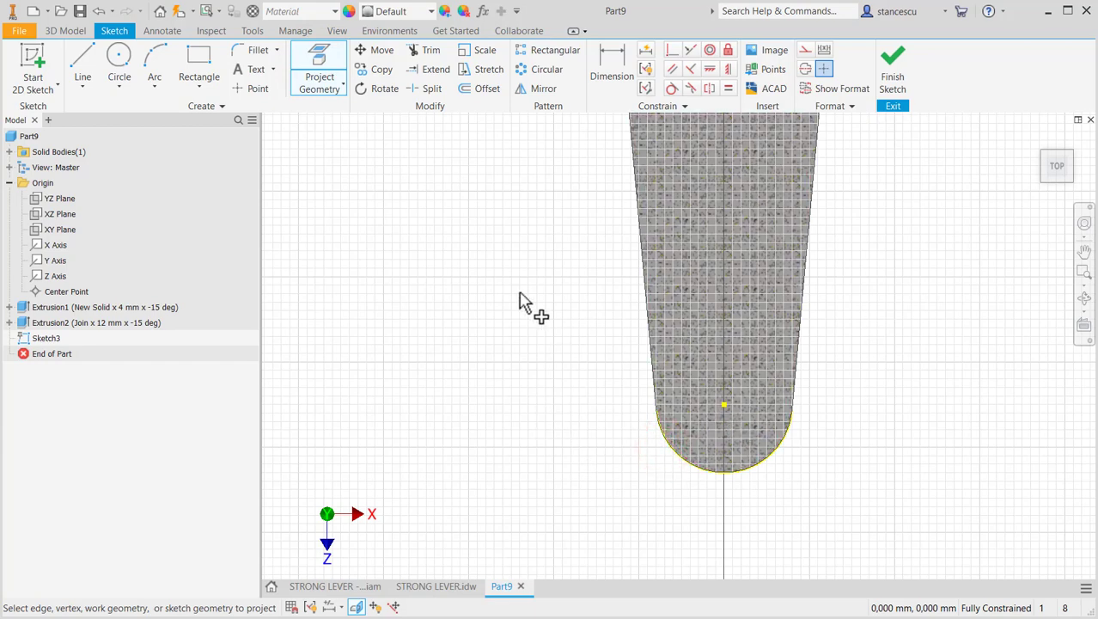
# Step: Draw a circle centred on the projected arc's centre with its diameter linked to d6 (51 mm), and finish the sketch
pyautogui.click(117, 59)
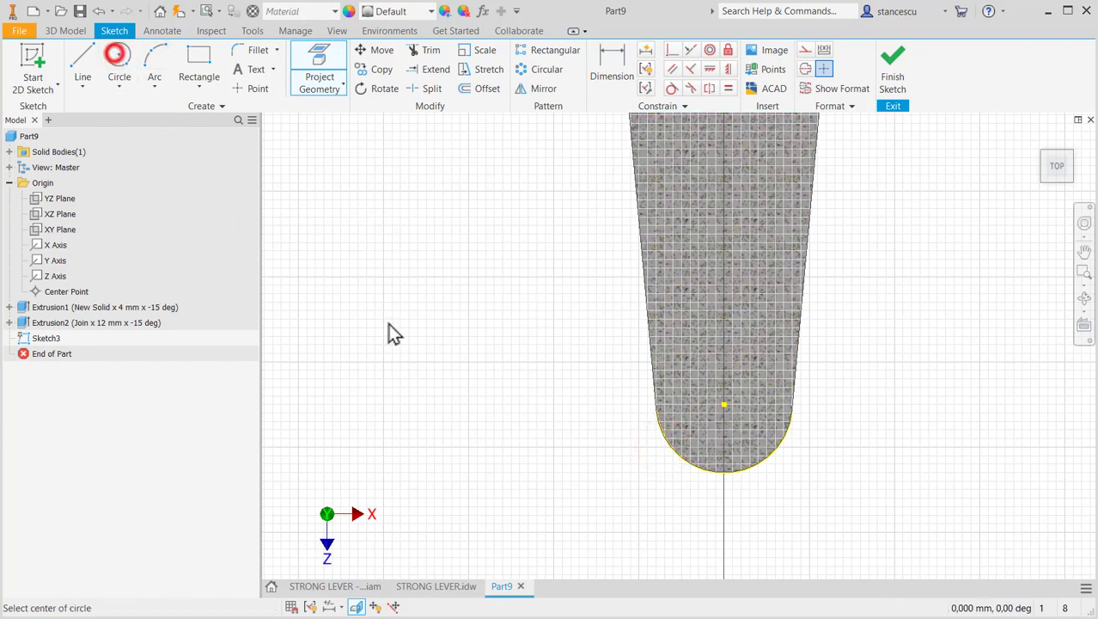
pyautogui.click(724, 404)
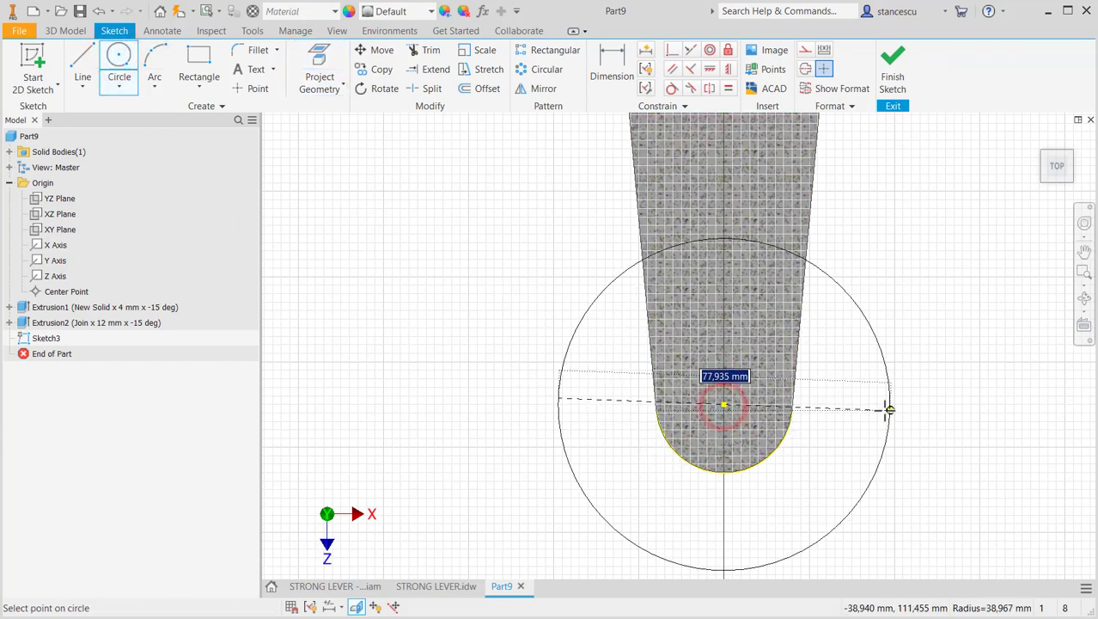
pyautogui.write('d')
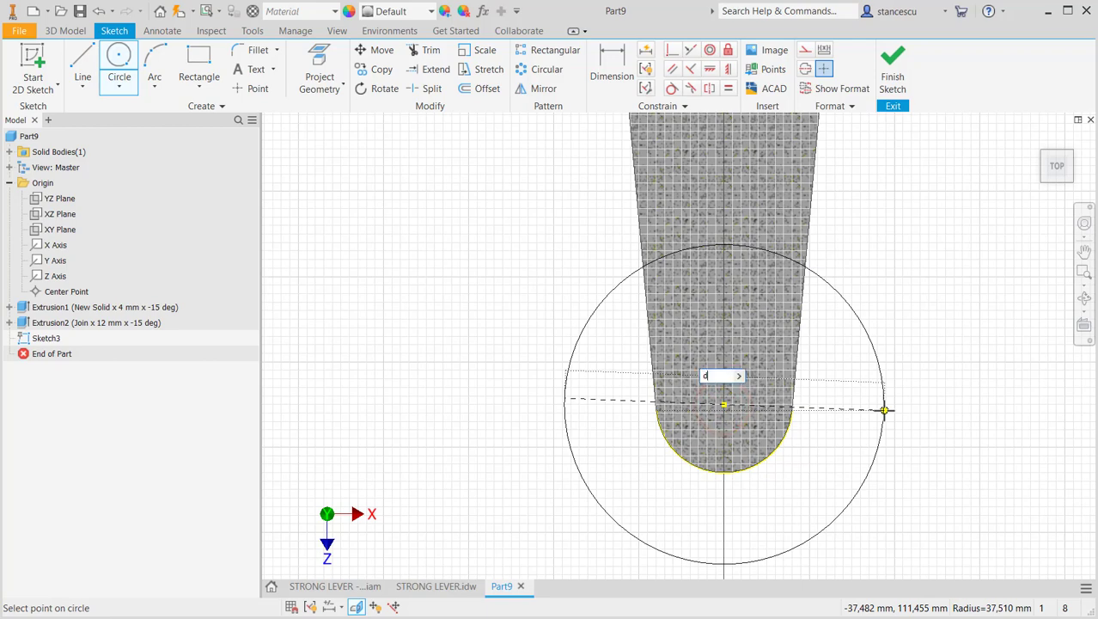
pyautogui.press('Return')
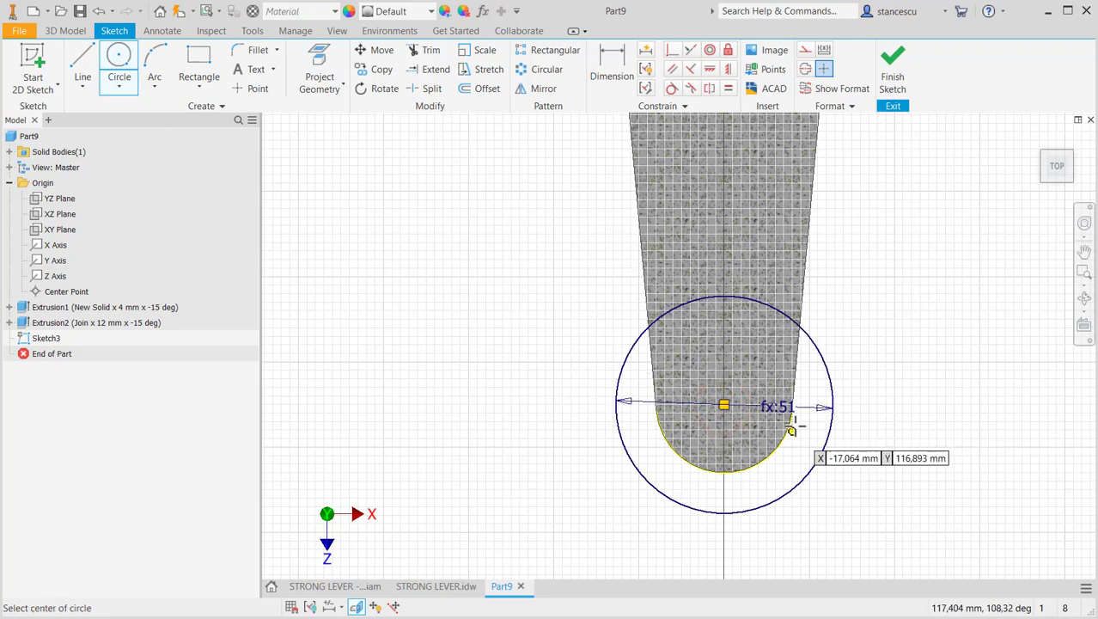
pyautogui.click(889, 71)
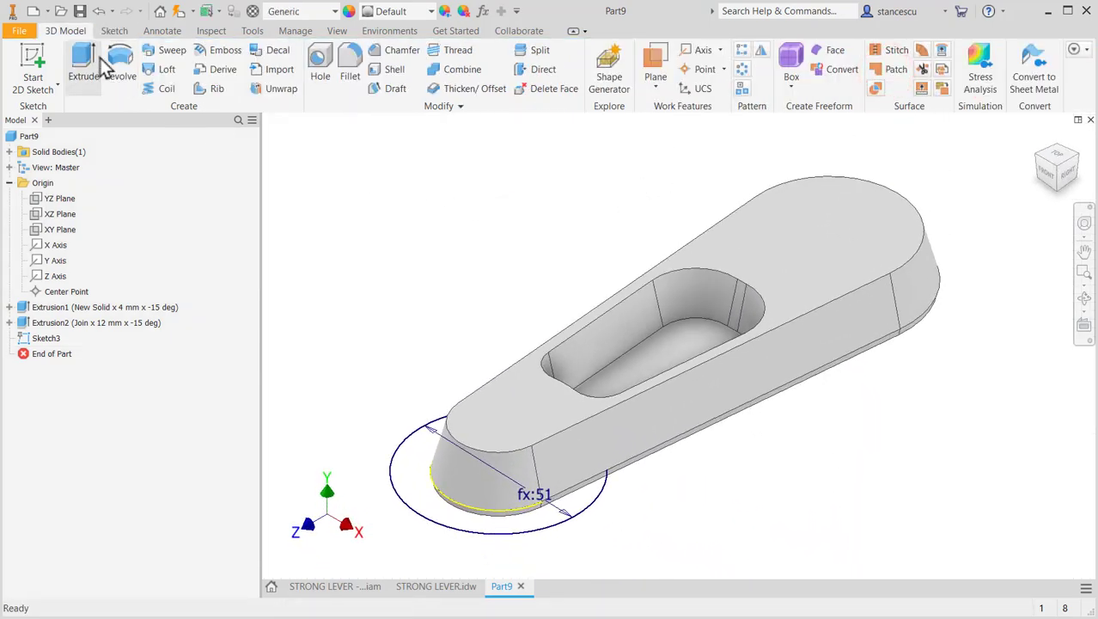
# Step: Extrude the small boss circle symmetrically 34 mm with a -5 degree taper, joining it to the arm
pyautogui.click(83, 67)
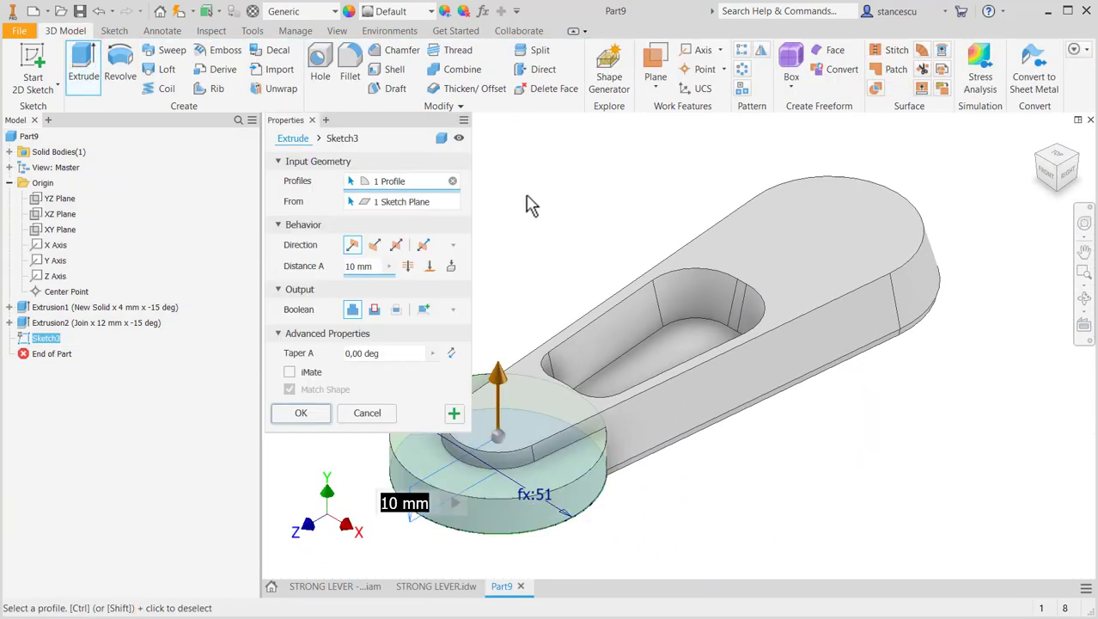
pyautogui.click(373, 266)
pyautogui.write('34')
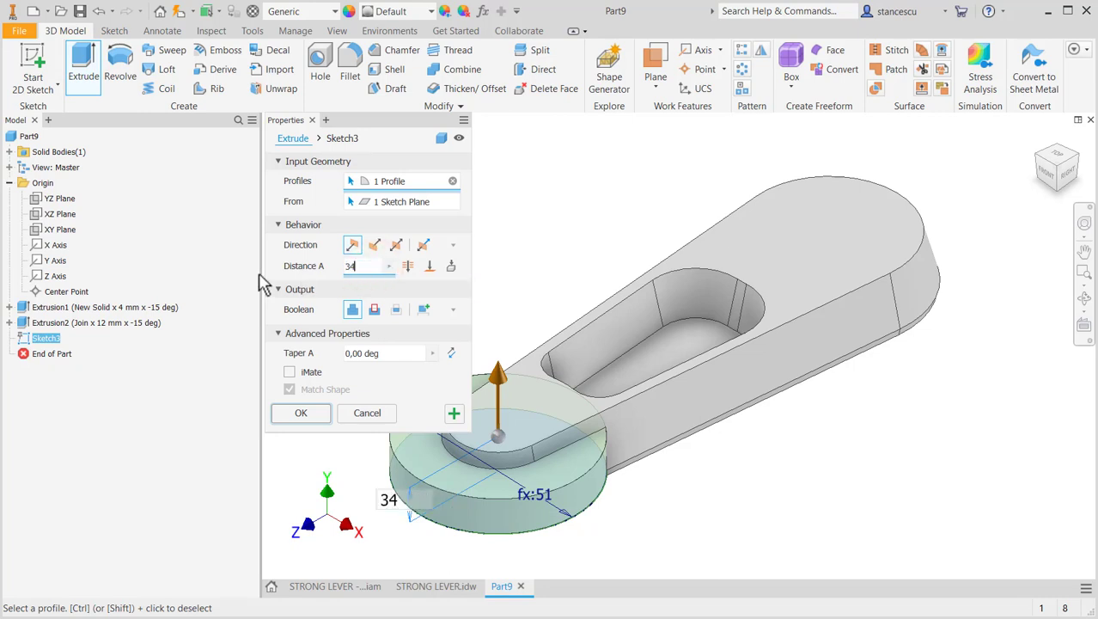
pyautogui.click(397, 246)
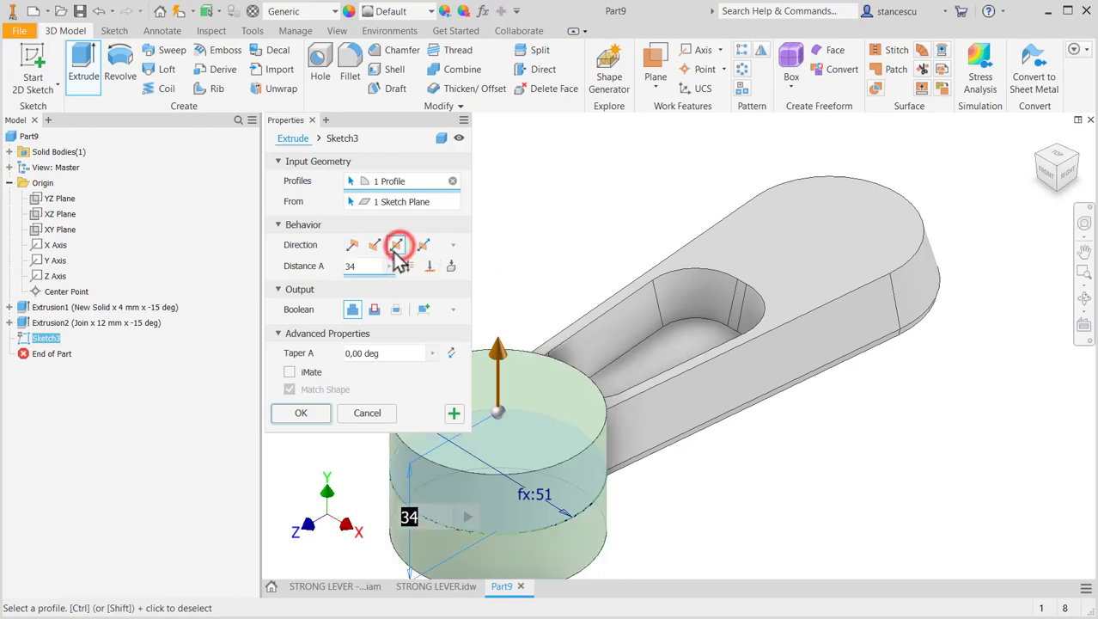
pyautogui.click(380, 354)
pyautogui.press('BackSpace')
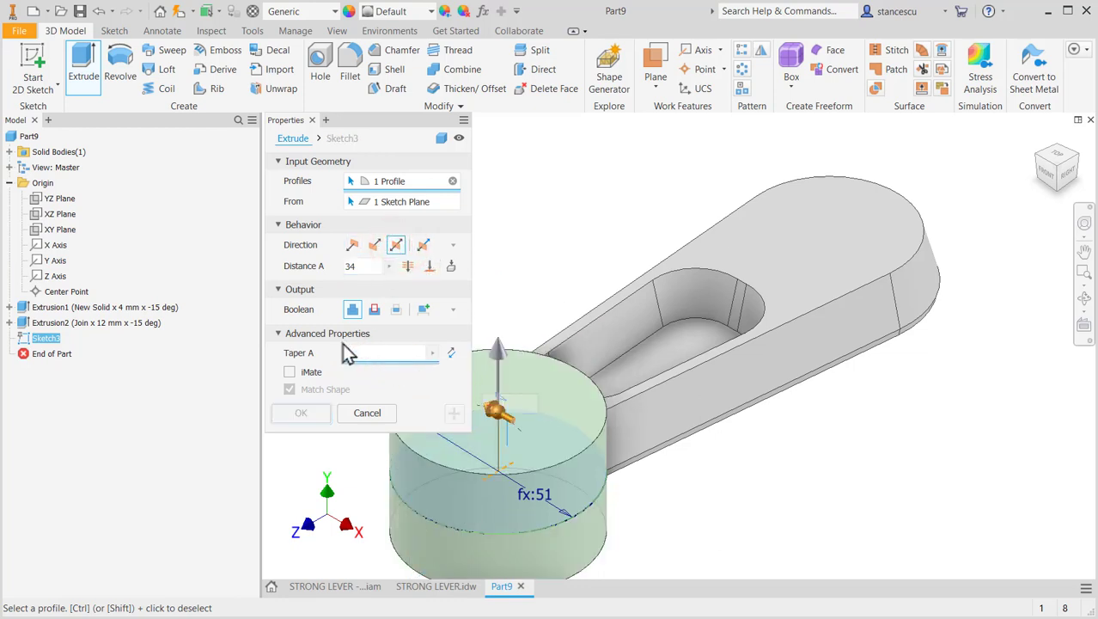
pyautogui.write('5')
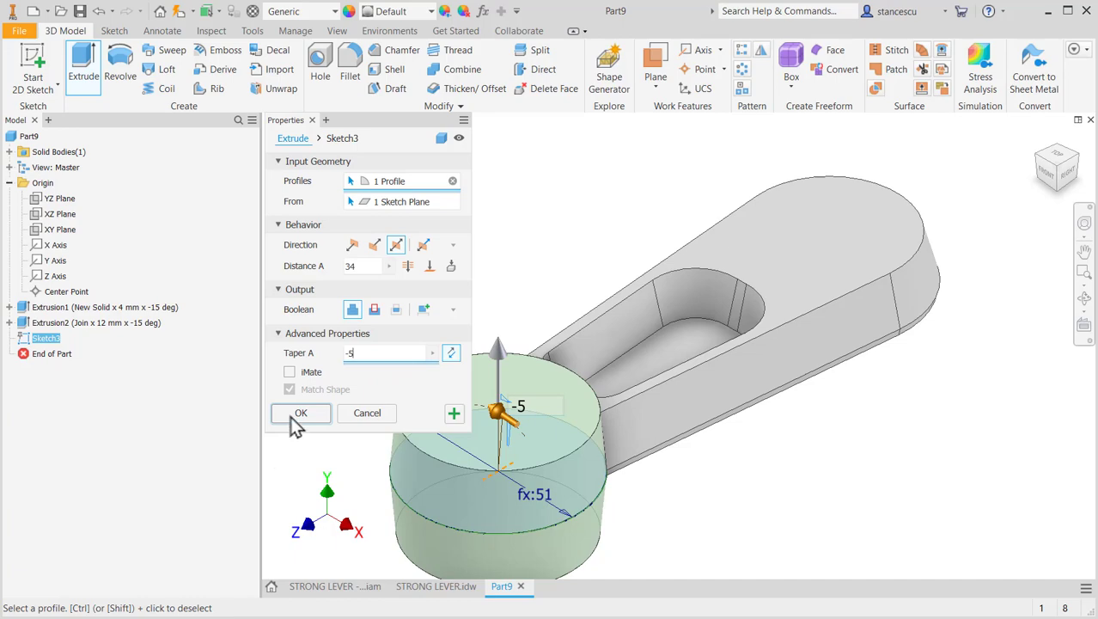
pyautogui.click(300, 414)
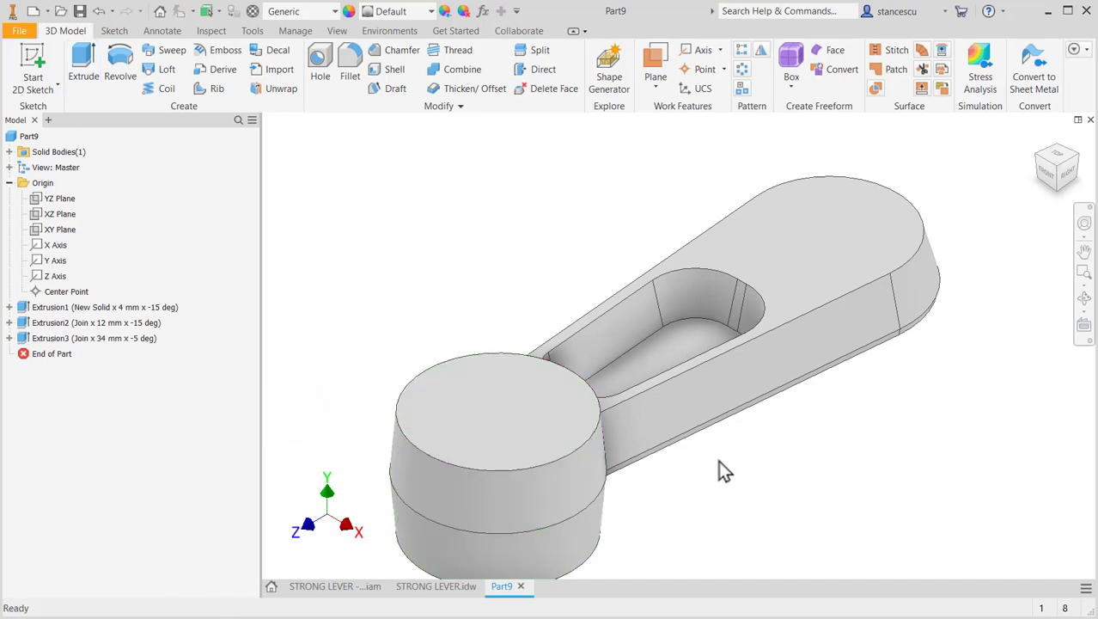
# Step: Sketch a circle on the XZ plane centred at the origin, with its diameter linked to d5 (64.5 mm), and finish the sketch
pyautogui.keyDown('shift'); pyautogui.moveTo(721, 469); pyautogui.dragTo(741, 456, button='middle'); pyautogui.keyUp('shift')
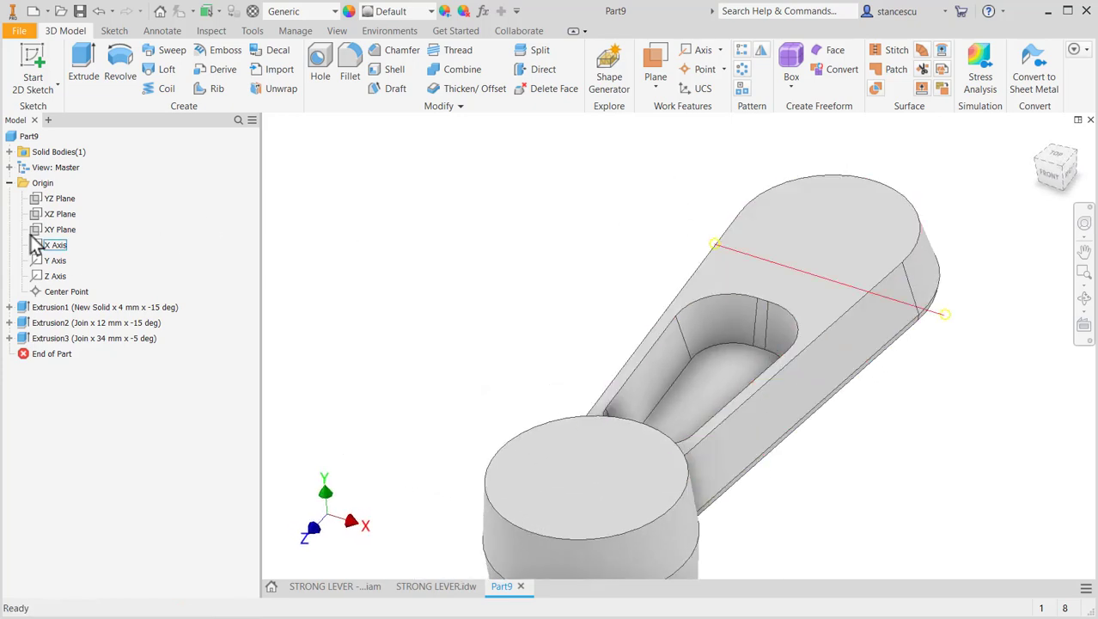
pyautogui.click(48, 214)
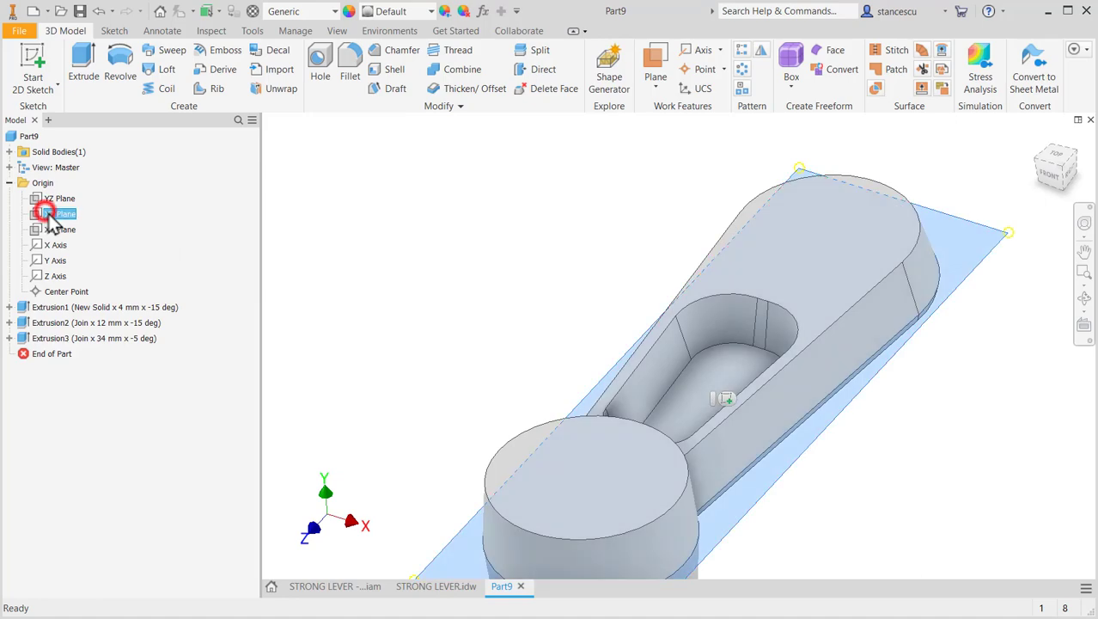
pyautogui.click(726, 399)
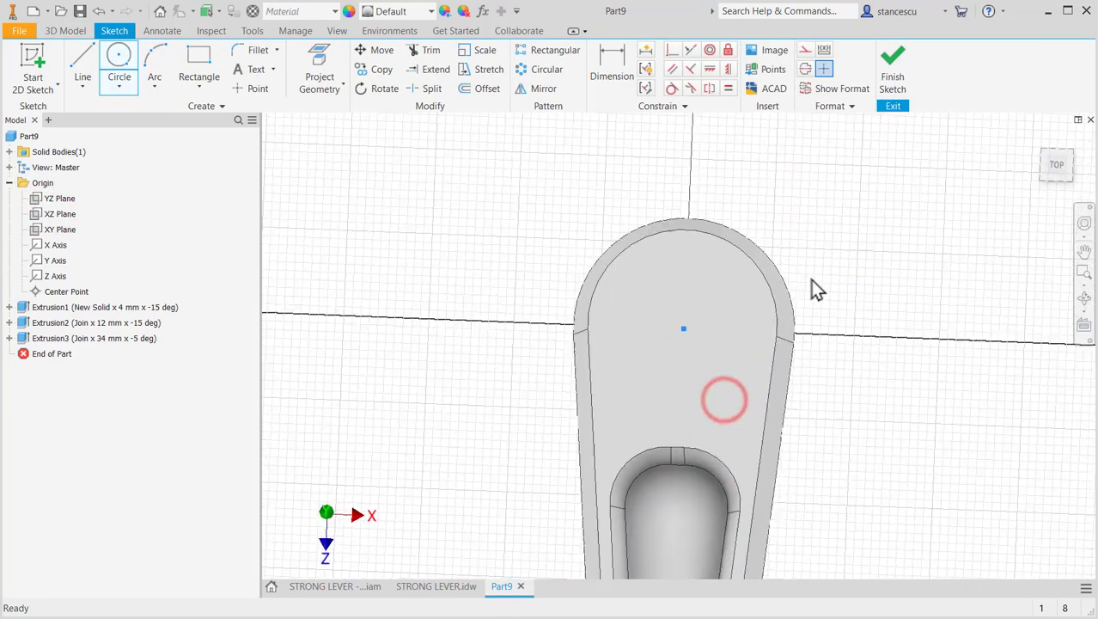
pyautogui.press('F7')
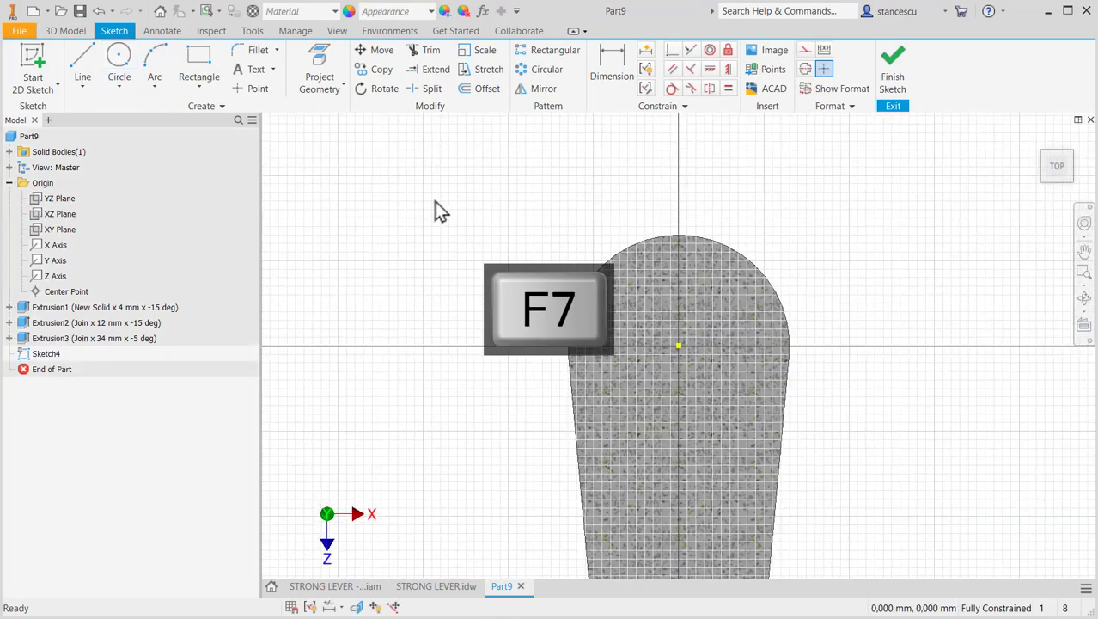
pyautogui.click(119, 60)
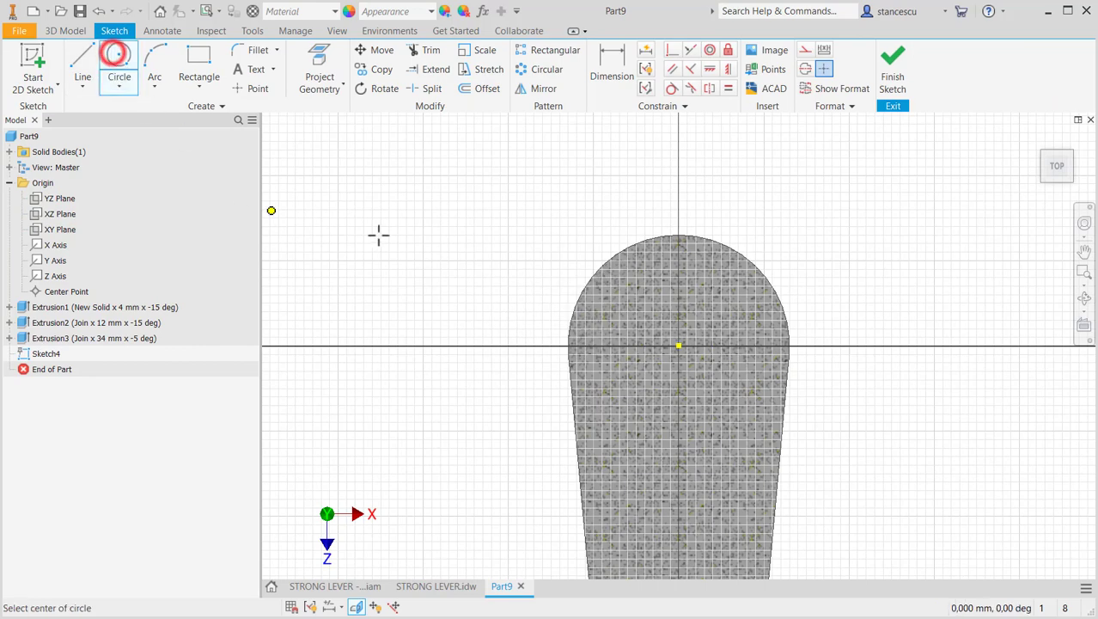
pyautogui.click(679, 345)
pyautogui.write('d')
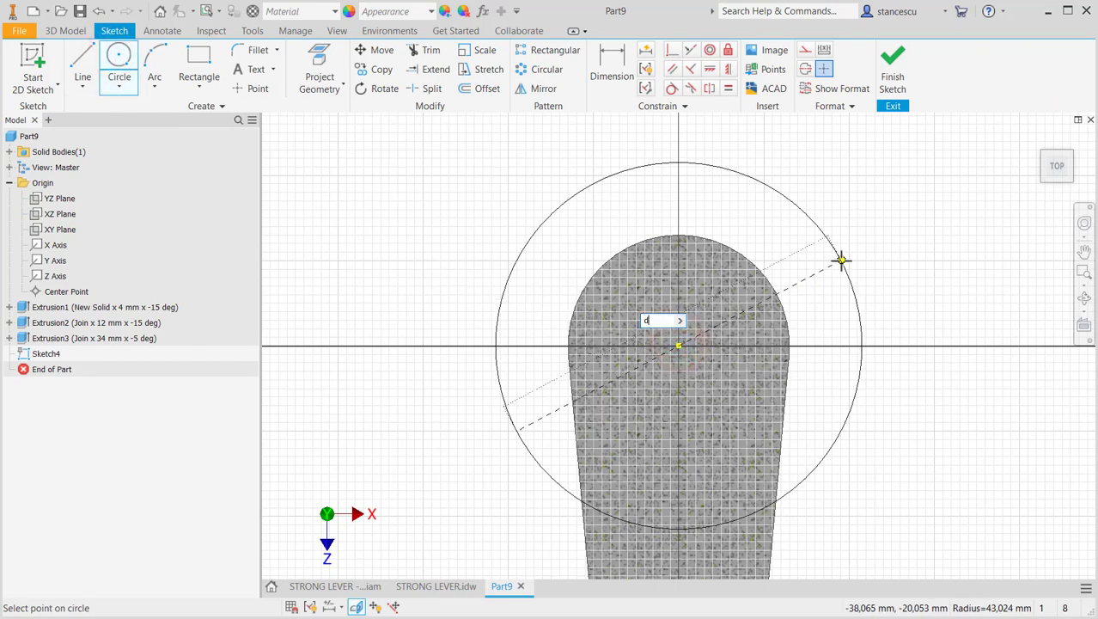
pyautogui.write('5')
pyautogui.press('Return')
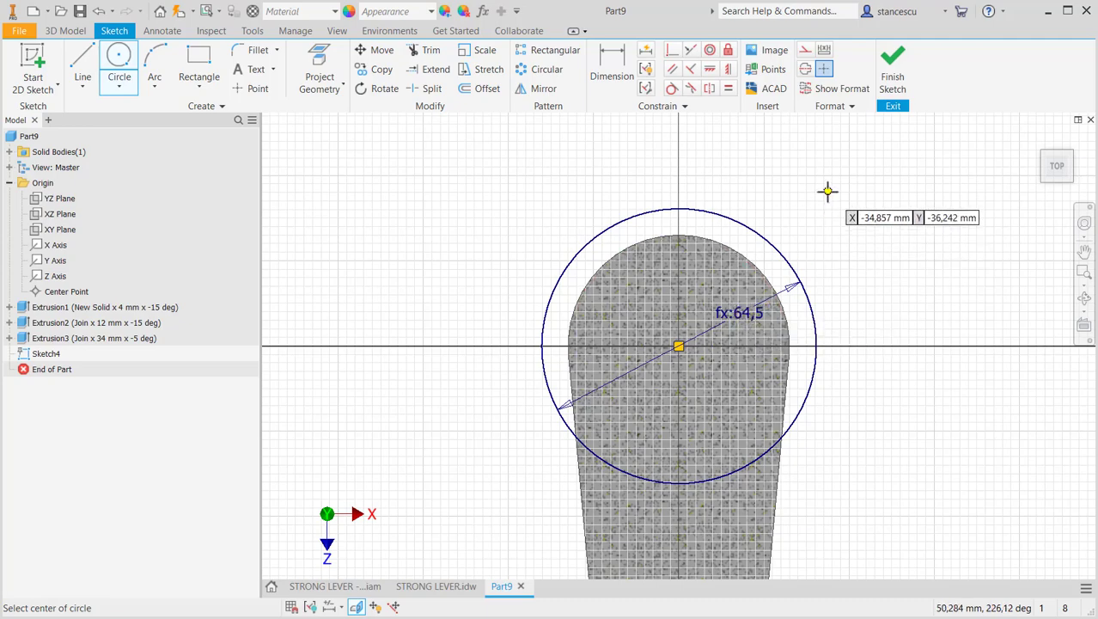
pyautogui.click(890, 63)
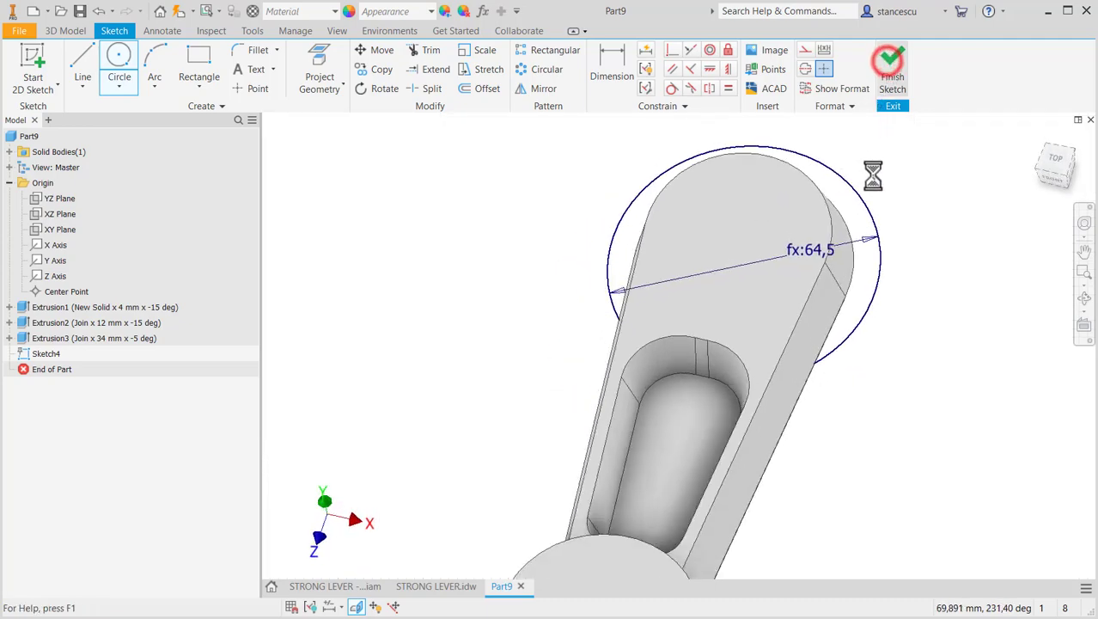
# Step: Examine the large boss's draft angles and width dimensions in sections D-D and A-A of the STRONG LEVER drawing
pyautogui.click(425, 589)
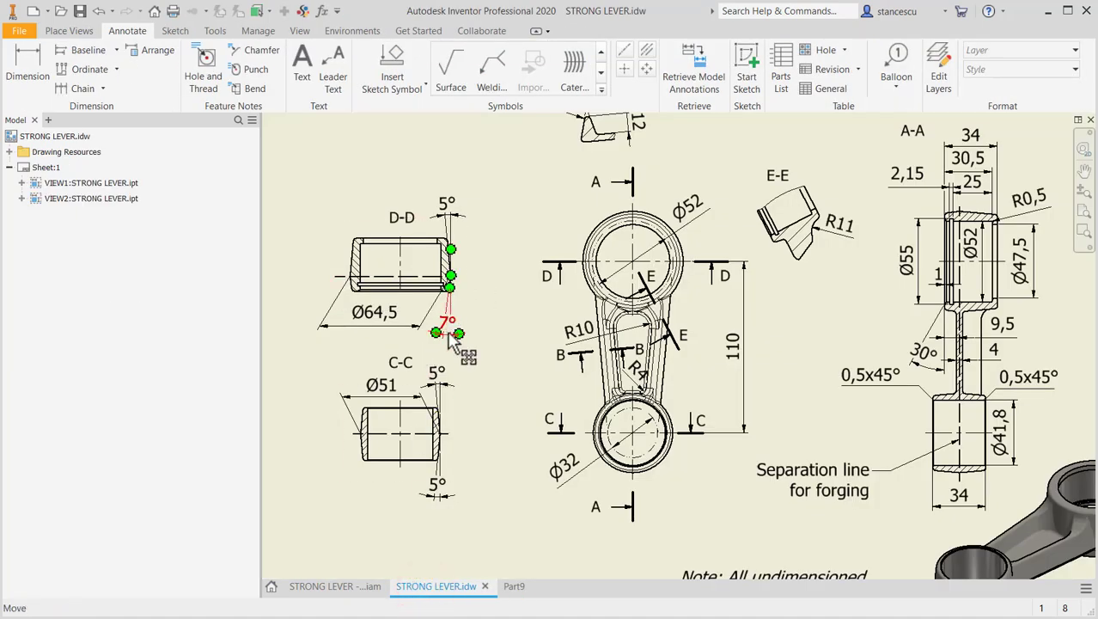
pyautogui.scroll(2, 450, 331)
pyautogui.moveTo(559, 320); pyautogui.dragTo(557, 328, button='middle')
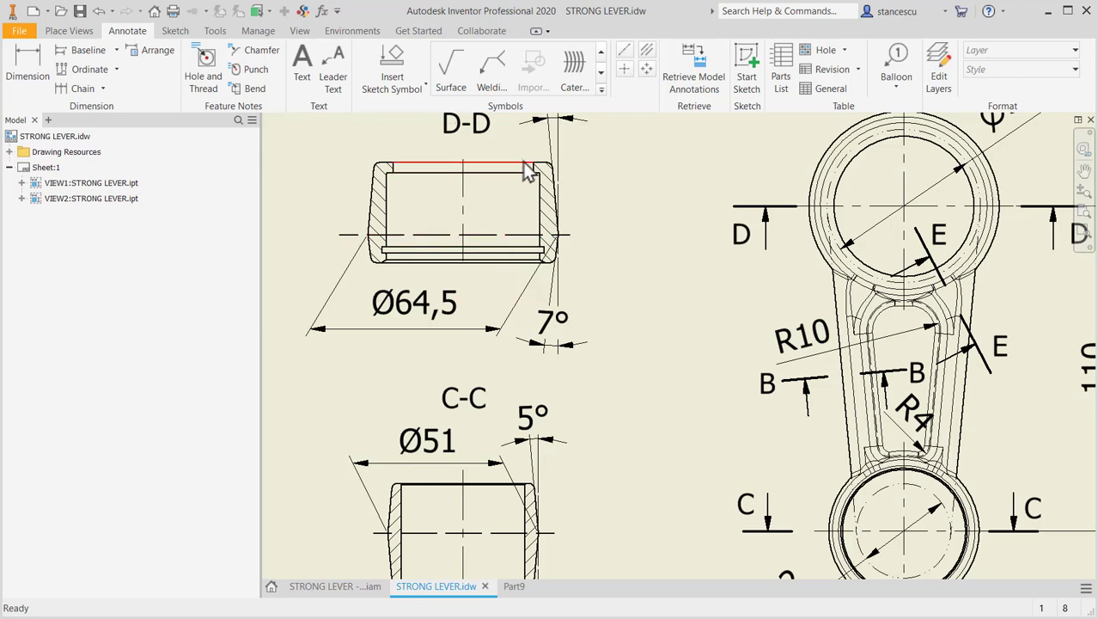
pyautogui.moveTo(554, 327); pyautogui.dragTo(563, 421, button='middle')
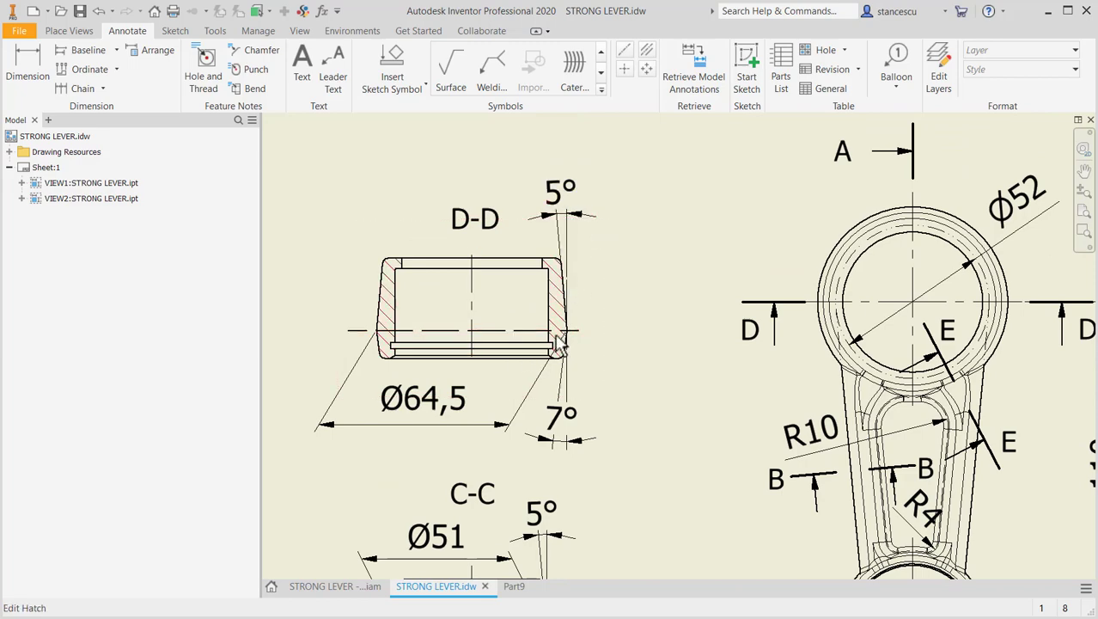
pyautogui.moveTo(741, 345); pyautogui.dragTo(400, 312, button='middle')
pyautogui.moveTo(760, 363)
pyautogui.mouseDown(button='middle')
pyautogui.moveTo(473, 454)
pyautogui.moveTo(601, 395)
pyautogui.moveTo(552, 417)
pyautogui.moveTo(543, 441)
pyautogui.moveTo(589, 410)
pyautogui.moveTo(574, 247)
pyautogui.moveTo(584, 172)
pyautogui.moveTo(610, 437)
pyautogui.mouseUp(button='middle')
pyautogui.click(831, 148)
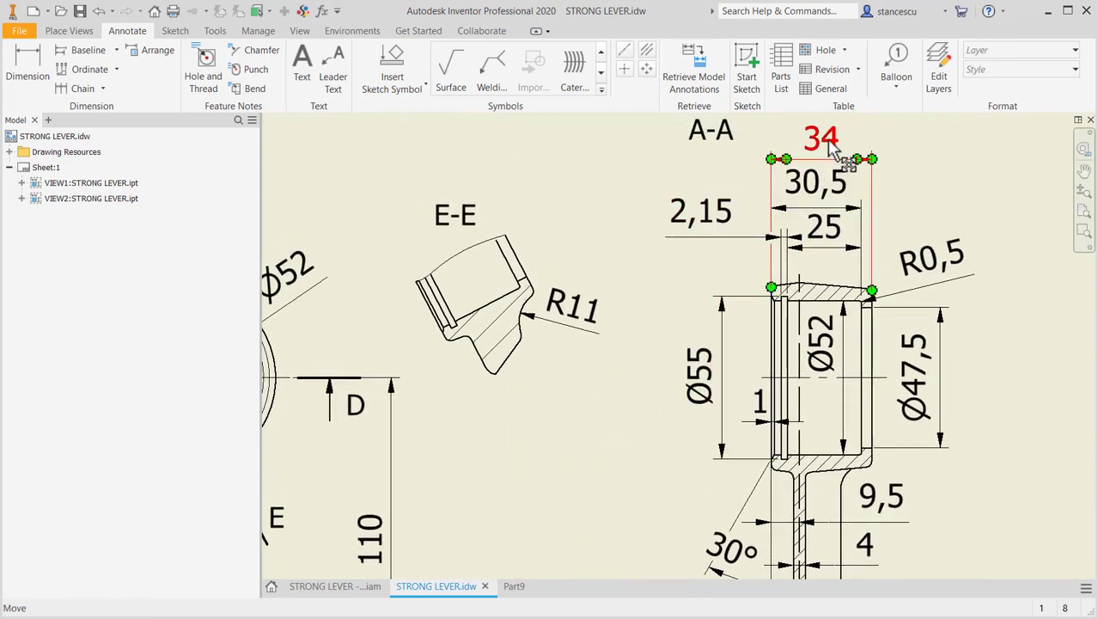
pyautogui.click(735, 250)
pyautogui.click(825, 361)
pyautogui.click(851, 356)
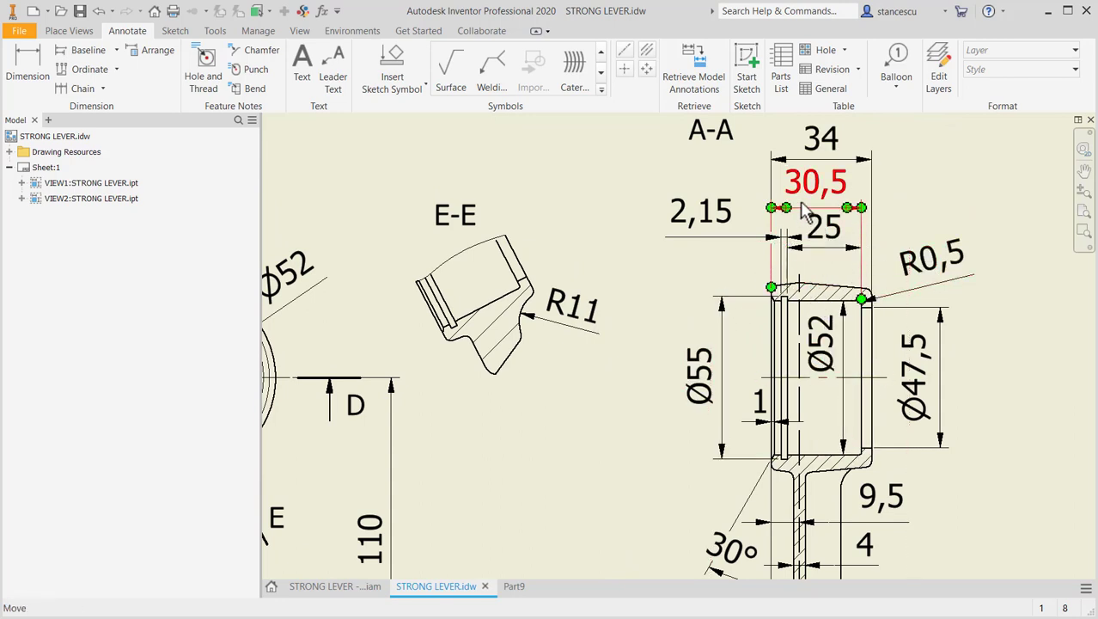
# Step: Examine the large boss's widths and diameters in section A-A of the drawing, and check the part's parameter list
pyautogui.moveTo(815, 389); pyautogui.dragTo(831, 298, button='middle')
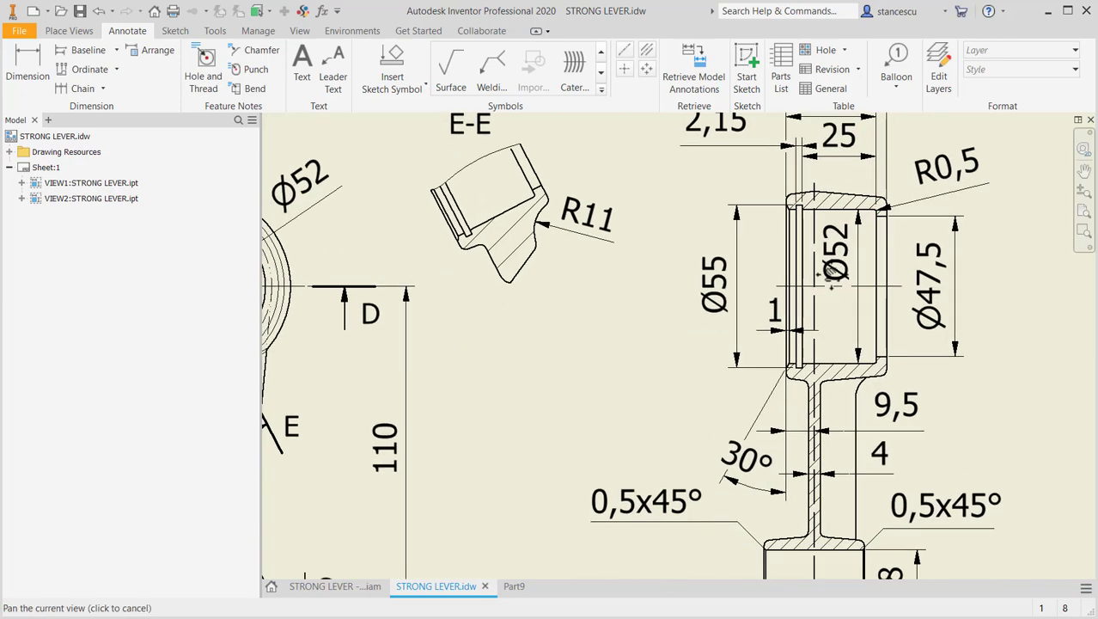
pyautogui.moveTo(823, 348)
pyautogui.mouseDown(button='middle')
pyautogui.moveTo(832, 259)
pyautogui.moveTo(848, 432)
pyautogui.mouseUp(button='middle')
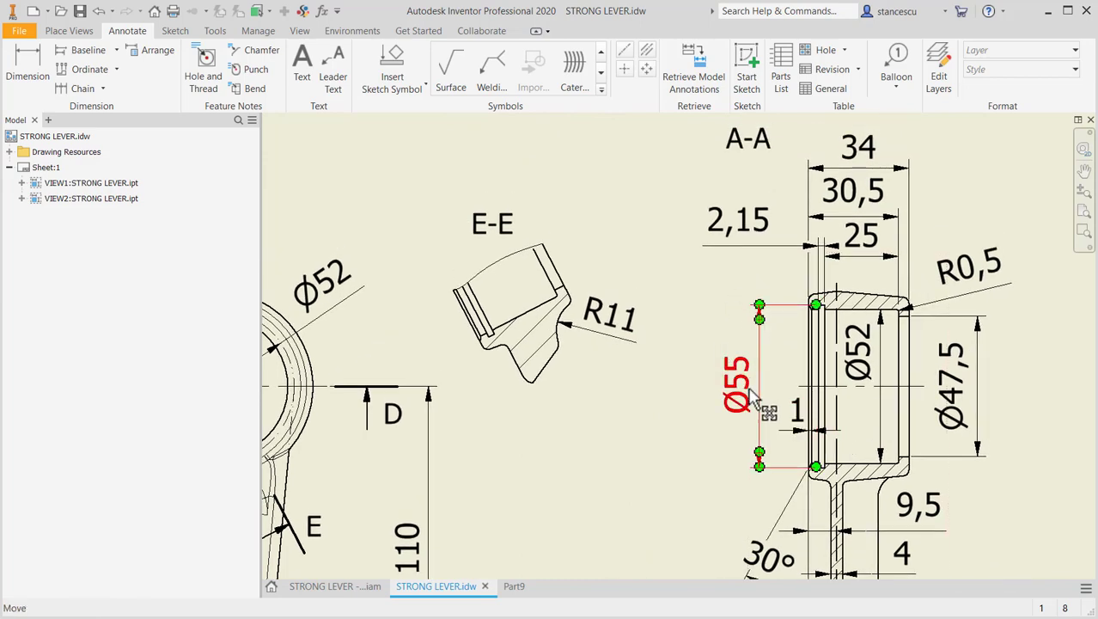
pyautogui.moveTo(922, 515); pyautogui.dragTo(927, 373, button='middle')
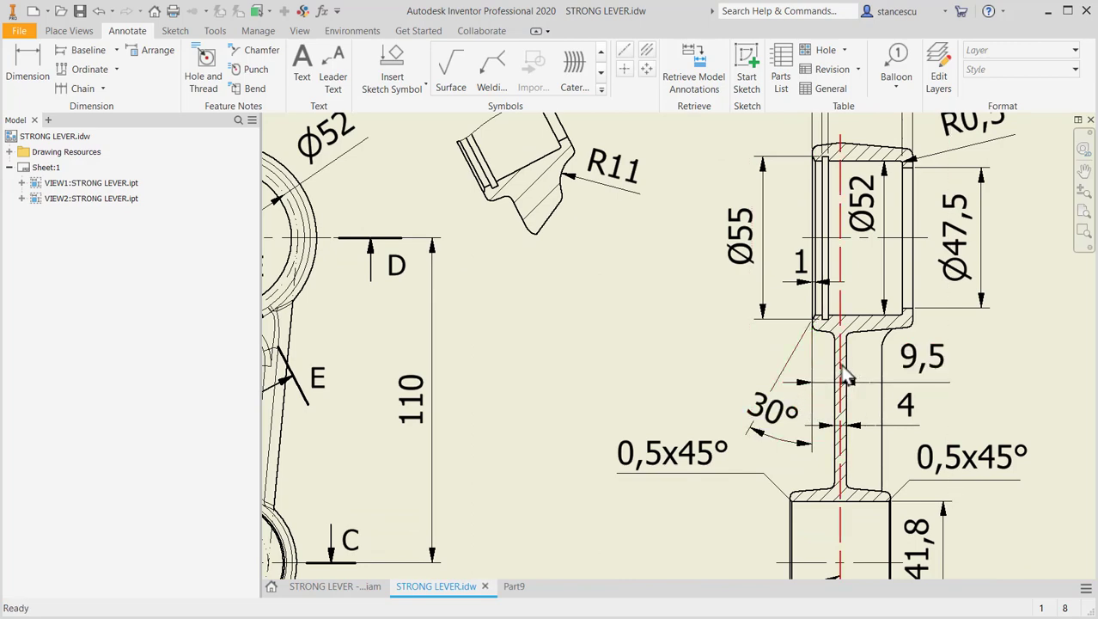
pyautogui.moveTo(719, 331); pyautogui.dragTo(730, 442, button='middle')
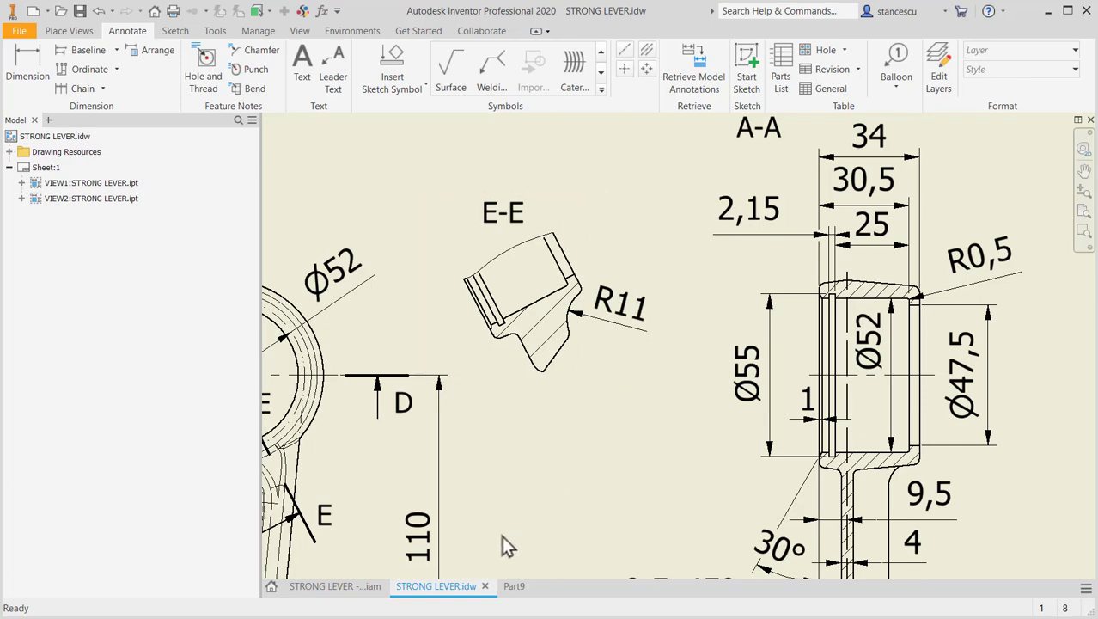
pyautogui.click(514, 586)
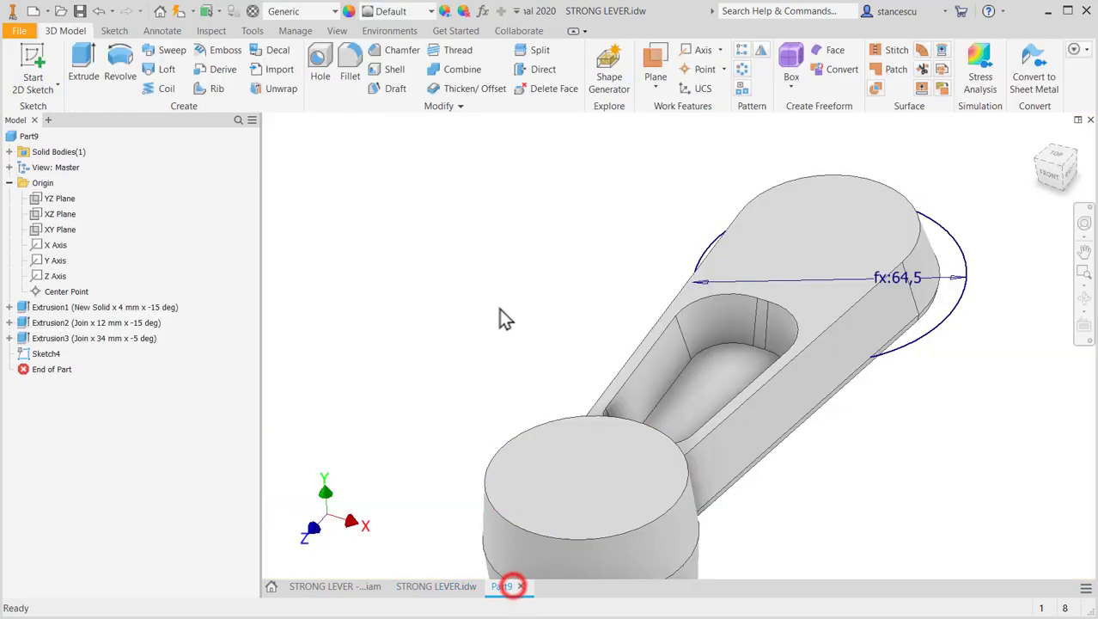
pyautogui.click(484, 12)
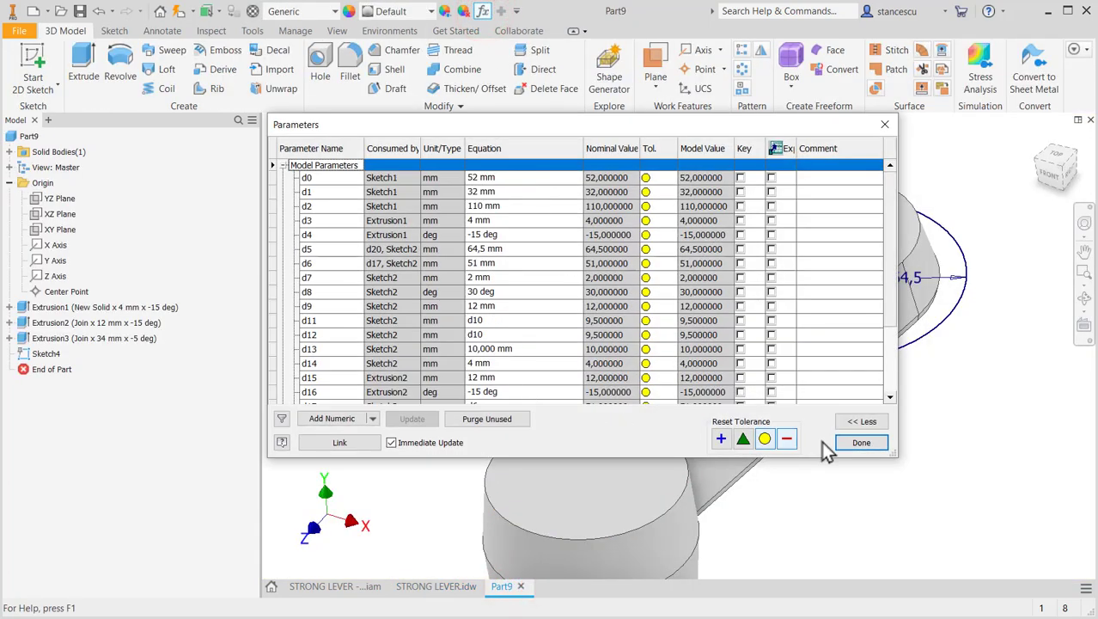
pyautogui.click(862, 443)
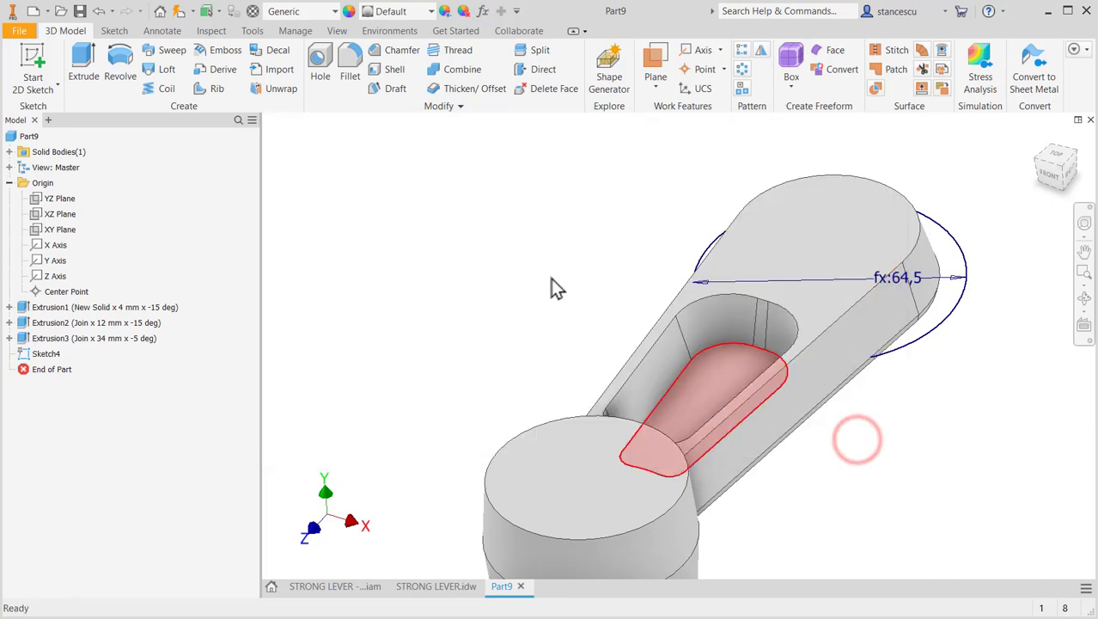
# Step: Set up an asymmetric extrusion of the large boss circle with Distance A of 34-9.5 mm and Taper A of -5 degrees
pyautogui.click(82, 62)
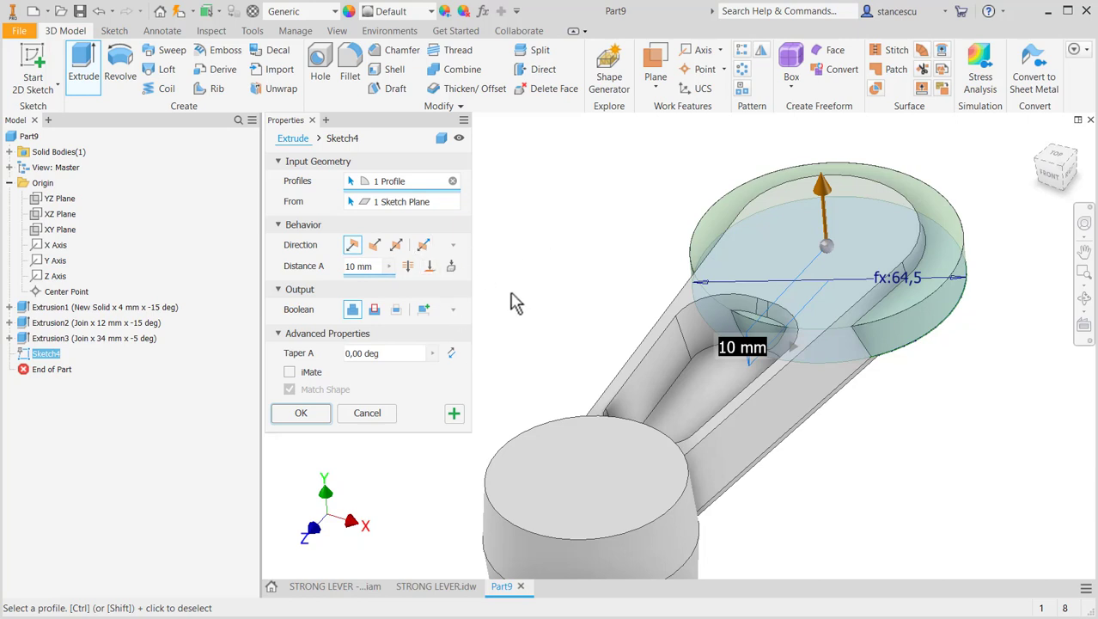
pyautogui.click(424, 246)
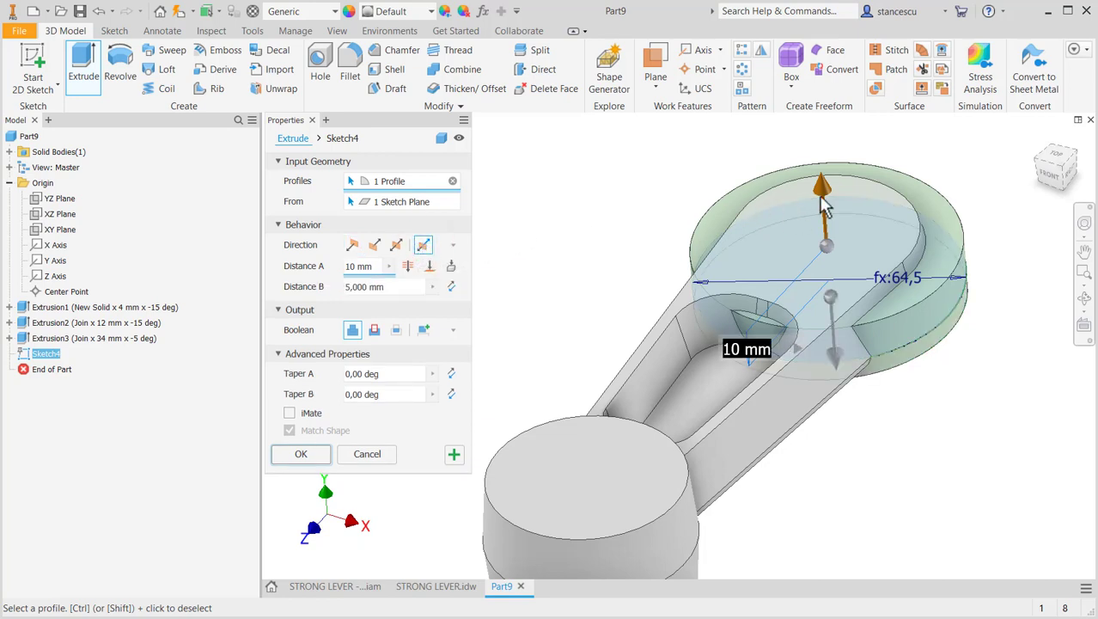
pyautogui.moveTo(825, 198); pyautogui.dragTo(813, 168)
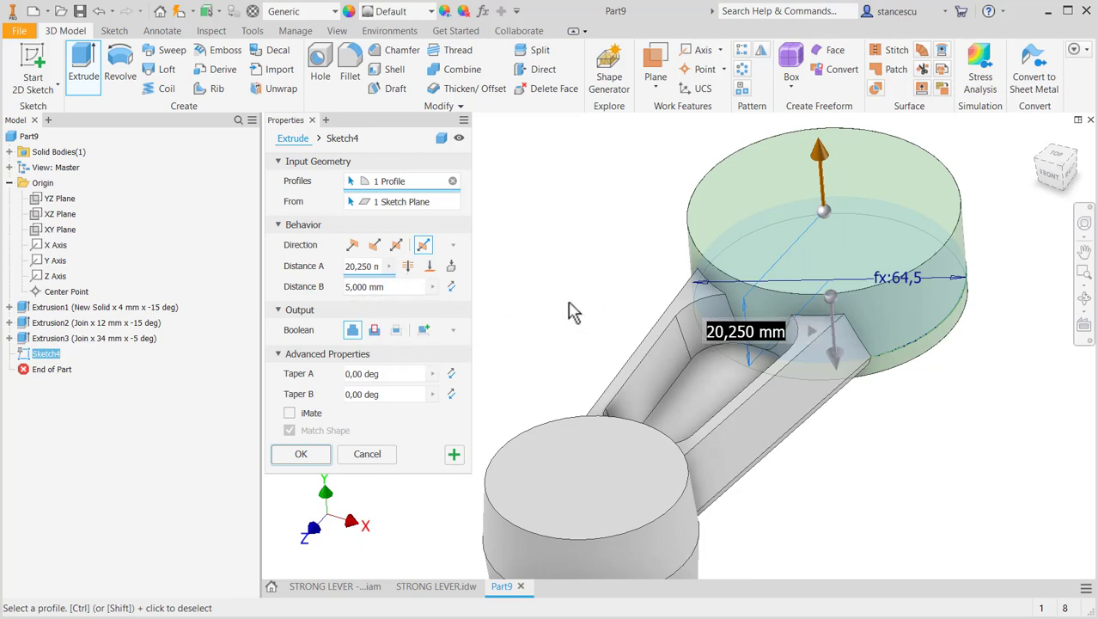
pyautogui.write('34')
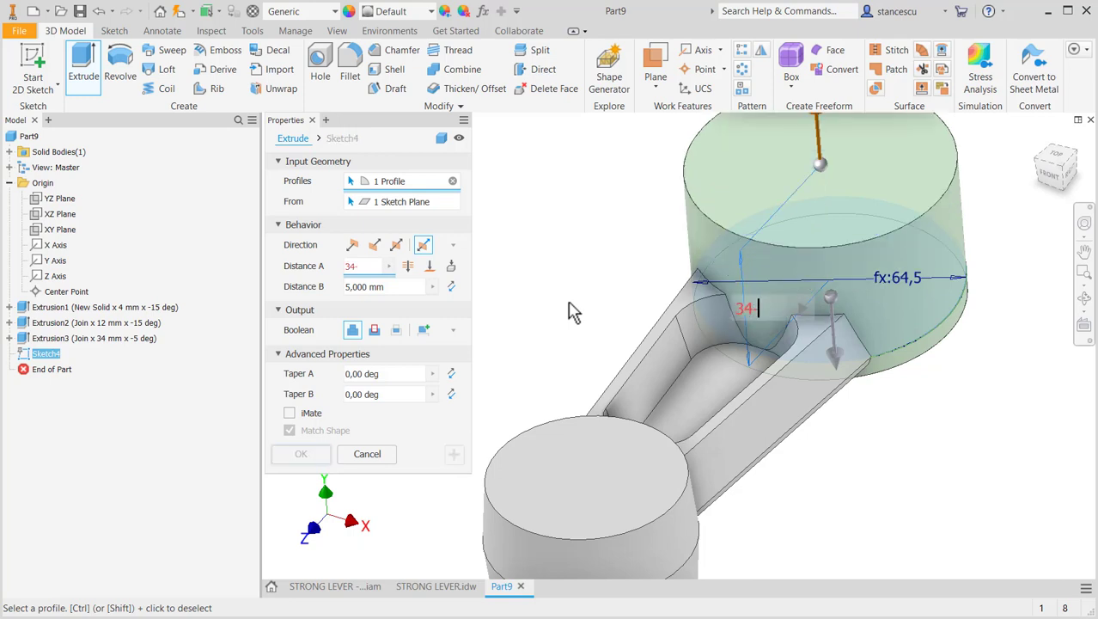
pyautogui.write('-9.5')
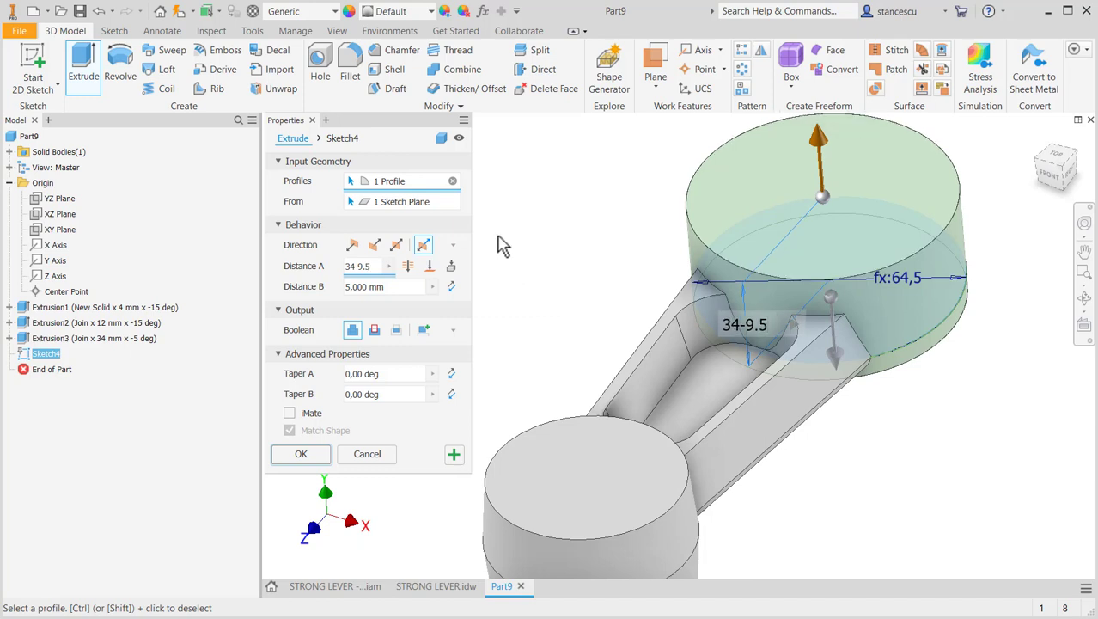
pyautogui.click(385, 374)
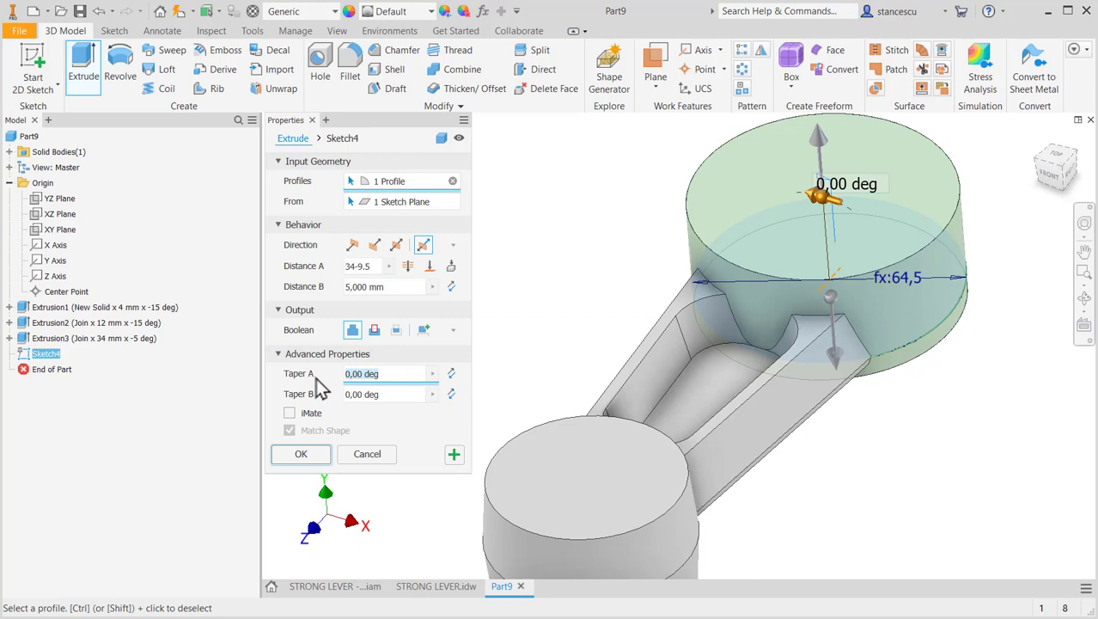
pyautogui.write('-5')
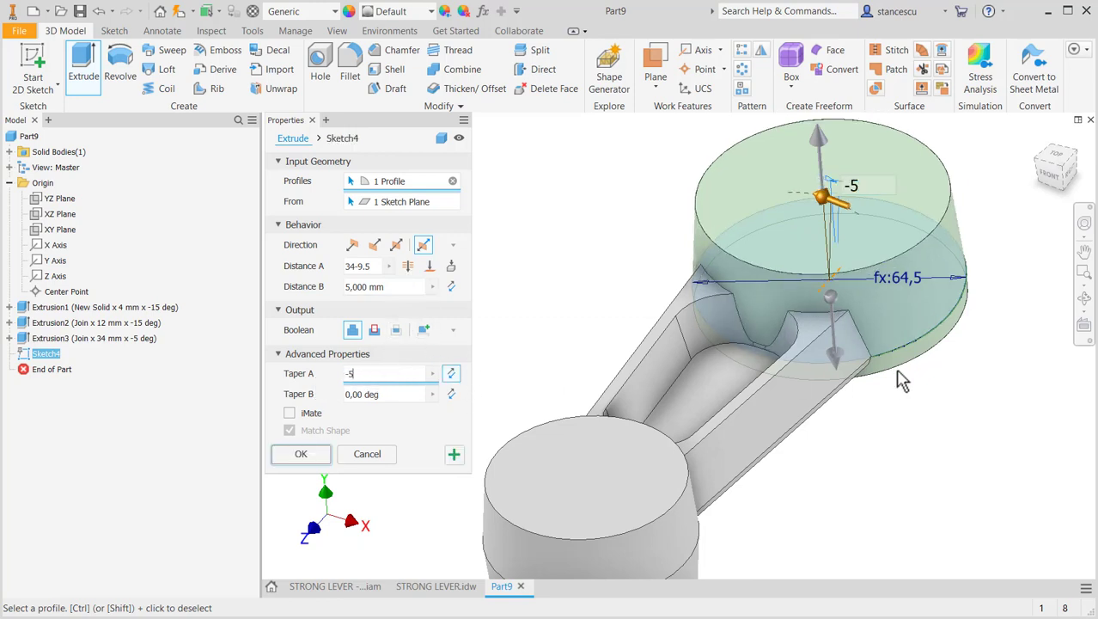
# Step: Set Distance B to 9.5 mm and Taper B to -7 degrees, and complete the large boss extrusion joined to the arm
pyautogui.keyDown('shift'); pyautogui.moveTo(867, 514); pyautogui.dragTo(861, 463, button='middle'); pyautogui.keyUp('shift')
pyautogui.moveTo(838, 378); pyautogui.dragTo(838, 403)
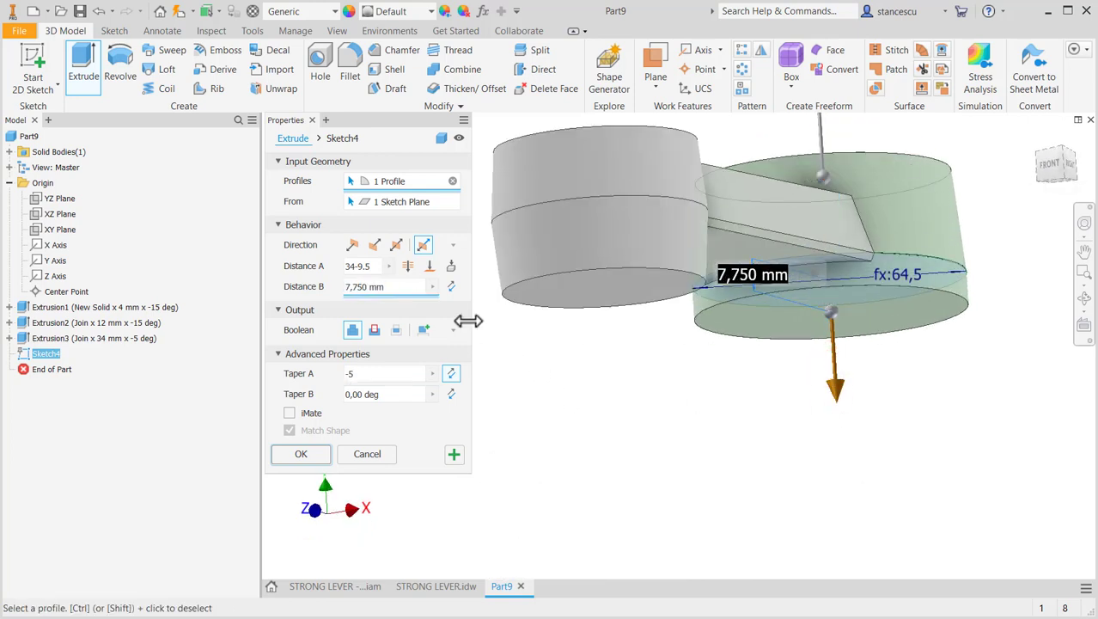
pyautogui.click(392, 289)
pyautogui.write('9.5')
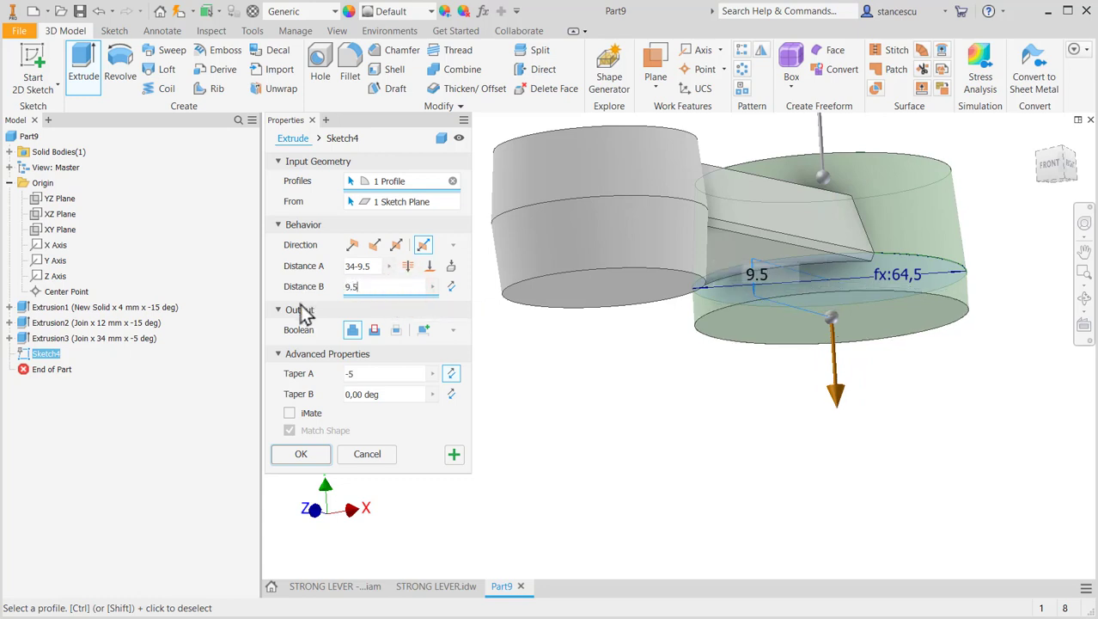
pyautogui.click(385, 391)
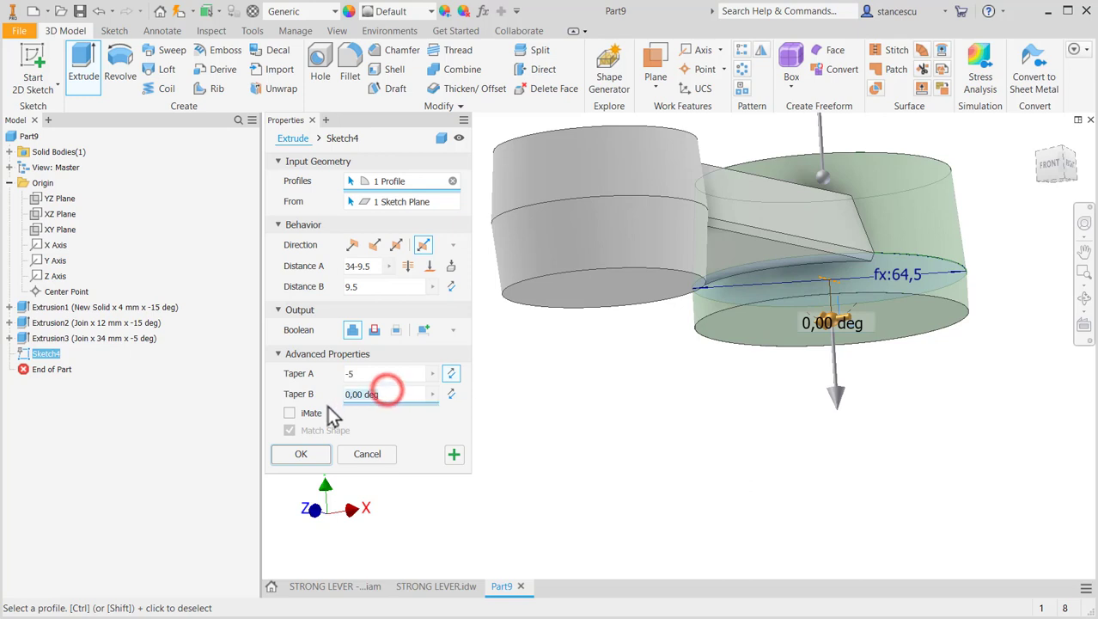
pyautogui.write('-7')
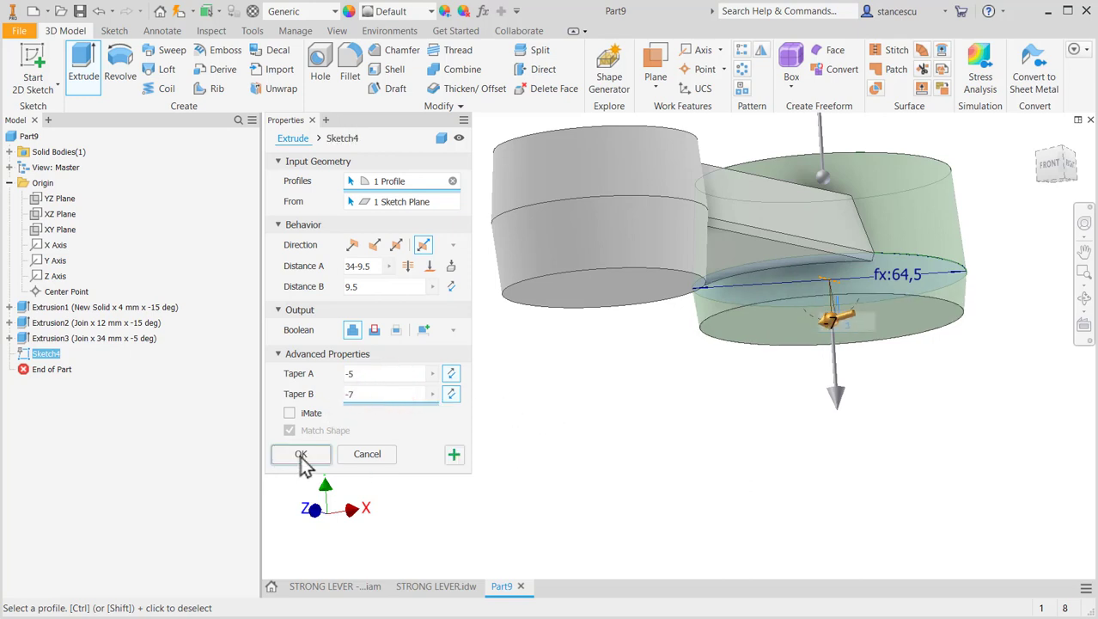
pyautogui.click(300, 456)
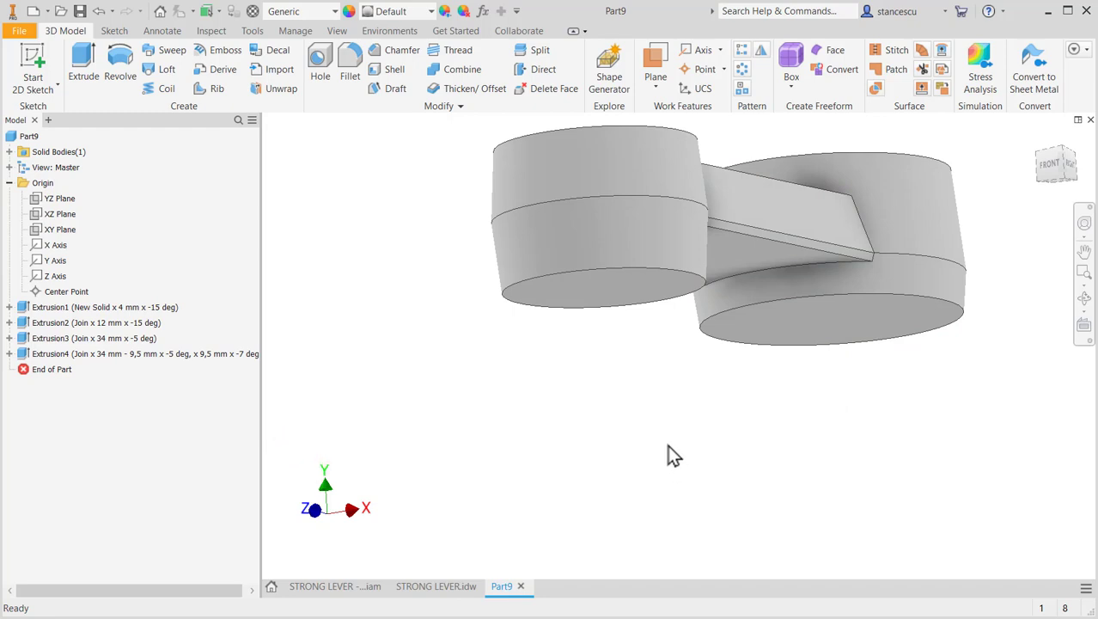
pyautogui.press('F6')
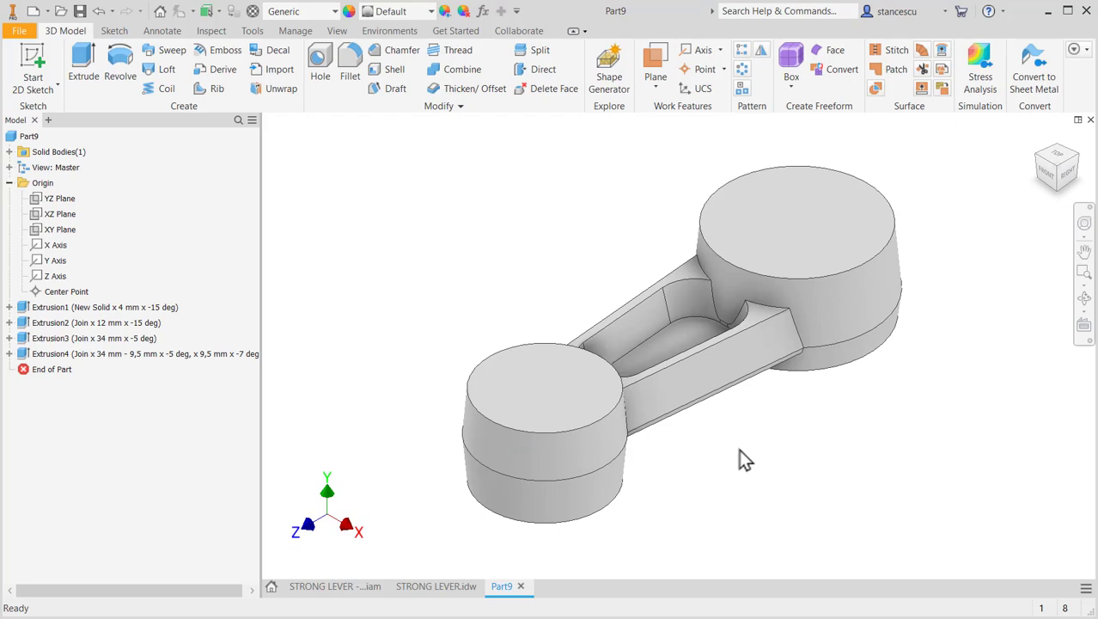
# Step: Examine section E-E, the shaded view and the note on undimensioned fillet radii in the STRONG LEVER drawing
pyautogui.click(438, 588)
pyautogui.moveTo(658, 451)
pyautogui.mouseDown(button='middle')
pyautogui.moveTo(662, 434)
pyautogui.moveTo(735, 385)
pyautogui.moveTo(742, 396)
pyautogui.mouseUp(button='middle')
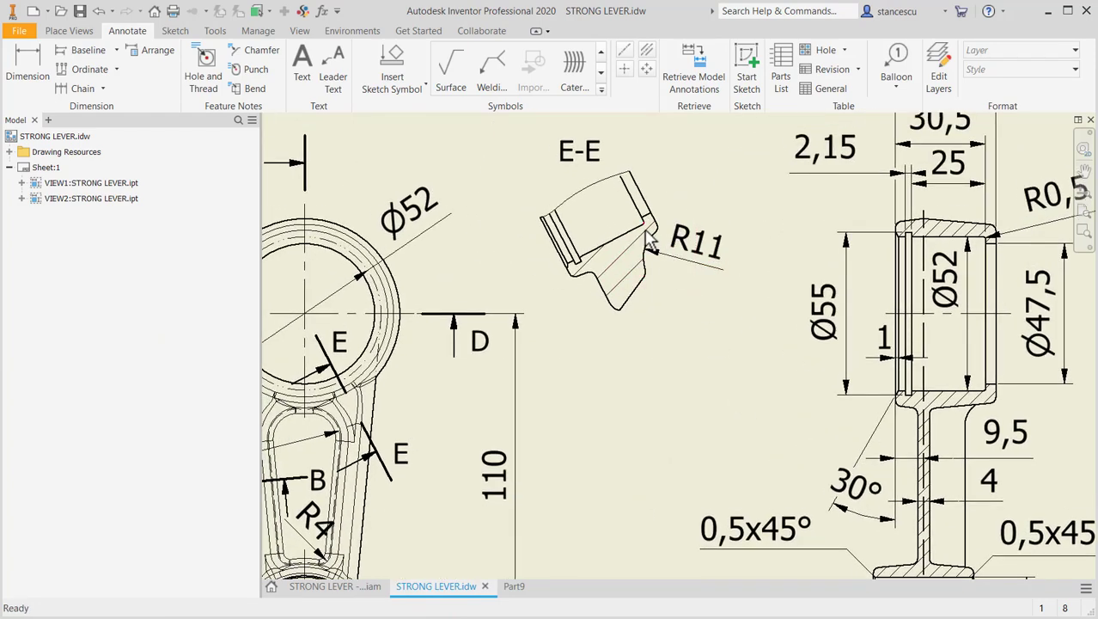
pyautogui.moveTo(679, 336); pyautogui.dragTo(693, 306, button='middle')
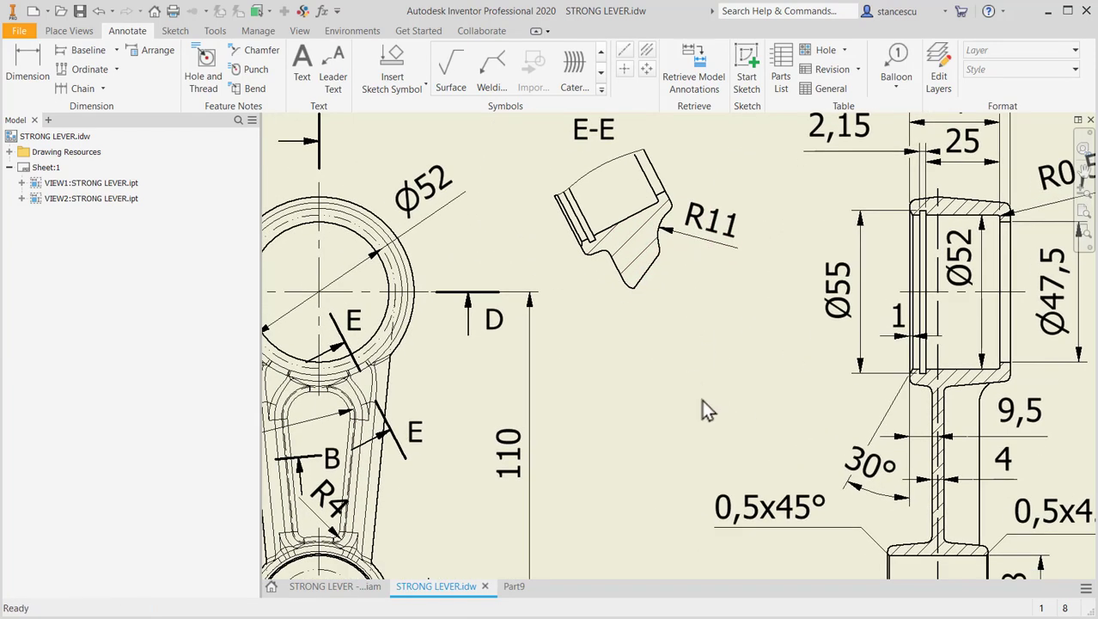
pyautogui.moveTo(703, 400); pyautogui.dragTo(473, 243, button='middle')
pyautogui.moveTo(699, 383); pyautogui.dragTo(559, 250, button='middle')
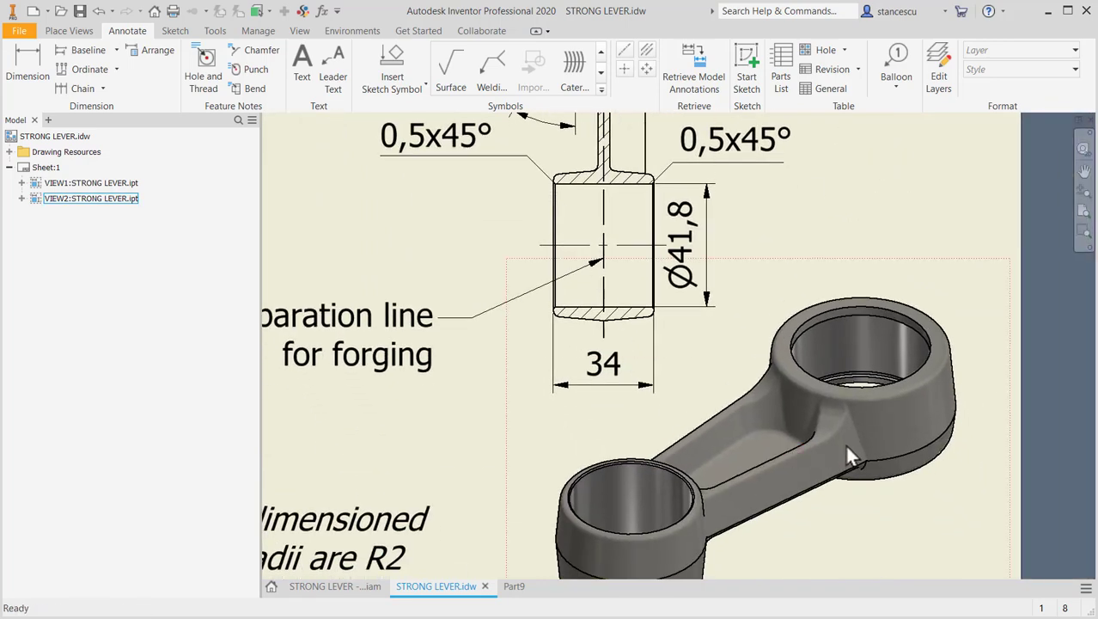
pyautogui.scroll(3, 847, 447)
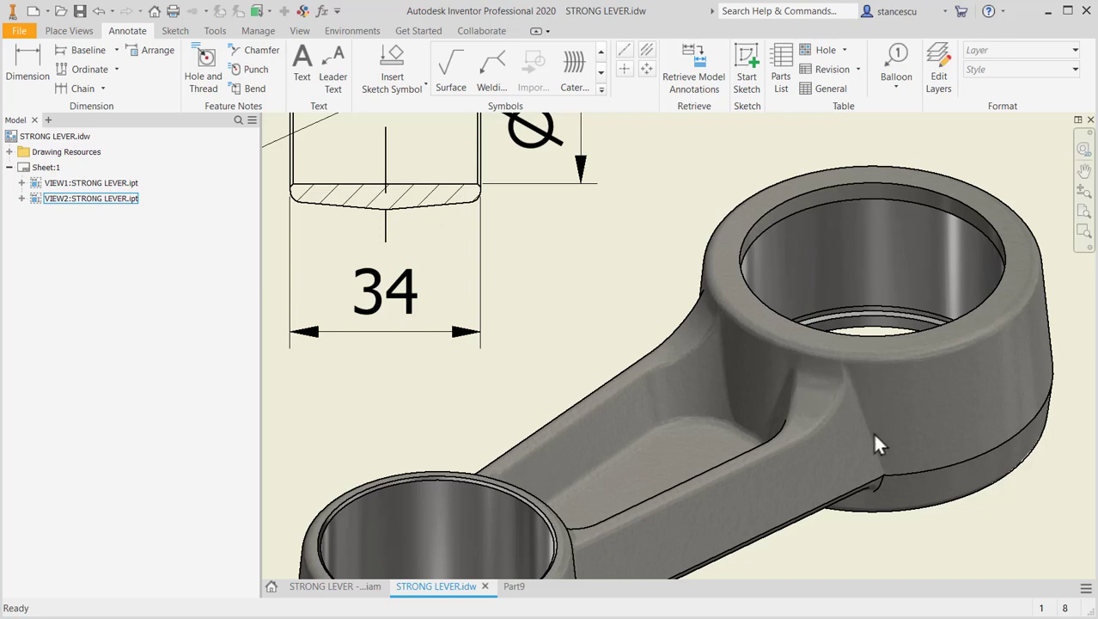
pyautogui.moveTo(752, 445); pyautogui.dragTo(903, 182, button='middle')
pyautogui.moveTo(741, 307); pyautogui.dragTo(895, 238, button='middle')
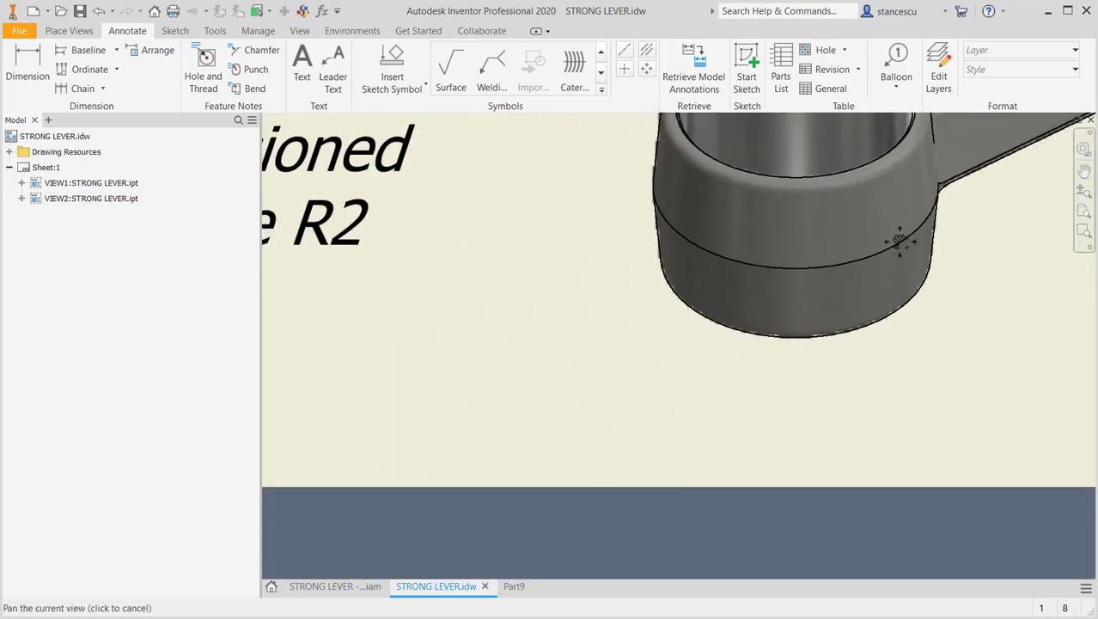
pyautogui.moveTo(728, 373); pyautogui.dragTo(934, 465, button='middle')
pyautogui.moveTo(558, 397); pyautogui.dragTo(882, 495, button='middle')
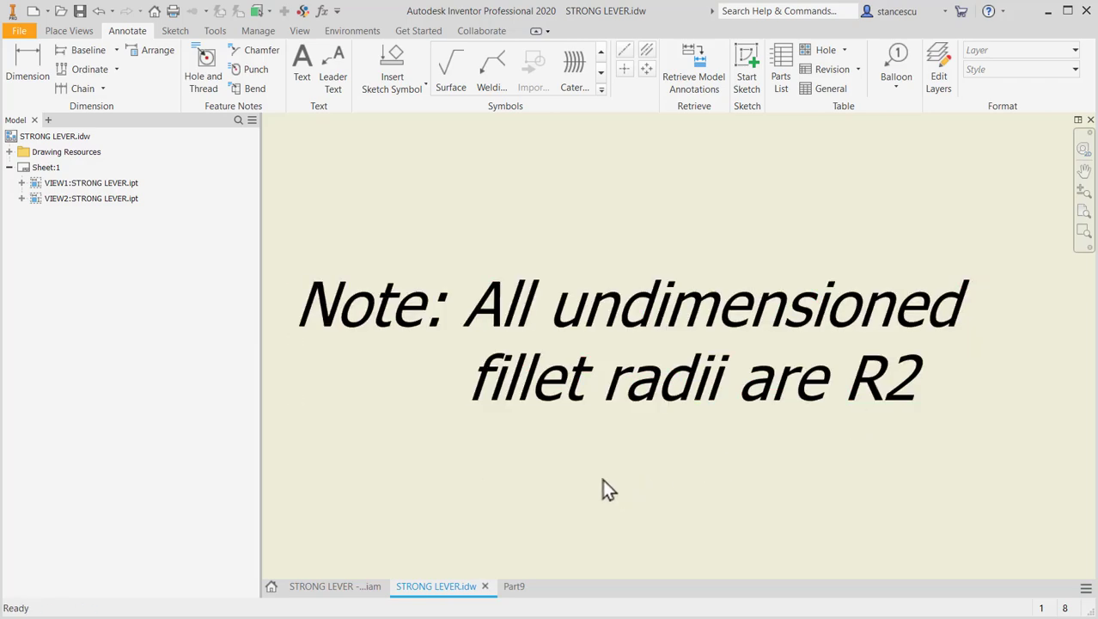
pyautogui.press('Home')
# Step: Fillet the two upper edges where the arm's rails meet the large boss with an 11 mm radius in Part9
pyautogui.click(515, 587)
pyautogui.click(510, 590)
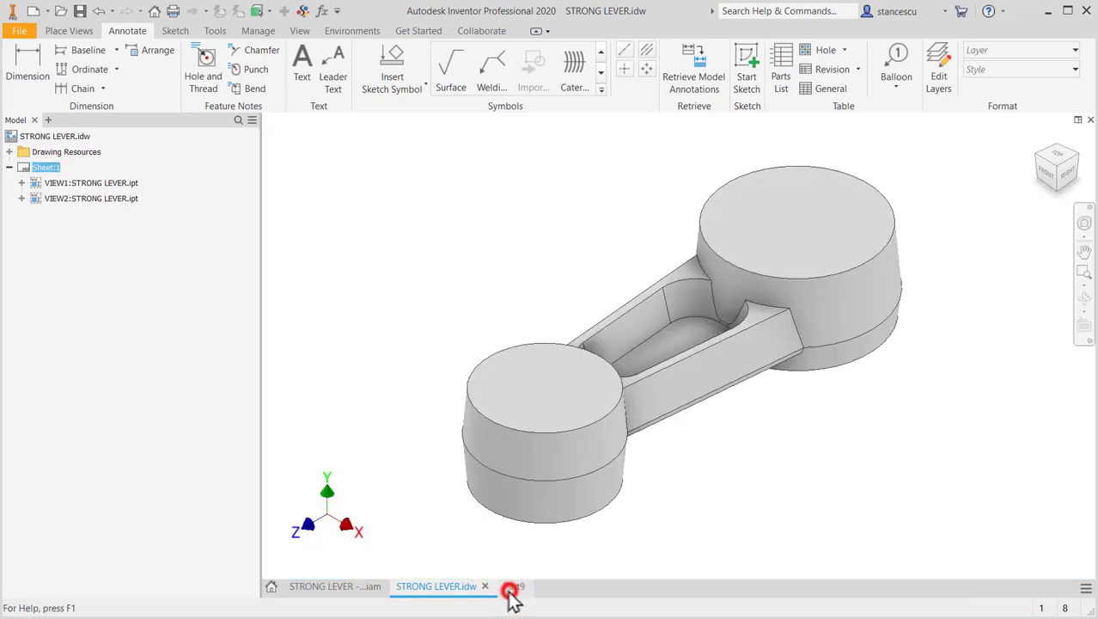
pyautogui.click(769, 308)
pyautogui.click(782, 298)
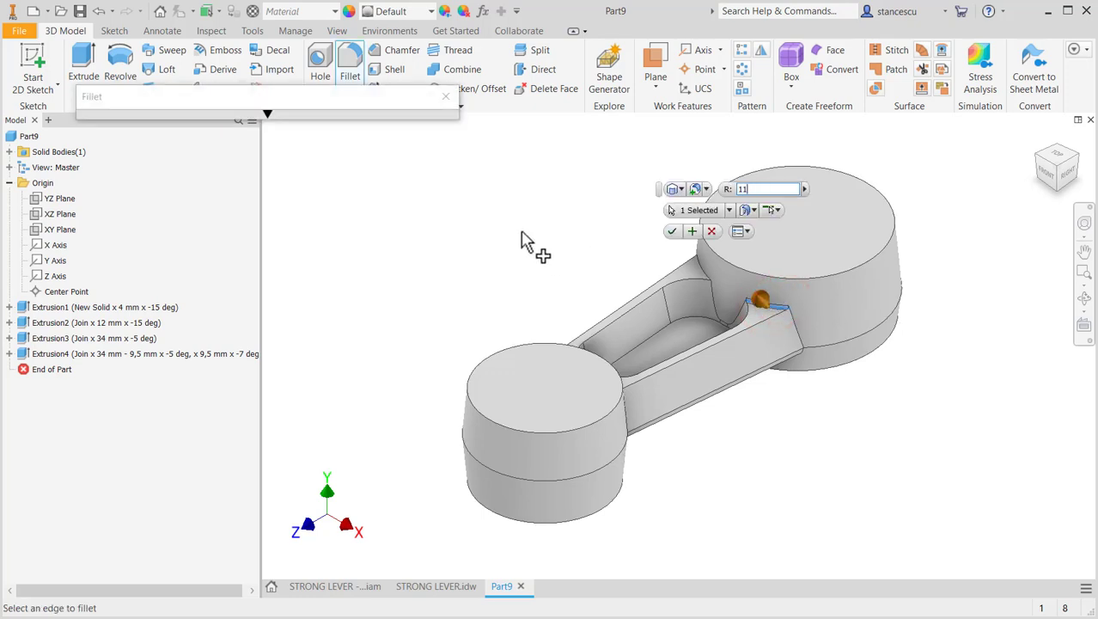
pyautogui.write('11')
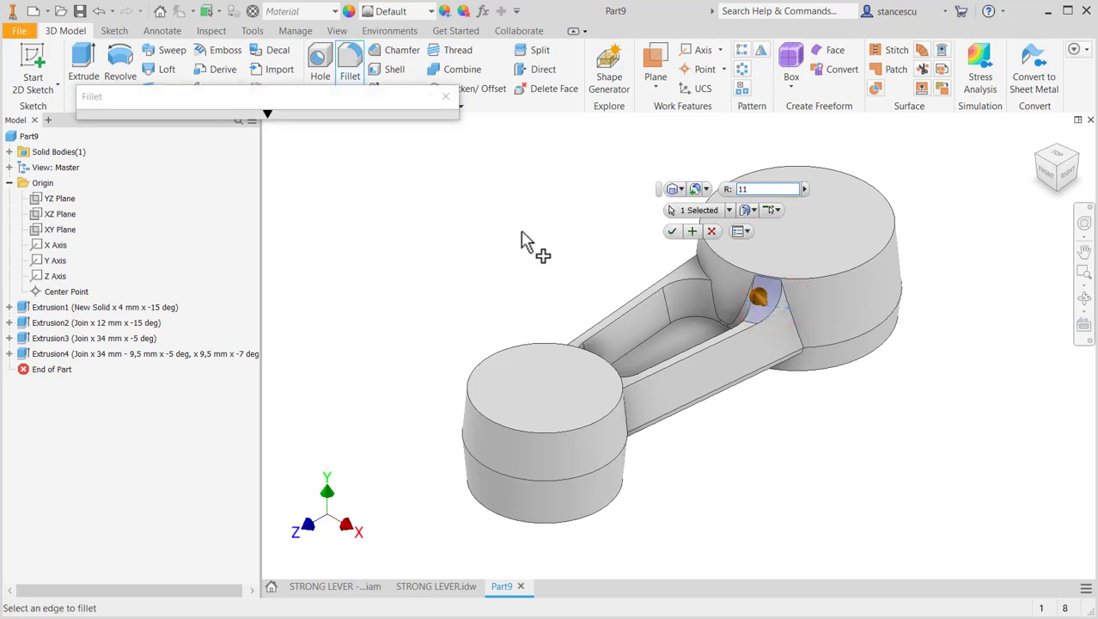
pyautogui.click(701, 265)
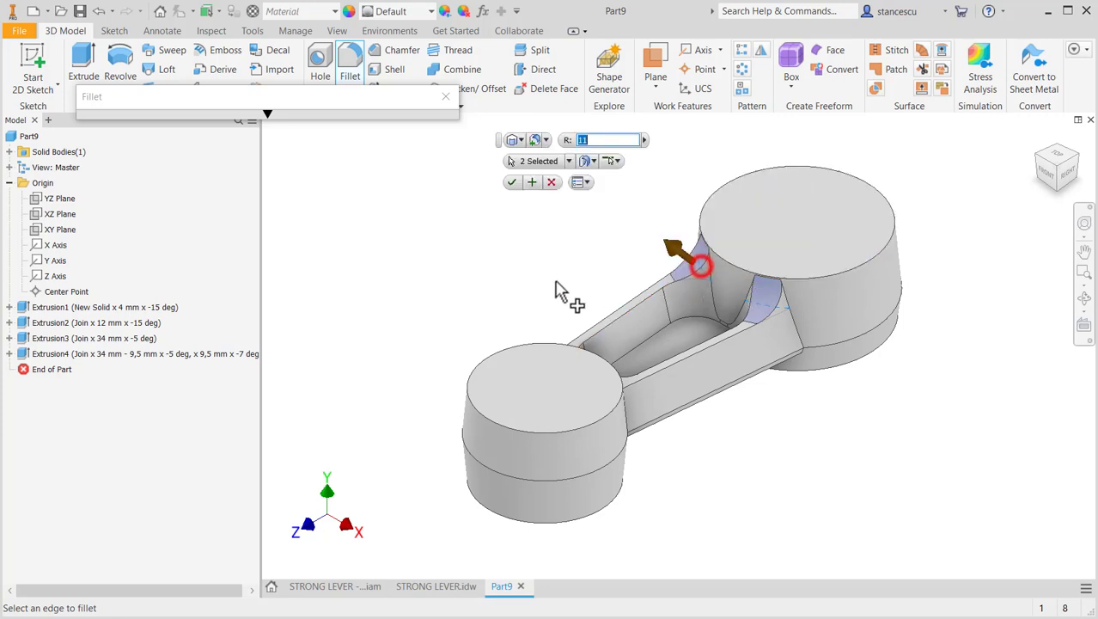
pyautogui.click(512, 183)
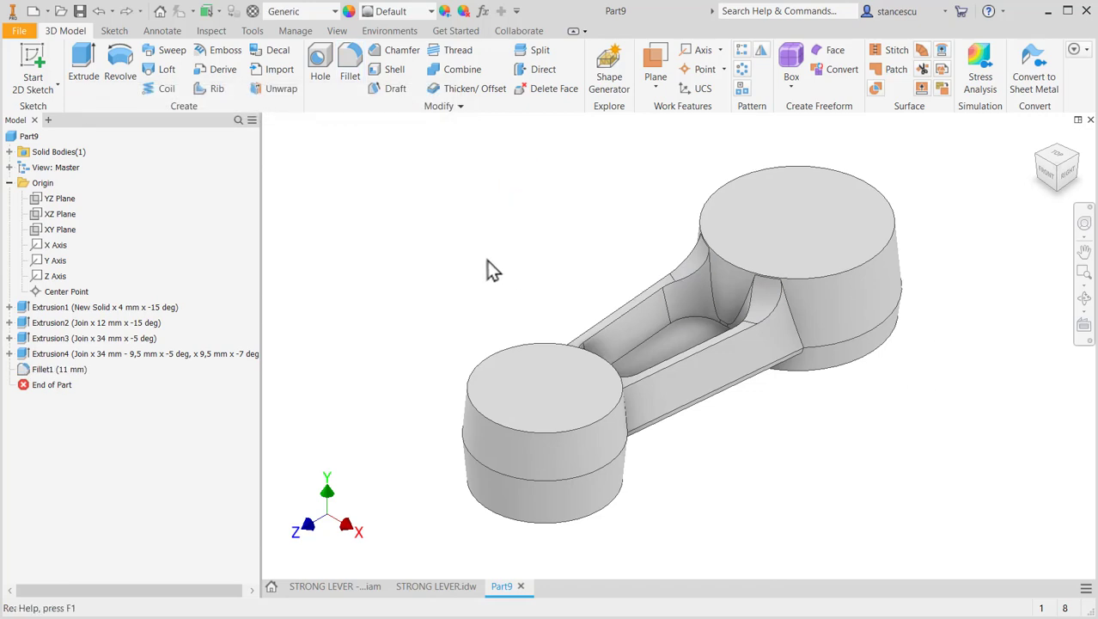
# Step: Fillet the upper edges of both arm rails and the arm's two lower outer edges with a 2 mm radius
pyautogui.click(636, 303)
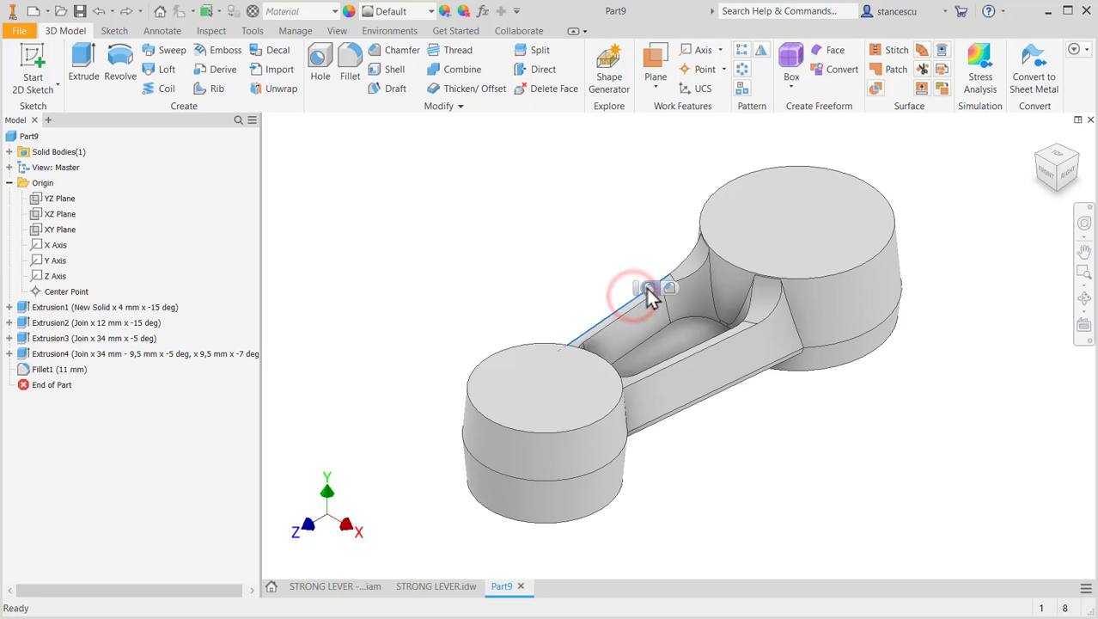
pyautogui.press('f')
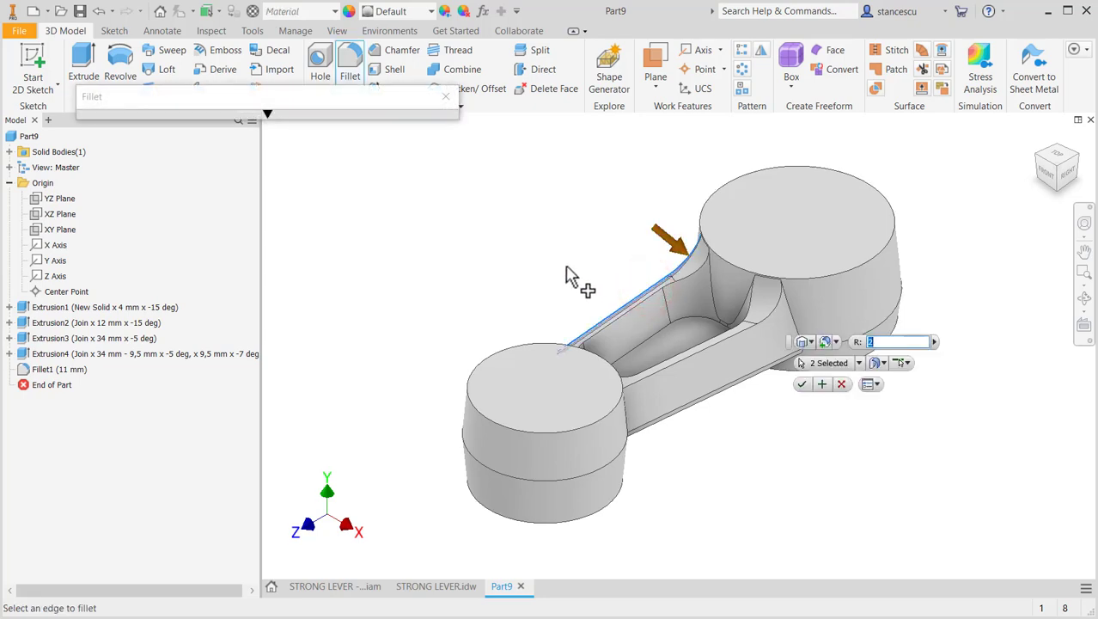
pyautogui.click(651, 296)
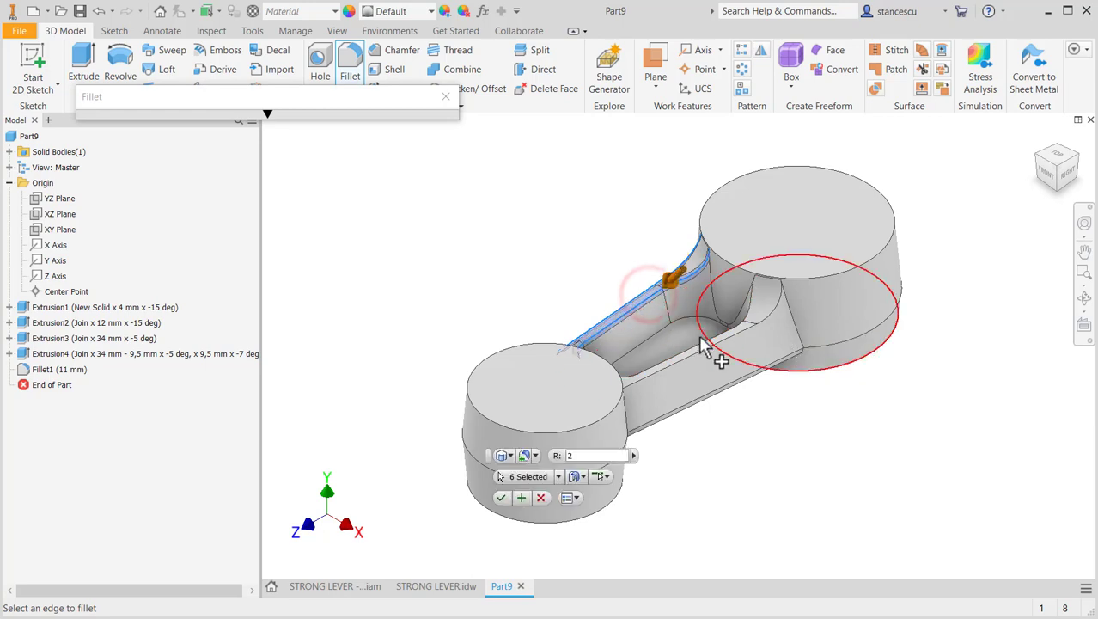
pyautogui.click(700, 341)
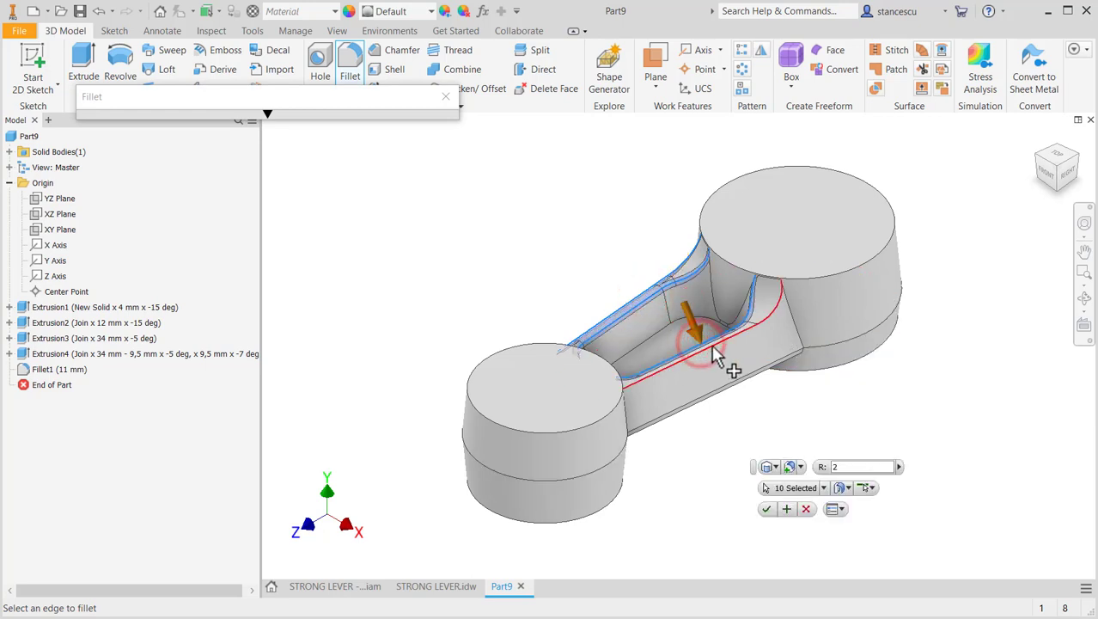
pyautogui.click(712, 348)
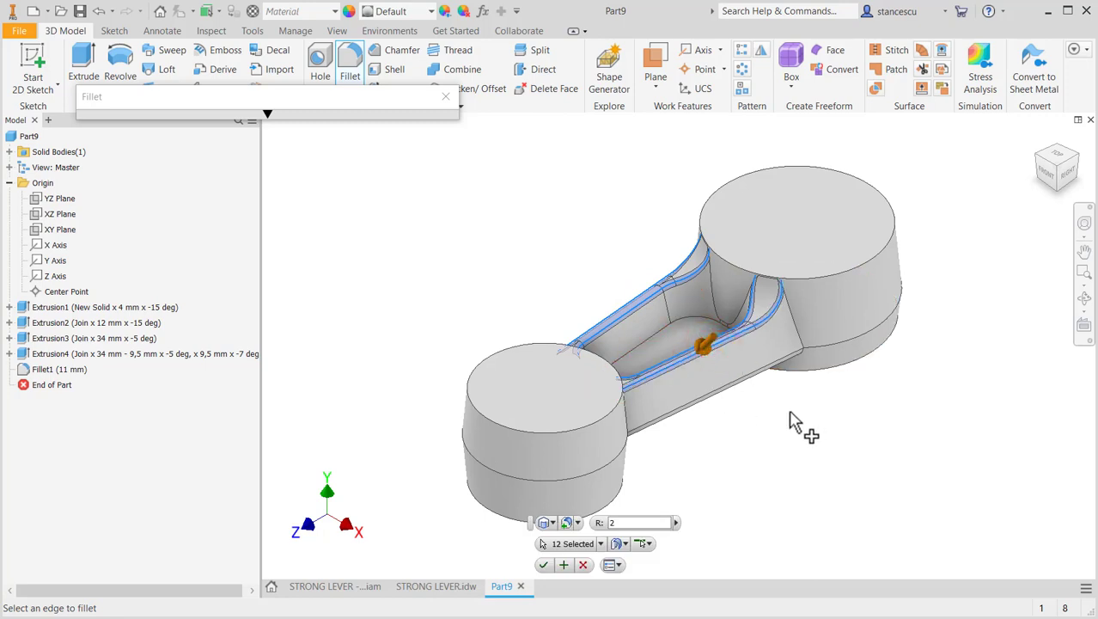
pyautogui.keyDown('shift'); pyautogui.moveTo(795, 423); pyautogui.dragTo(780, 363, button='middle'); pyautogui.keyUp('shift')
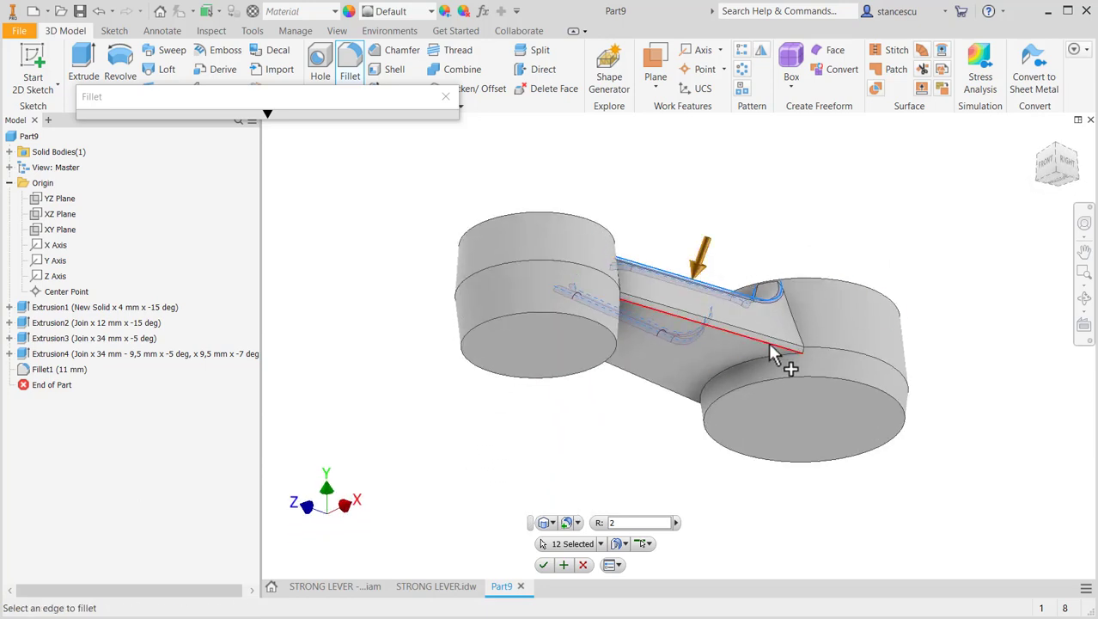
pyautogui.click(771, 354)
pyautogui.click(670, 399)
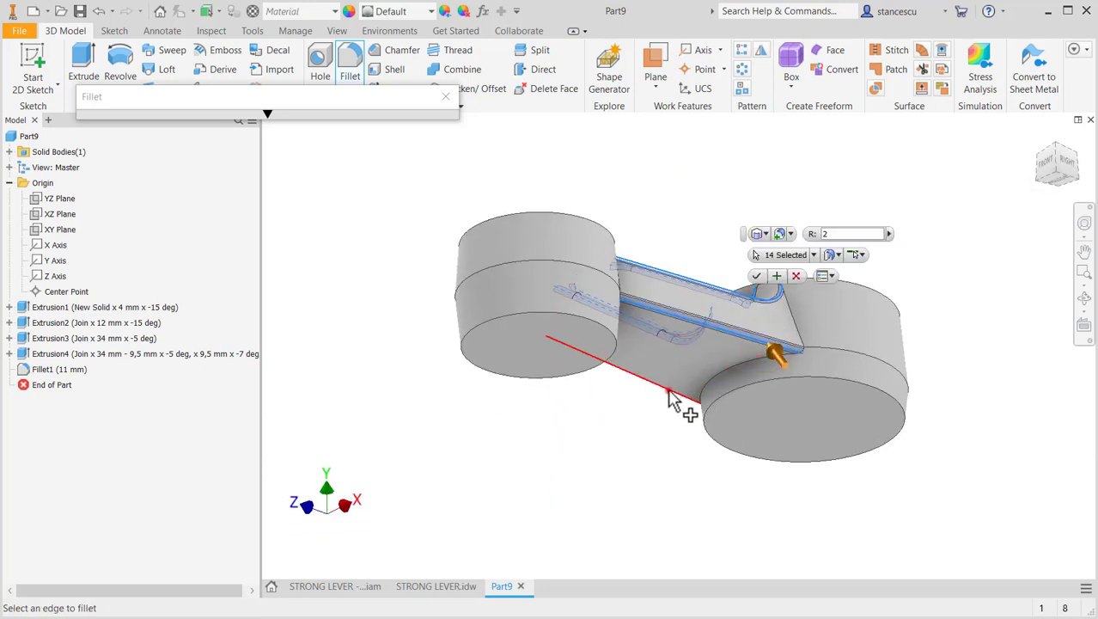
pyautogui.keyDown('shift'); pyautogui.moveTo(693, 443); pyautogui.dragTo(676, 489, button='middle'); pyautogui.keyUp('shift')
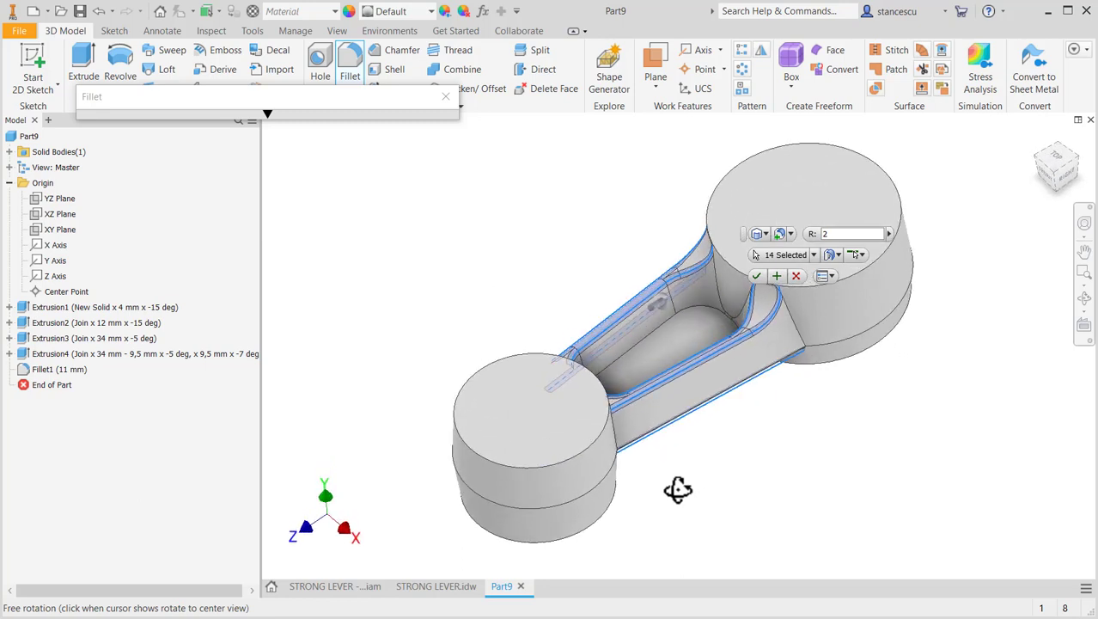
pyautogui.click(775, 275)
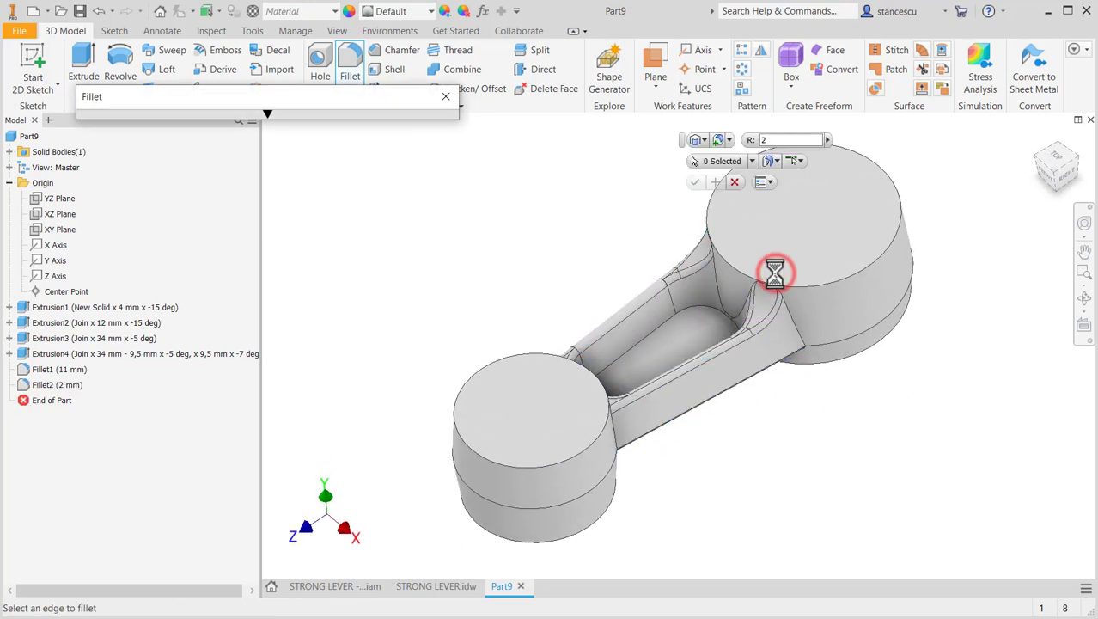
# Step: Fillet the edges where the arm meets the large and small bosses with a 2 mm radius
pyautogui.click(730, 320)
pyautogui.keyDown('shift'); pyautogui.moveTo(729, 346); pyautogui.dragTo(730, 454, button='middle'); pyautogui.keyUp('shift')
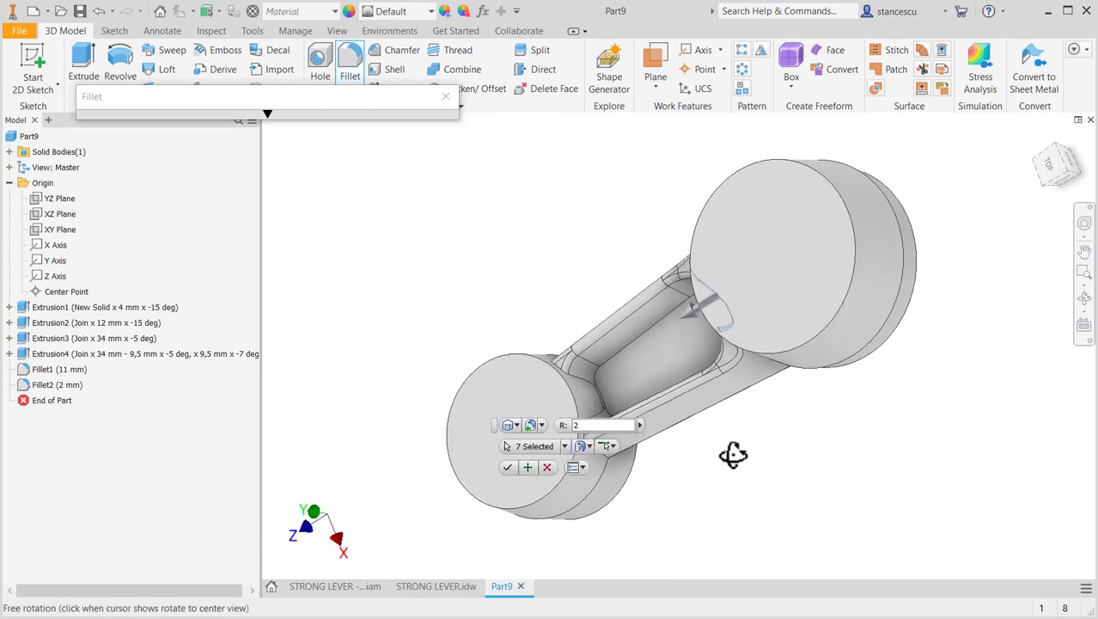
pyautogui.click(582, 391)
pyautogui.moveTo(793, 420)
pyautogui.keyDown('shift'); pyautogui.mouseDown(button='middle')
pyautogui.moveTo(822, 371)
pyautogui.moveTo(851, 366)
pyautogui.moveTo(784, 339)
pyautogui.moveTo(776, 374)
pyautogui.moveTo(817, 344)
pyautogui.moveTo(829, 417)
pyautogui.moveTo(783, 402)
pyautogui.moveTo(796, 418)
pyautogui.mouseUp(button='middle'); pyautogui.keyUp('shift')
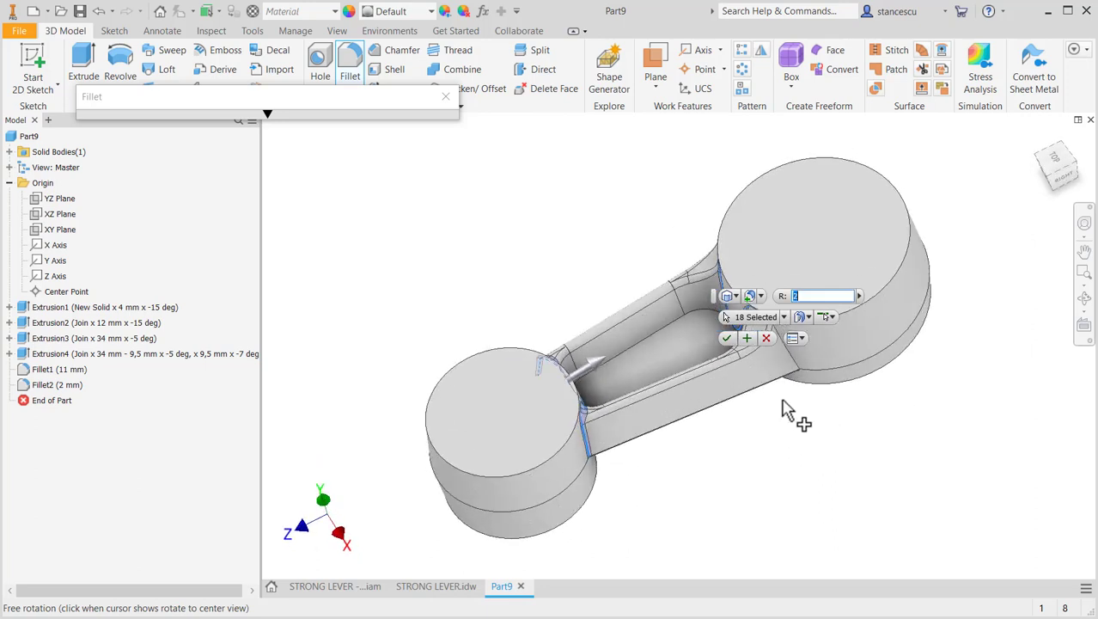
pyautogui.click(747, 339)
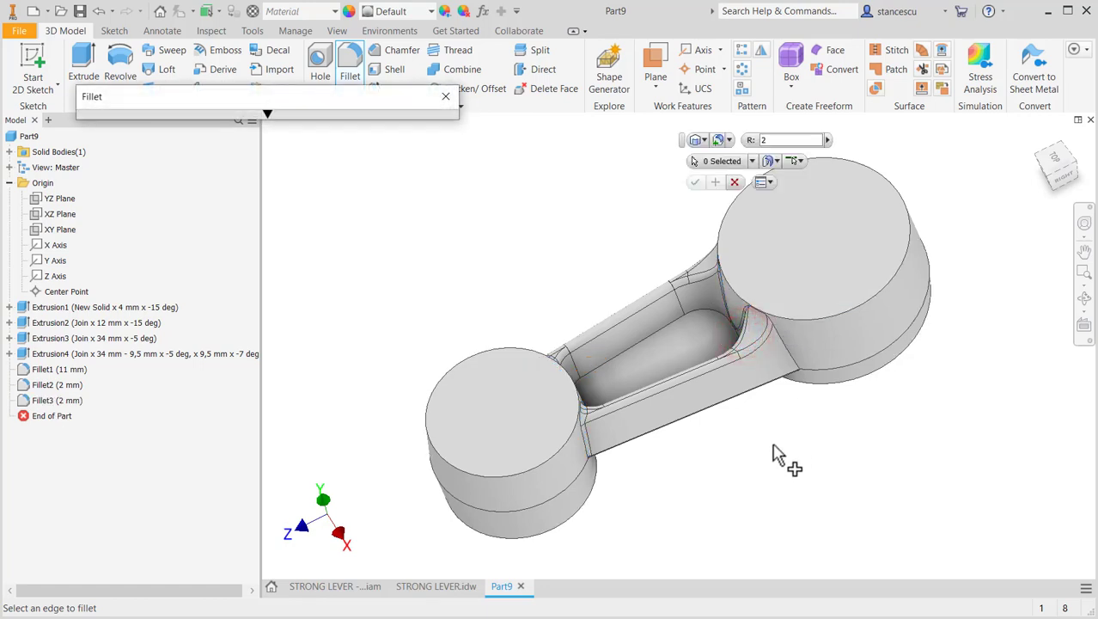
# Step: Fillet the edge loop around the floor of the arm's pocket with a 2 mm radius
pyautogui.keyDown('shift'); pyautogui.moveTo(795, 456); pyautogui.dragTo(807, 434, button='middle'); pyautogui.keyUp('shift')
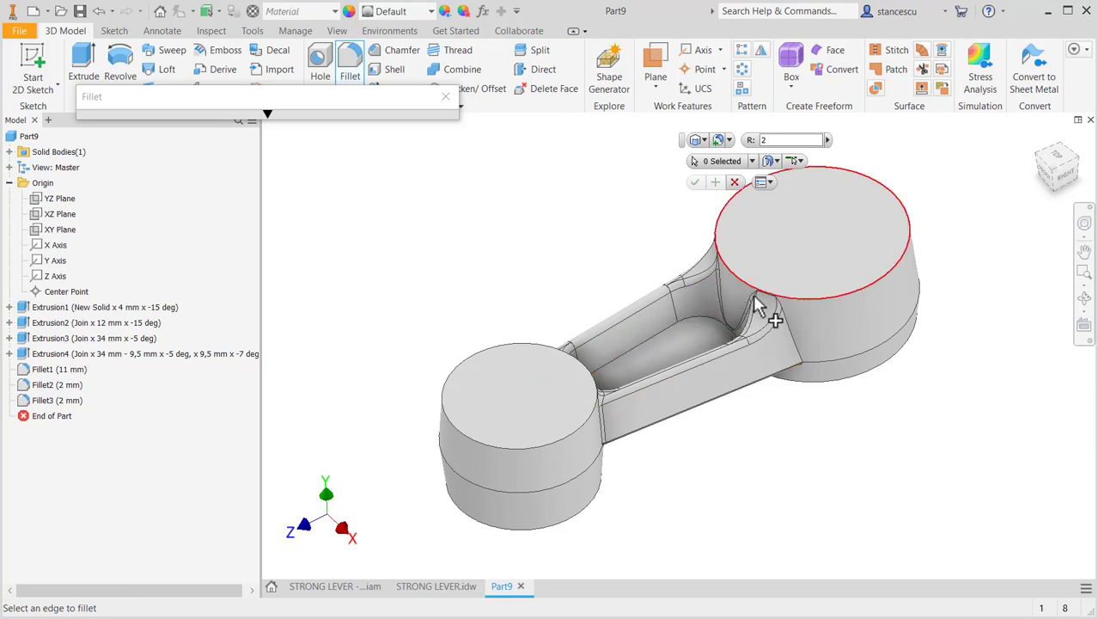
pyautogui.click(658, 341)
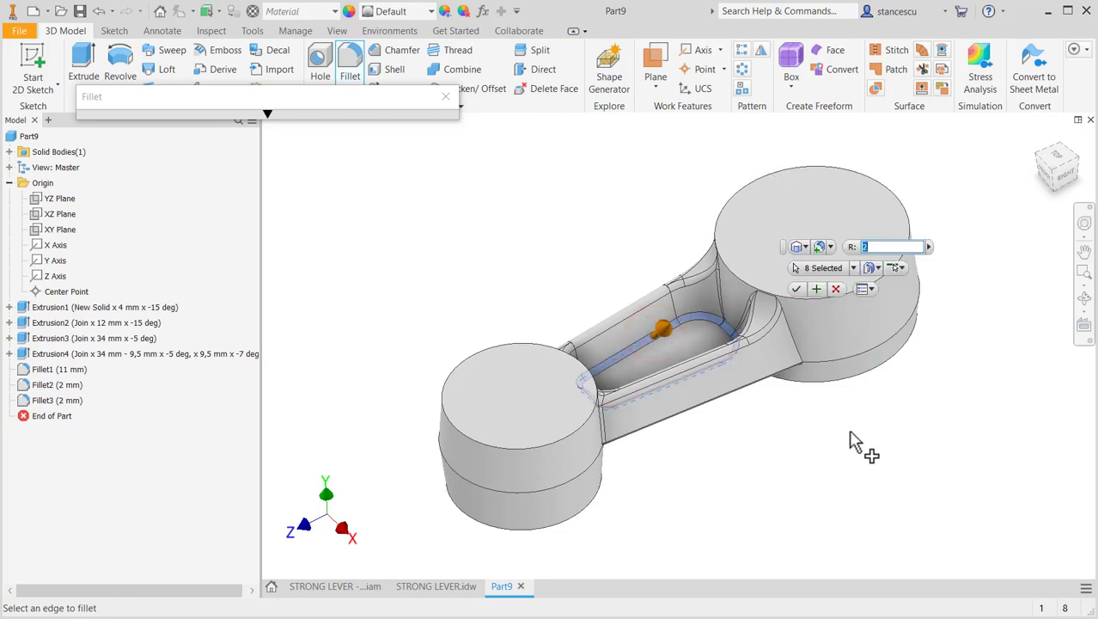
pyautogui.click(817, 290)
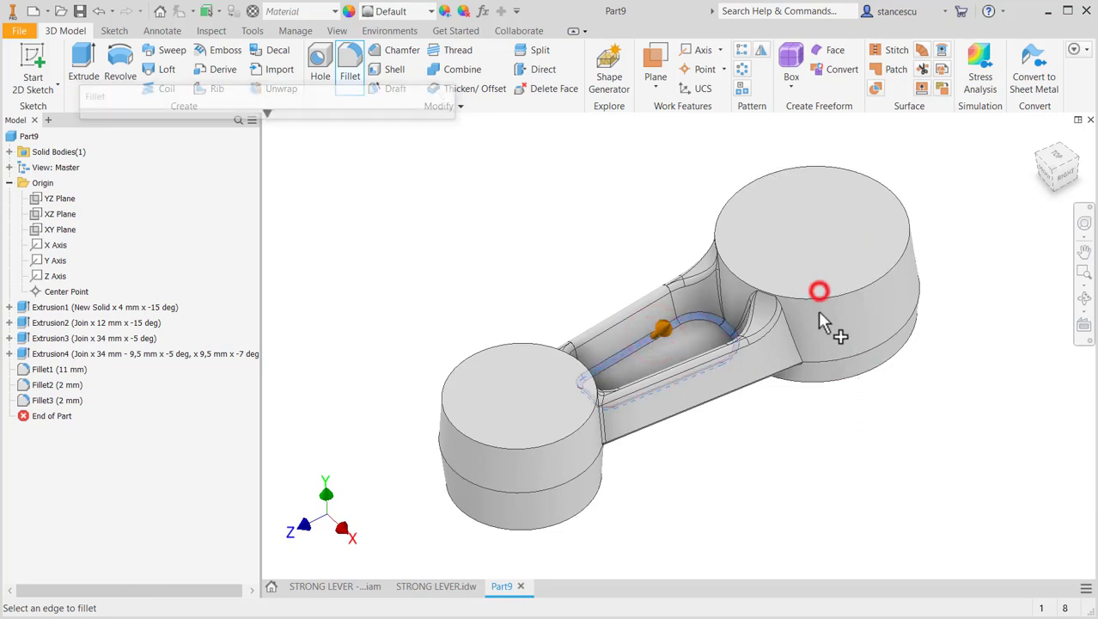
# Step: Fillet the upper and lower outer circular edges of both bosses with a 2 mm radius and return to the home view
pyautogui.click(557, 435)
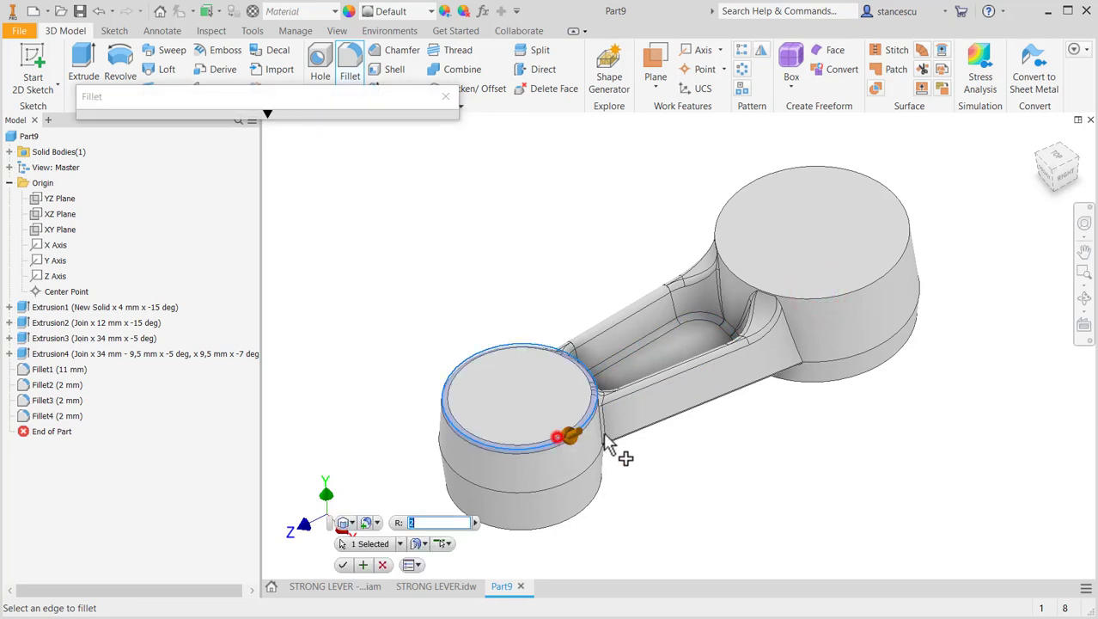
pyautogui.click(864, 292)
pyautogui.click(853, 377)
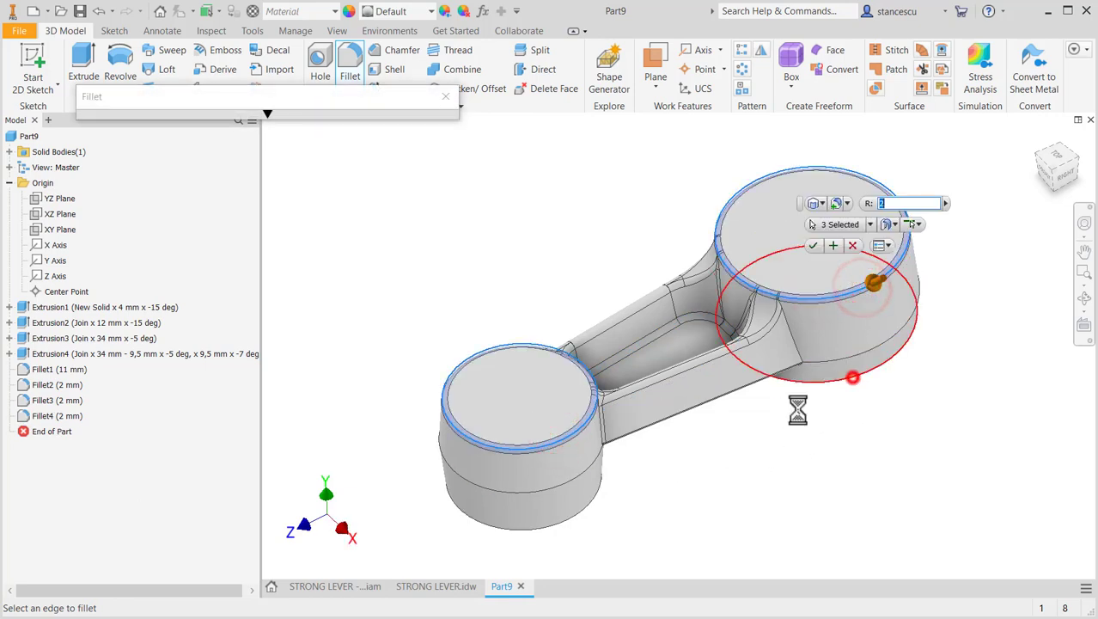
pyautogui.click(599, 497)
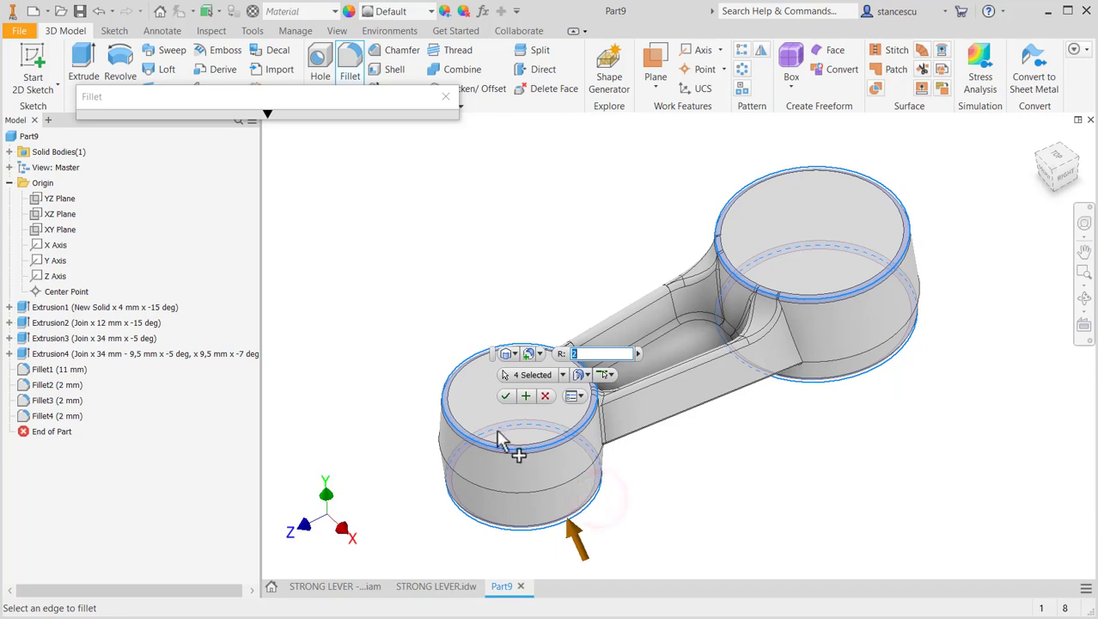
pyautogui.click(505, 396)
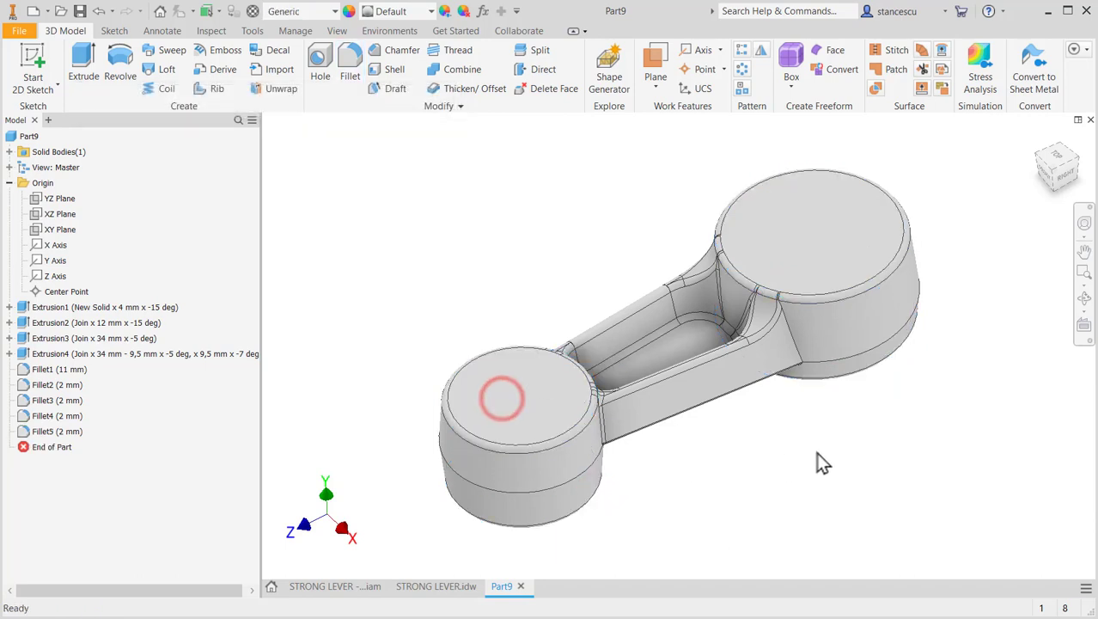
pyautogui.press('F6')
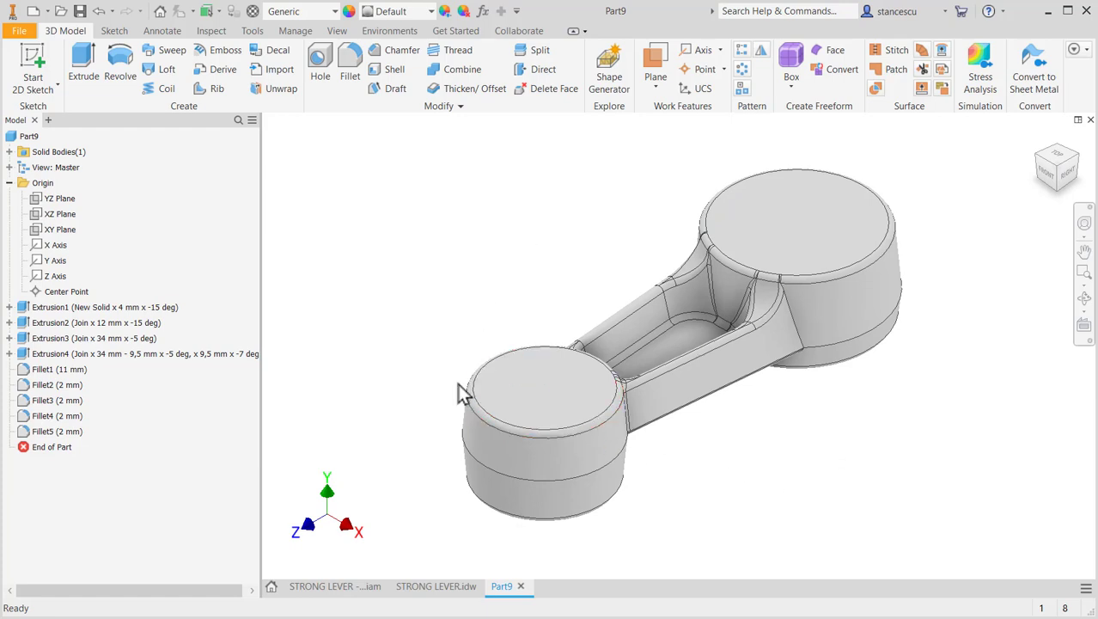
# Step: Examine the small boss's bore diameter and edge chamfers in section A-A of the STRONG LEVER drawing
pyautogui.click(439, 591)
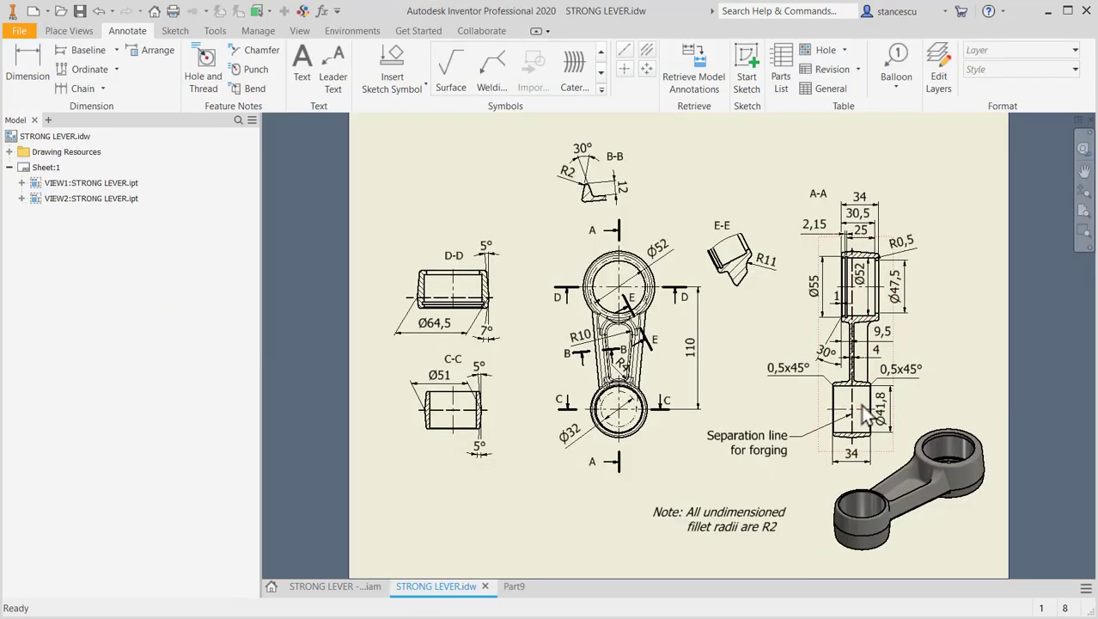
pyautogui.scroll(-3, 825, 396)
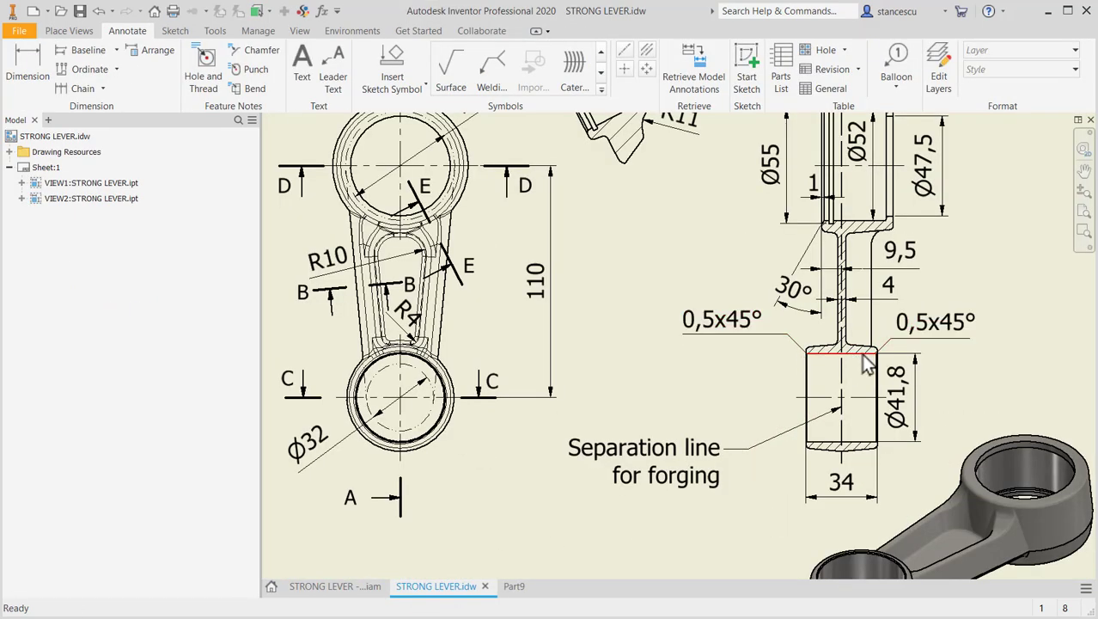
pyautogui.moveTo(841, 356); pyautogui.dragTo(816, 479, button='middle')
pyautogui.moveTo(832, 376); pyautogui.dragTo(857, 277, button='middle')
pyautogui.click(901, 419)
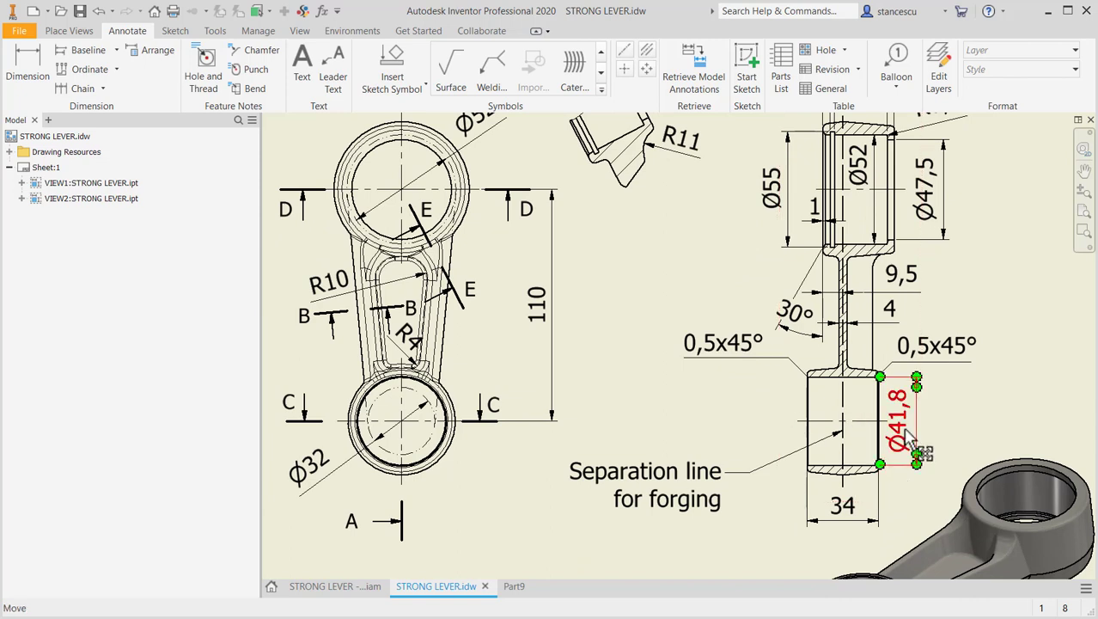
pyautogui.click(790, 400)
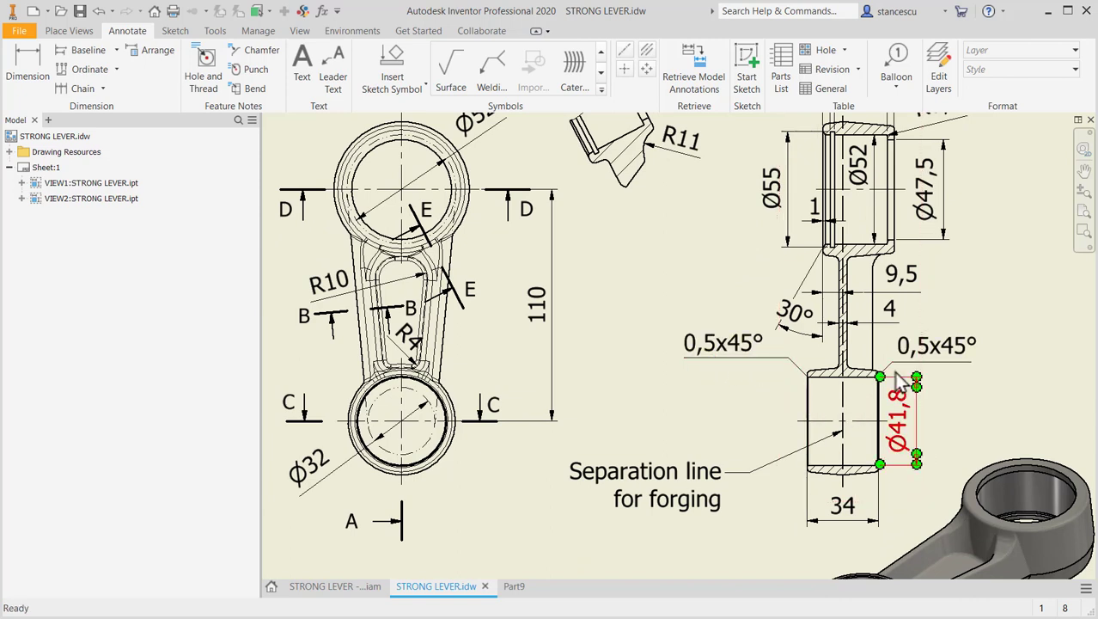
pyautogui.scroll(-5, 877, 378)
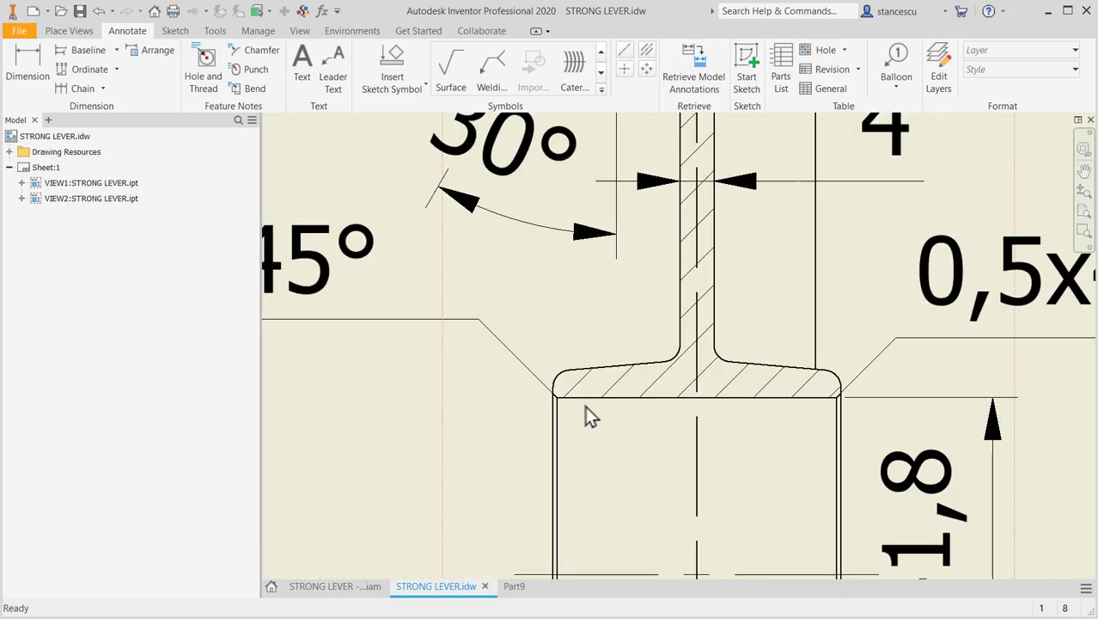
pyautogui.scroll(3, 650, 436)
pyautogui.moveTo(774, 443)
pyautogui.mouseDown(button='middle')
pyautogui.moveTo(827, 361)
pyautogui.moveTo(846, 297)
pyautogui.mouseUp(button='middle')
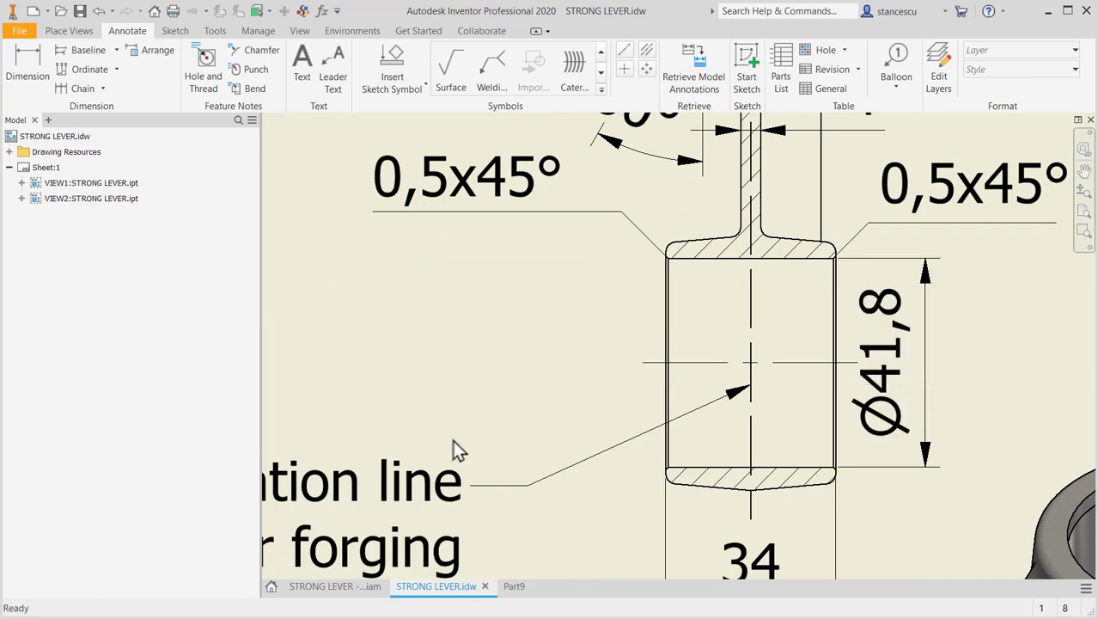
# Step: Add a 41.8 mm simple through-all hole in Part9, concentric with the small boss on its upper face
pyautogui.click(514, 588)
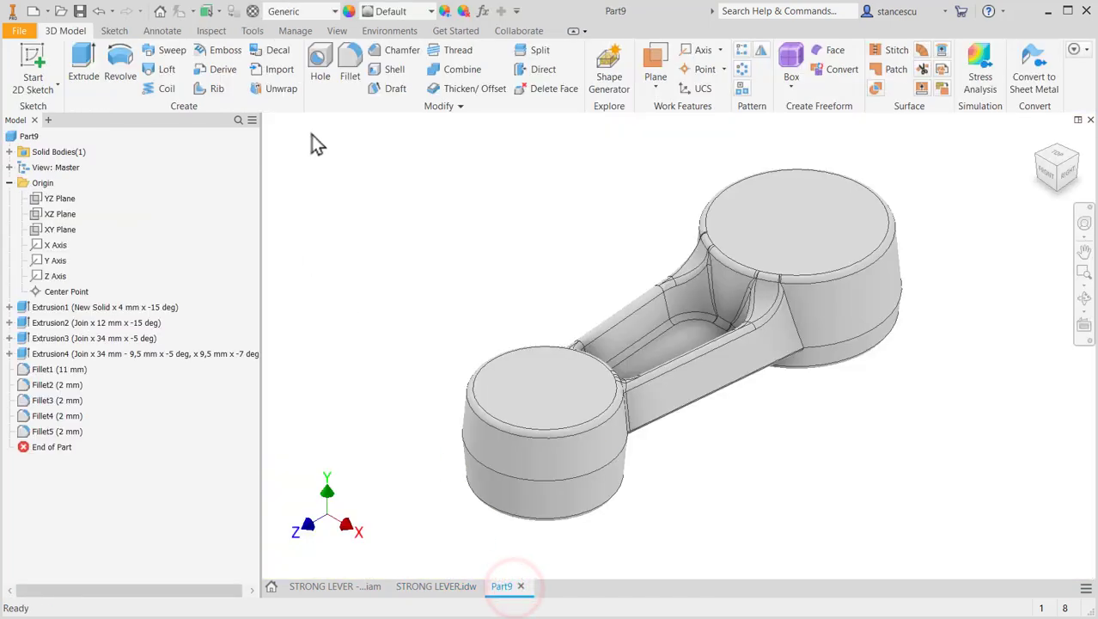
pyautogui.click(320, 69)
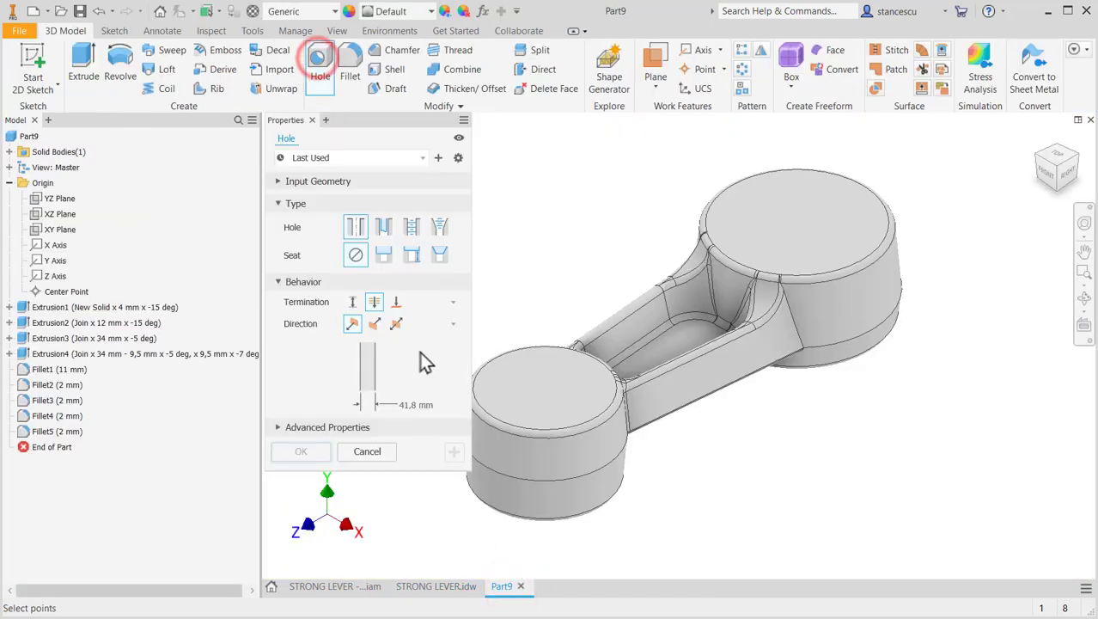
pyautogui.click(543, 385)
pyautogui.click(573, 482)
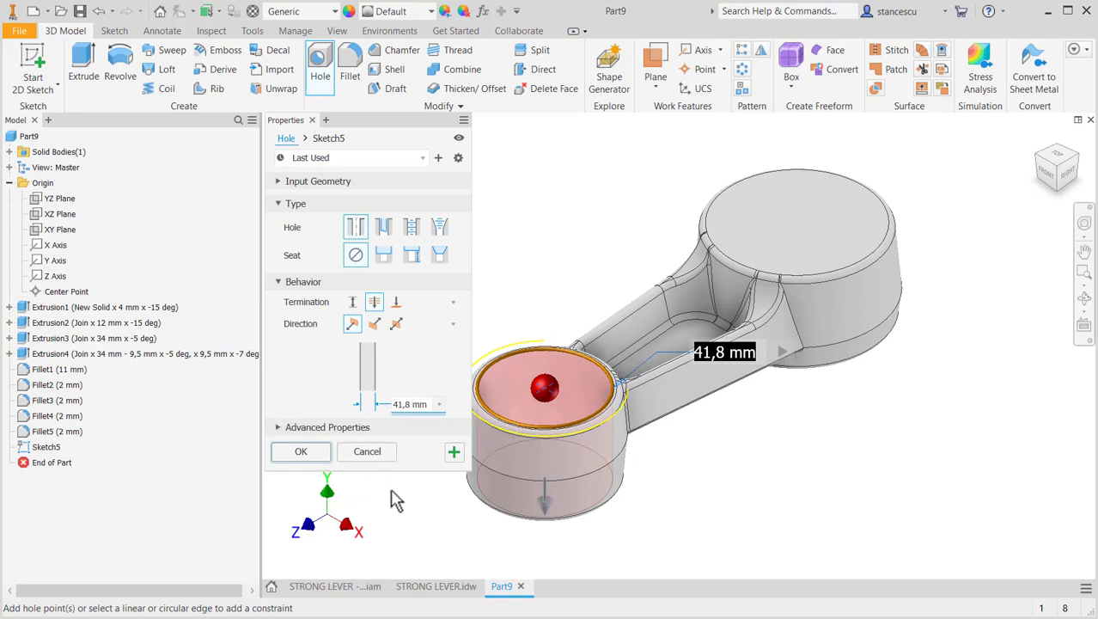
pyautogui.click(301, 452)
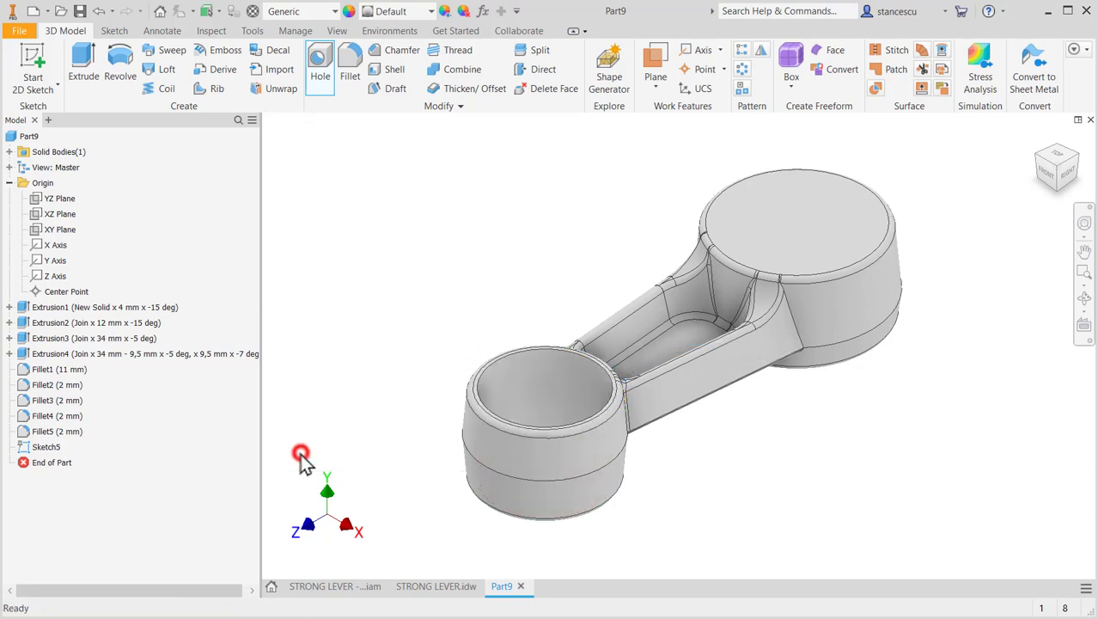
# Step: Chamfer the upper and lower edges of the small boss's bore with a 0.5 mm distance
pyautogui.click(606, 378)
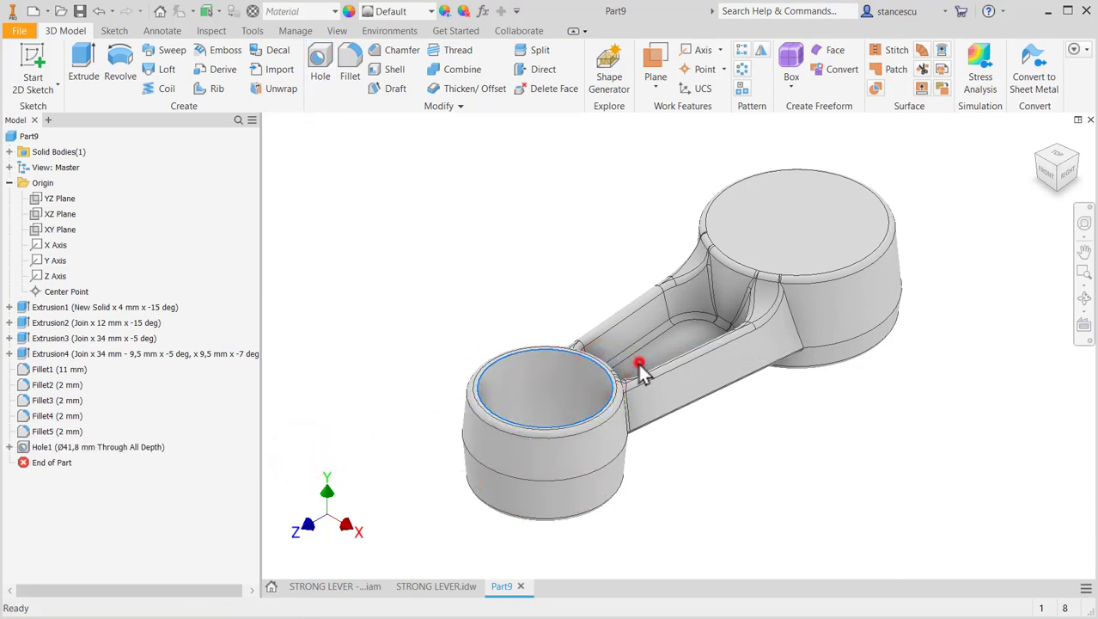
pyautogui.hotkey('ctrl', 'shift', 'k')
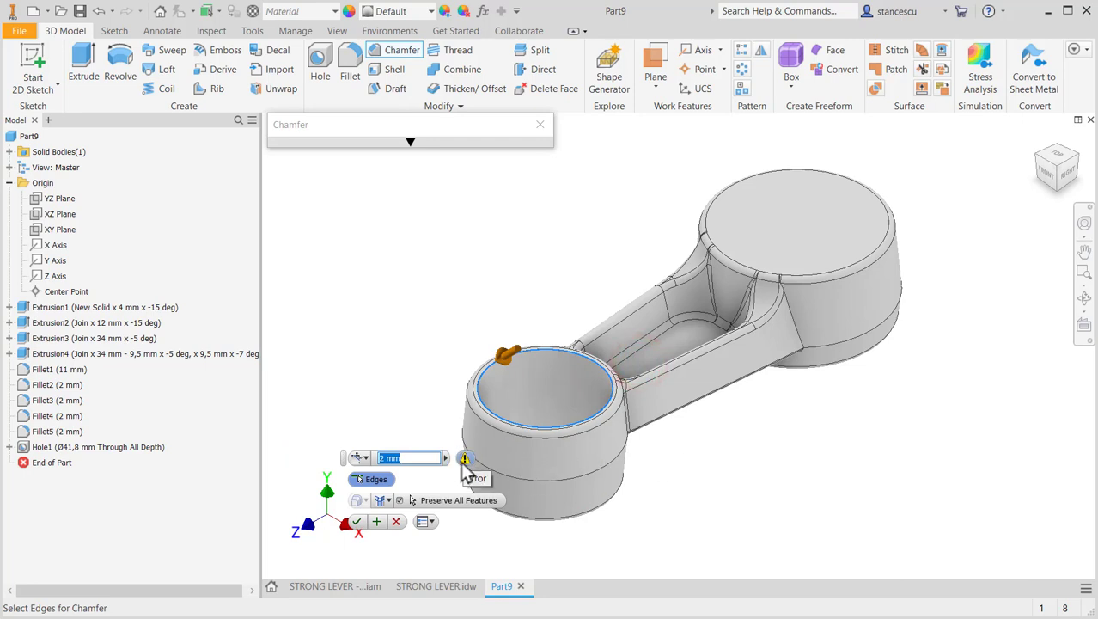
pyautogui.click(344, 453)
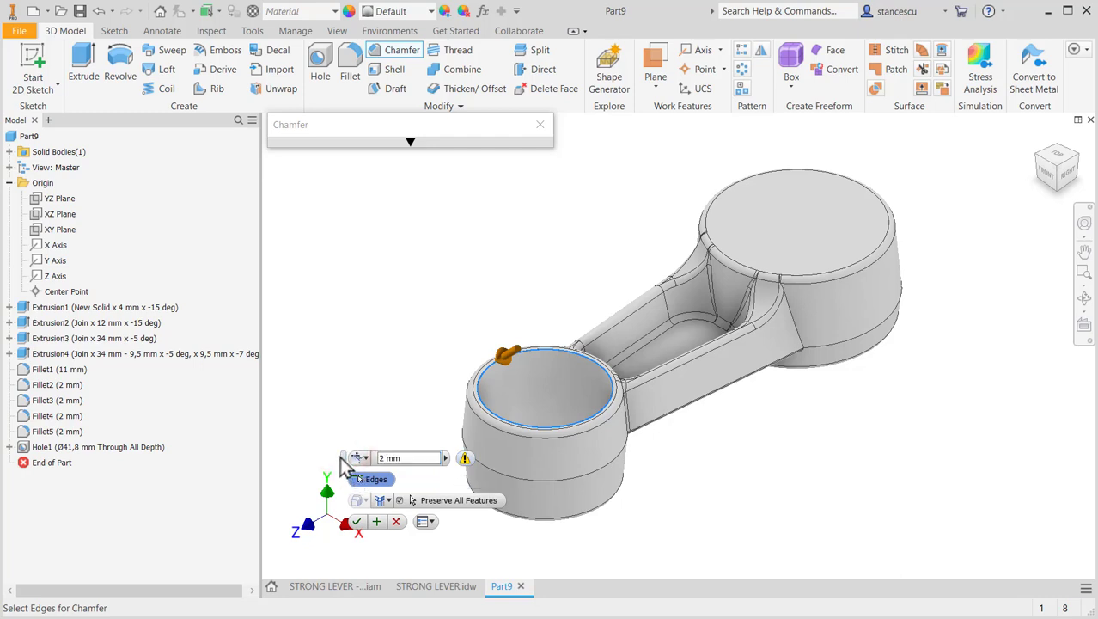
pyautogui.moveTo(343, 457); pyautogui.dragTo(340, 245)
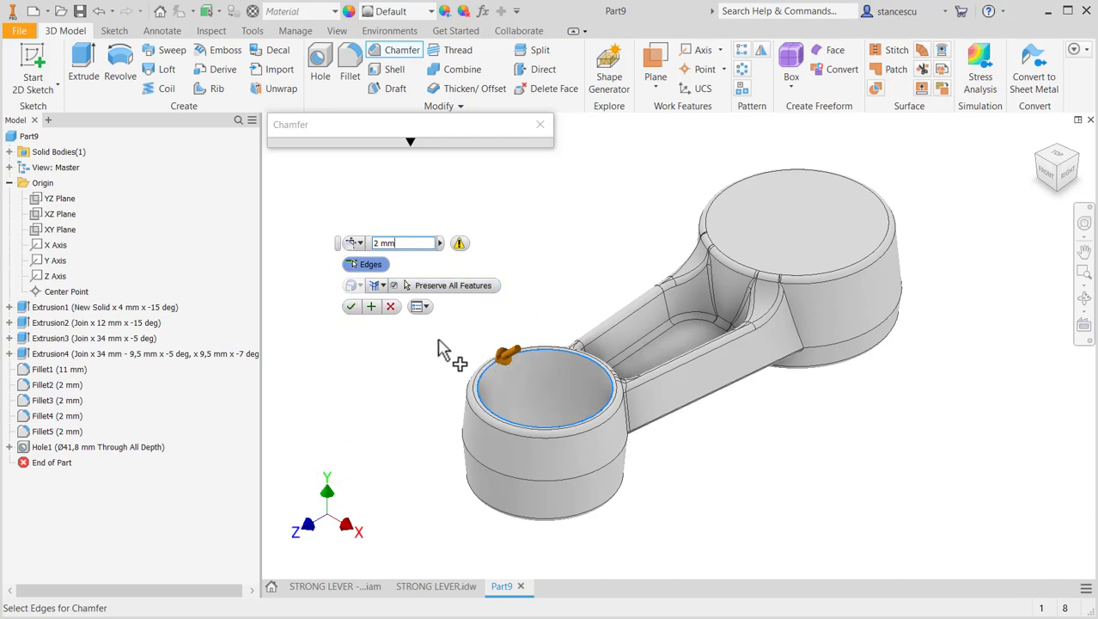
pyautogui.click(402, 242)
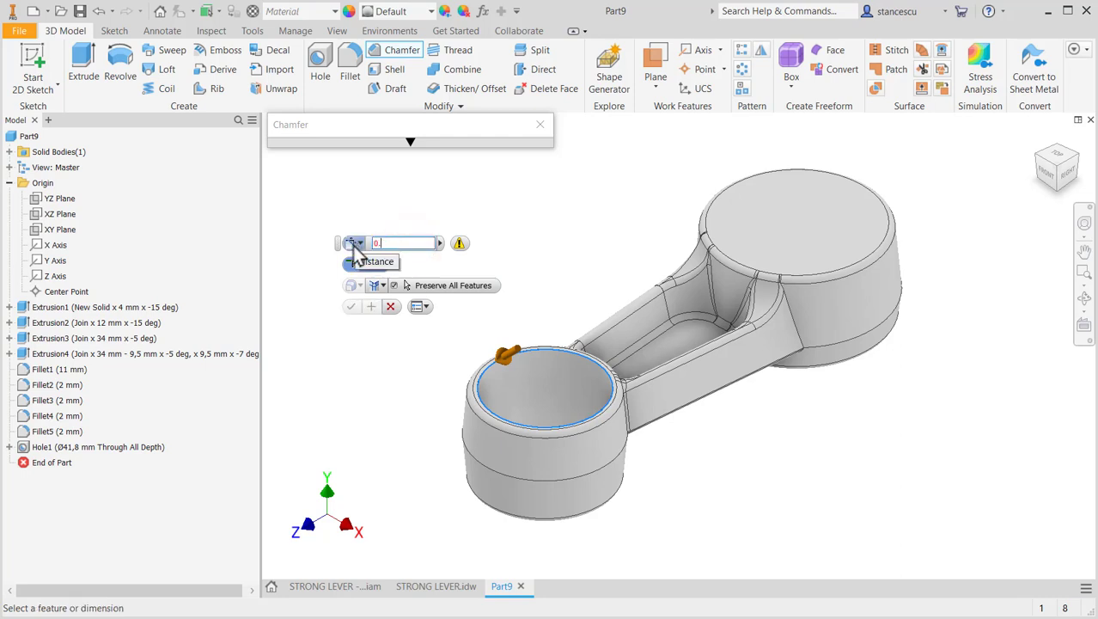
pyautogui.press('Return')
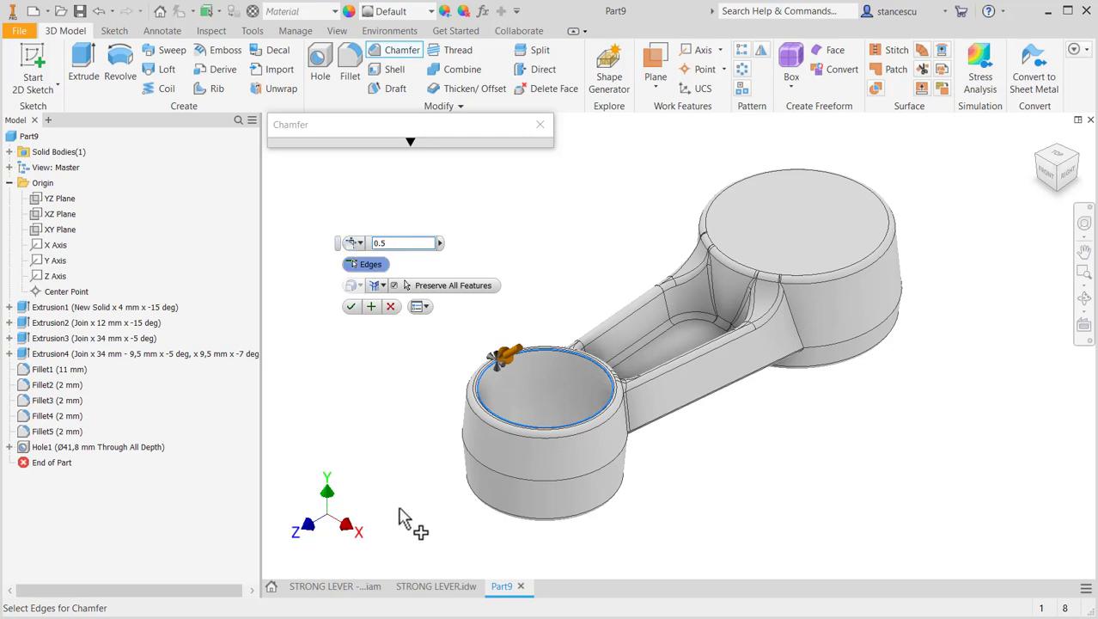
pyautogui.keyDown('shift'); pyautogui.moveTo(404, 519); pyautogui.dragTo(410, 454, button='middle'); pyautogui.keyUp('shift')
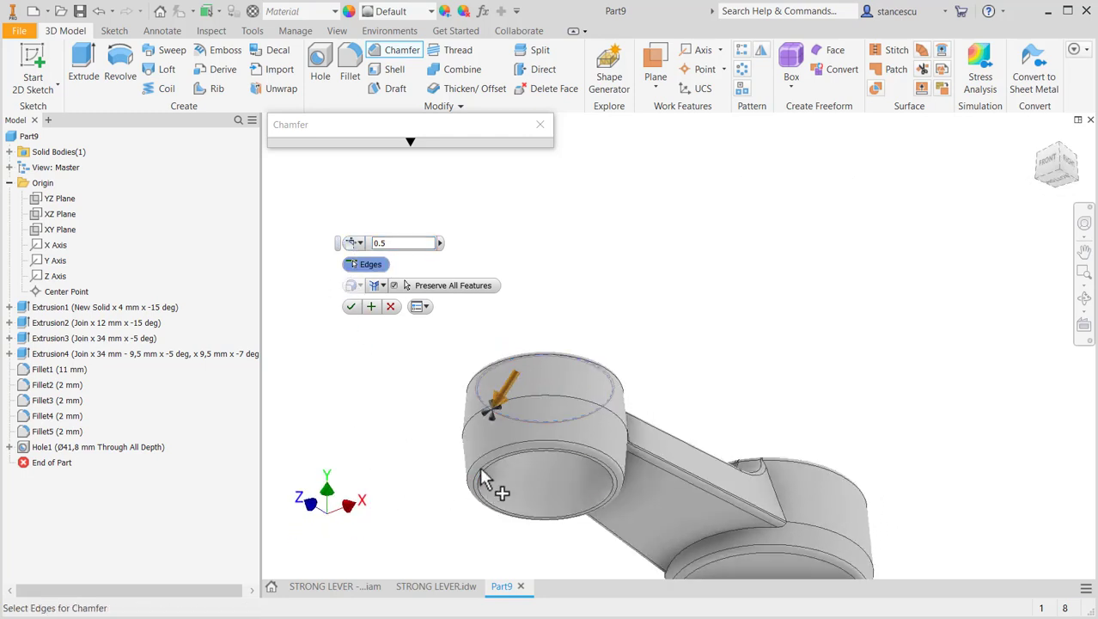
pyautogui.click(501, 460)
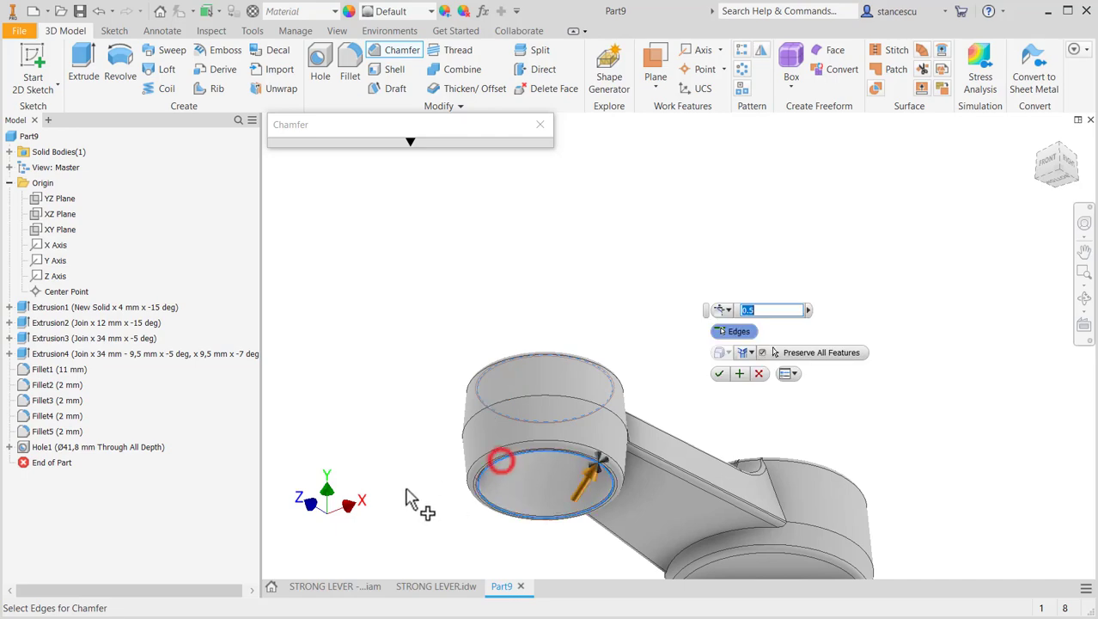
pyautogui.keyDown('shift'); pyautogui.moveTo(411, 496); pyautogui.dragTo(405, 542, button='middle'); pyautogui.keyUp('shift')
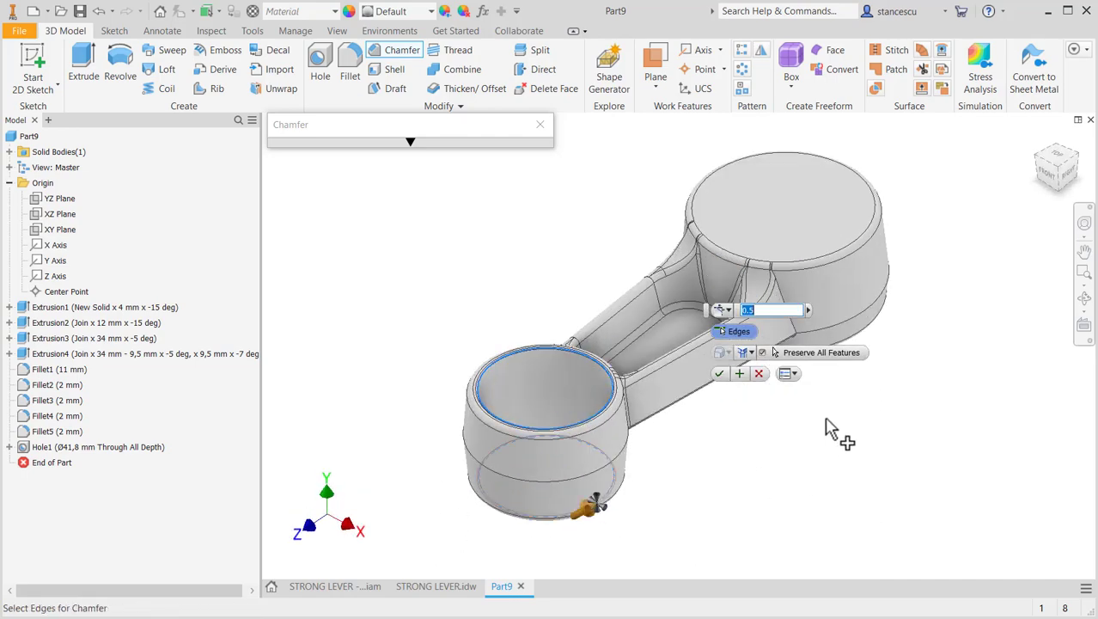
pyautogui.click(720, 374)
pyautogui.scroll(5, 529, 365)
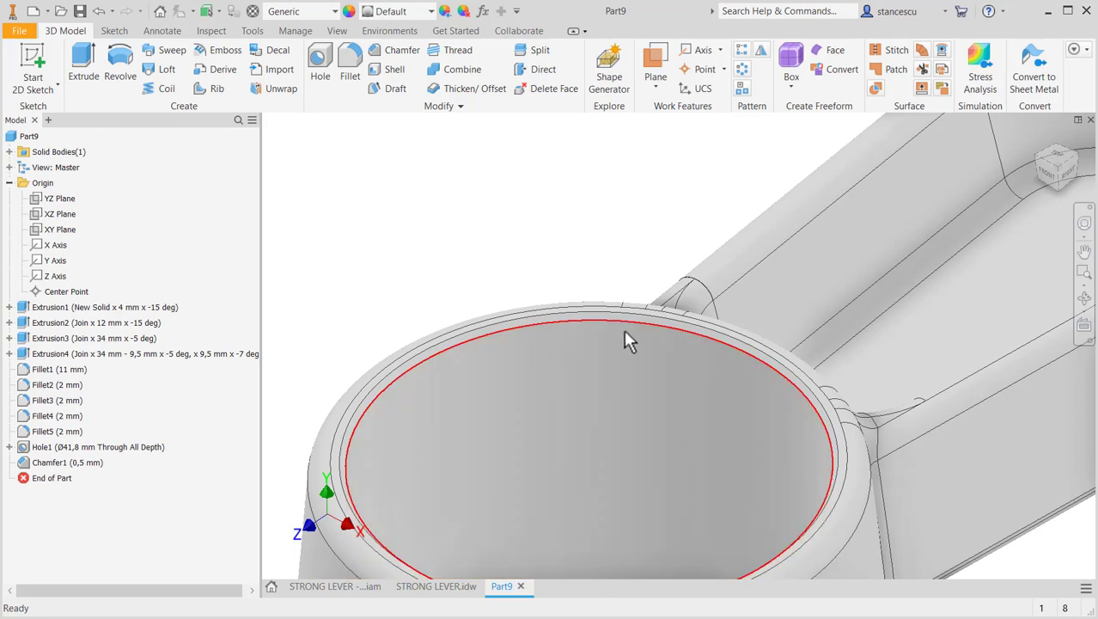
pyautogui.scroll(-3, 602, 462)
pyautogui.scroll(-3, 822, 483)
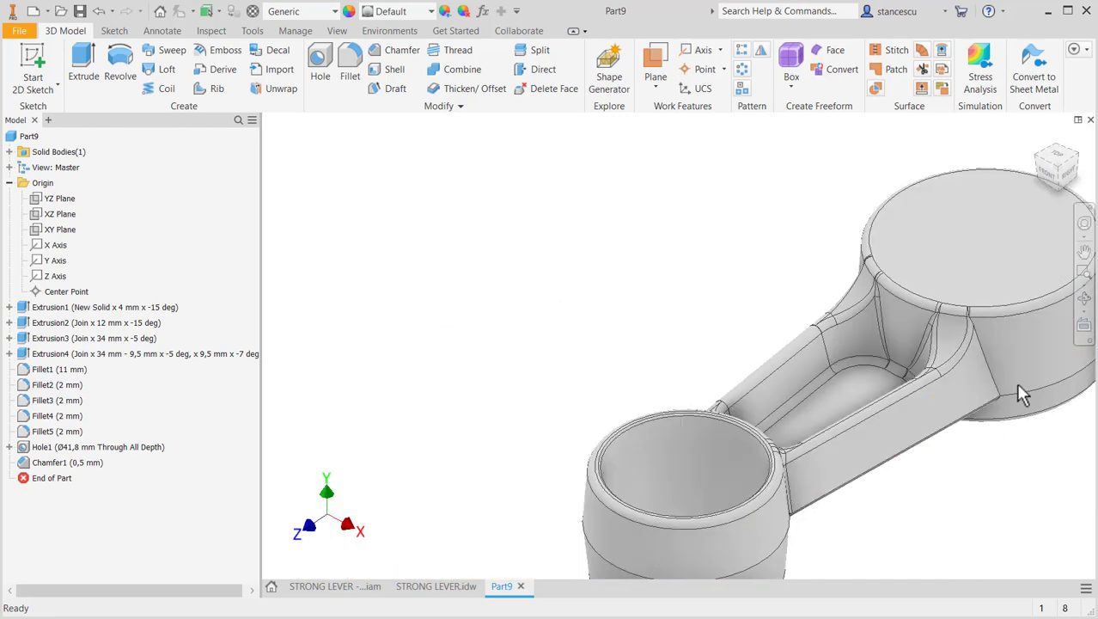
pyautogui.scroll(-2, 789, 479)
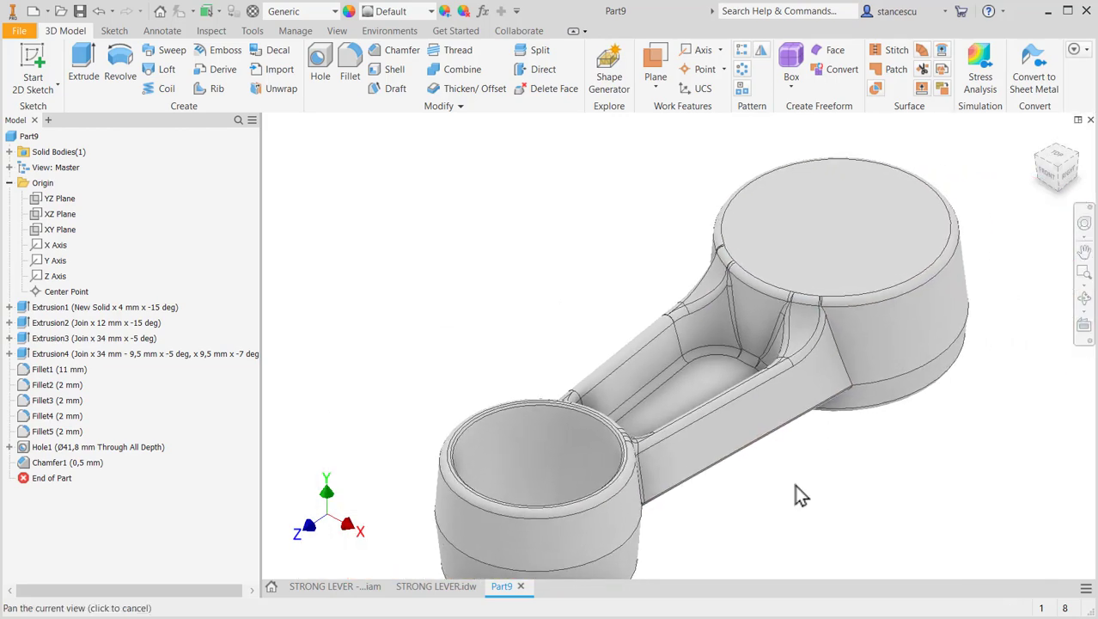
# Step: Examine the large boss's bore diameters, depths, groove, corner radius and chamfer dimensions in section A-A of the STRONG LEVER drawing
pyautogui.click(425, 585)
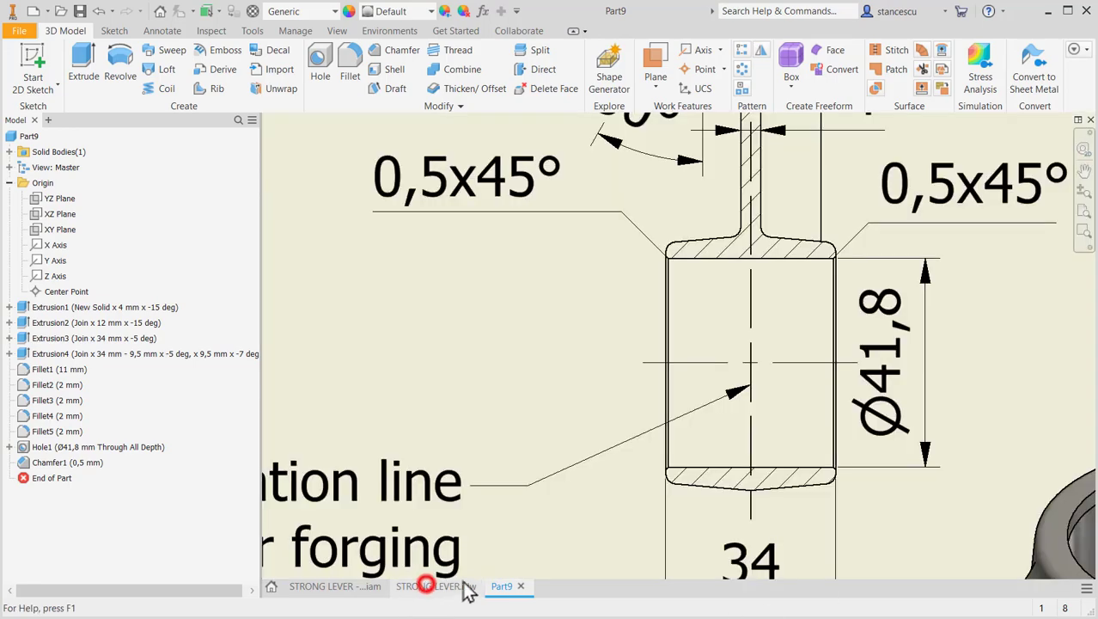
pyautogui.moveTo(1005, 380); pyautogui.dragTo(978, 436, button='middle')
pyautogui.moveTo(946, 164); pyautogui.dragTo(937, 498, button='middle')
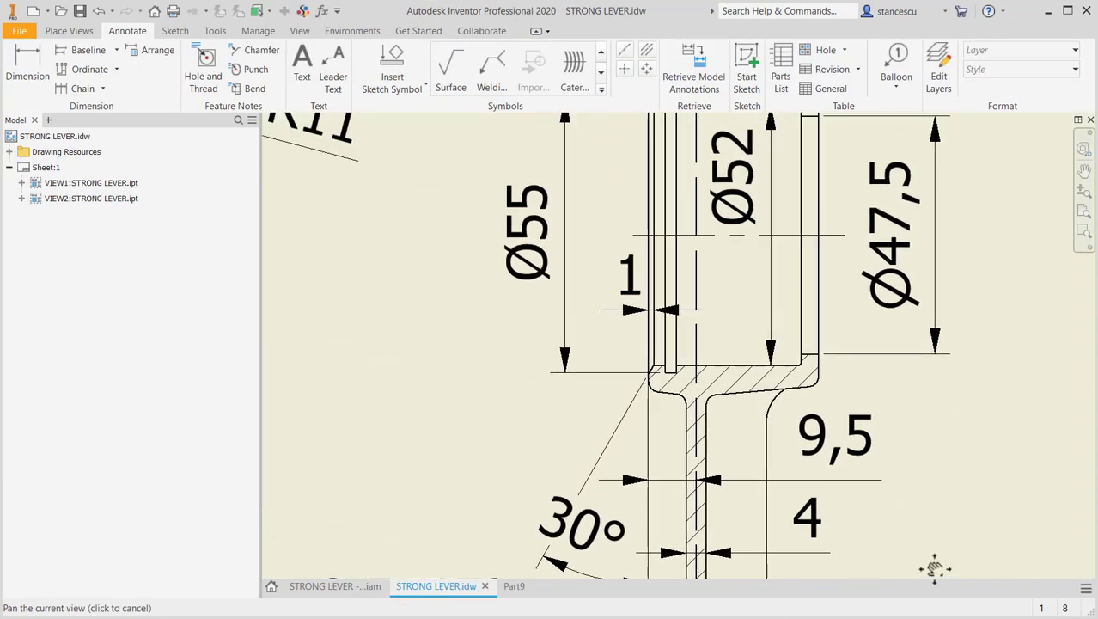
pyautogui.moveTo(894, 448); pyautogui.dragTo(924, 565, button='middle')
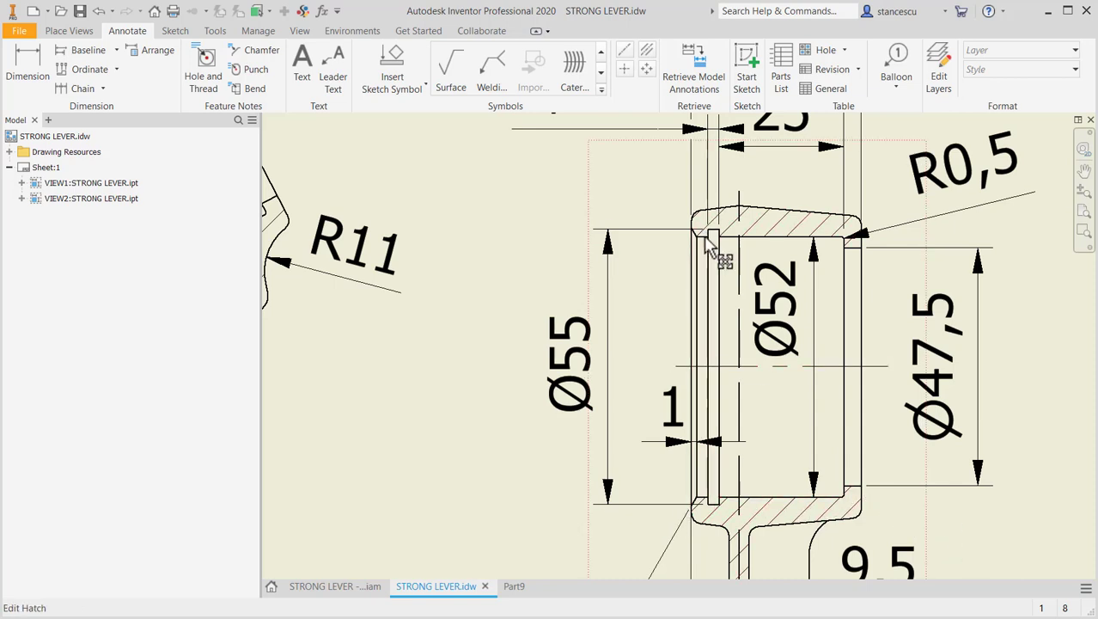
pyautogui.press('F2')
pyautogui.moveTo(765, 432)
pyautogui.mouseDown()
pyautogui.moveTo(724, 432)
pyautogui.moveTo(717, 446)
pyautogui.mouseUp()
pyautogui.press('Escape')
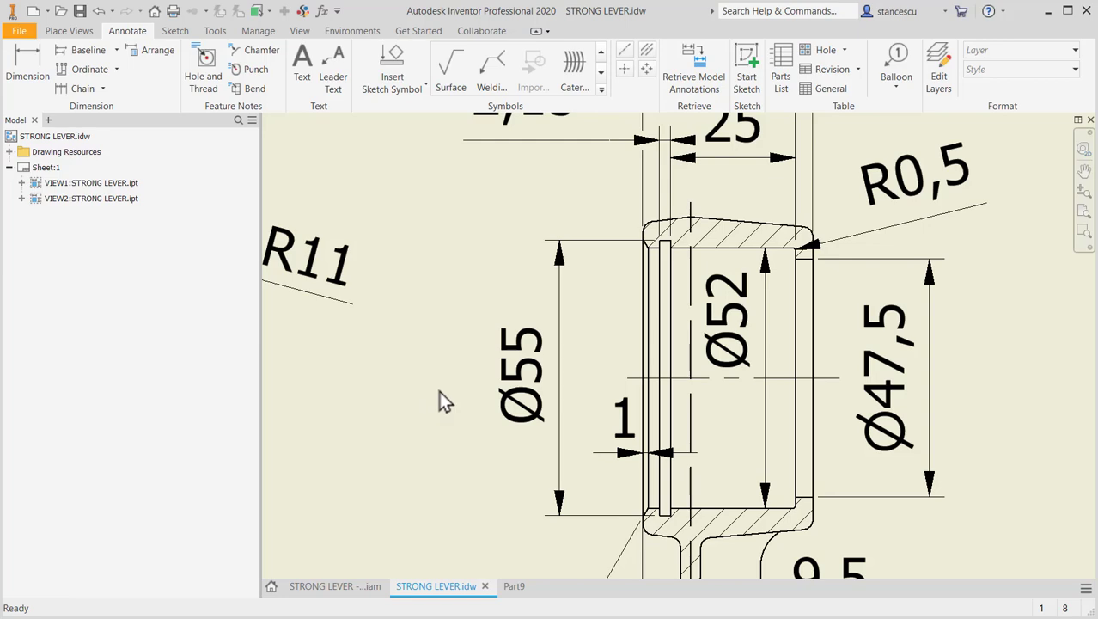
pyautogui.moveTo(440, 401); pyautogui.dragTo(478, 319, button='middle')
pyautogui.scroll(2, 480, 366)
pyautogui.moveTo(479, 400)
pyautogui.mouseDown(button='middle')
pyautogui.moveTo(503, 358)
pyautogui.moveTo(505, 380)
pyautogui.moveTo(528, 383)
pyautogui.mouseUp(button='middle')
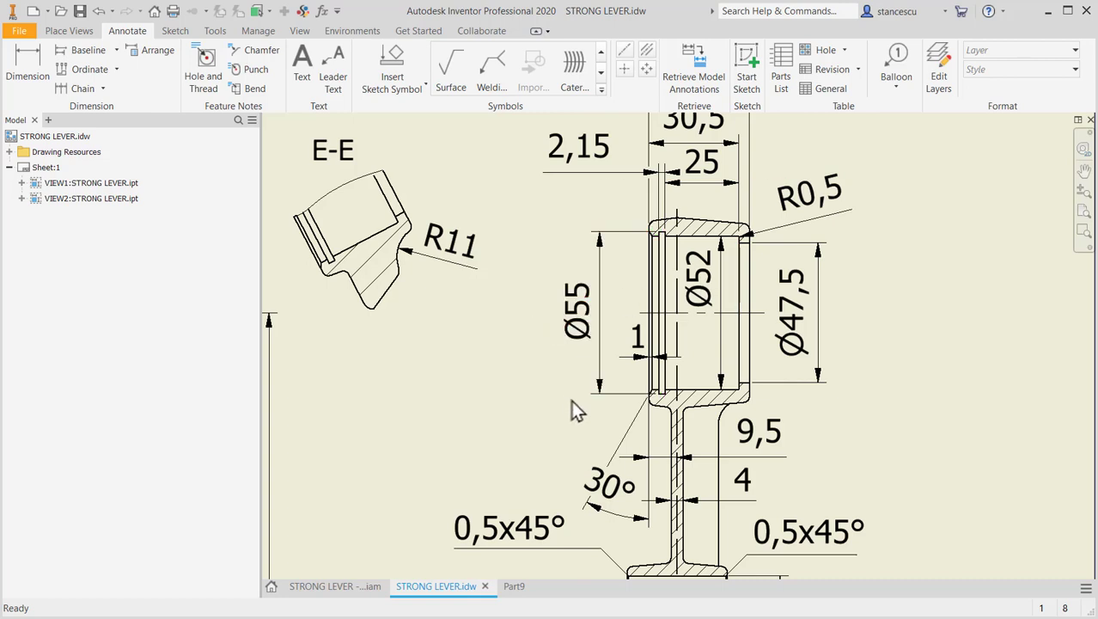
pyautogui.moveTo(681, 360); pyautogui.dragTo(690, 403, button='middle')
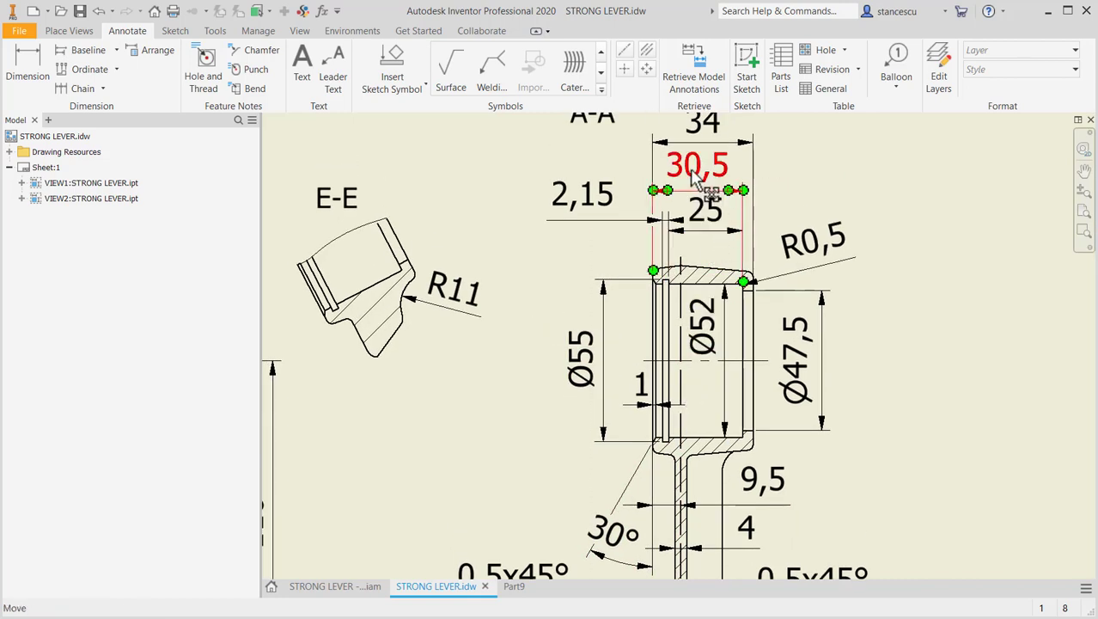
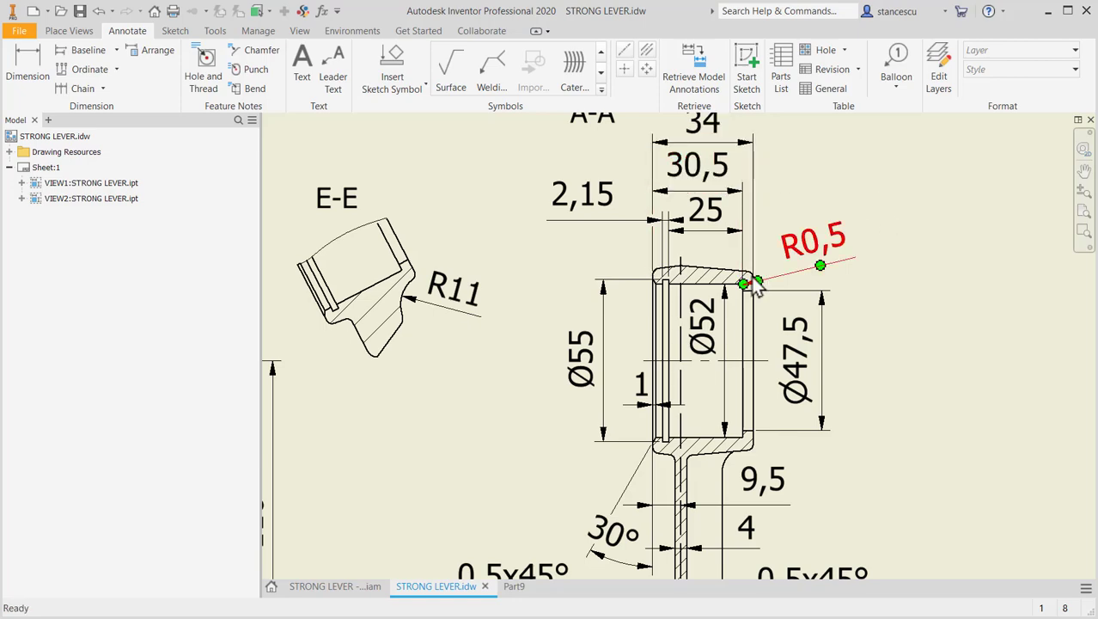
# Step: Return to Part9, start a sketch on the YZ plane and slice the part's display at the sketch plane
pyautogui.click(518, 588)
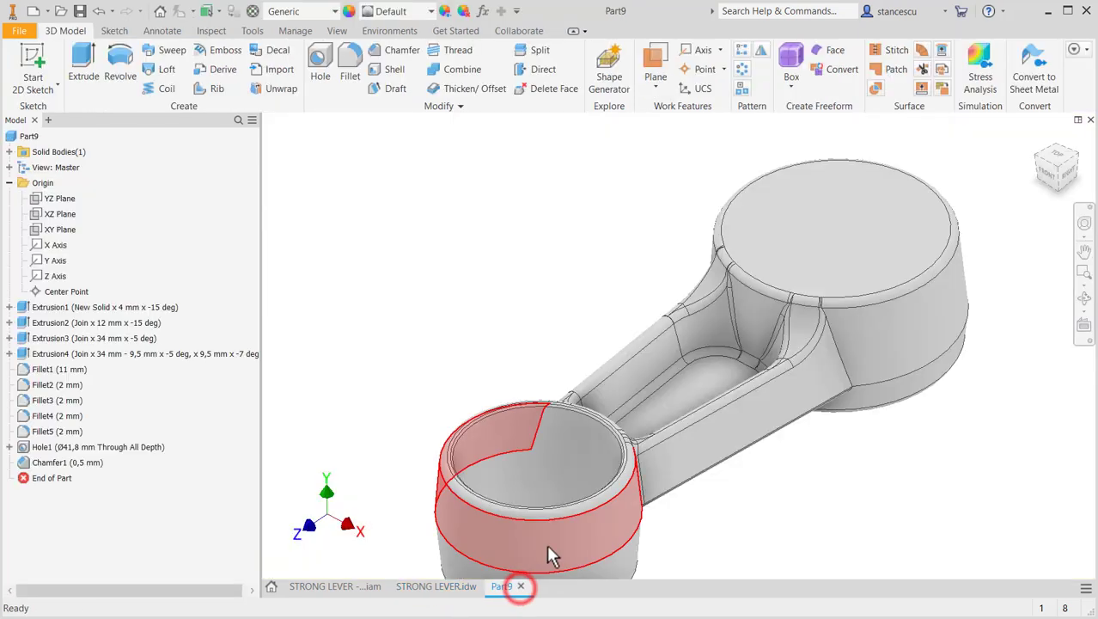
pyautogui.click(52, 200)
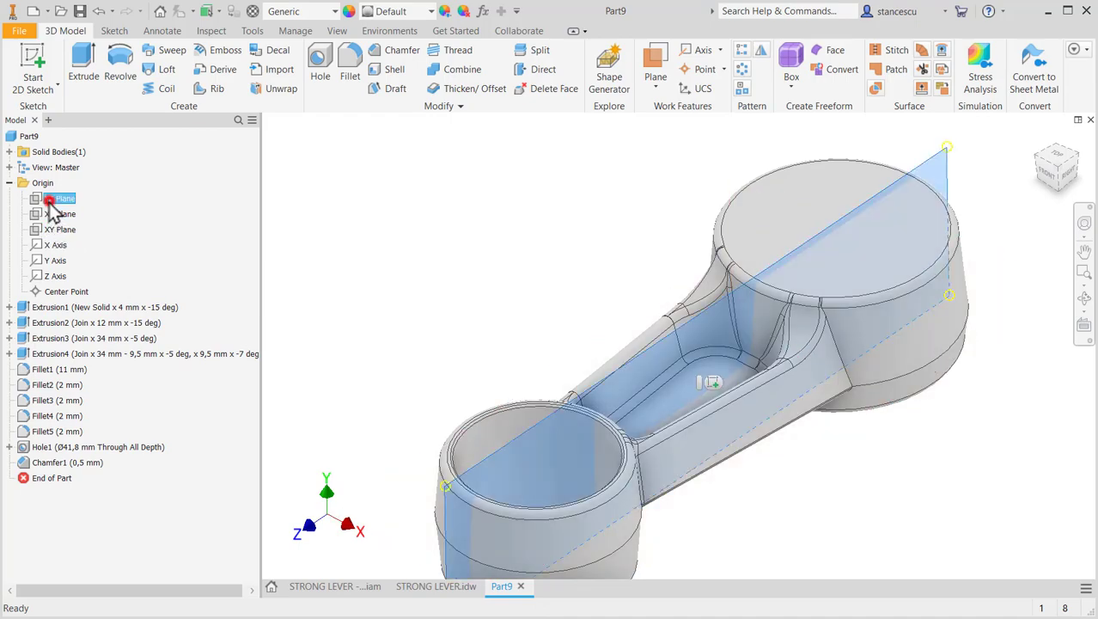
pyautogui.click(707, 382)
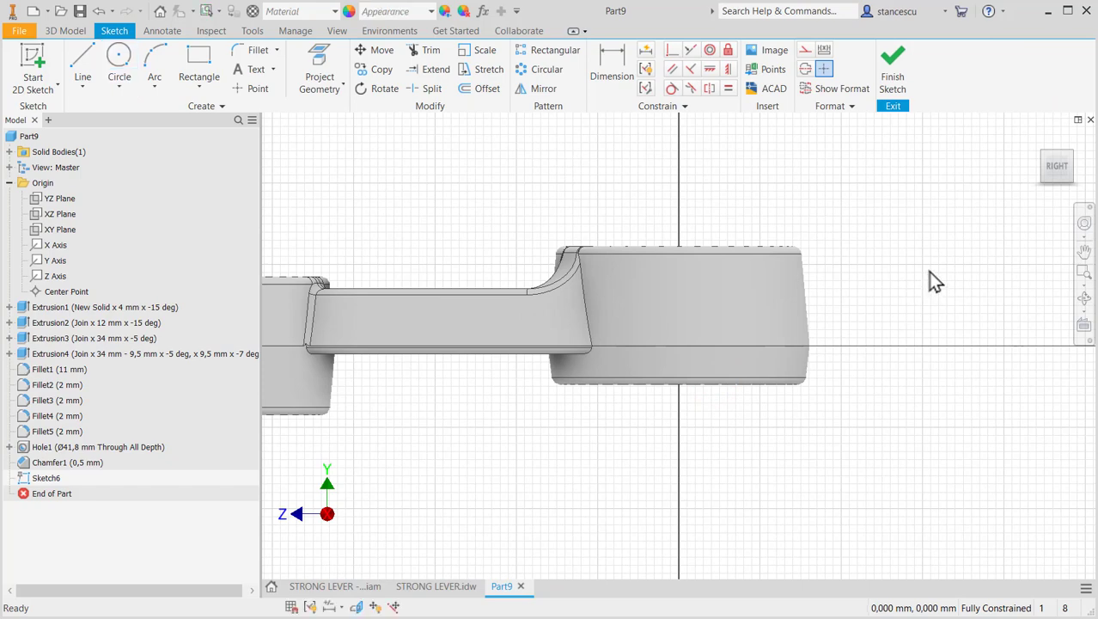
pyautogui.press('F7')
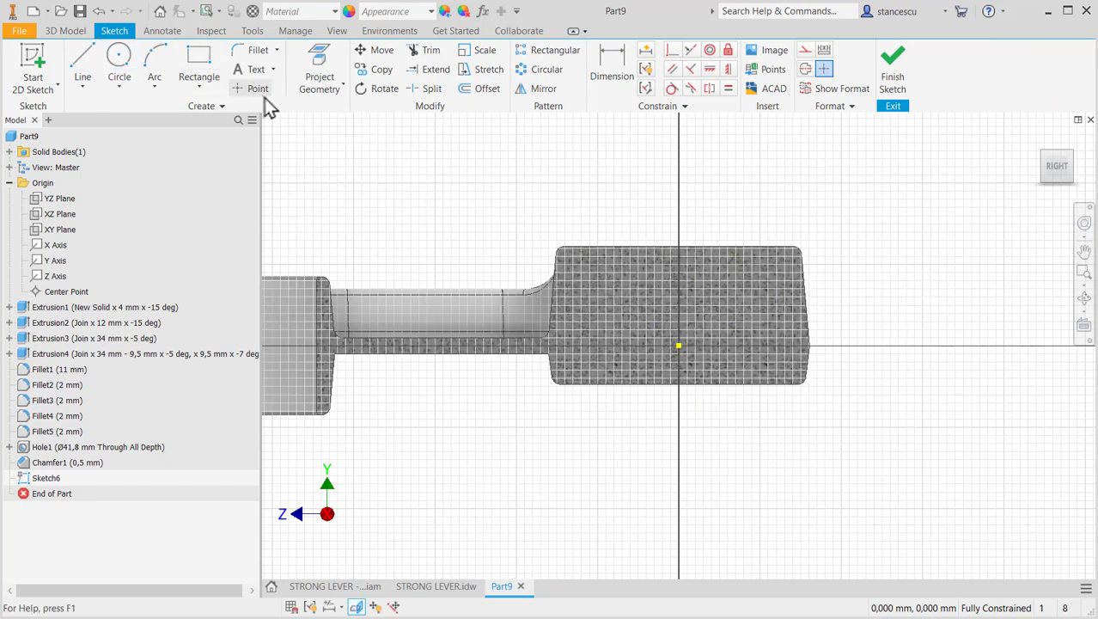
# Step: Project the large boss's upper and lower edges into the sketch as construction lines, and turn construction mode off
pyautogui.click(322, 67)
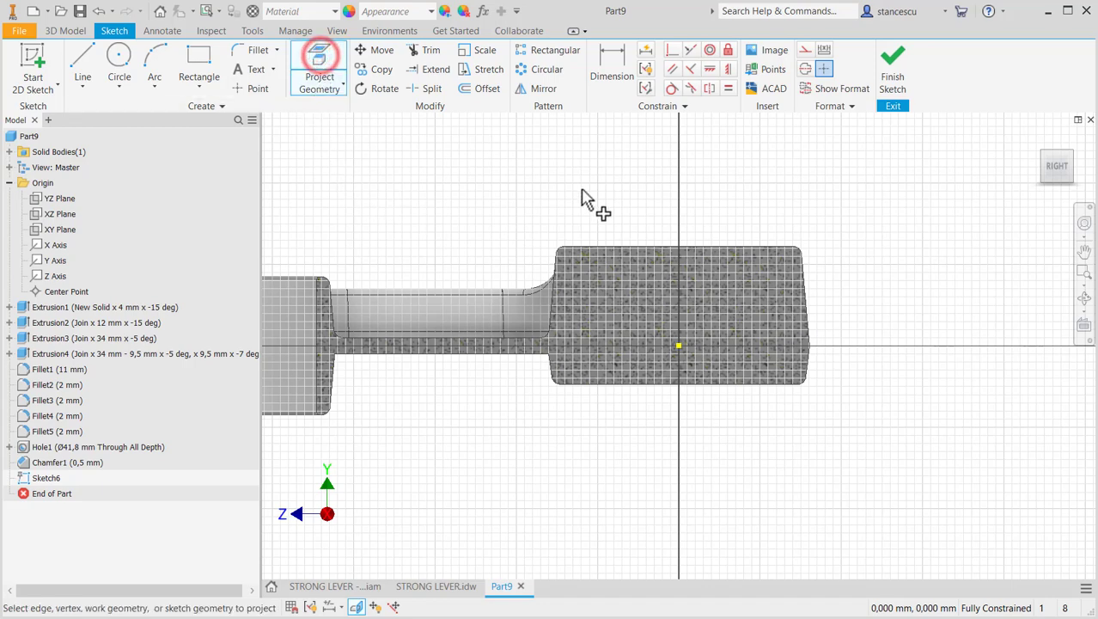
pyautogui.click(804, 50)
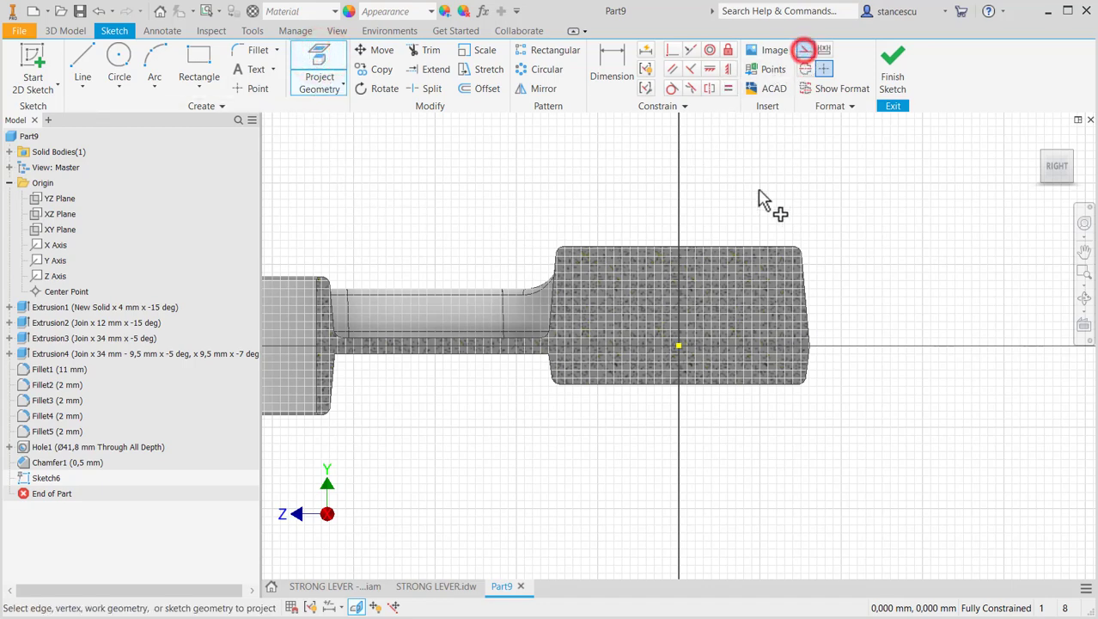
pyautogui.click(739, 249)
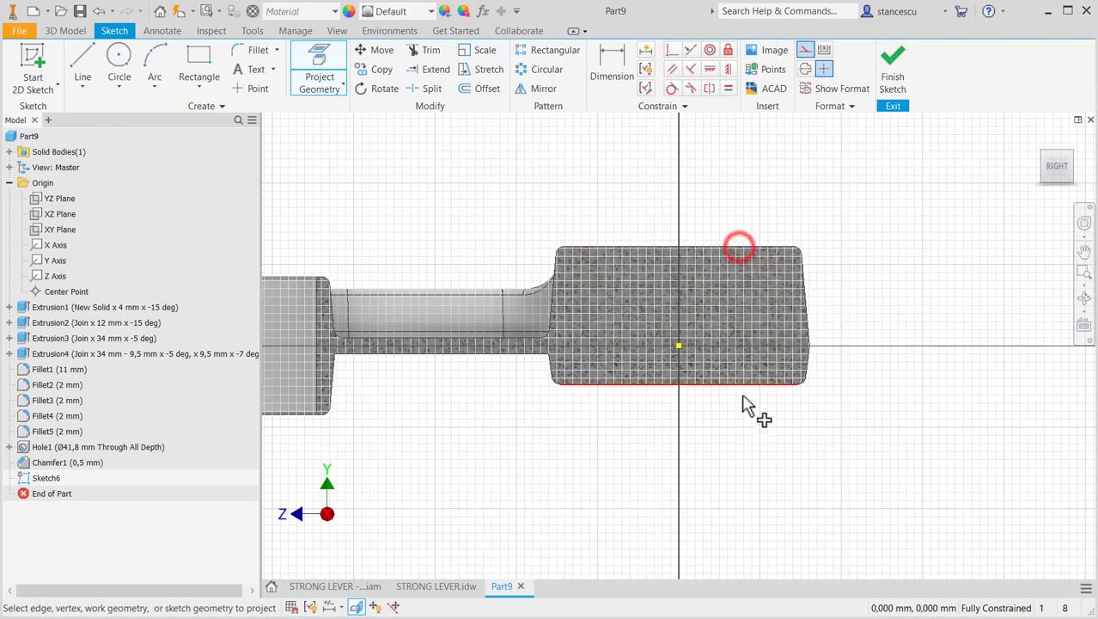
pyautogui.click(742, 384)
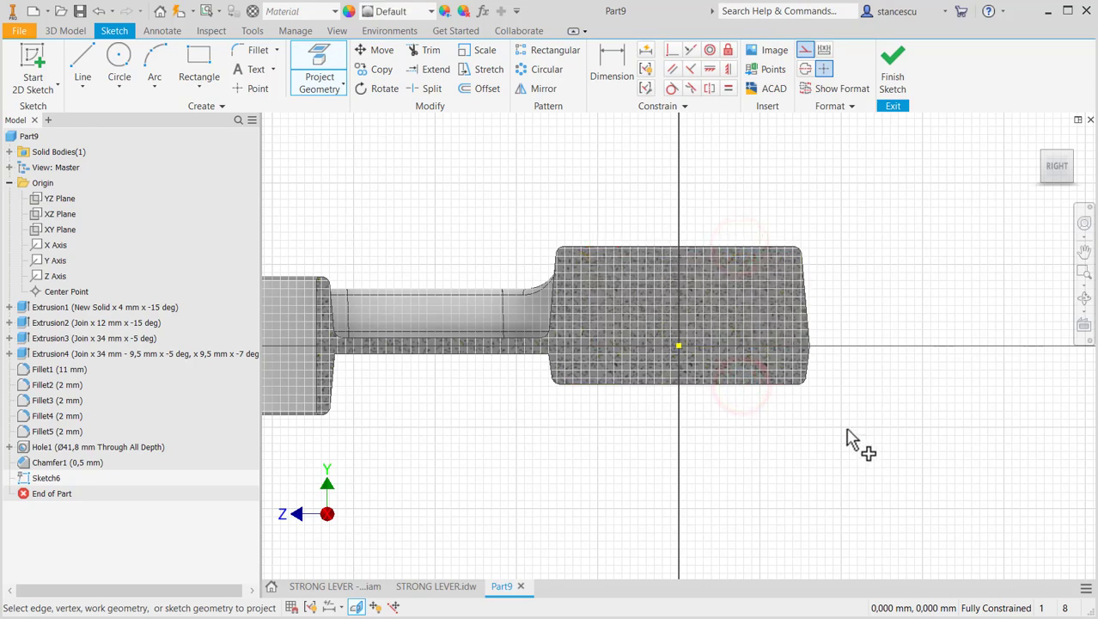
pyautogui.press('Escape')
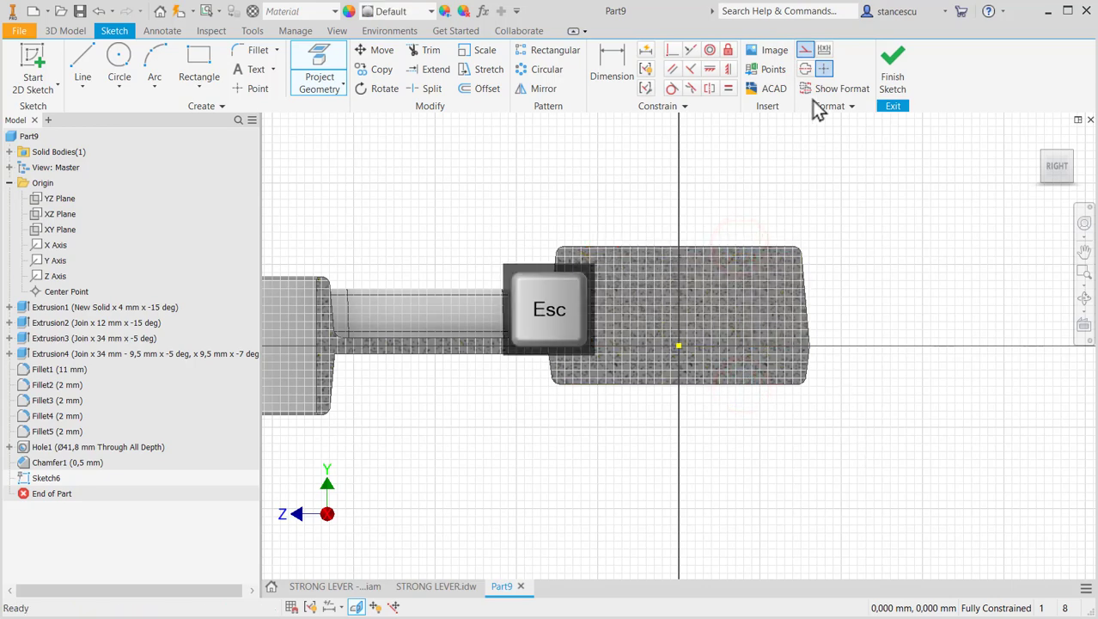
pyautogui.click(811, 49)
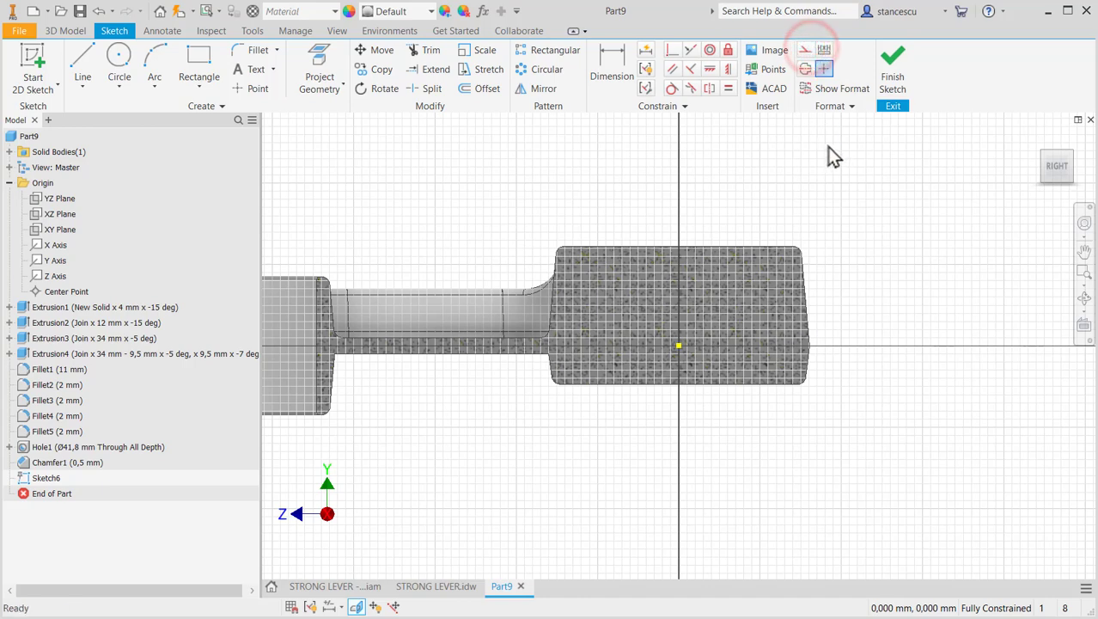
pyautogui.click(805, 50)
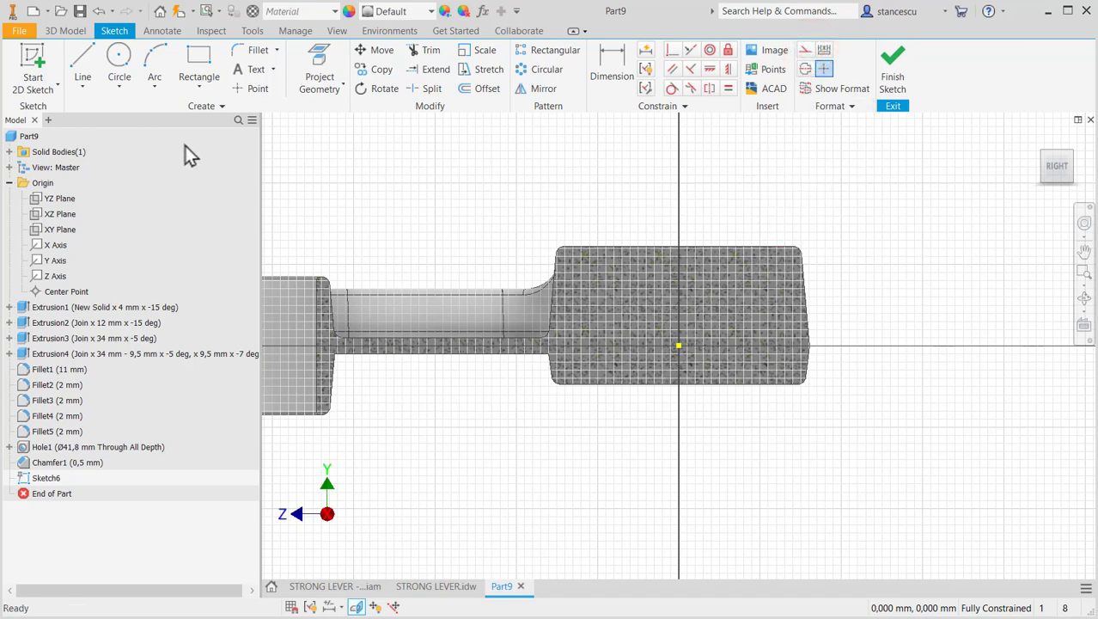
# Step: Sketch a stepped three-segment line through the large boss from its upper to its lower edge, stepping inward near the lower edge
pyautogui.click(84, 56)
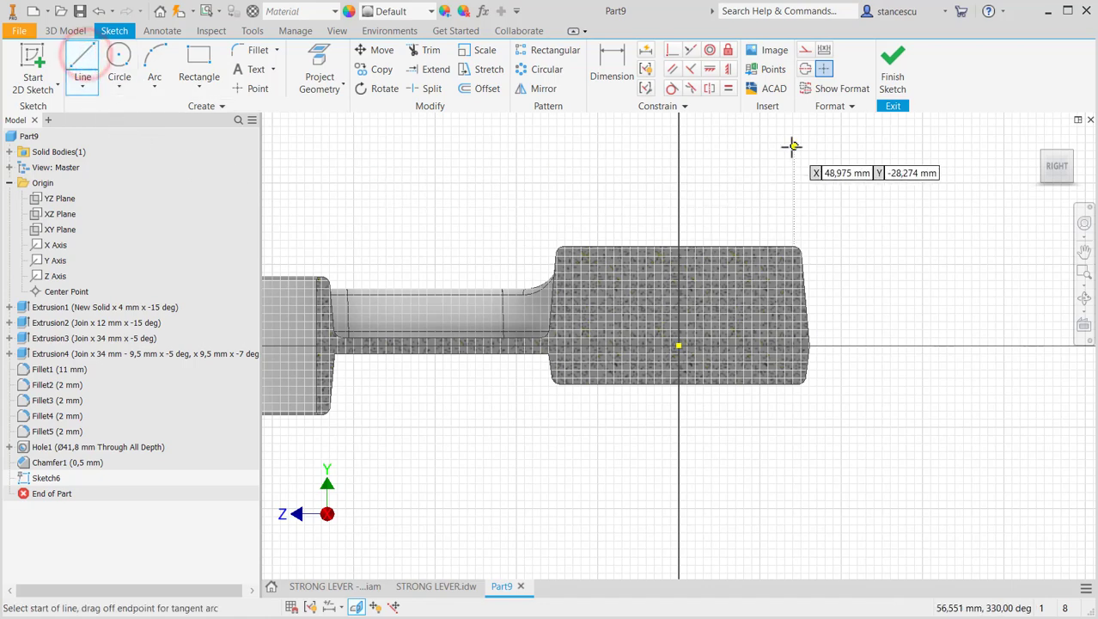
pyautogui.click(775, 248)
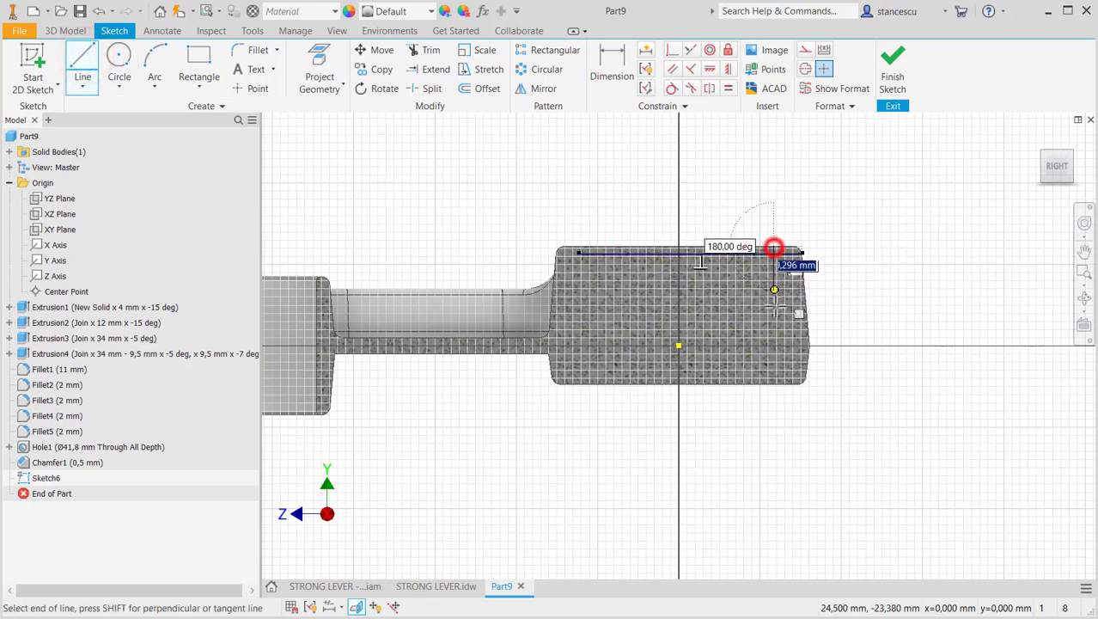
pyautogui.click(773, 356)
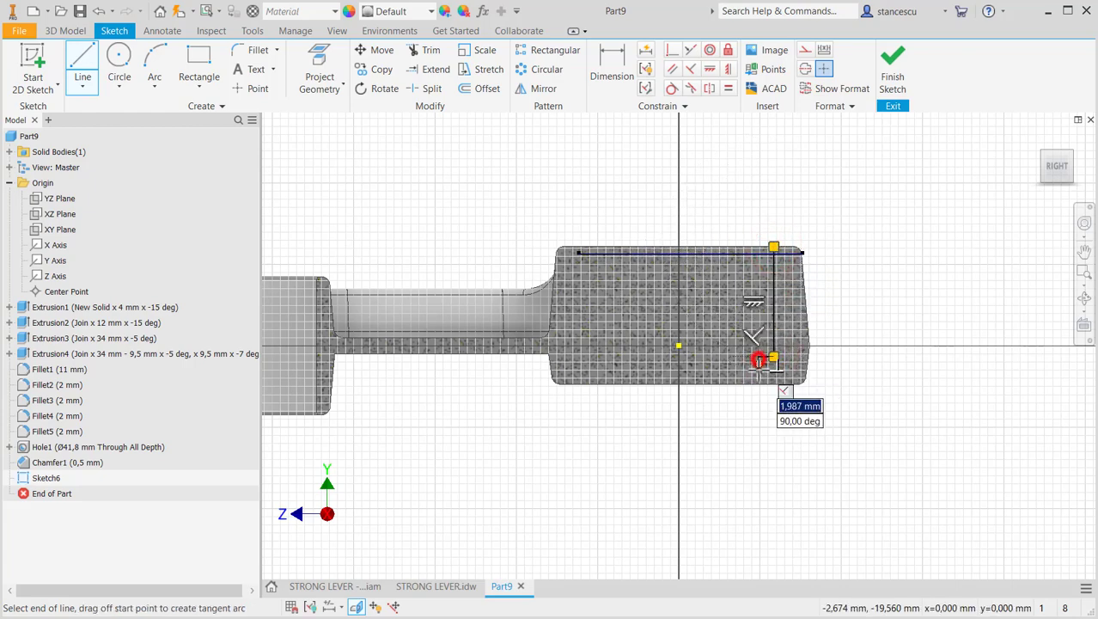
pyautogui.doubleClick(759, 383)
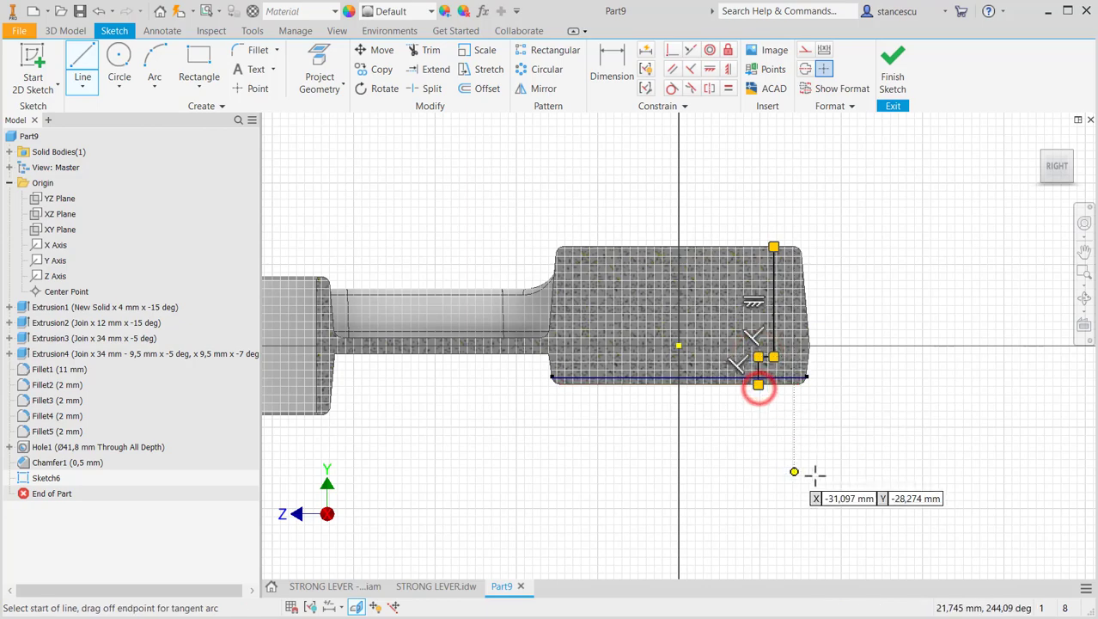
pyautogui.press('Escape')
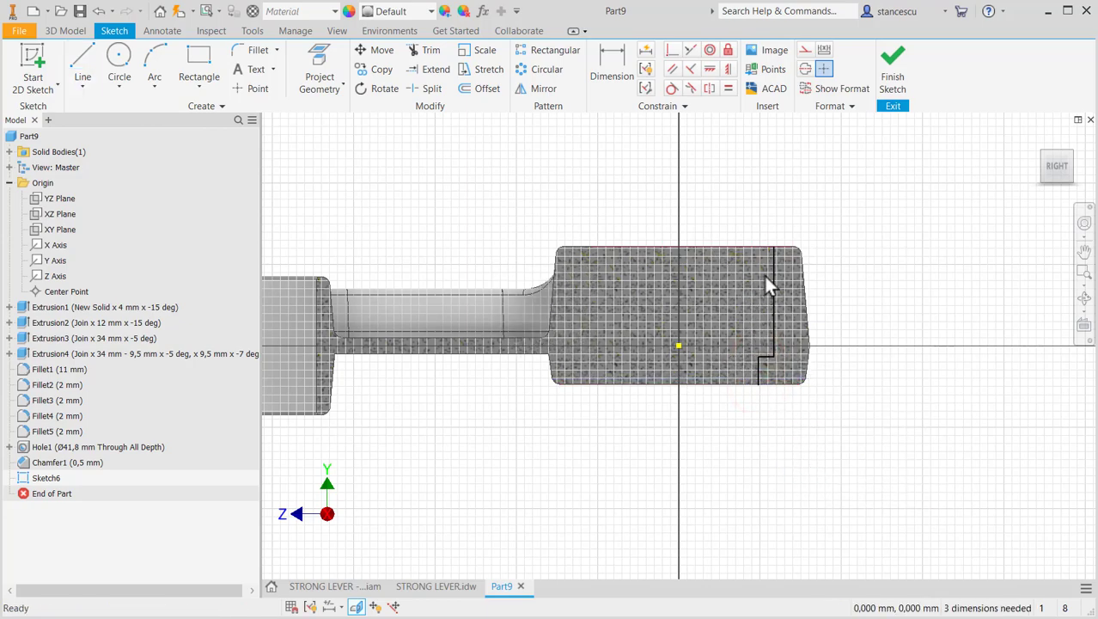
# Step: Project the Y axis into the sketch as a centerline through the large boss
pyautogui.scroll(2, 765, 275)
pyautogui.scroll(1, 705, 379)
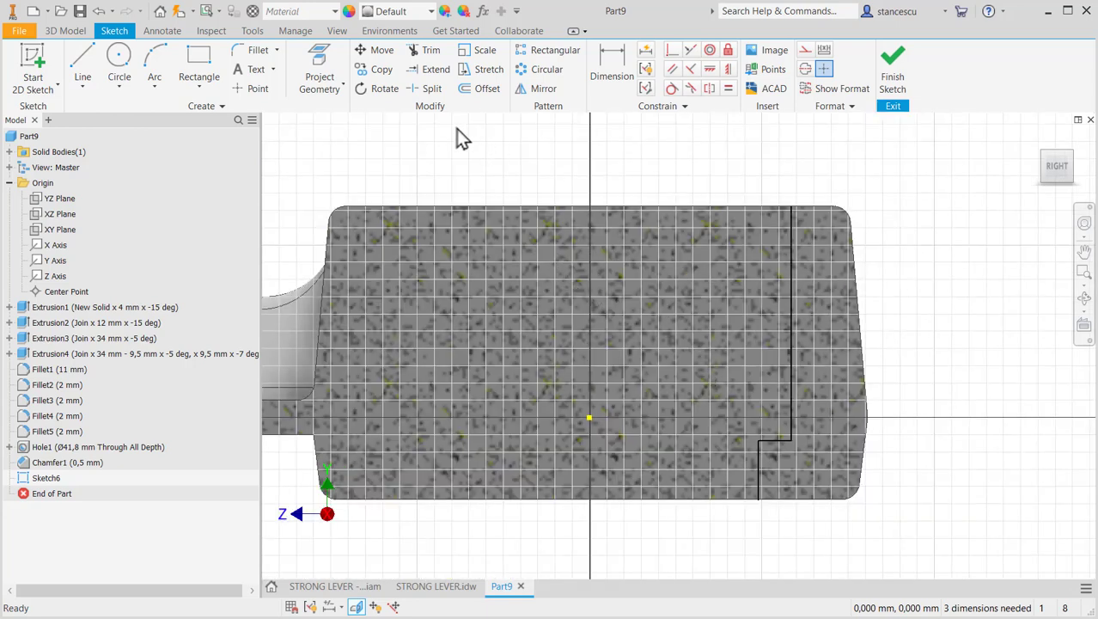
pyautogui.click(318, 65)
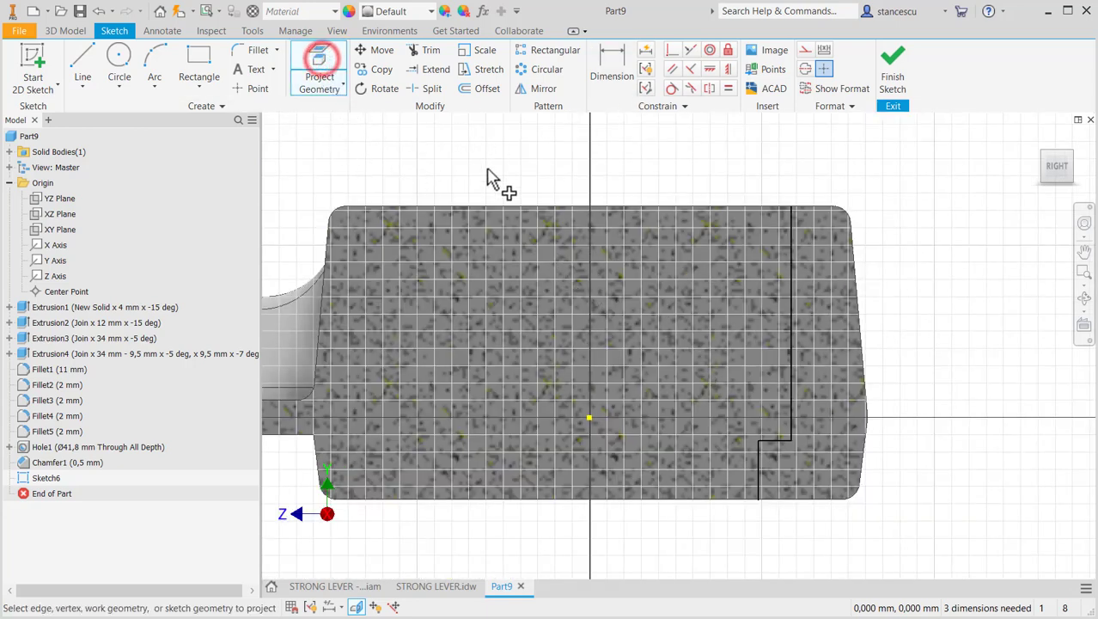
pyautogui.moveTo(440, 529); pyautogui.dragTo(481, 526, button='middle')
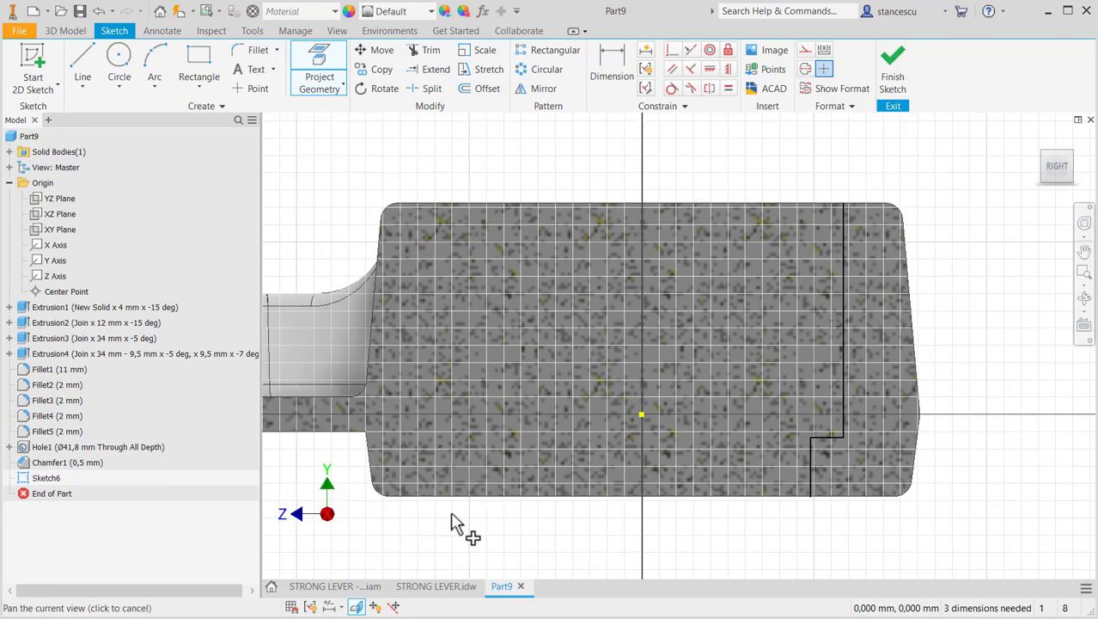
pyautogui.click(45, 261)
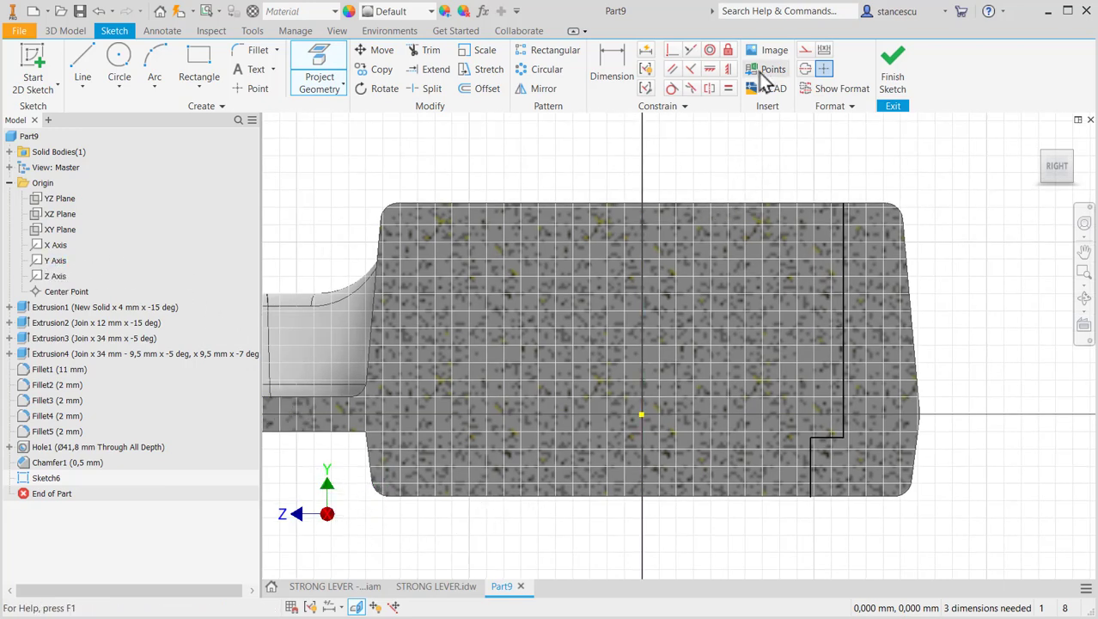
pyautogui.click(808, 69)
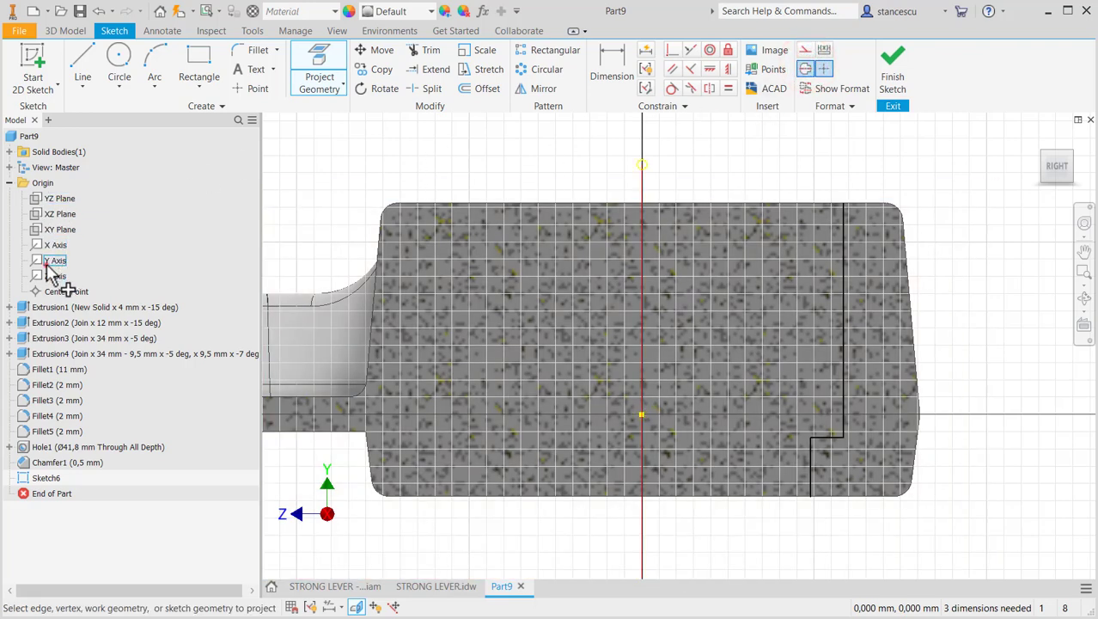
pyautogui.click(49, 269)
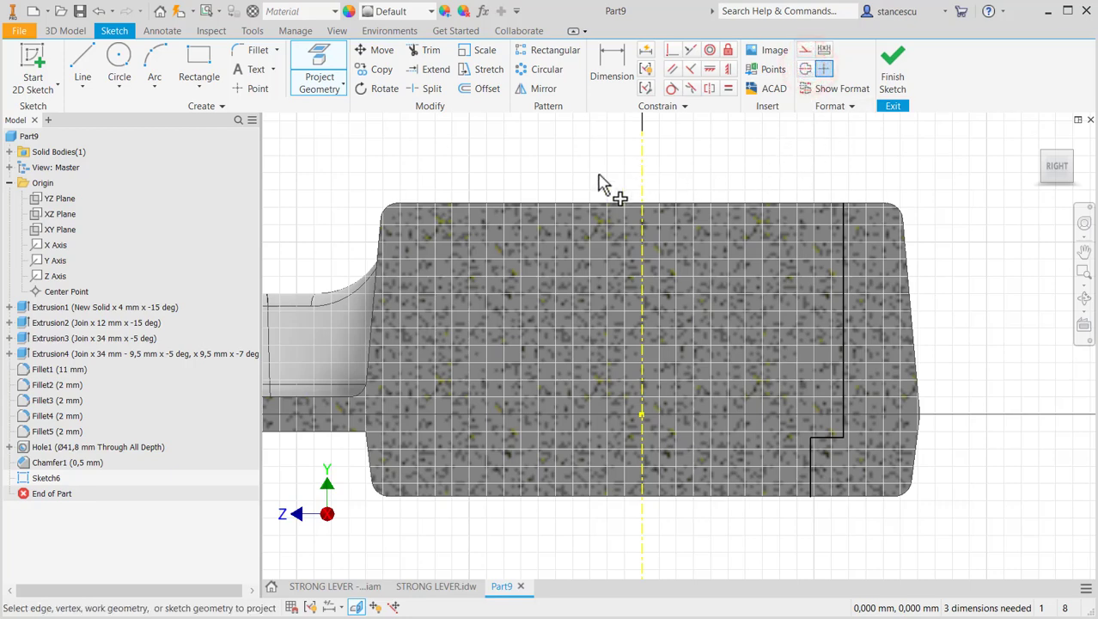
# Step: Dimension the long upper bore line as a diameter about the centerline and set it to 52 mm
pyautogui.click(611, 65)
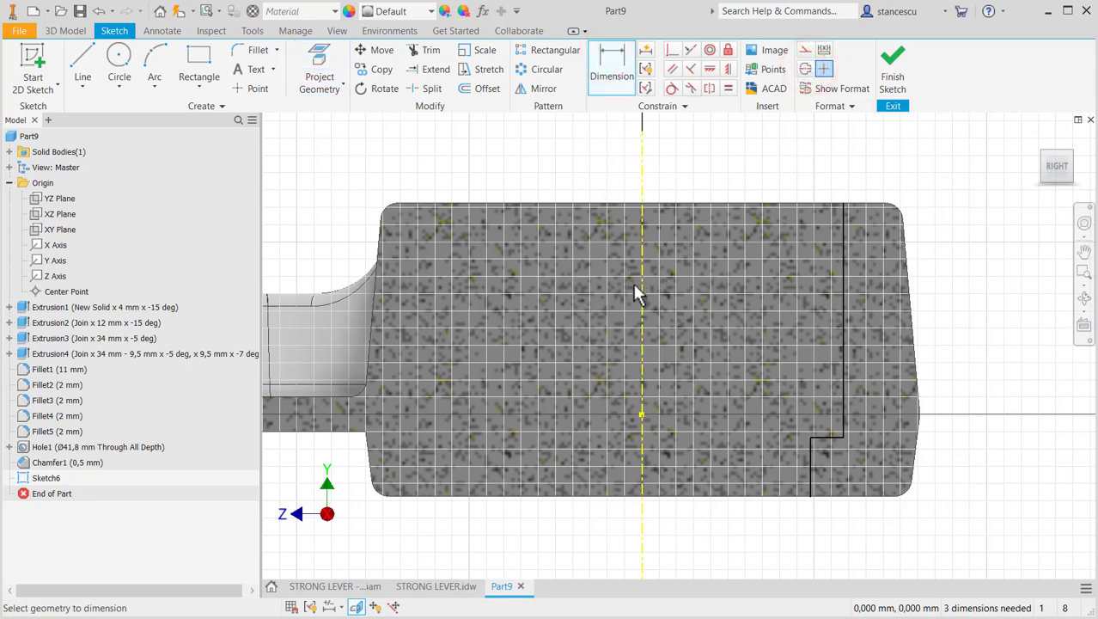
pyautogui.click(640, 294)
pyautogui.click(841, 274)
pyautogui.click(702, 154)
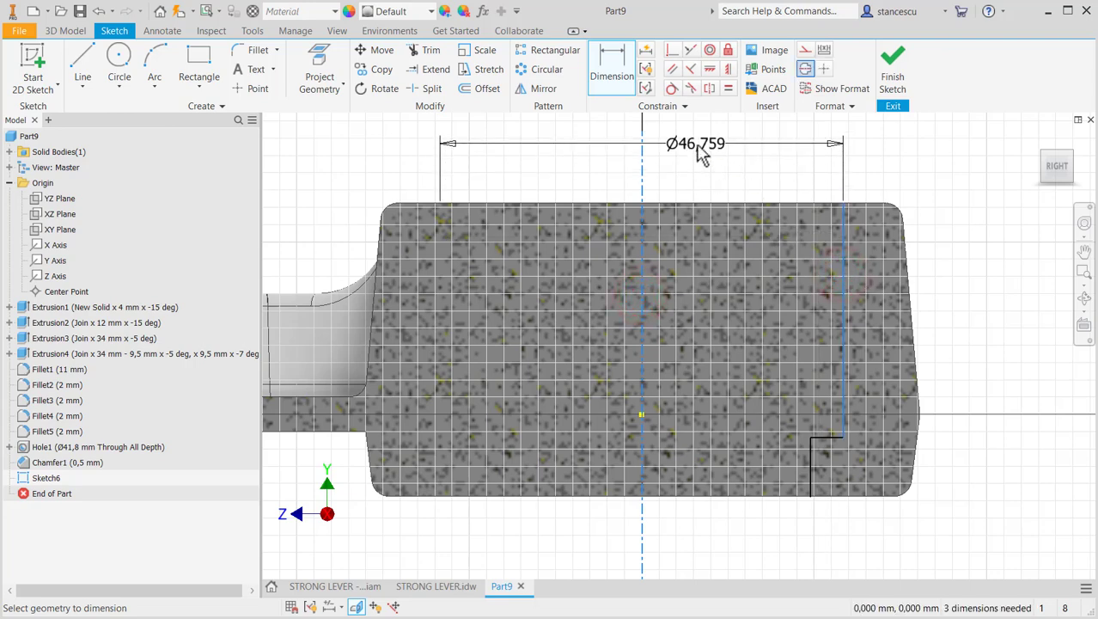
pyautogui.click(701, 154)
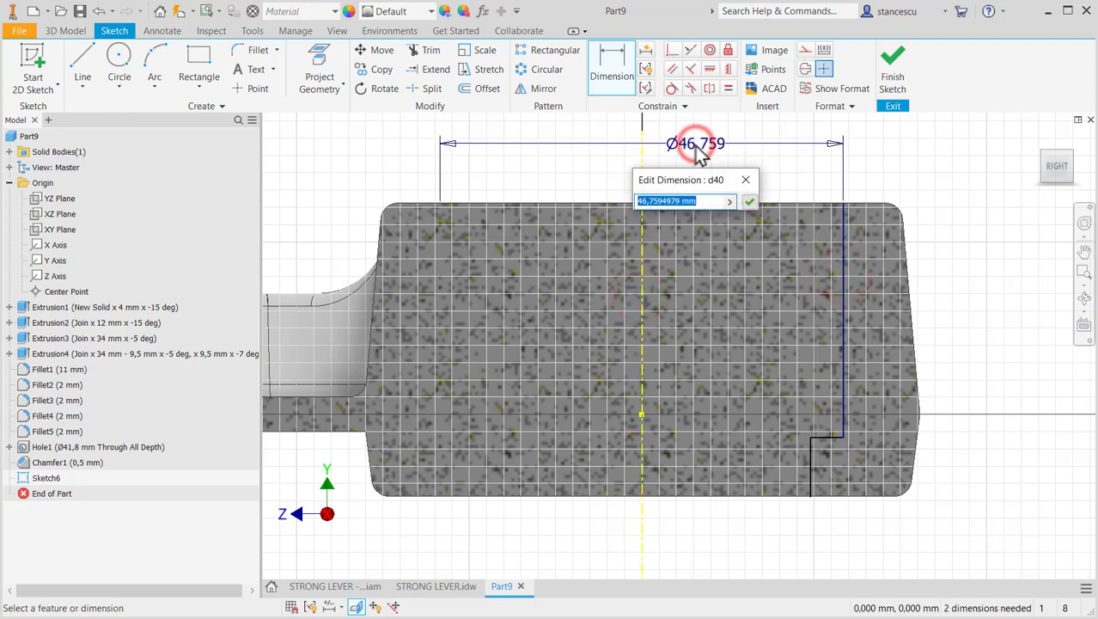
pyautogui.write('5')
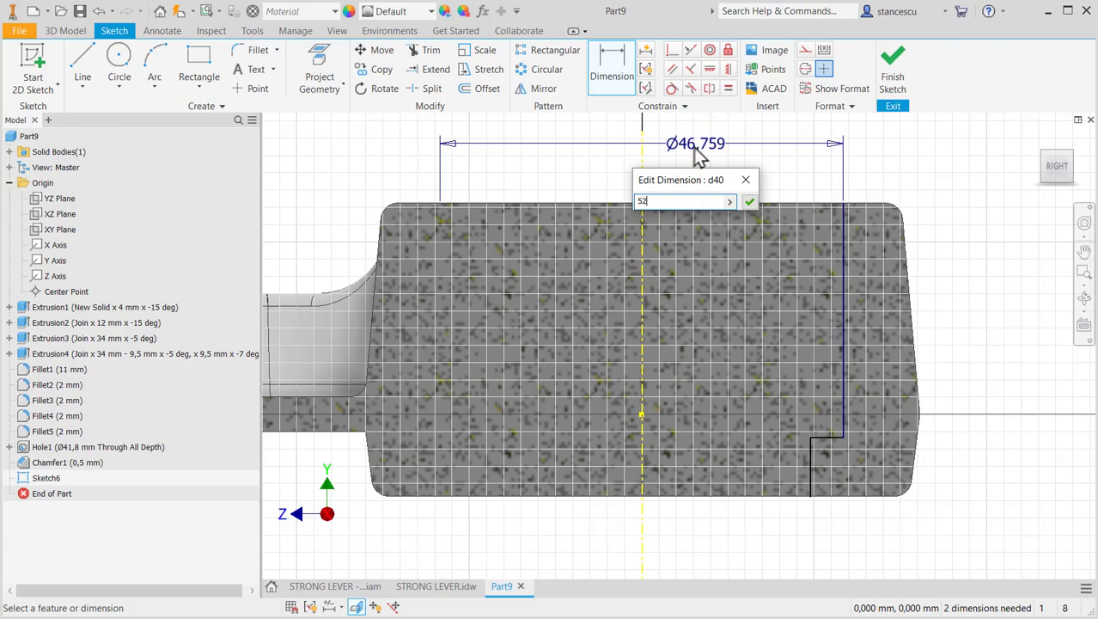
pyautogui.write('2')
pyautogui.press('Return')
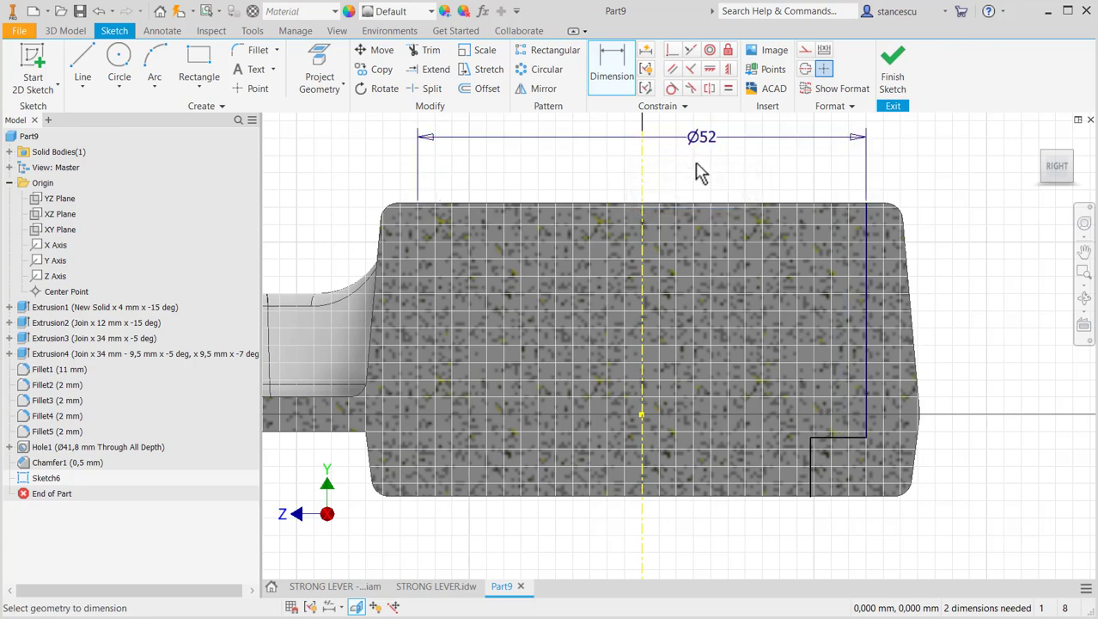
# Step: Dimension the short lower bore line as a diameter about the centerline and set it to 47.5 mm
pyautogui.click(808, 462)
pyautogui.click(642, 461)
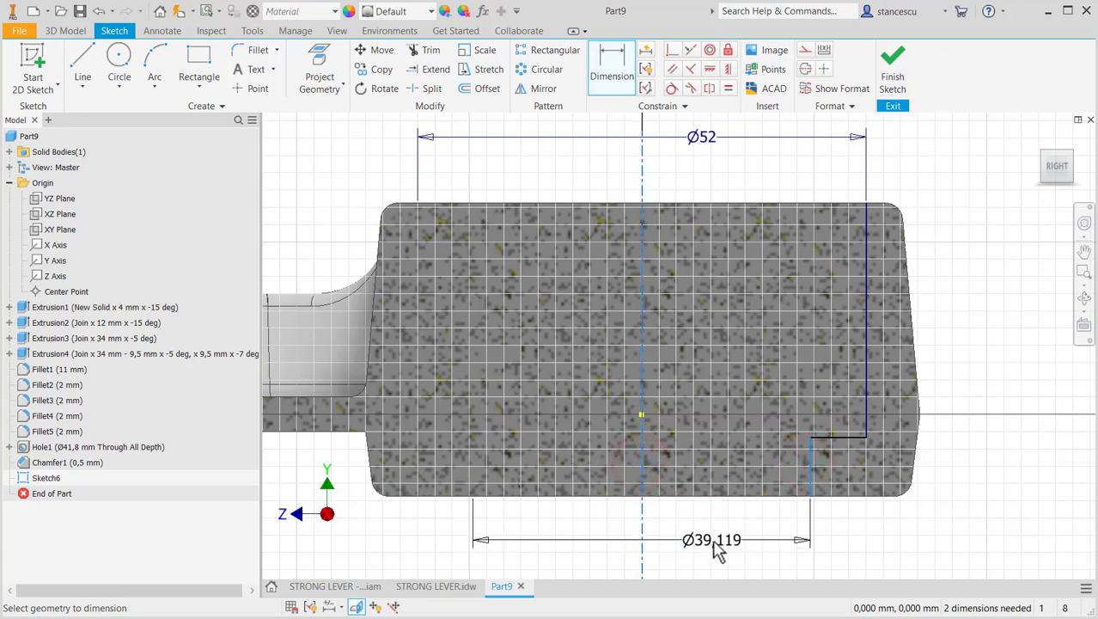
pyautogui.click(712, 541)
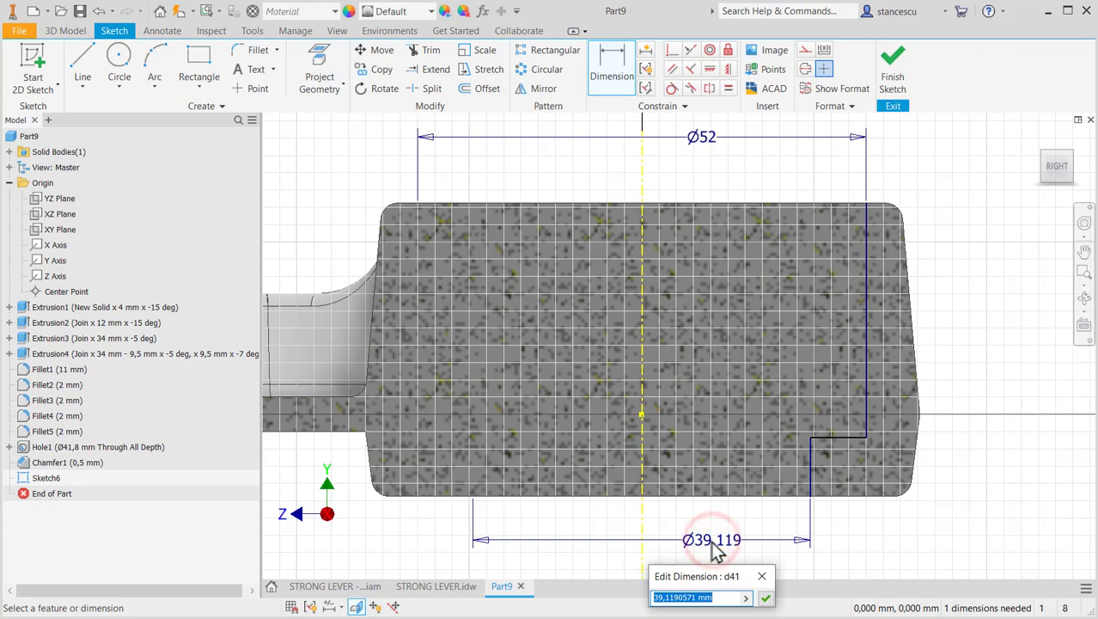
pyautogui.write('47.5')
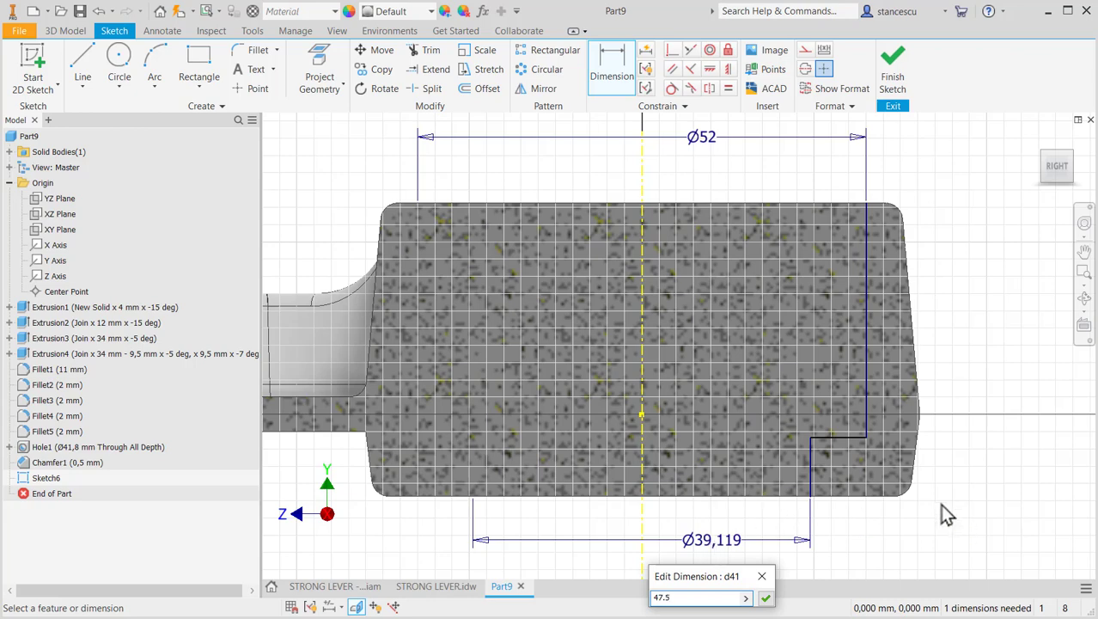
pyautogui.click(767, 599)
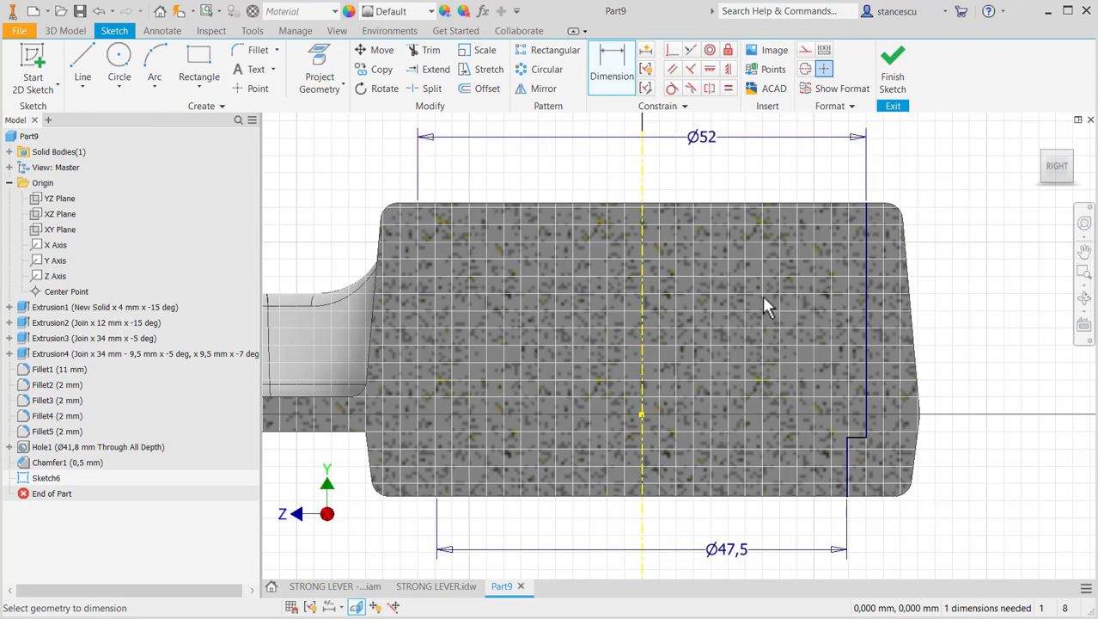
# Step: Dimension the step's depth from the boss's upper edge and set it to 30.5 mm
pyautogui.click(855, 439)
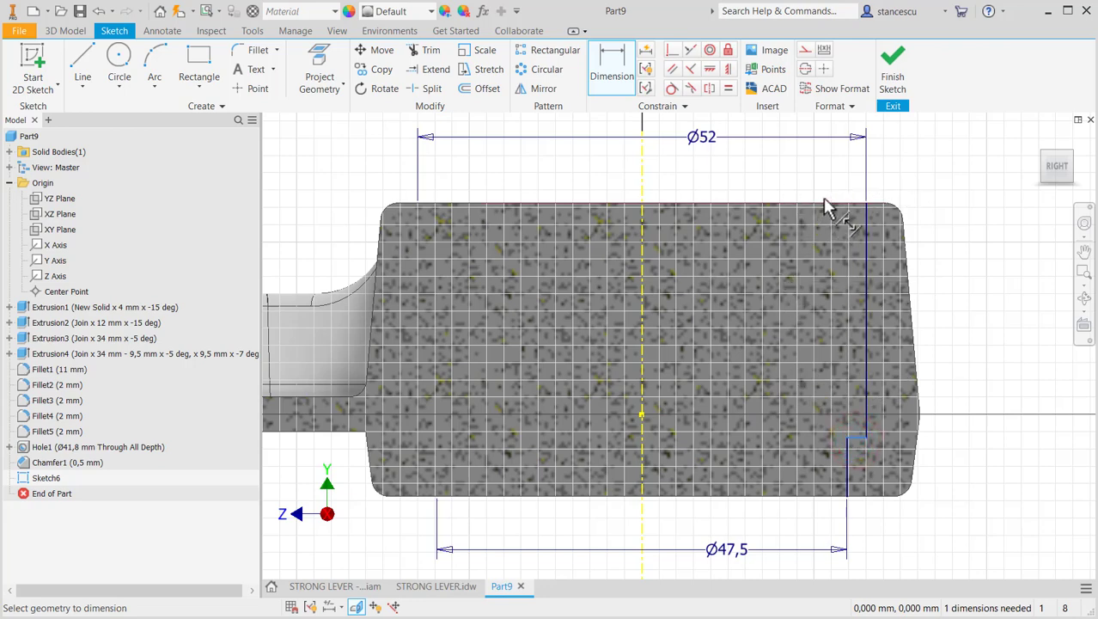
pyautogui.click(823, 207)
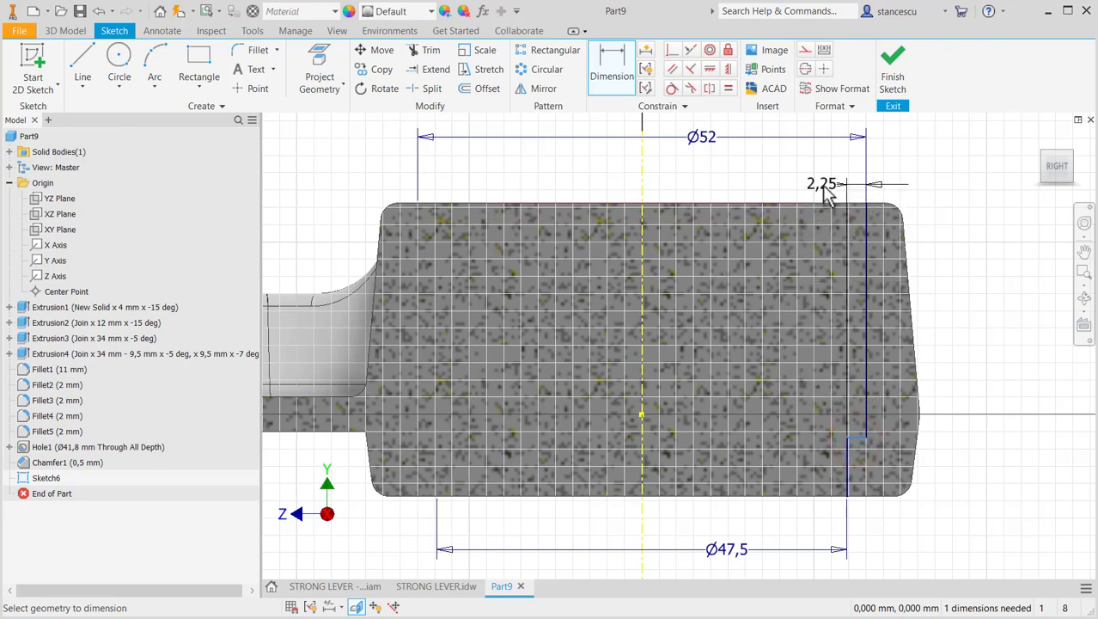
pyautogui.click(820, 205)
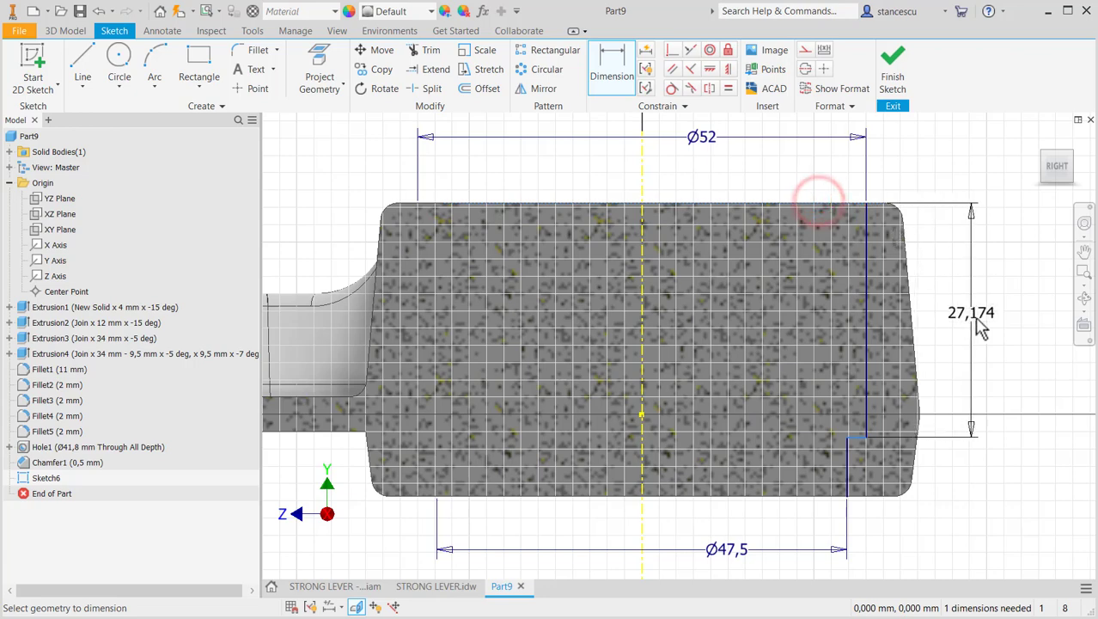
pyautogui.click(980, 334)
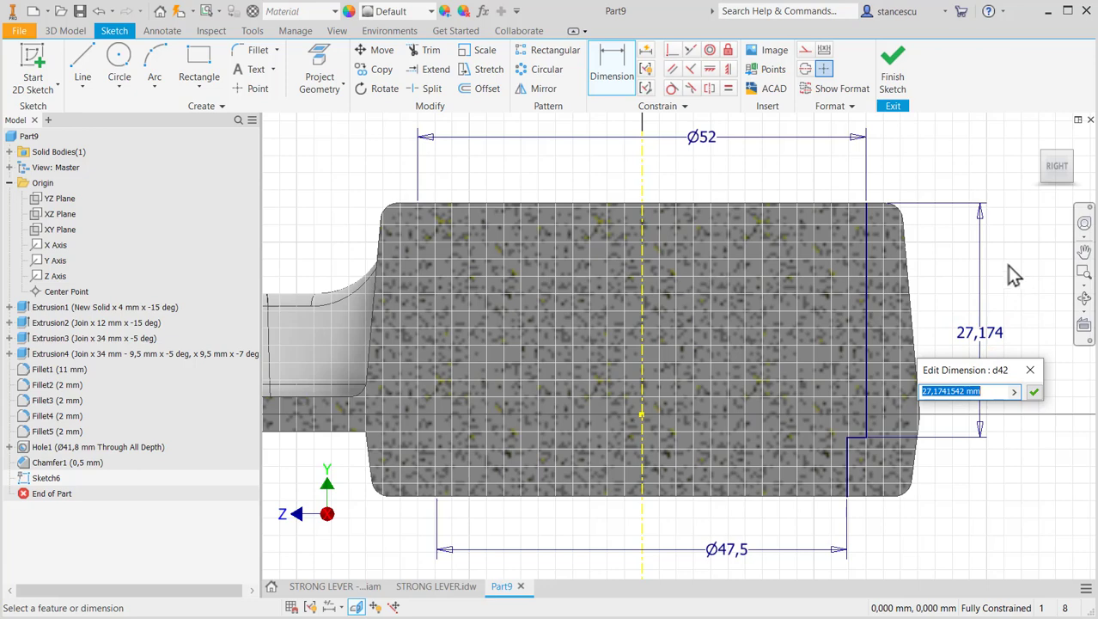
pyautogui.write('30.5')
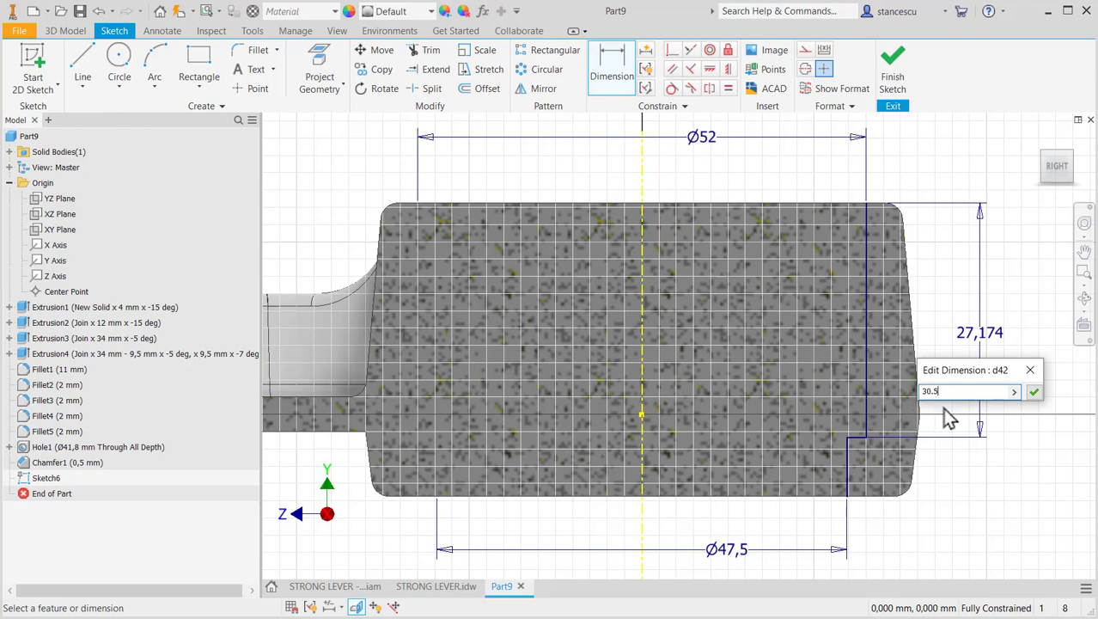
pyautogui.click(1034, 393)
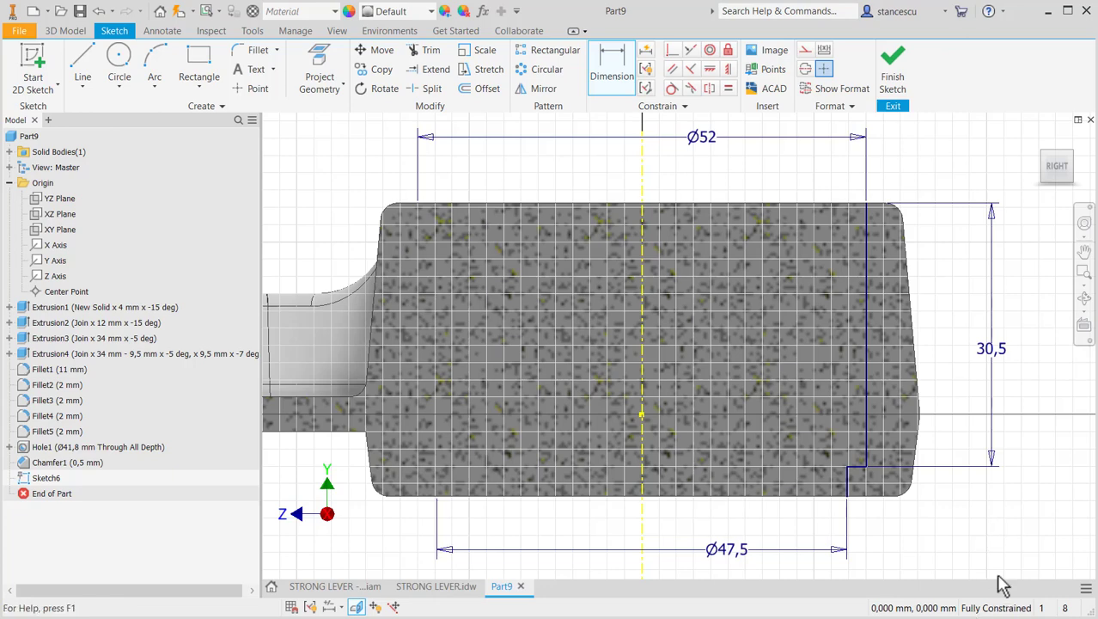
# Step: Close the bore profile with lines from the centerline to its upper and lower ends, and finish the sketch
pyautogui.click(79, 57)
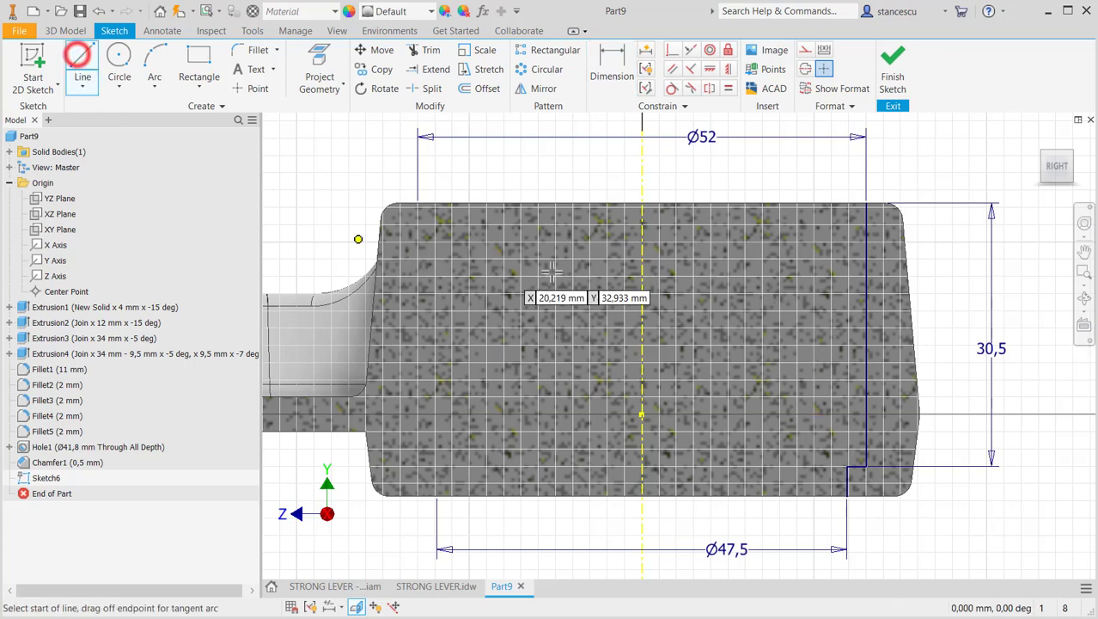
pyautogui.click(641, 204)
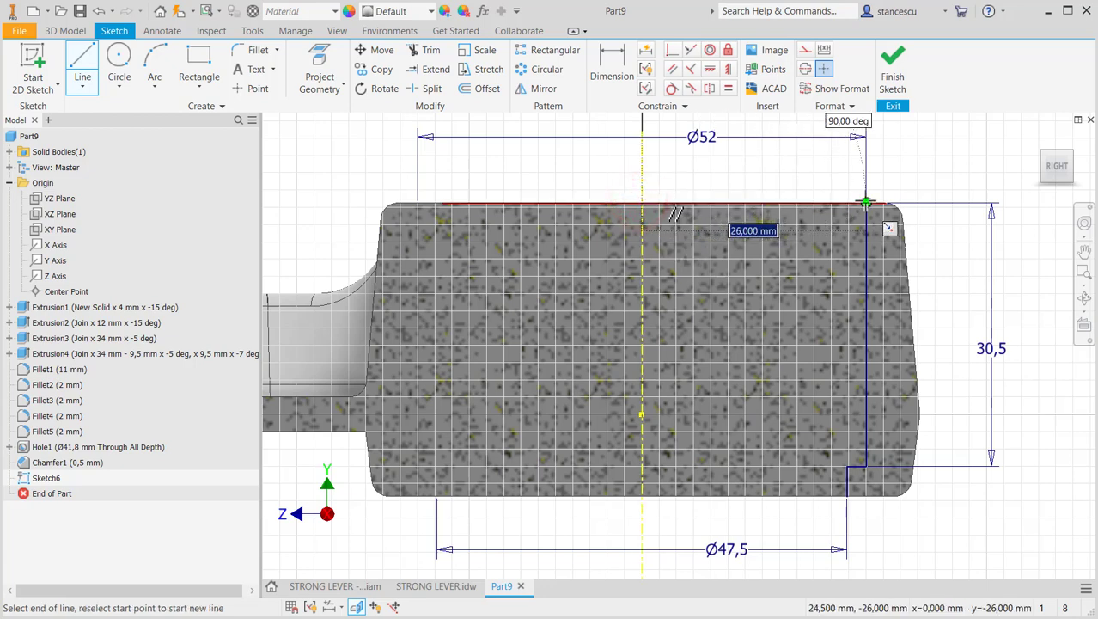
pyautogui.click(866, 204)
pyautogui.click(863, 203)
pyautogui.click(641, 495)
pyautogui.click(845, 496)
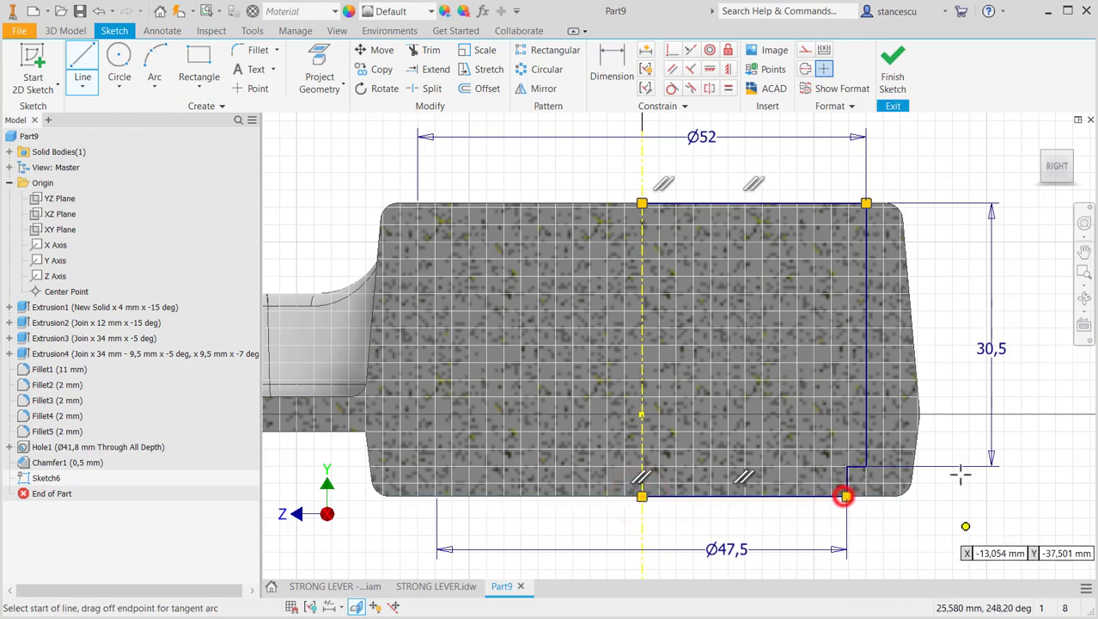
pyautogui.click(890, 69)
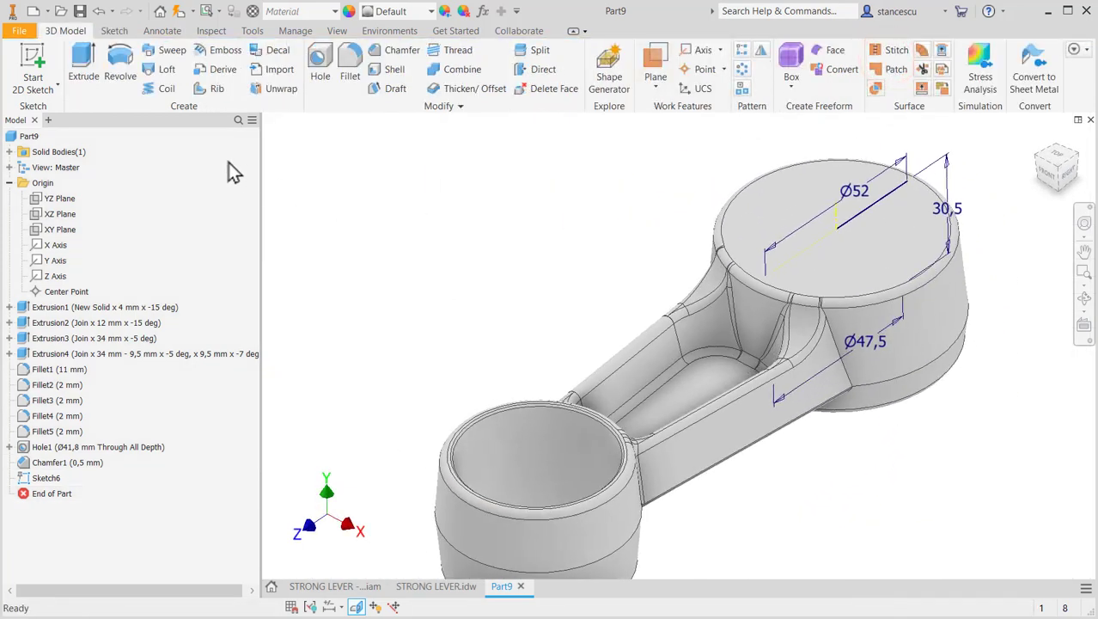
# Step: Revolve the stepped profile a full 360 degrees around the centerline as a cut through the large boss
pyautogui.click(120, 65)
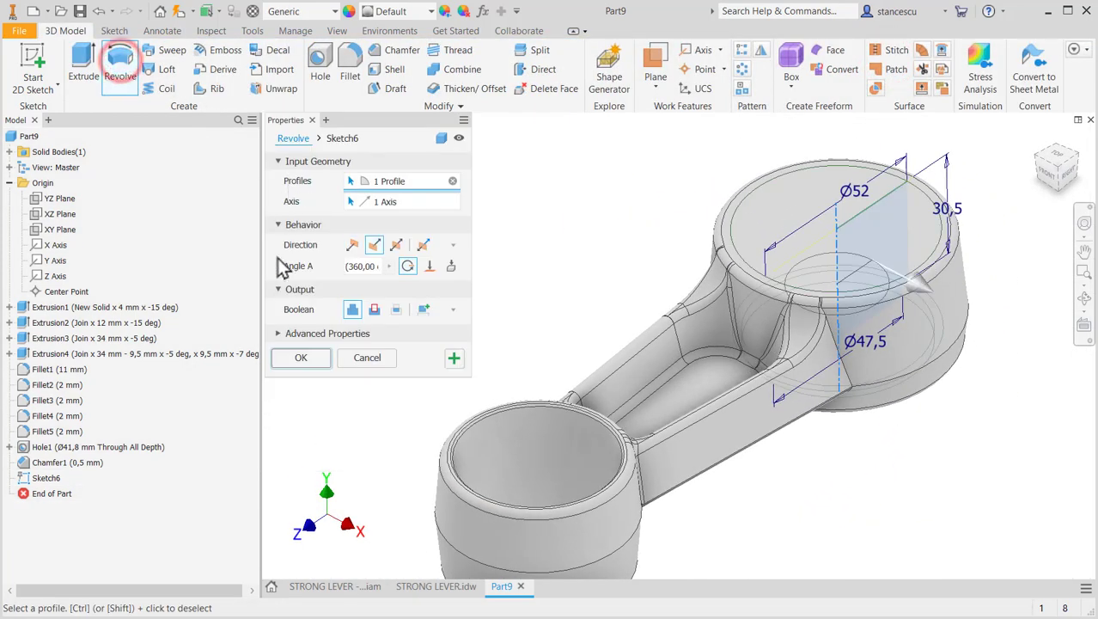
pyautogui.click(374, 309)
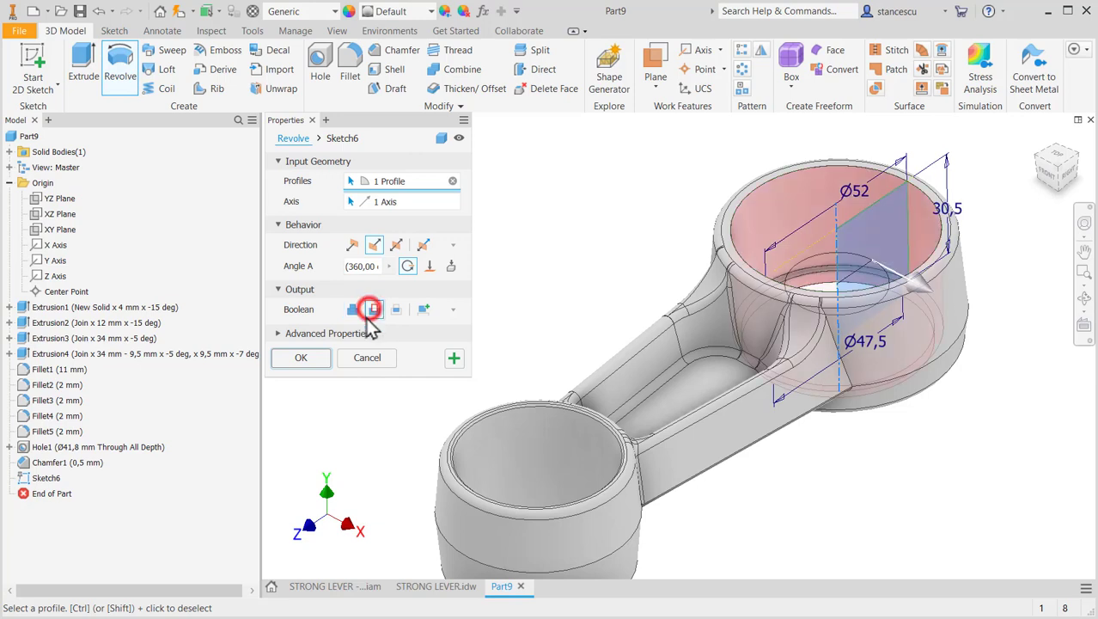
pyautogui.click(302, 358)
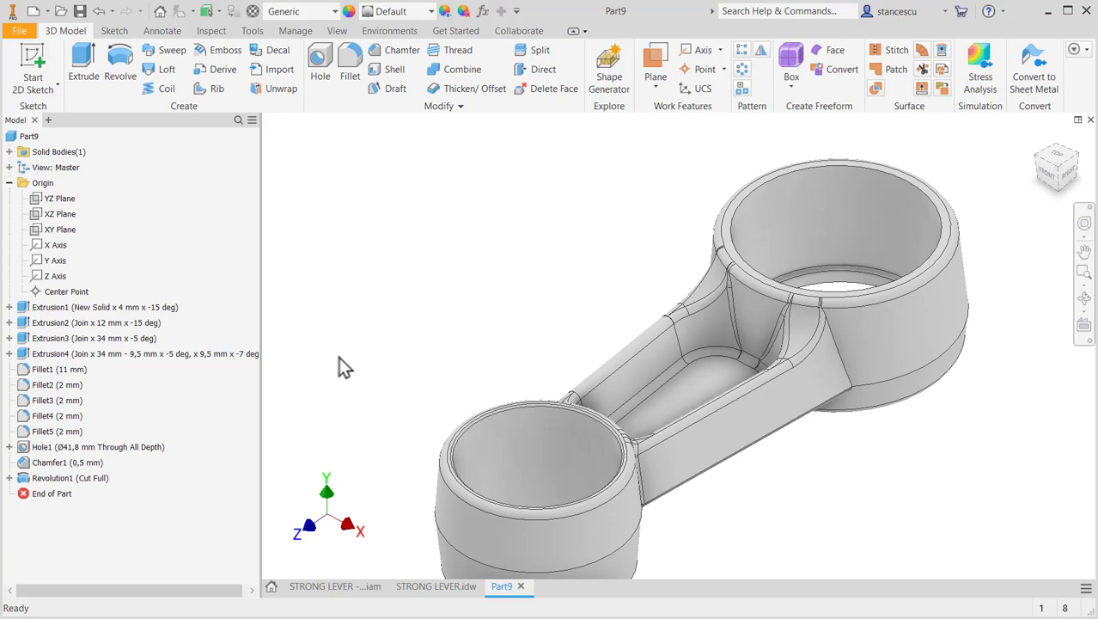
# Step: Start a new sketch on the YZ plane and slice the part's display at the sketch plane
pyautogui.click(43, 199)
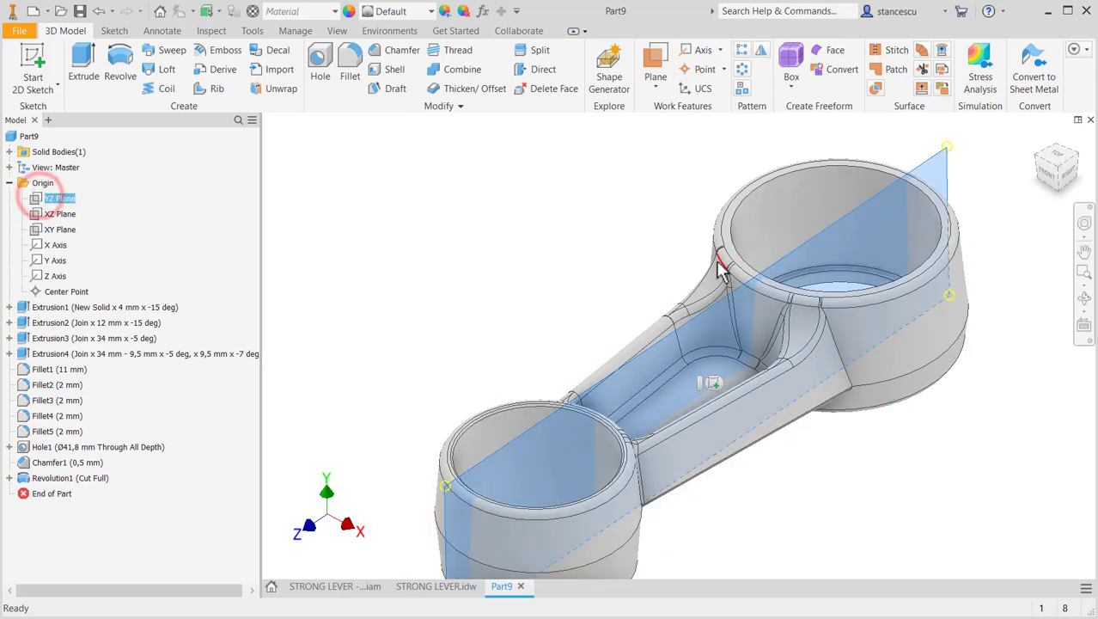
pyautogui.click(712, 382)
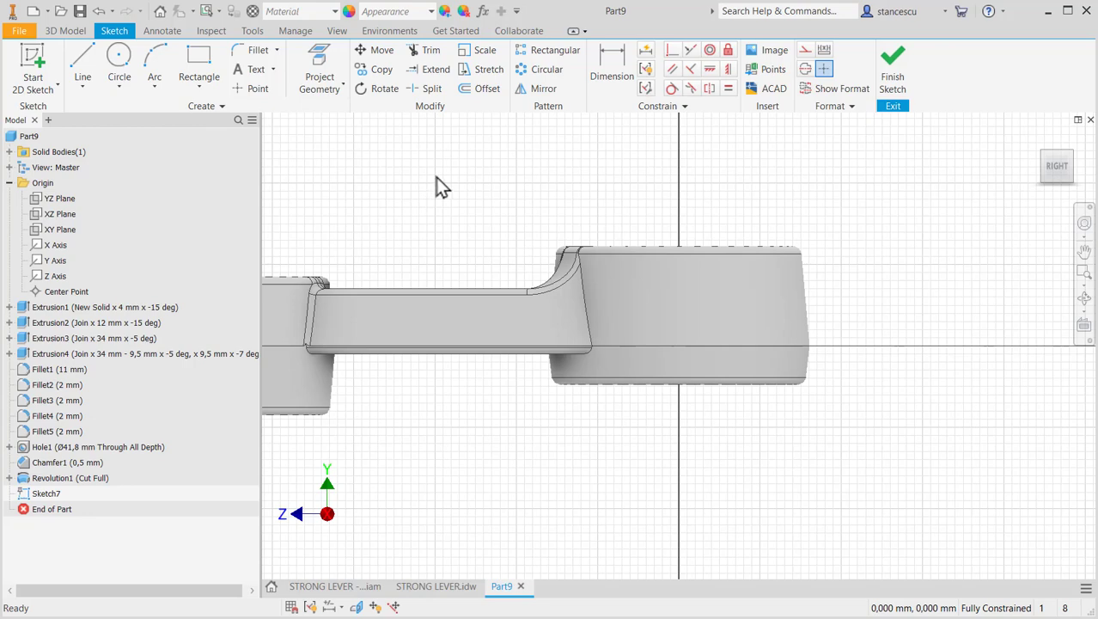
pyautogui.press('F7')
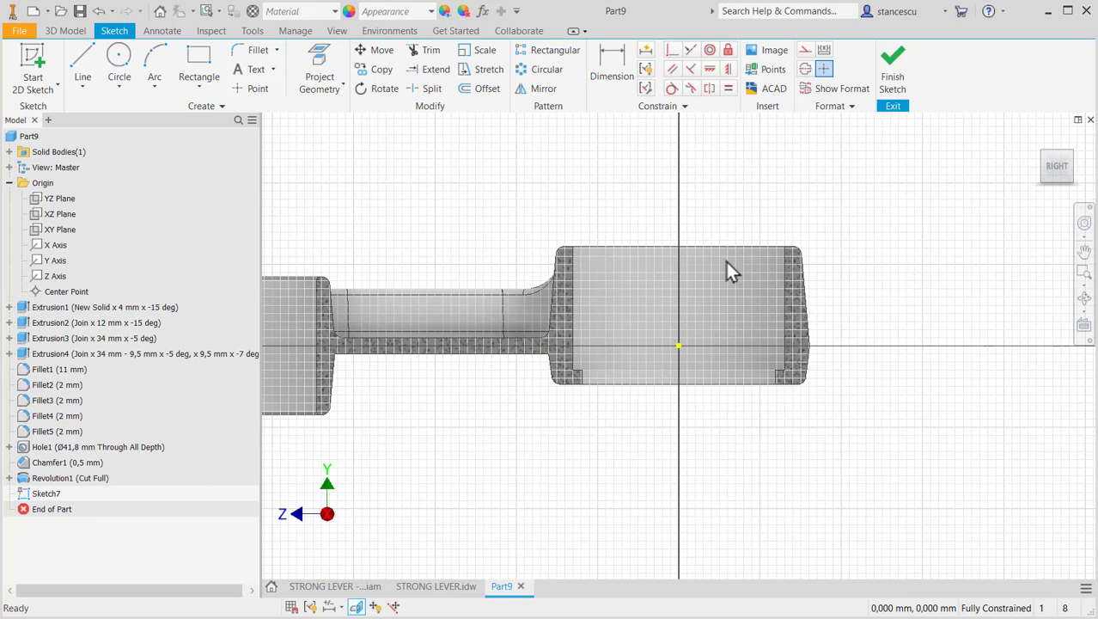
# Step: Switch to the STRONG LEVER drawing and examine the bore groove's width, position and diameter in section A-A
pyautogui.click(412, 586)
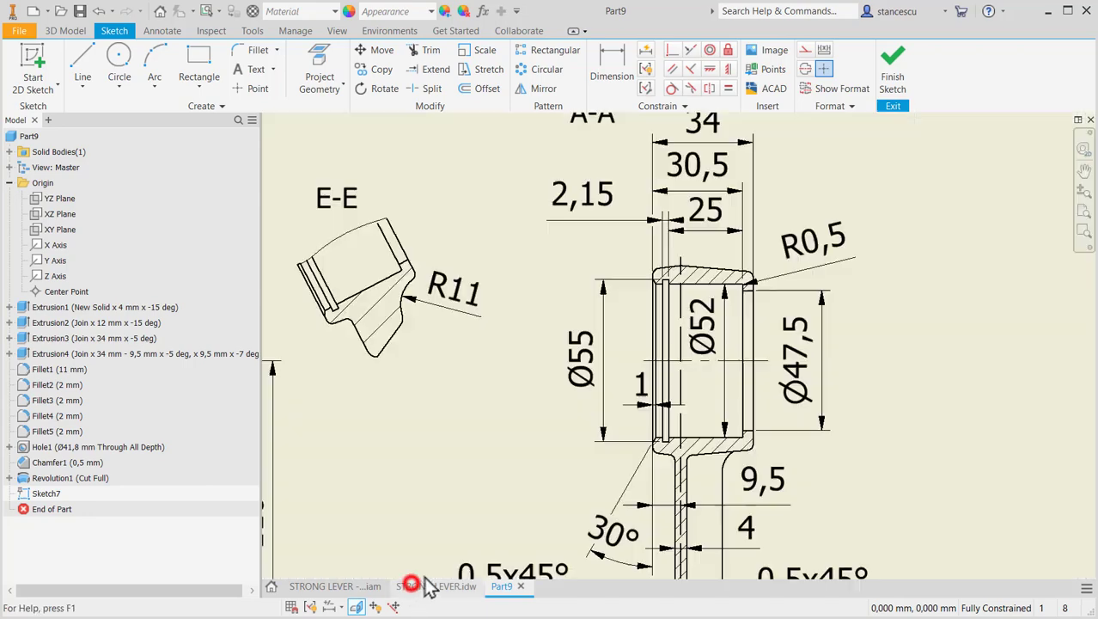
pyautogui.scroll(3, 679, 380)
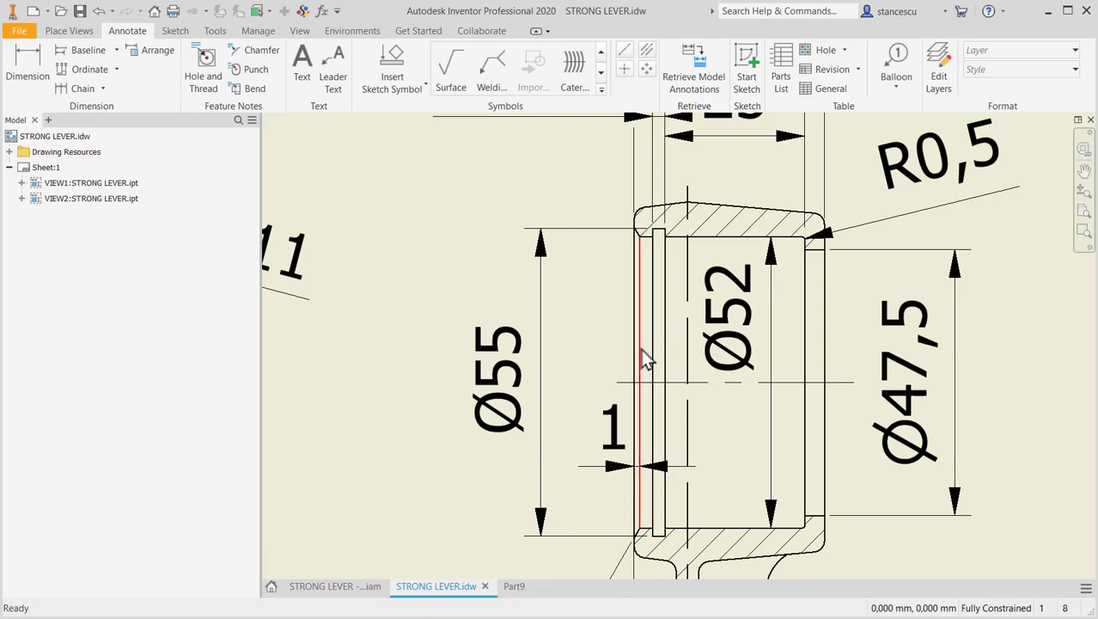
pyautogui.scroll(-3, 644, 356)
pyautogui.click(581, 211)
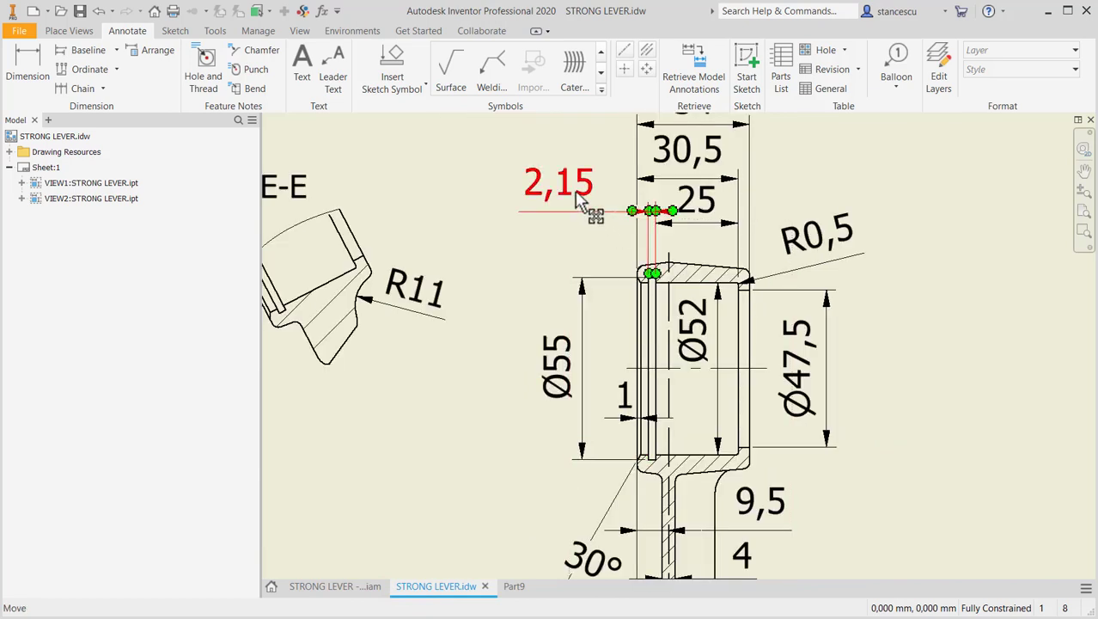
pyautogui.scroll(2, 651, 292)
pyautogui.click(652, 289)
pyautogui.press('Escape')
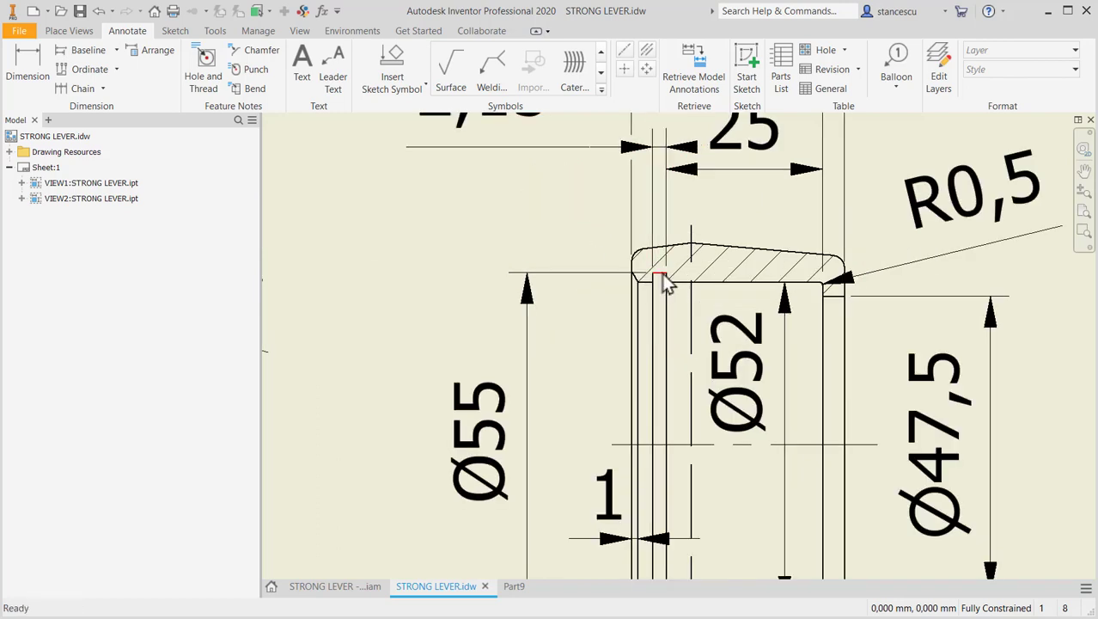
# Step: Return to Part9 and sketch a small rectangle about 2 mm high and 1.5 mm deep into the bore wall near its upper end
pyautogui.scroll(-2, 655, 317)
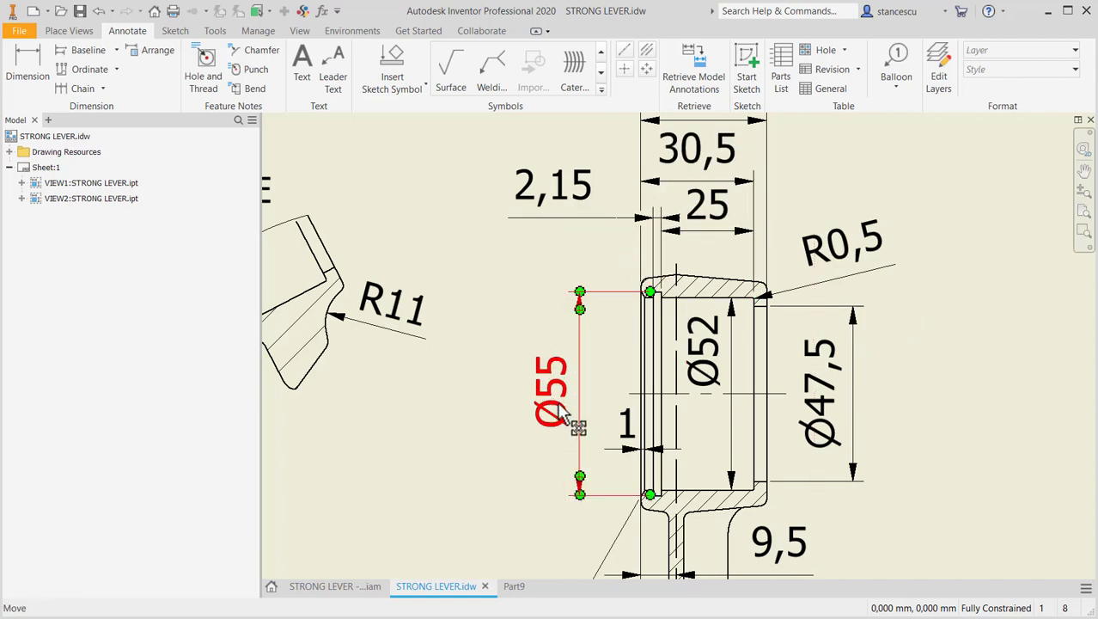
pyautogui.click(513, 586)
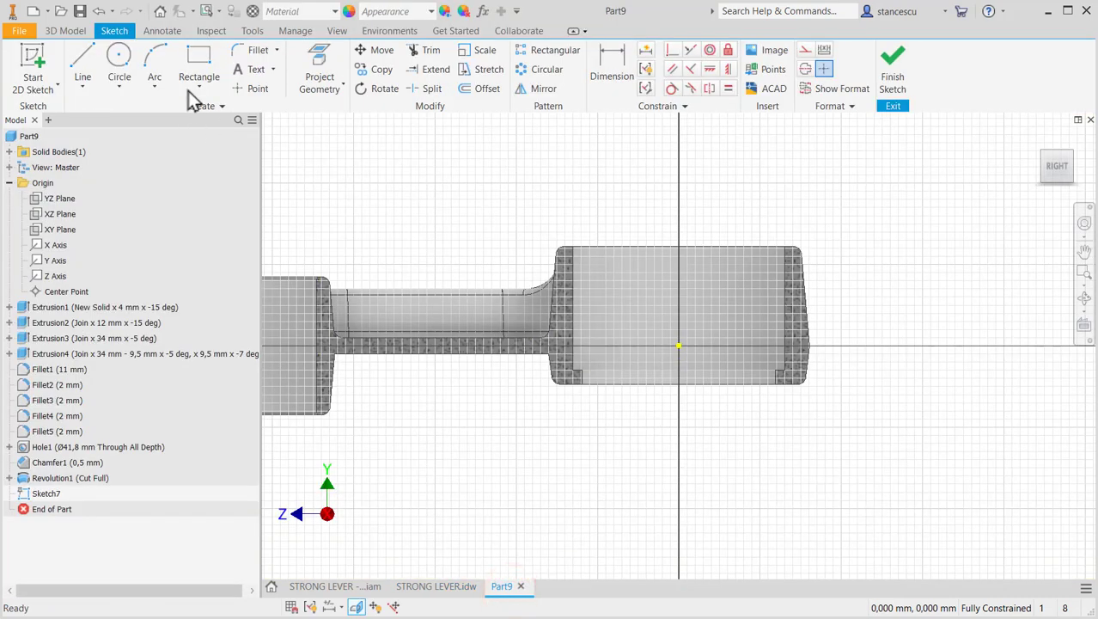
pyautogui.click(199, 58)
pyautogui.scroll(3, 770, 283)
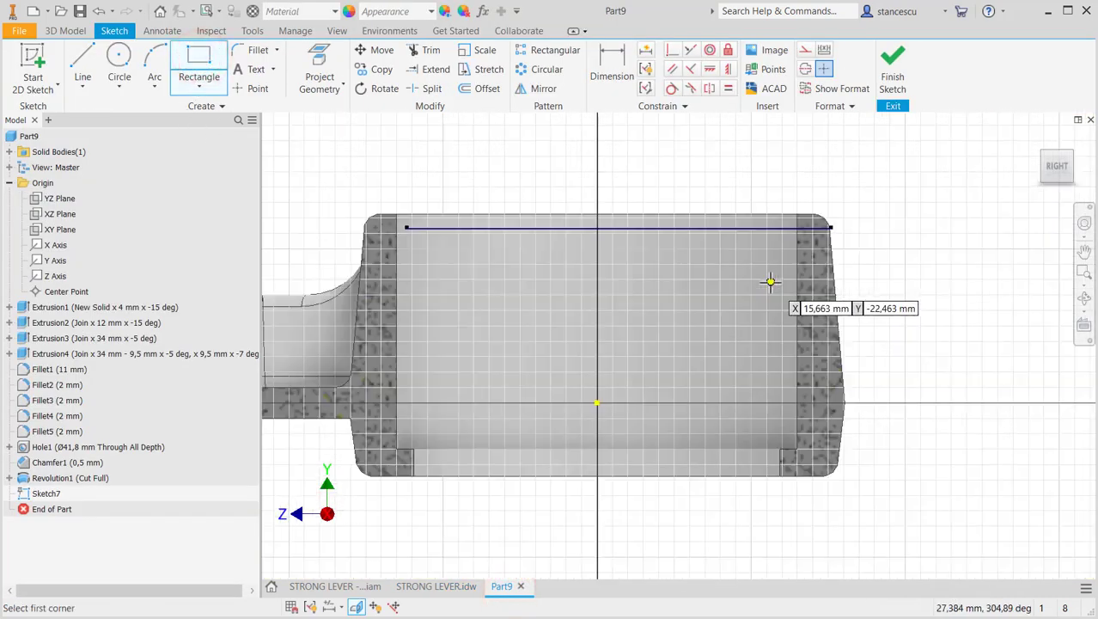
pyautogui.click(798, 246)
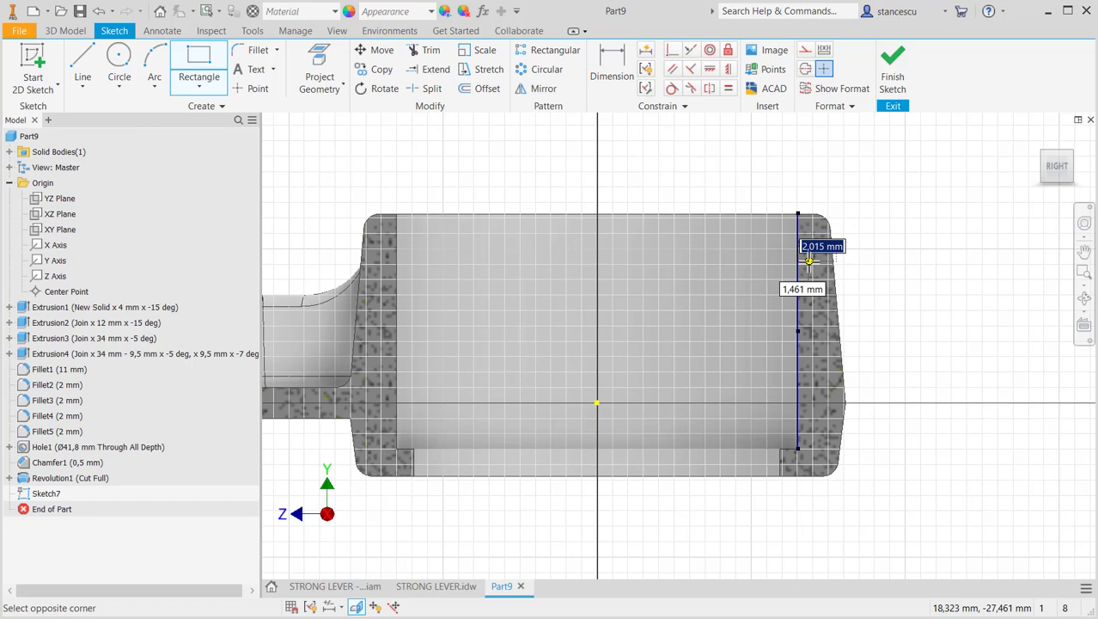
pyautogui.click(809, 260)
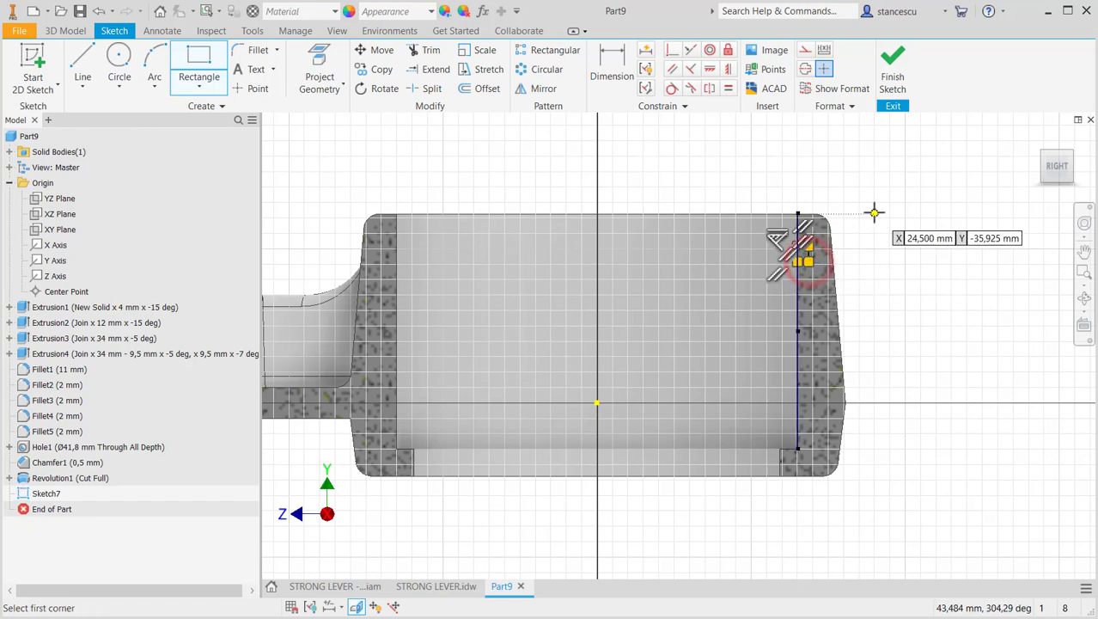
pyautogui.press('Escape')
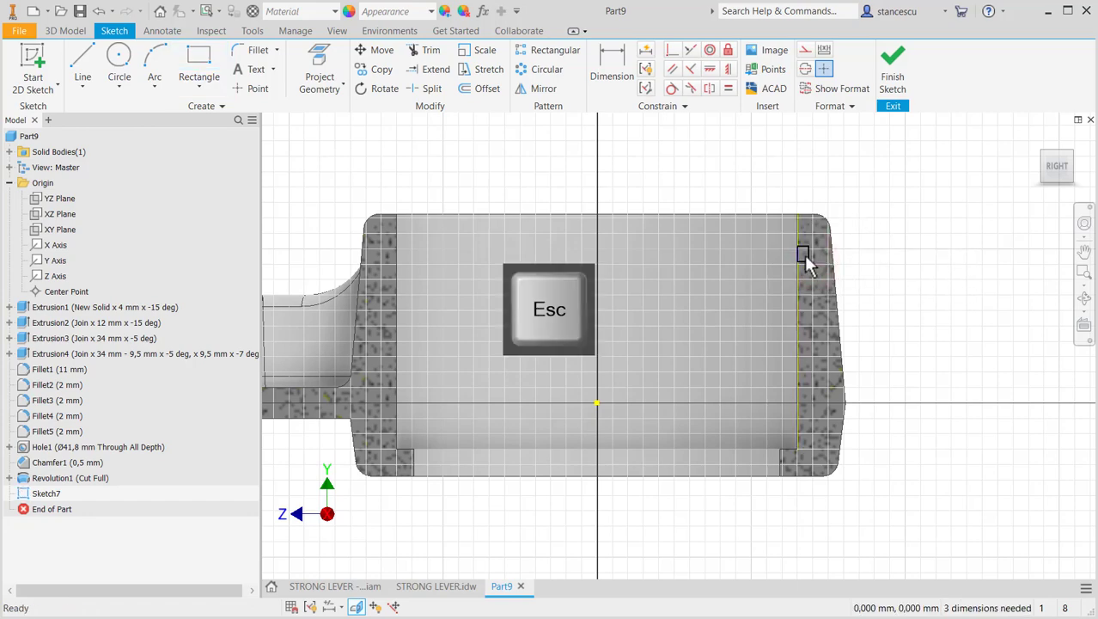
# Step: Convert the projected bore wall edge beside the small rectangle to construction geometry
pyautogui.scroll(2, 805, 282)
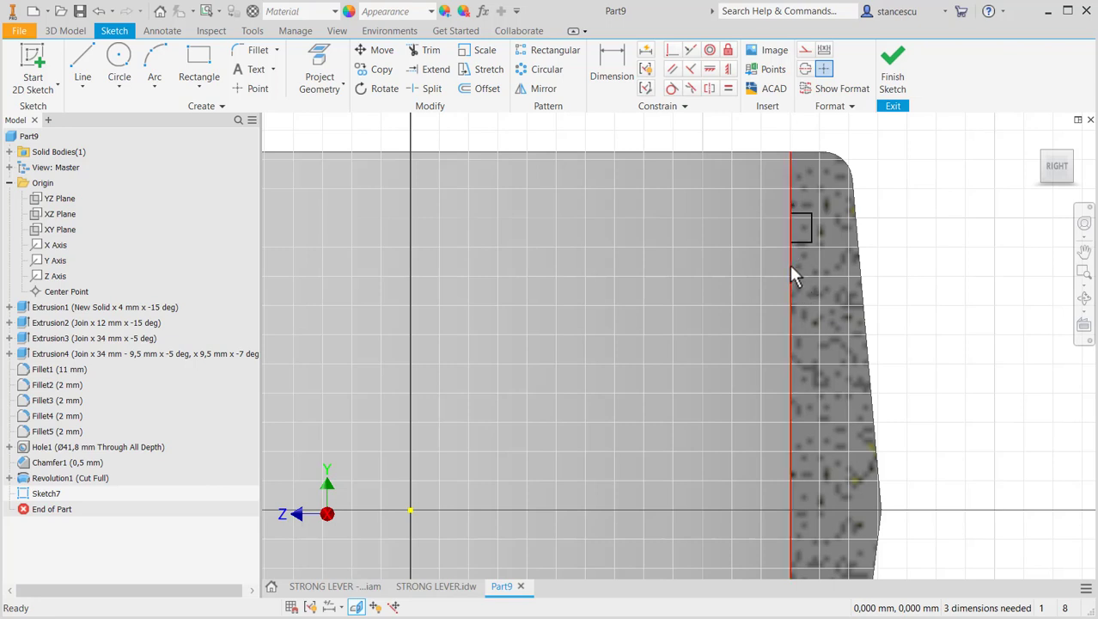
pyautogui.click(790, 262)
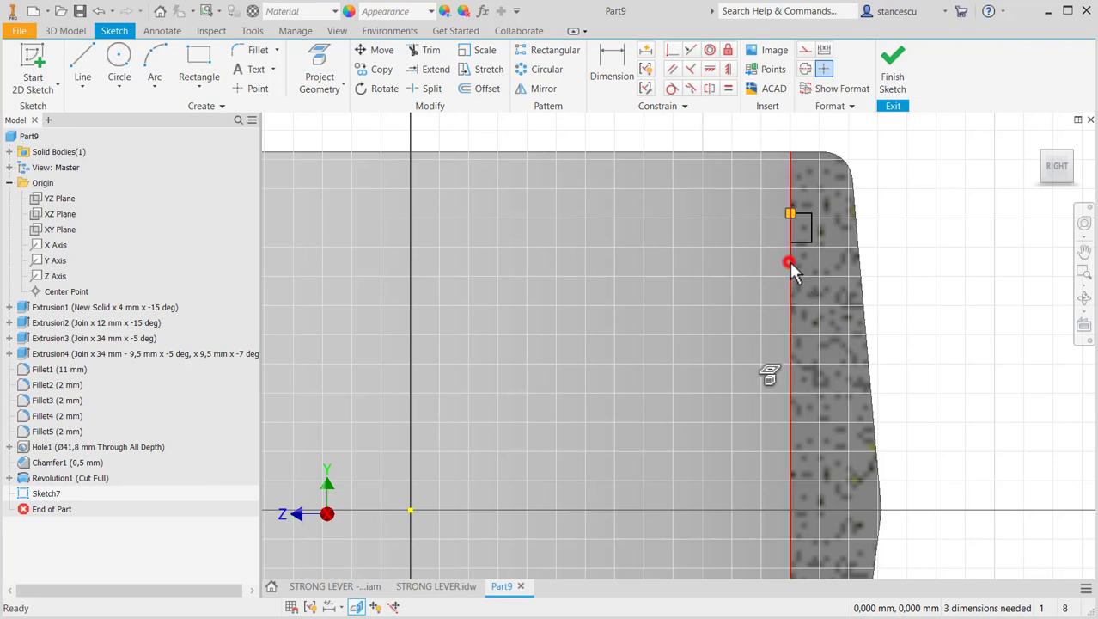
pyautogui.click(808, 49)
pyautogui.click(948, 212)
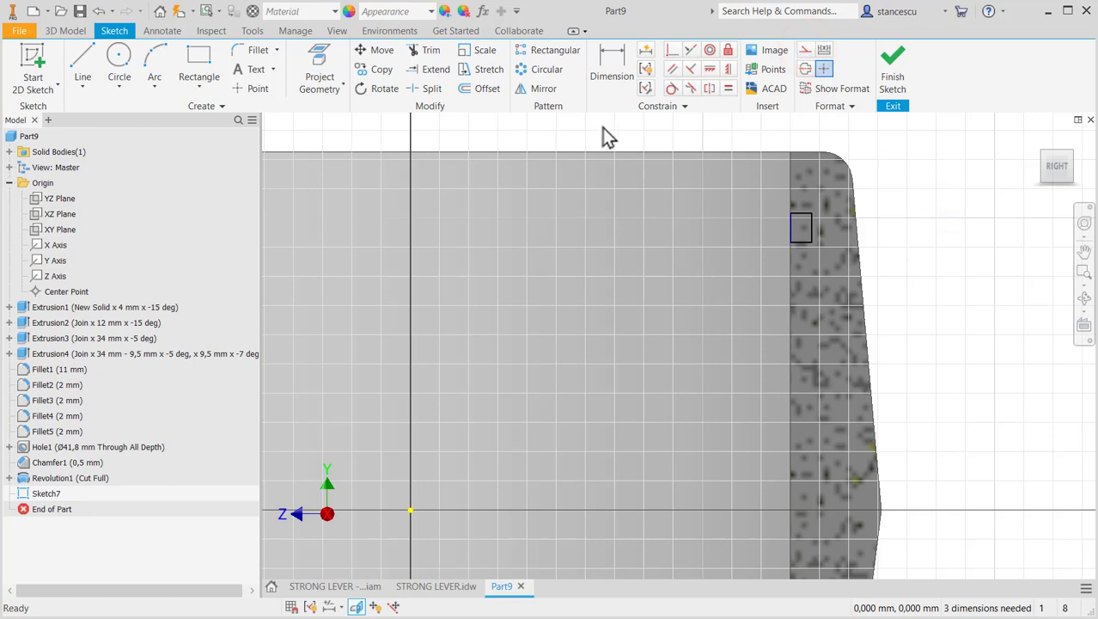
# Step: Project the origin Y Axis into the sketch as a centerline
pyautogui.scroll(-3, 907, 267)
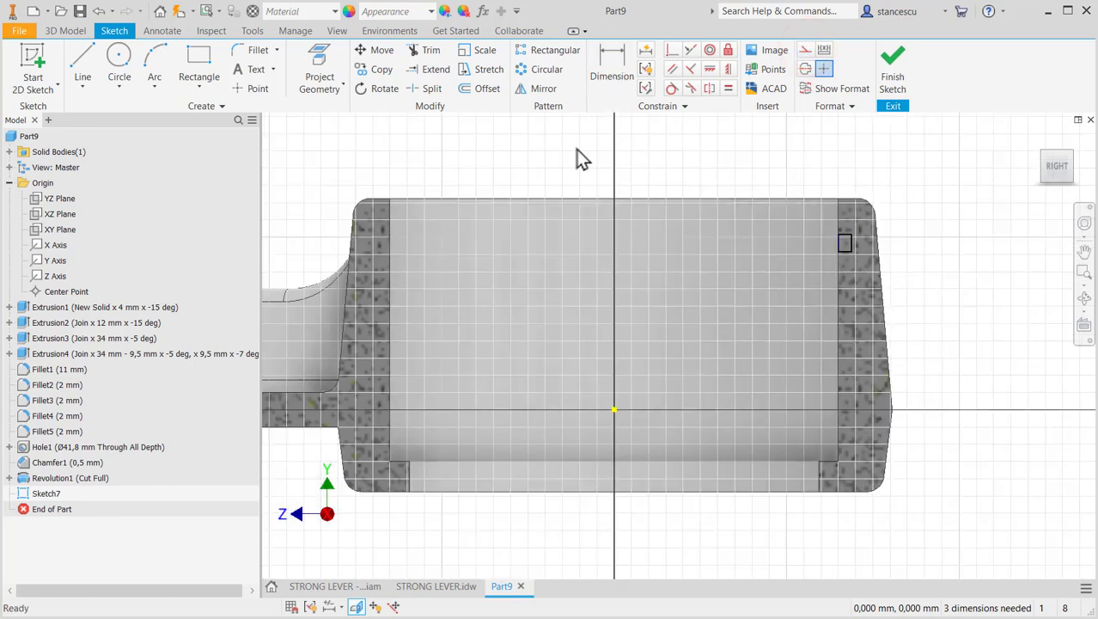
pyautogui.click(317, 70)
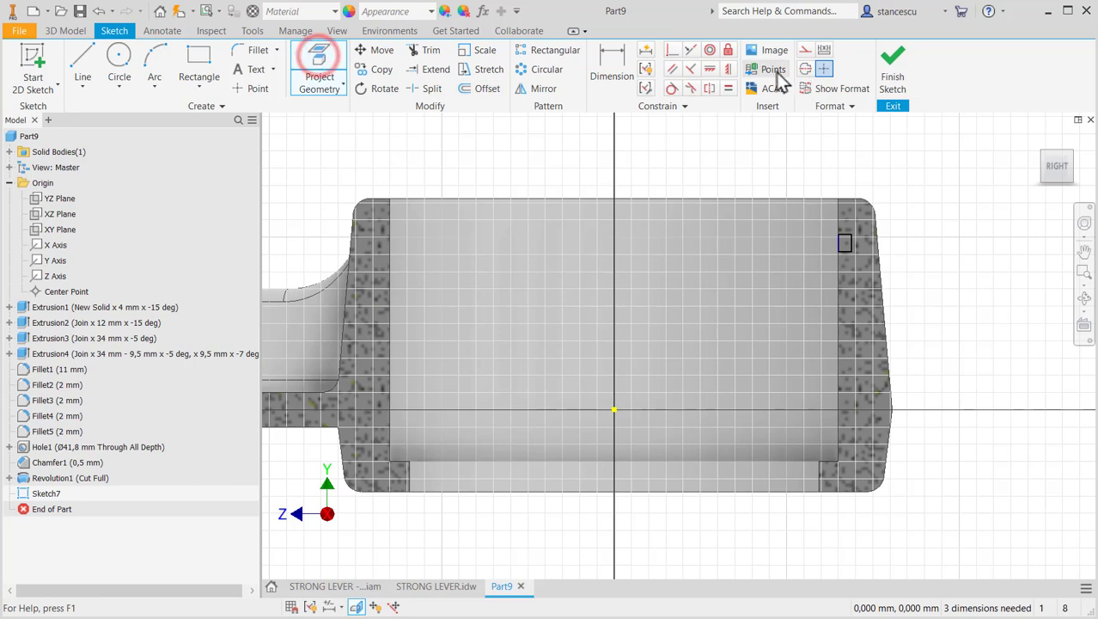
pyautogui.click(805, 68)
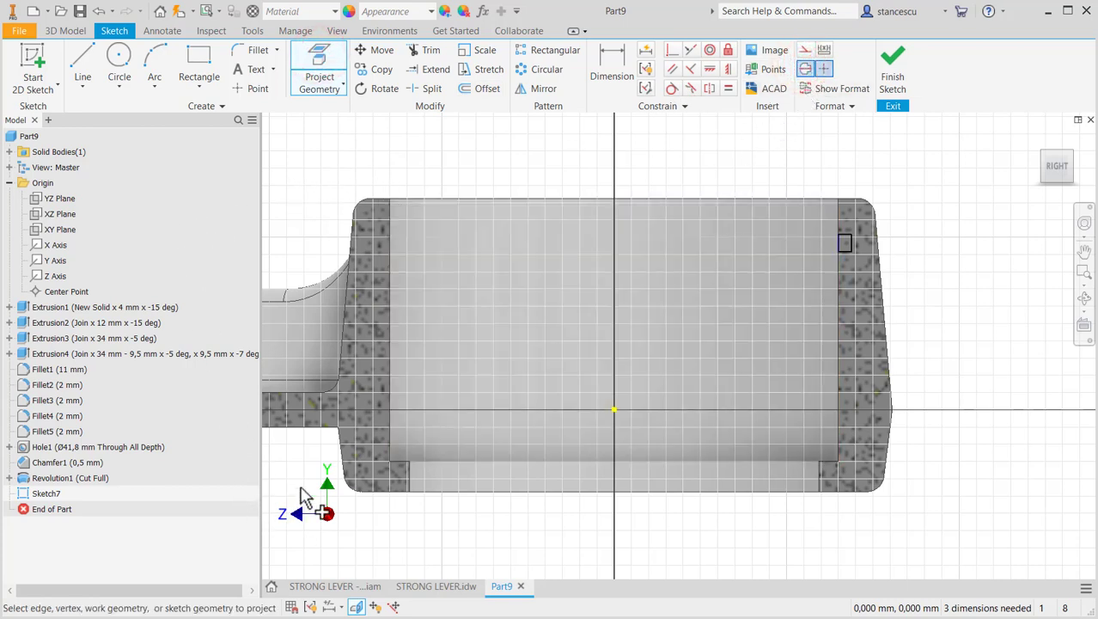
pyautogui.click(53, 260)
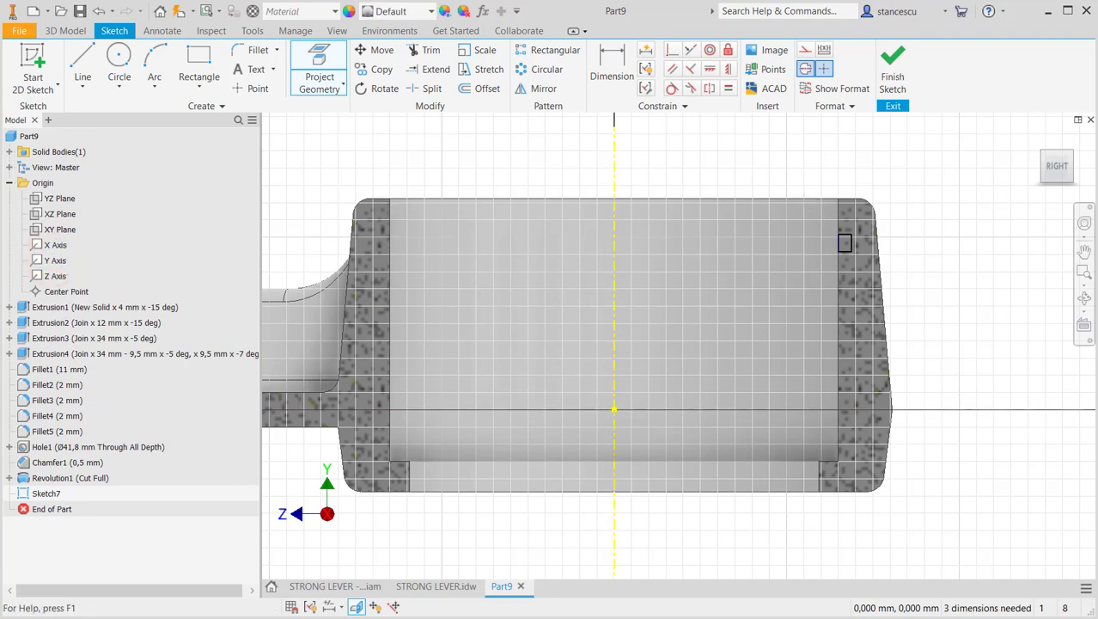
# Step: Dimension the rectangle's outer edge from the centerline as a diameter of 55 mm
pyautogui.click(612, 62)
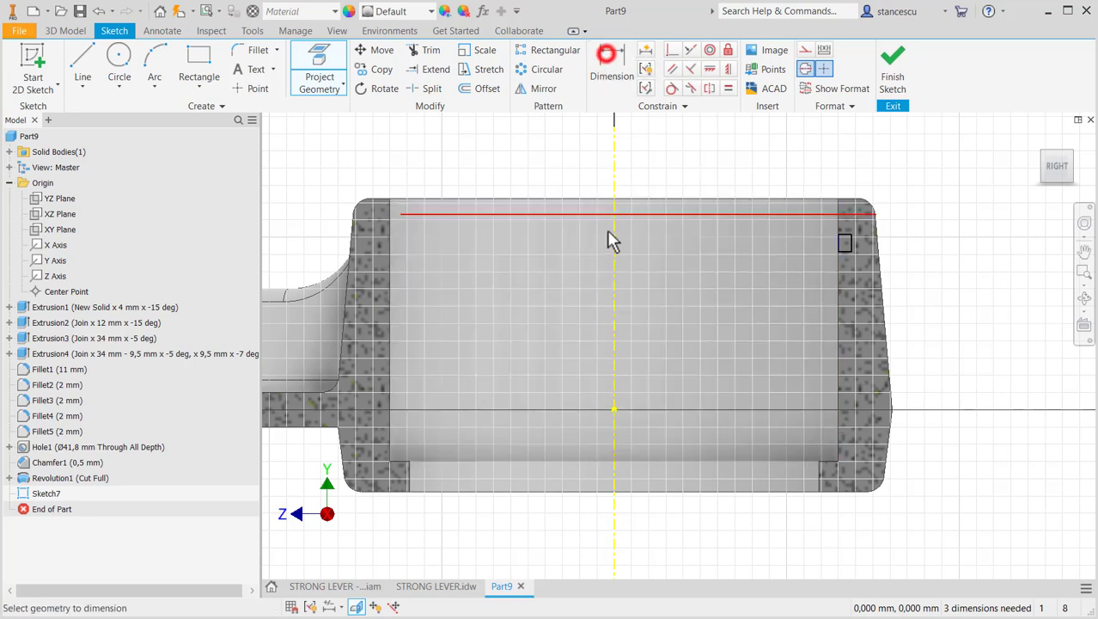
pyautogui.click(611, 232)
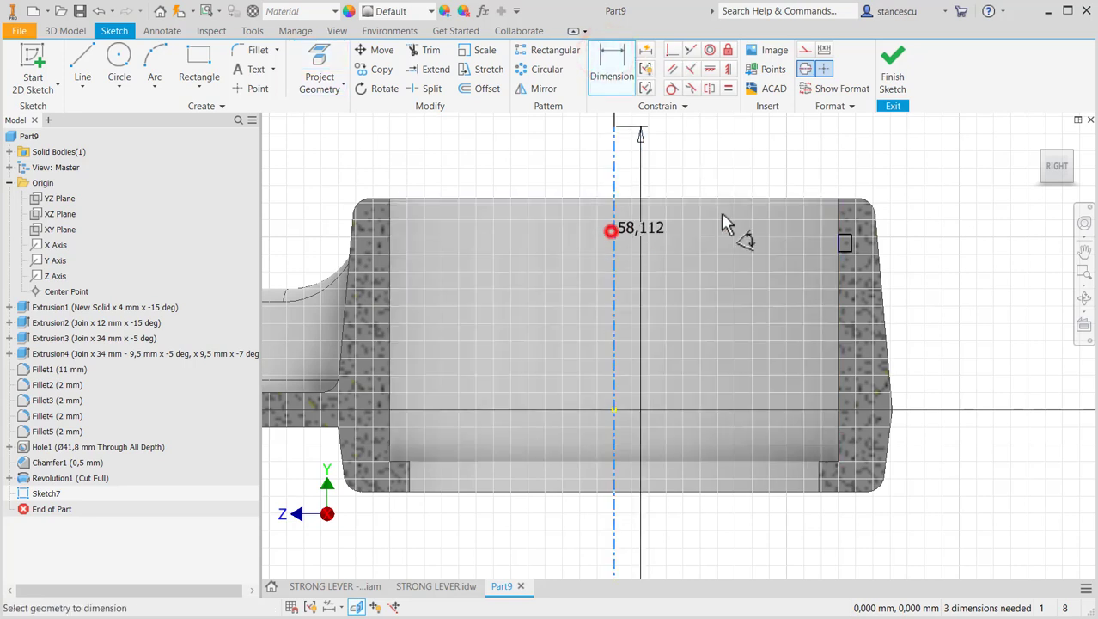
pyautogui.click(846, 239)
pyautogui.click(735, 162)
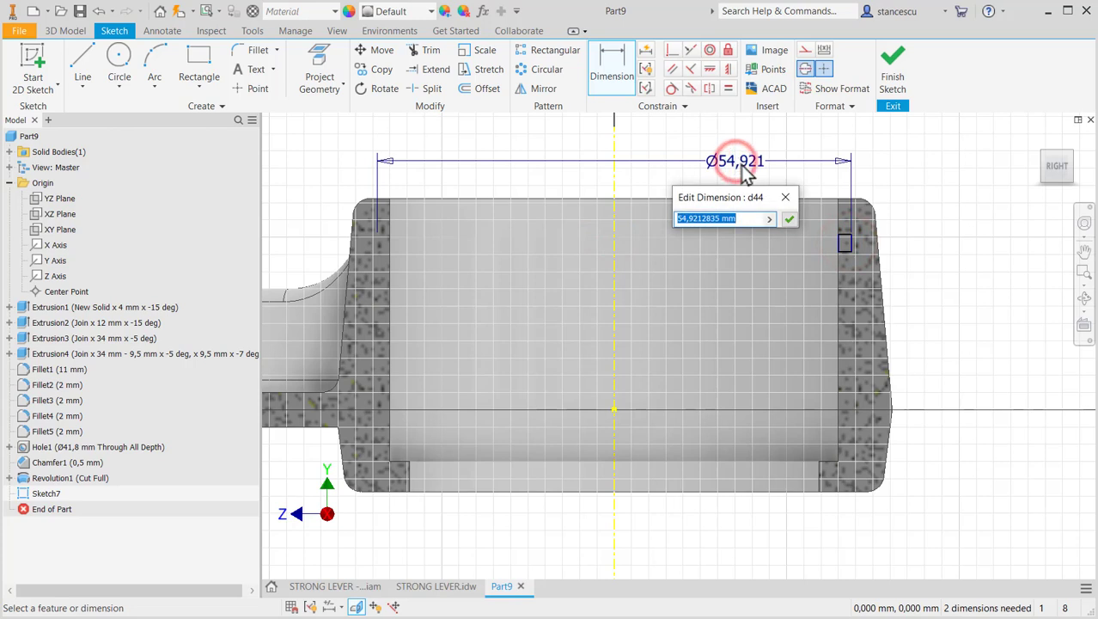
pyautogui.write('55')
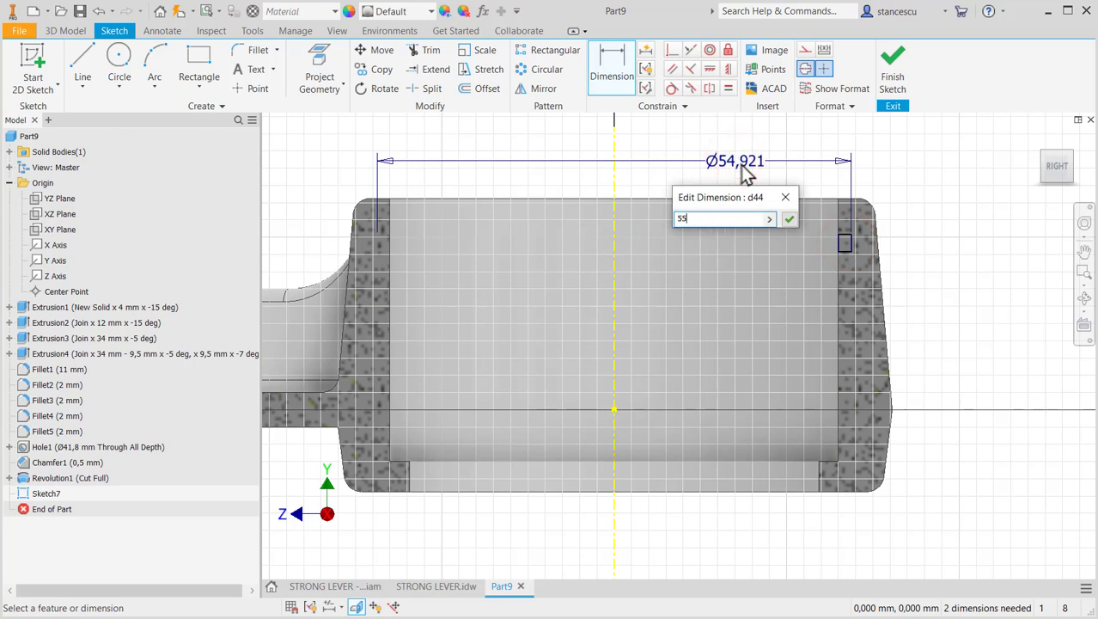
pyautogui.press('Return')
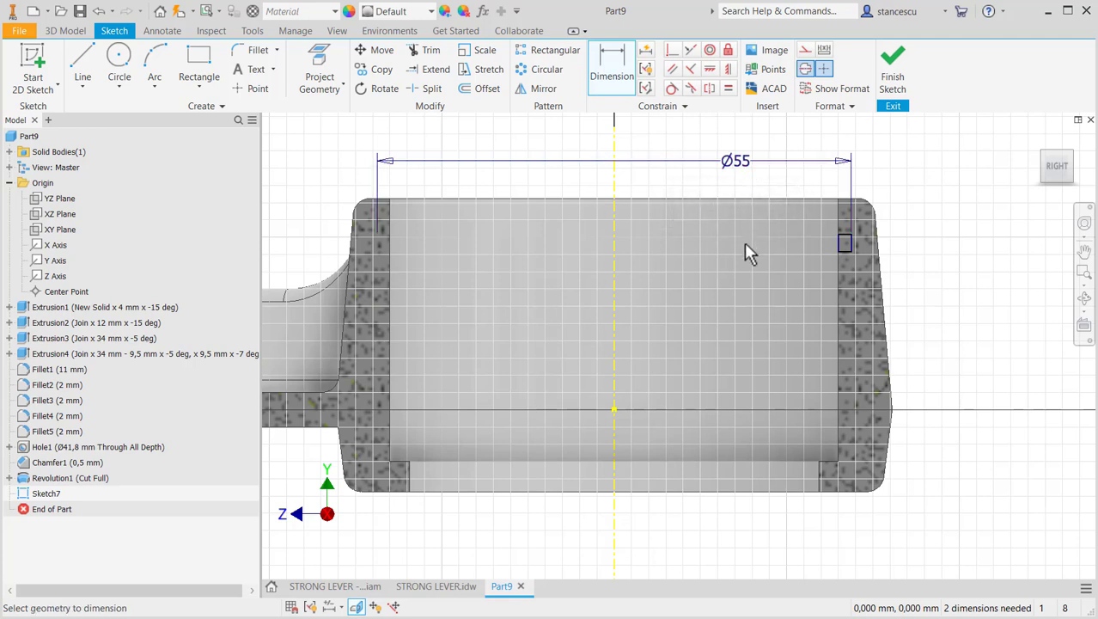
# Step: Dimension the groove rectangle's height as 2.15 mm
pyautogui.scroll(3, 832, 271)
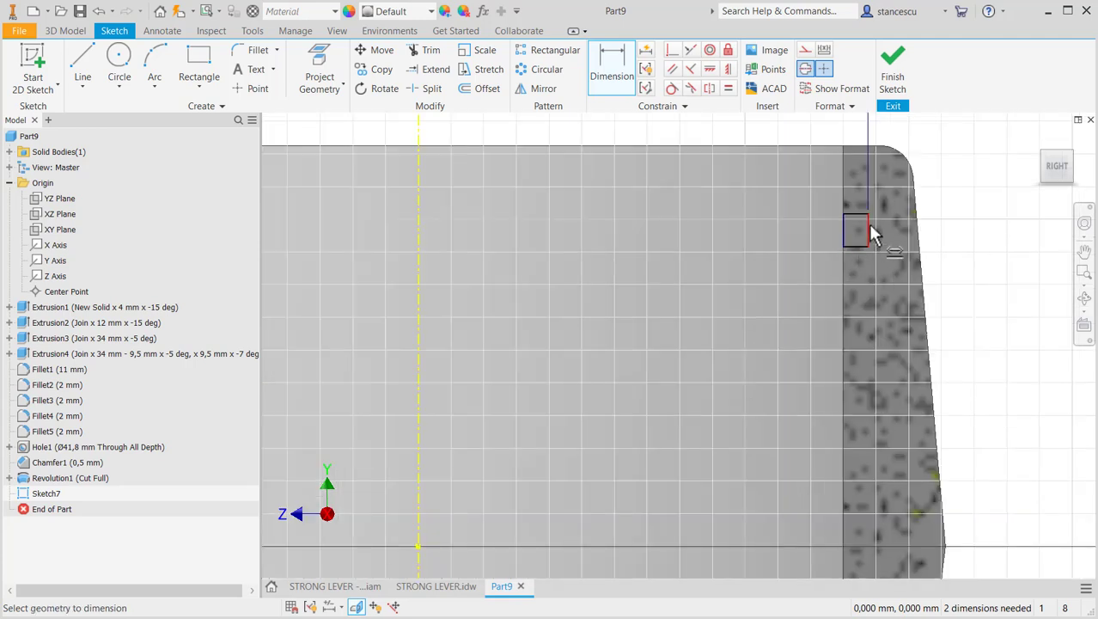
pyautogui.click(871, 227)
pyautogui.click(994, 237)
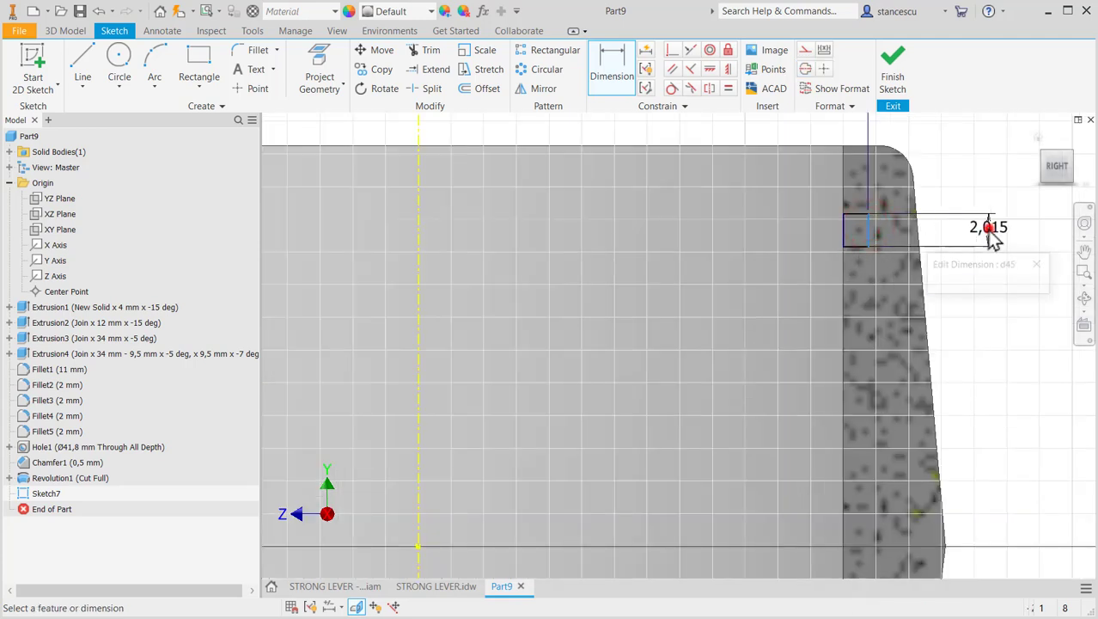
pyautogui.write('2.15')
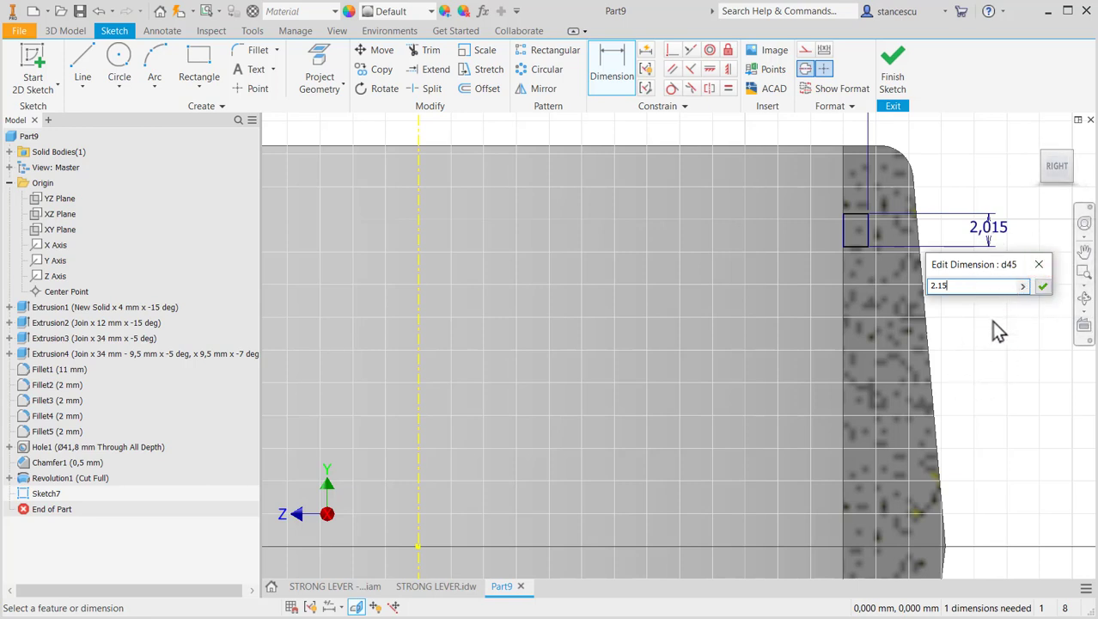
pyautogui.click(1041, 287)
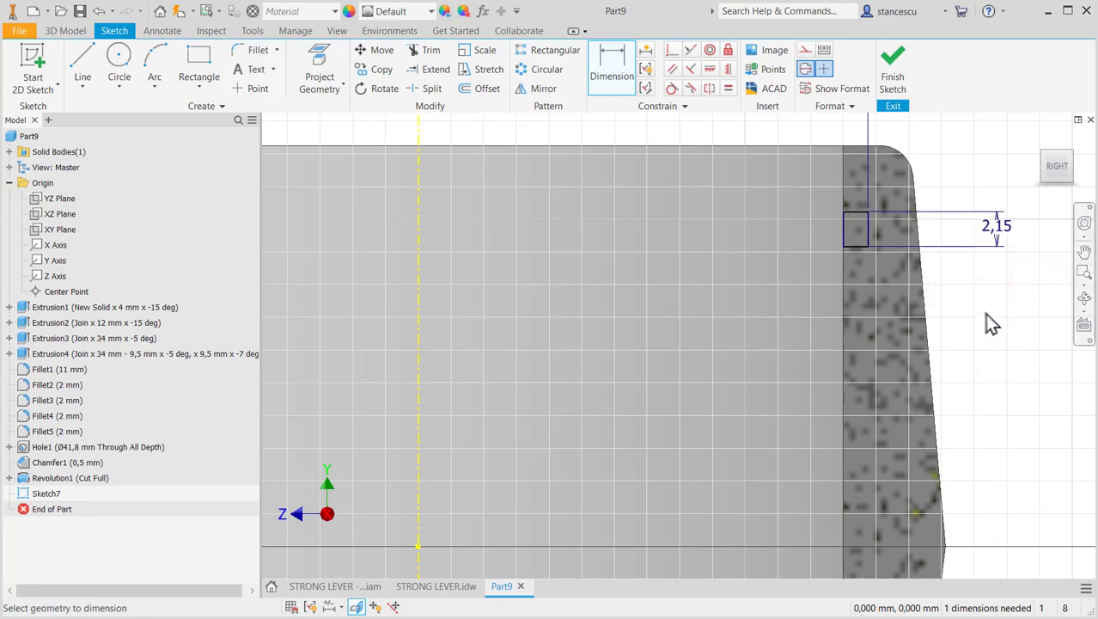
pyautogui.press('Escape')
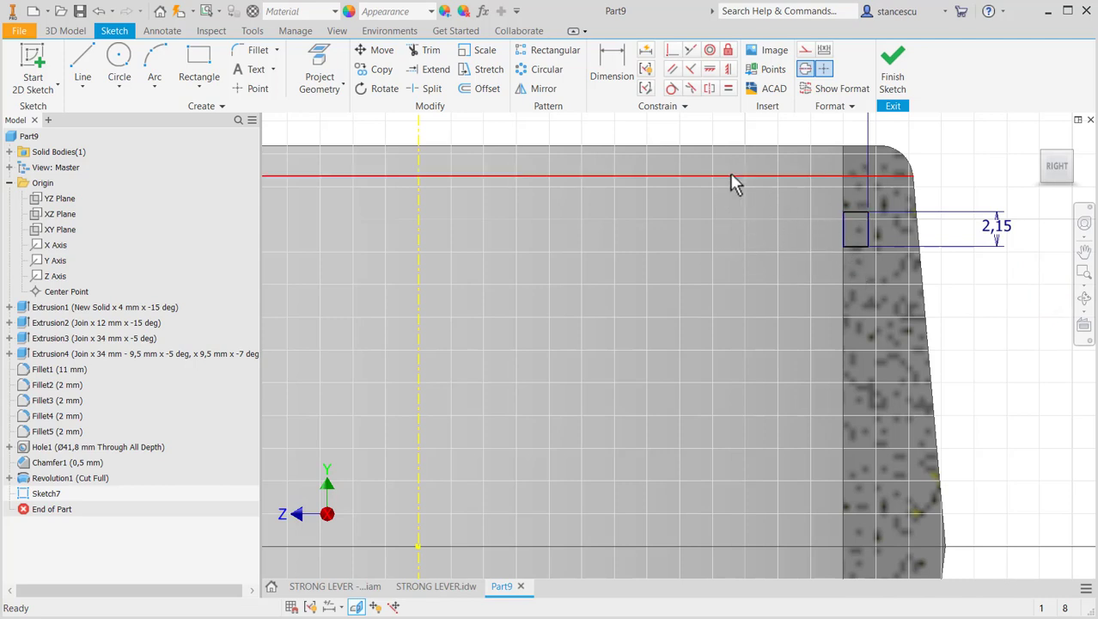
# Step: Dimension the distance from the bore's lower step edge to the groove rectangle's lower edge as 25 mm
pyautogui.click(626, 67)
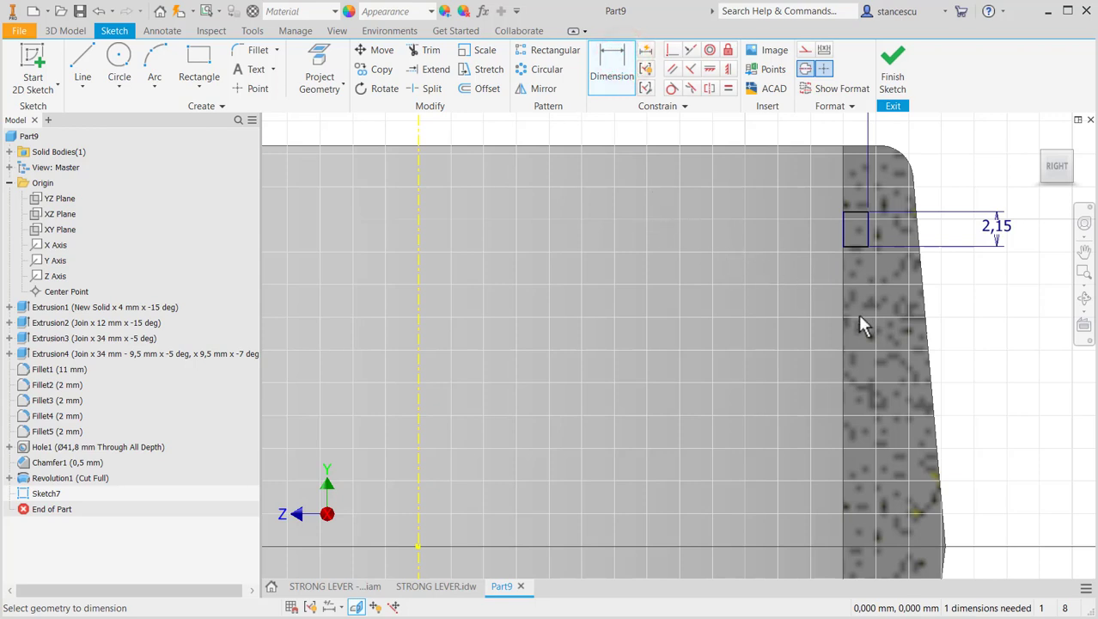
pyautogui.moveTo(660, 349); pyautogui.dragTo(672, 258, button='middle')
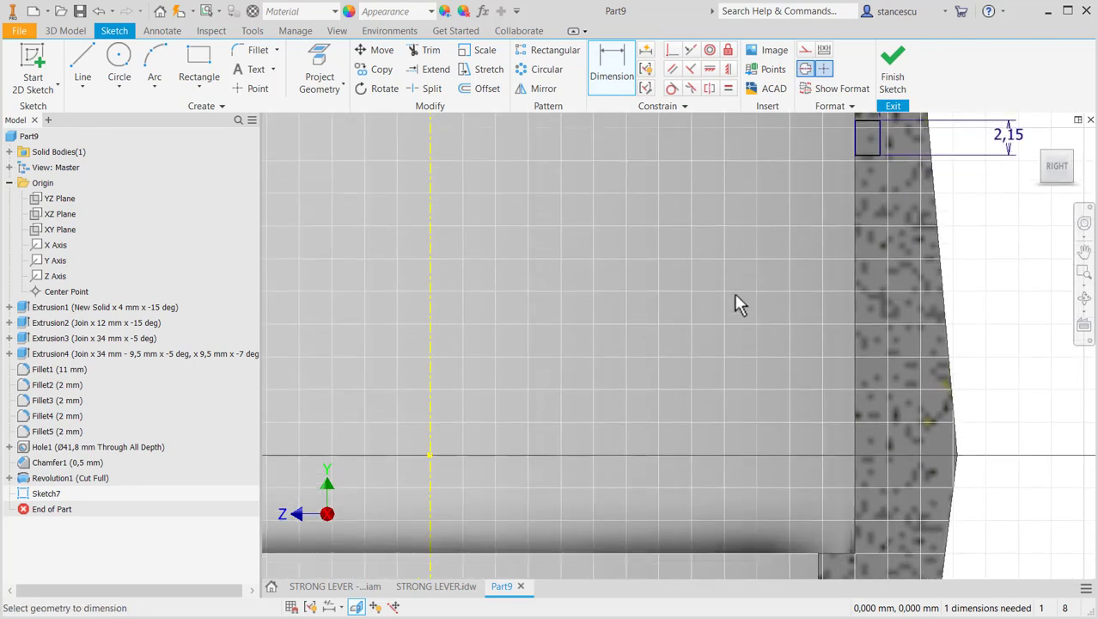
pyautogui.click(832, 552)
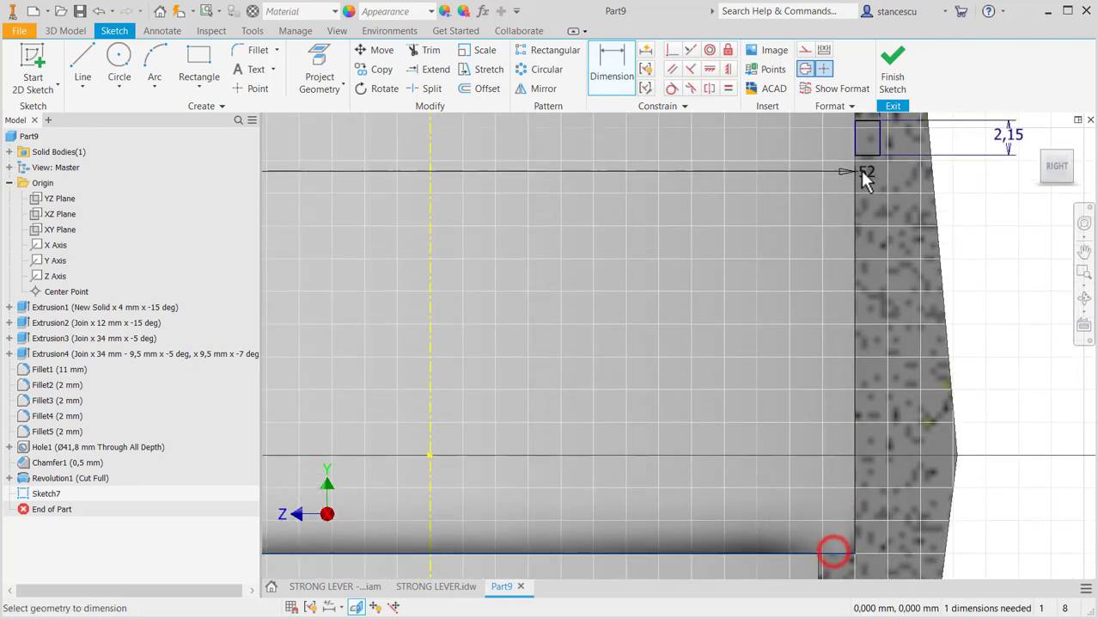
pyautogui.click(868, 152)
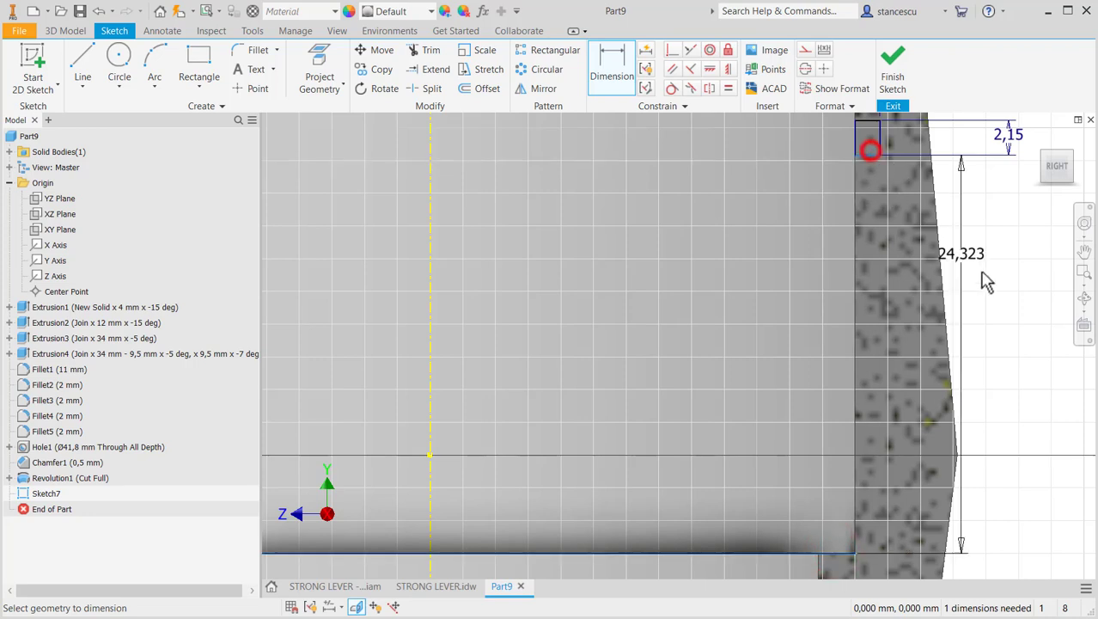
pyautogui.click(1015, 355)
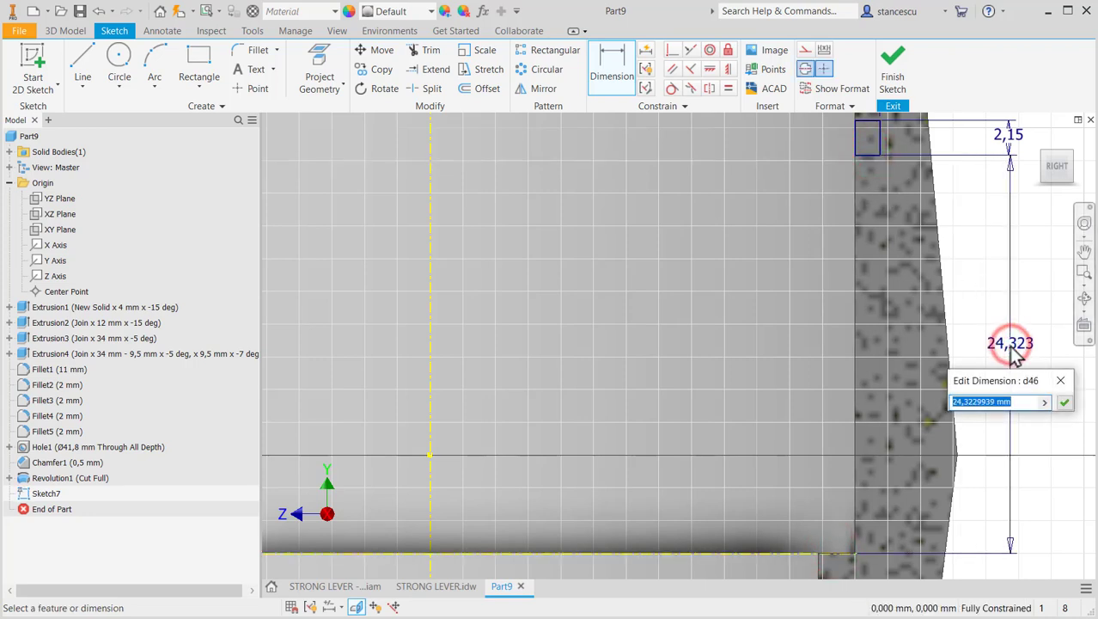
pyautogui.press('BackSpace')
pyautogui.write('25')
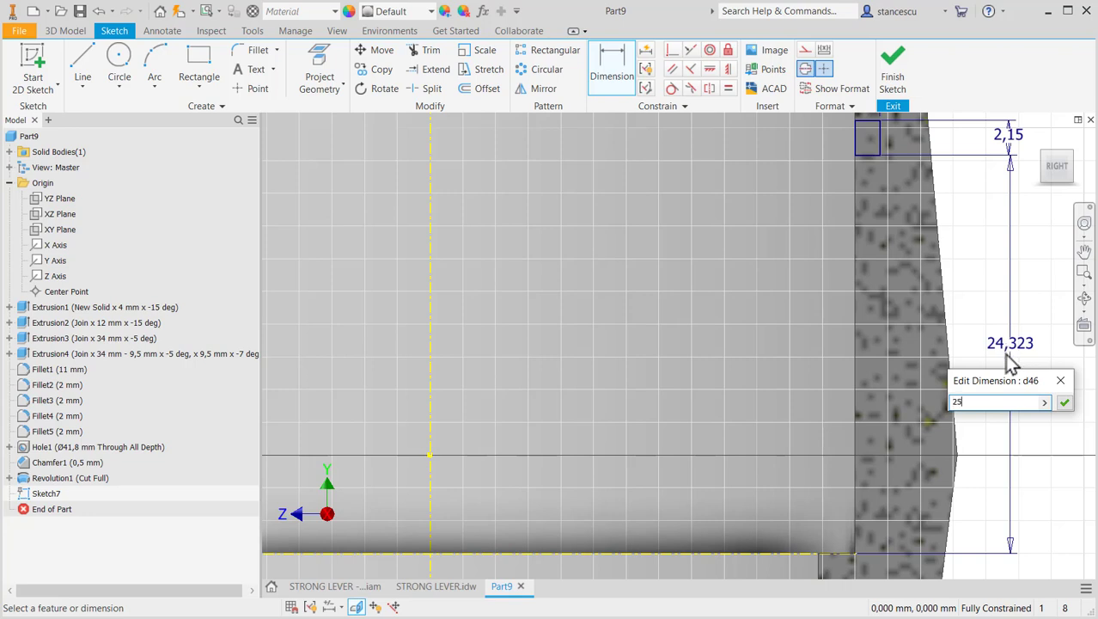
pyautogui.click(1065, 403)
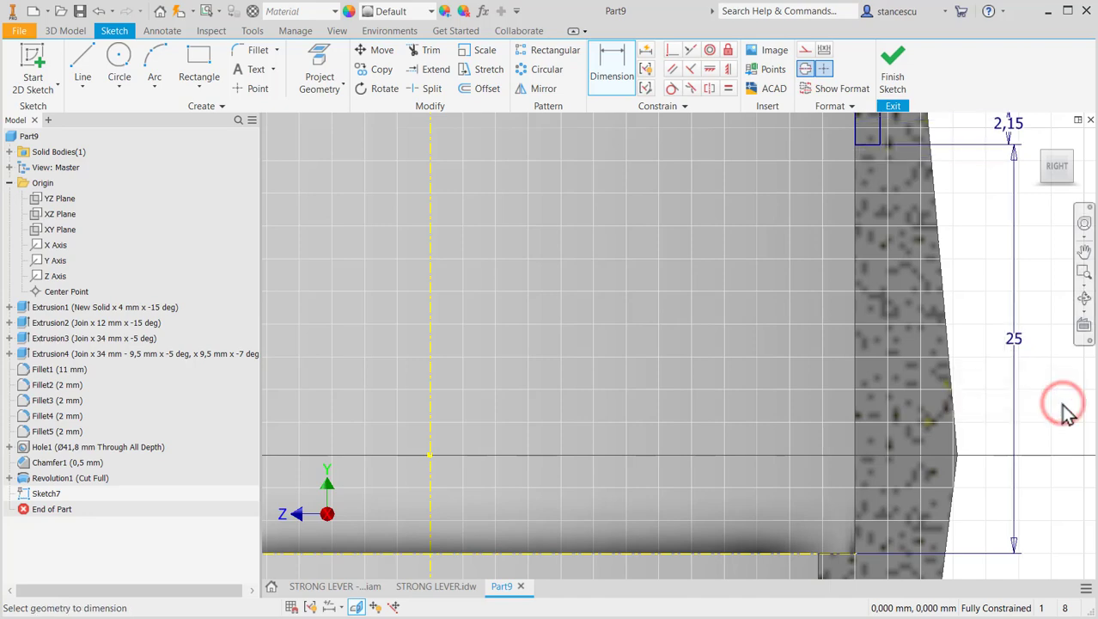
# Step: Check the groove against the STRONG LEVER drawing, return to Part9 and finish the groove sketch
pyautogui.click(436, 585)
pyautogui.click(502, 586)
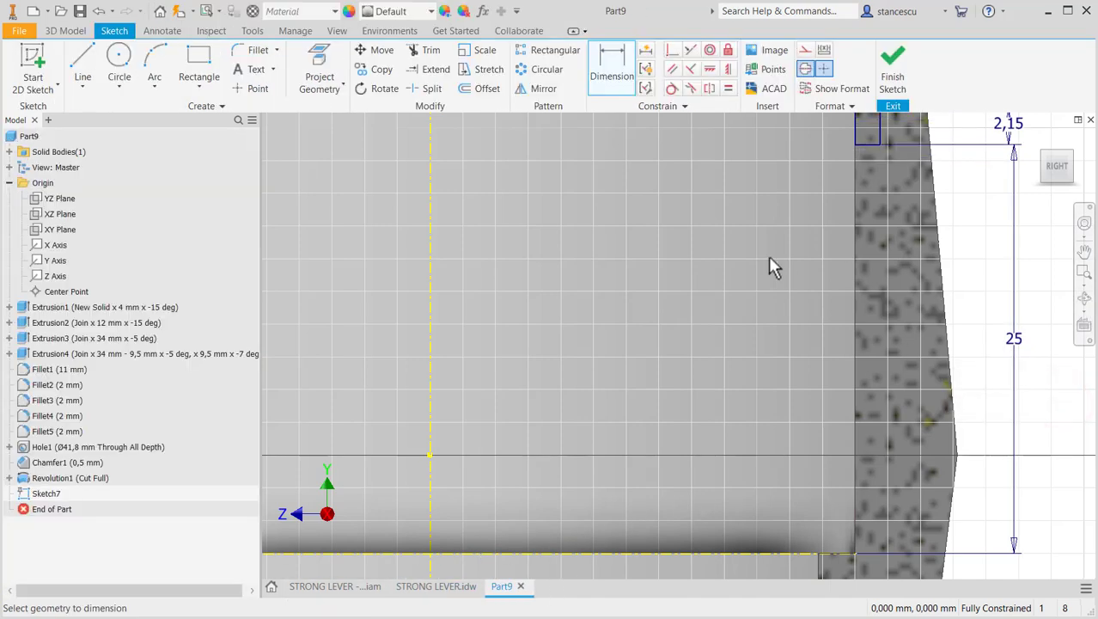
pyautogui.scroll(2, 750, 272)
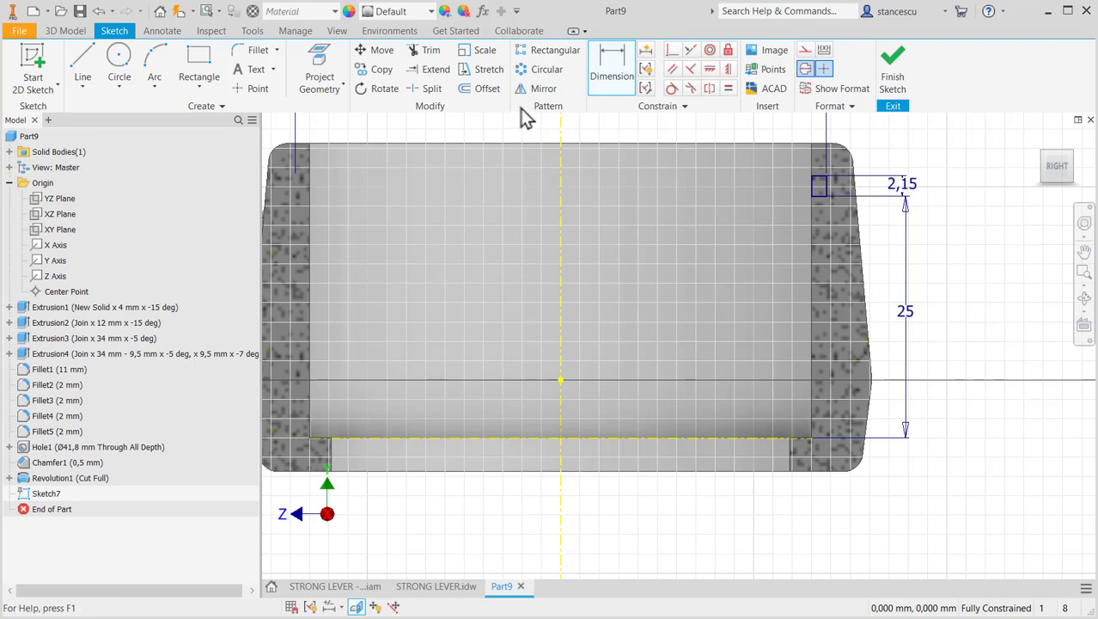
pyautogui.click(894, 62)
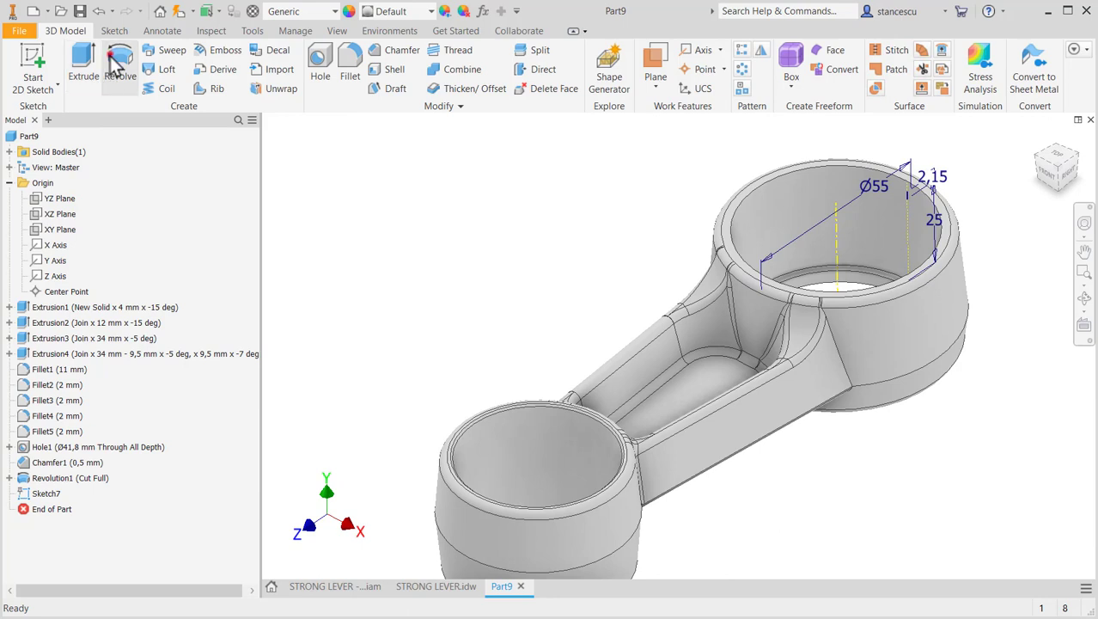
# Step: Cut the groove profile from the large boss's bore with a full 360° Revolve about the boss's centerline
pyautogui.click(120, 60)
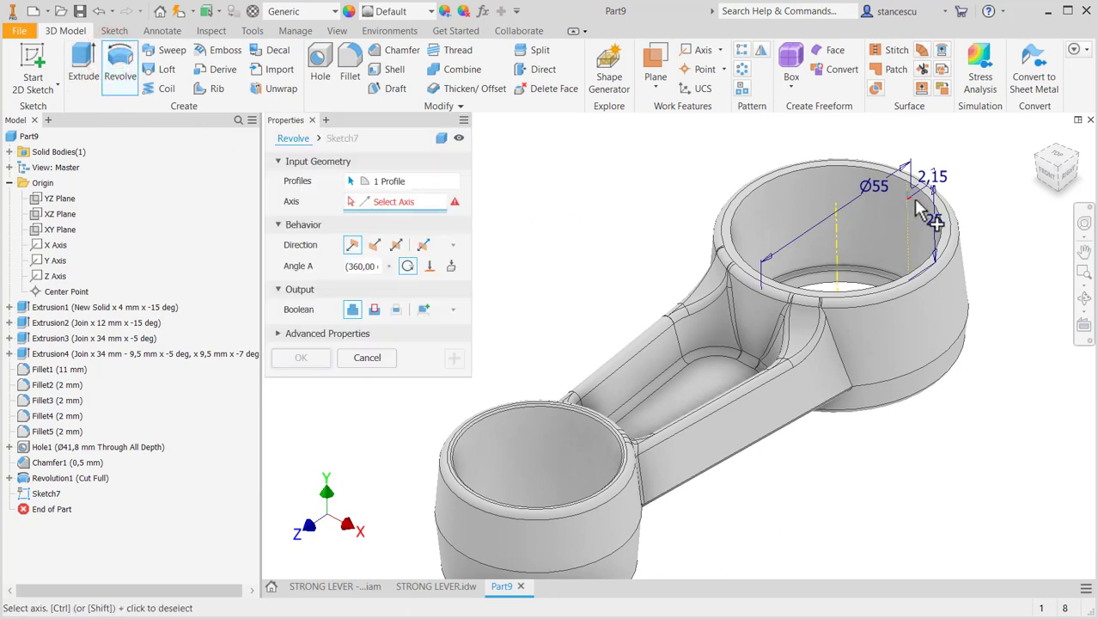
pyautogui.click(413, 200)
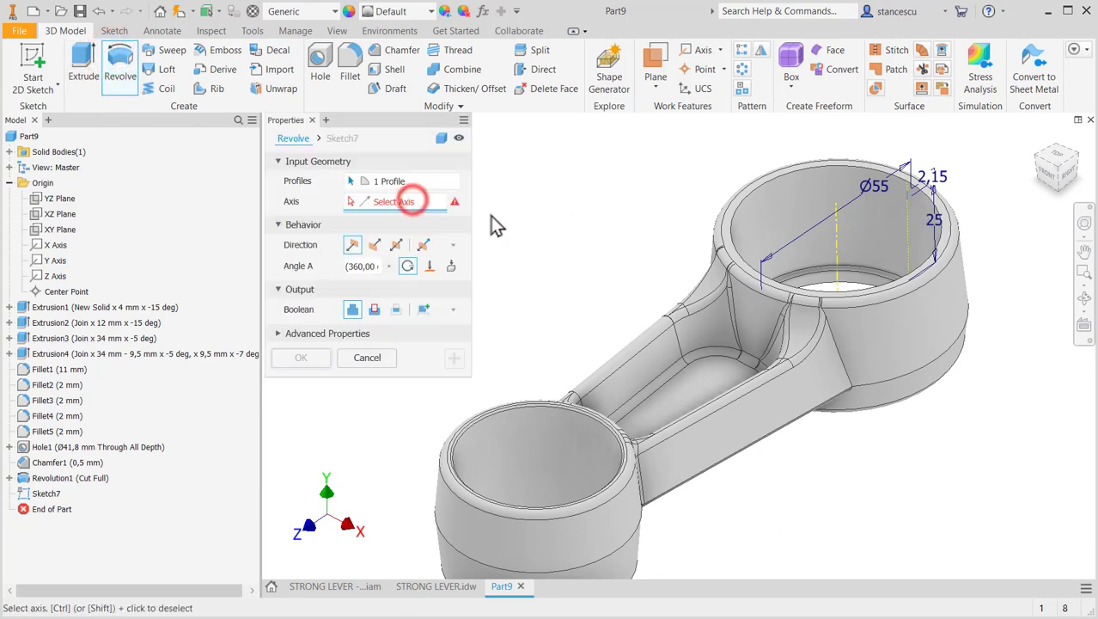
pyautogui.click(835, 240)
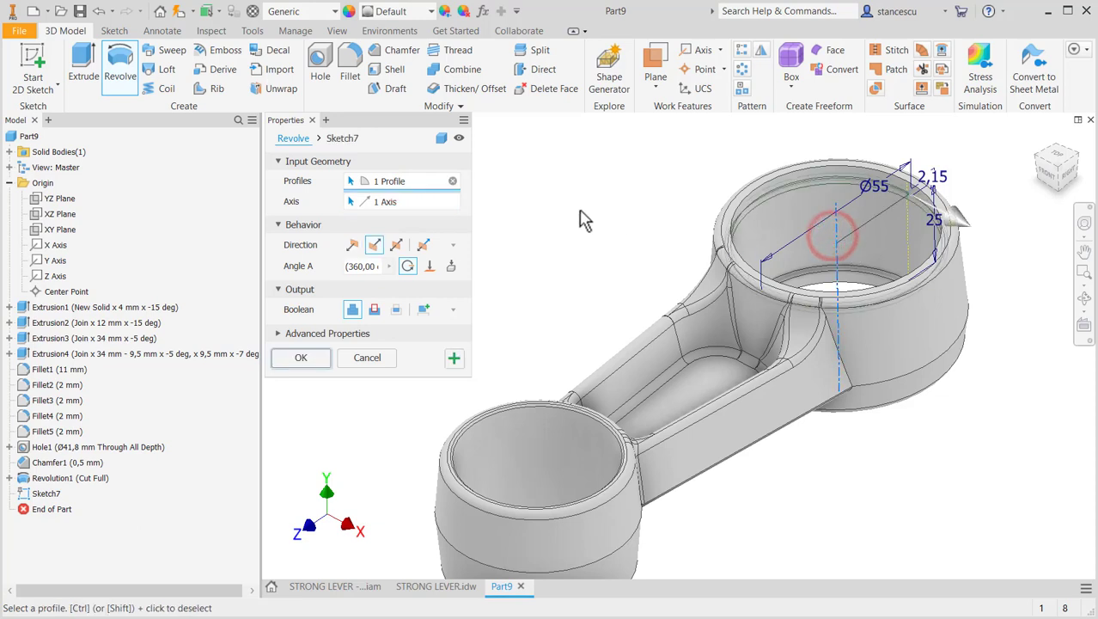
pyautogui.click(374, 309)
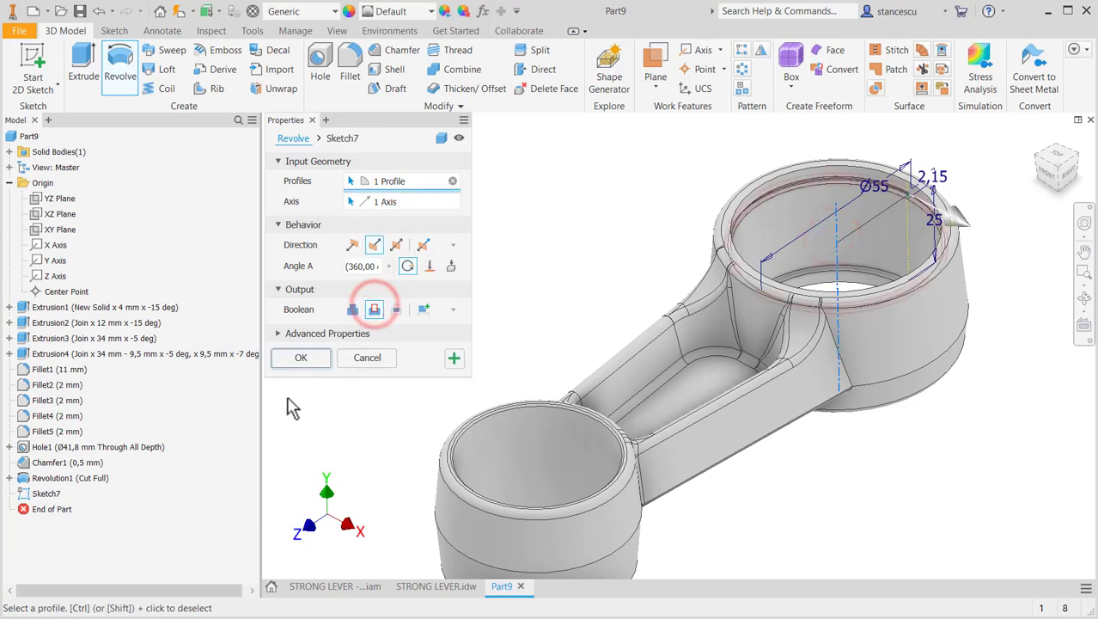
pyautogui.click(295, 358)
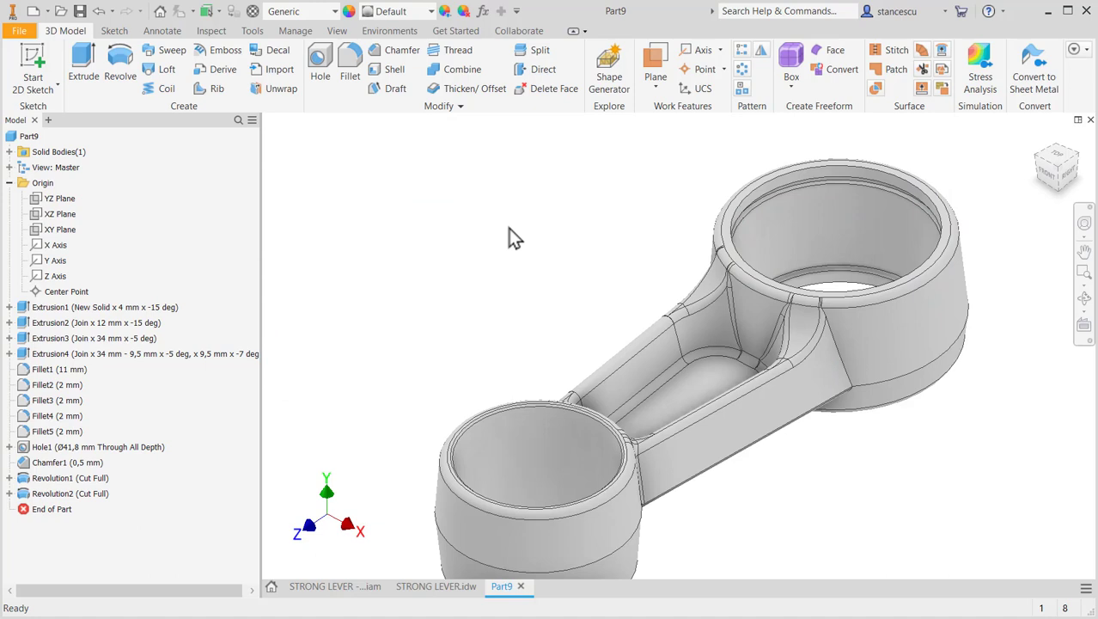
pyautogui.press('F6')
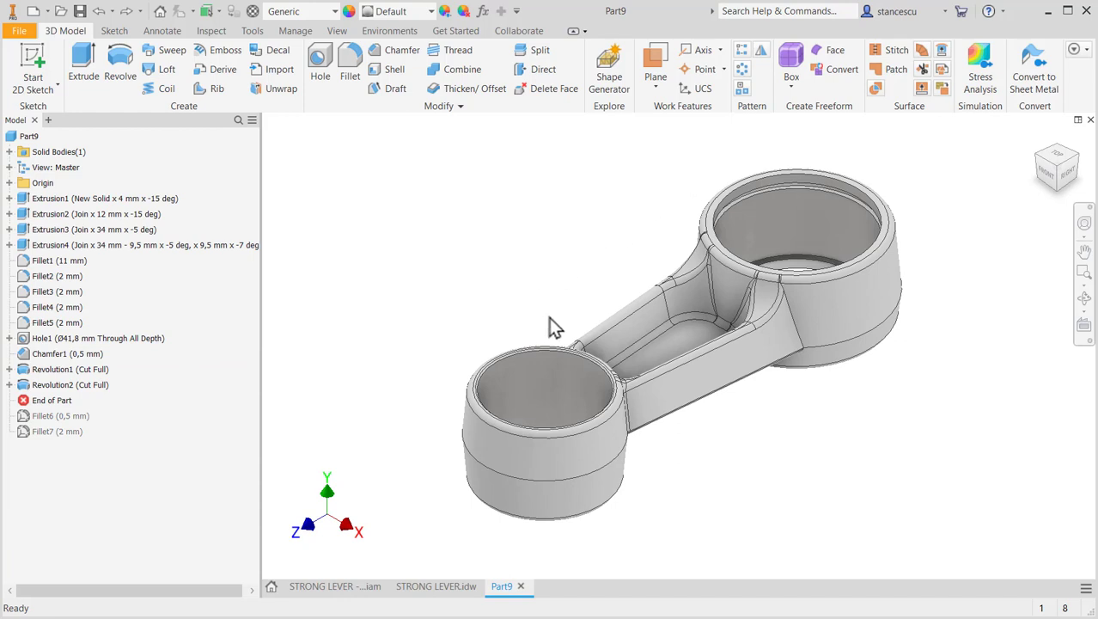
# Step: Check the STRONG LEVER drawing for the large bore's edge chamfer distance and angle, and return to Part9
pyautogui.click(441, 589)
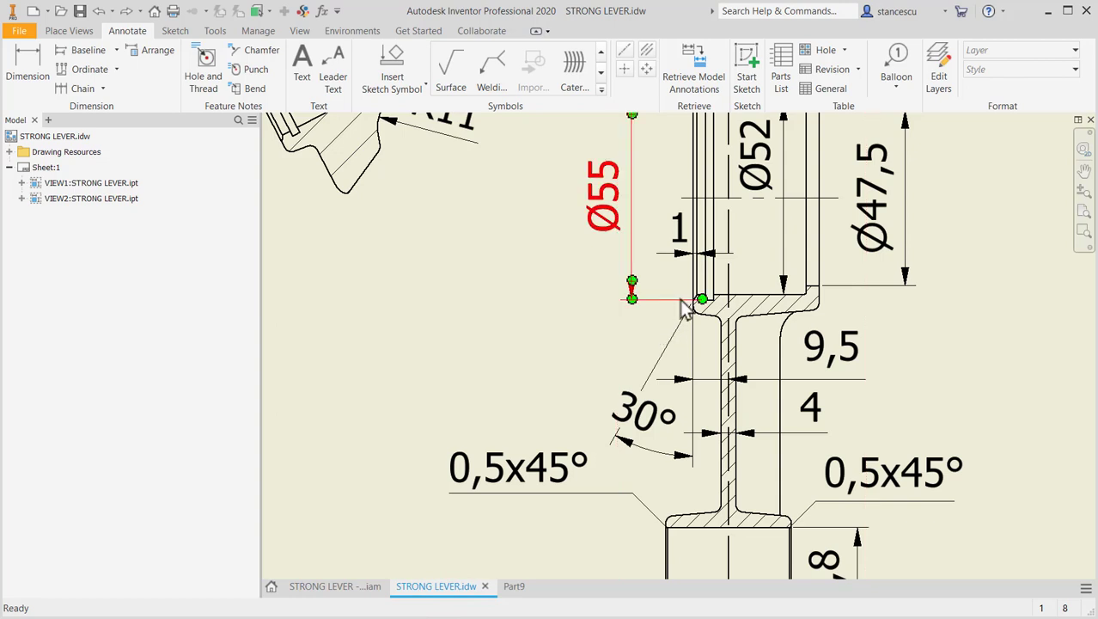
pyautogui.click(690, 267)
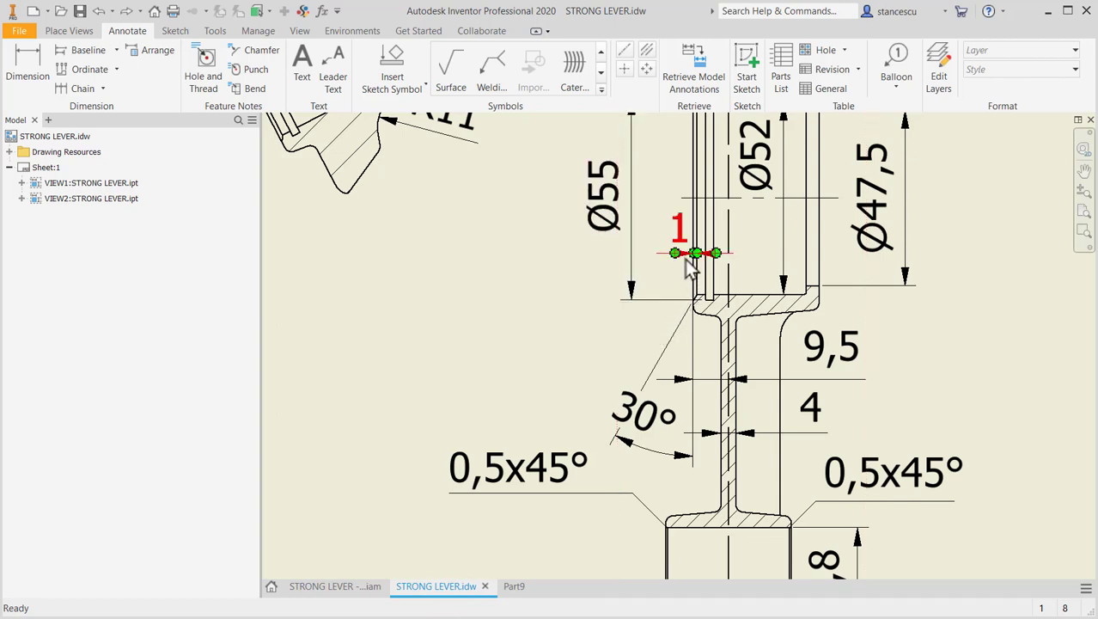
pyautogui.press('Escape')
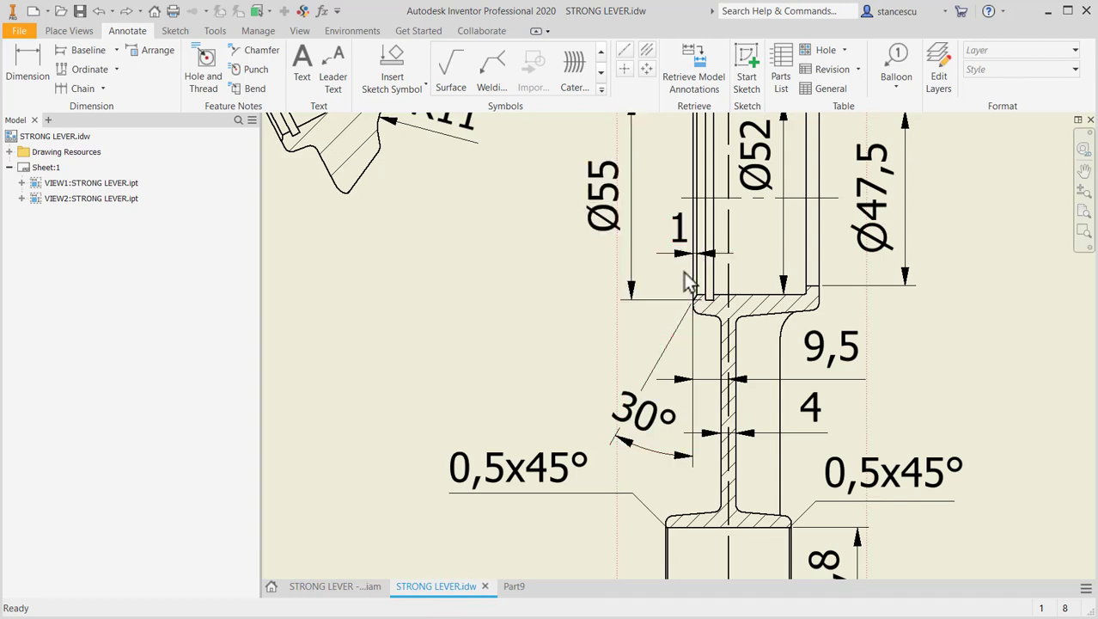
pyautogui.click(645, 421)
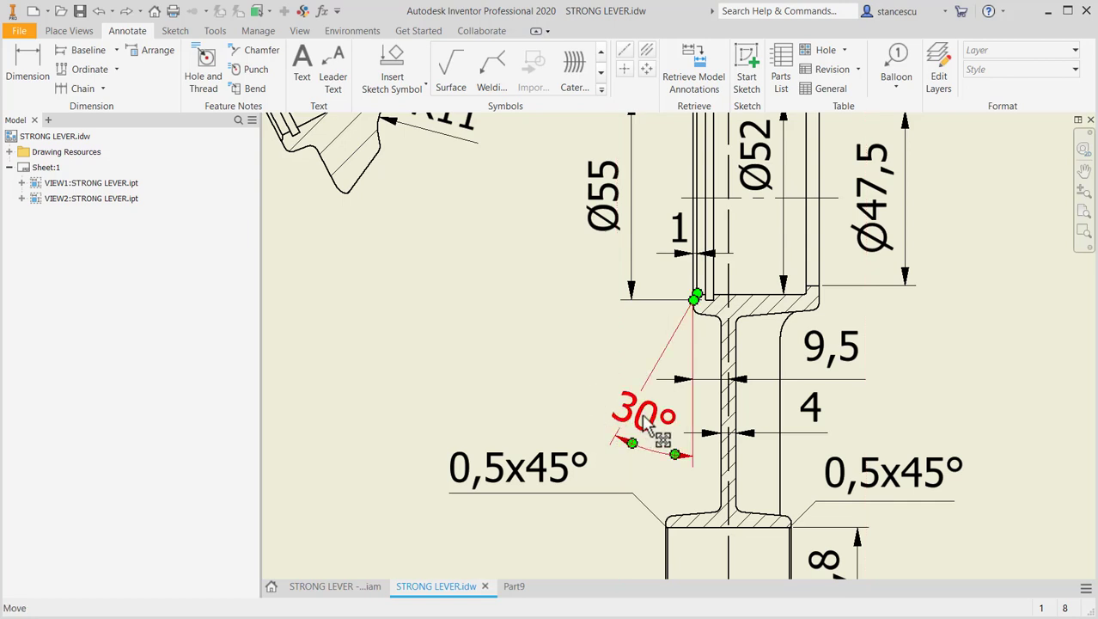
pyautogui.press('Escape')
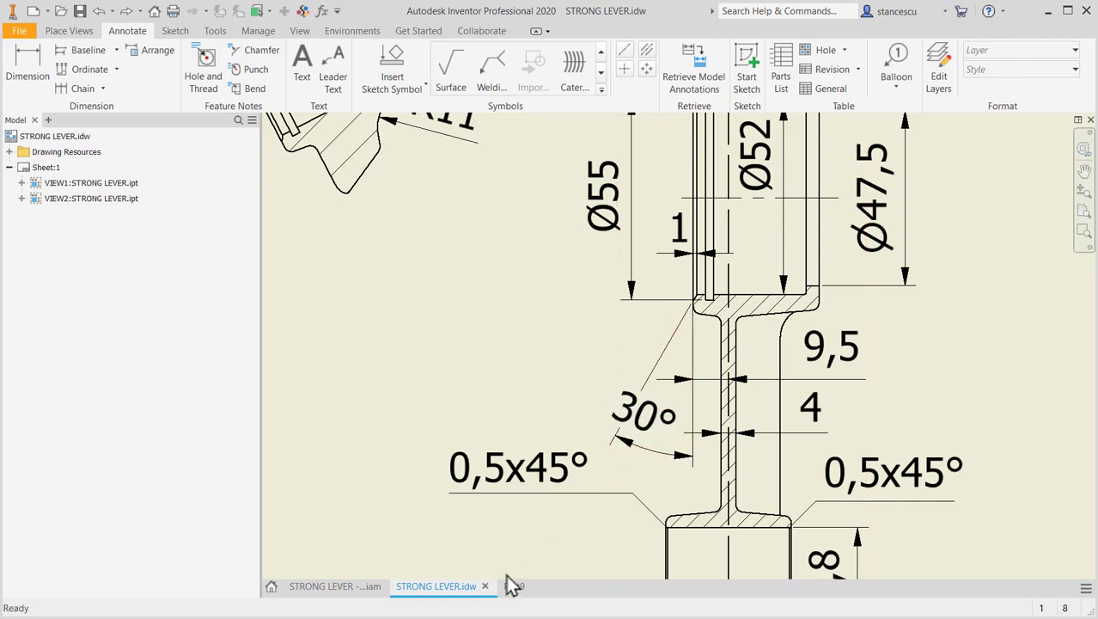
pyautogui.click(516, 586)
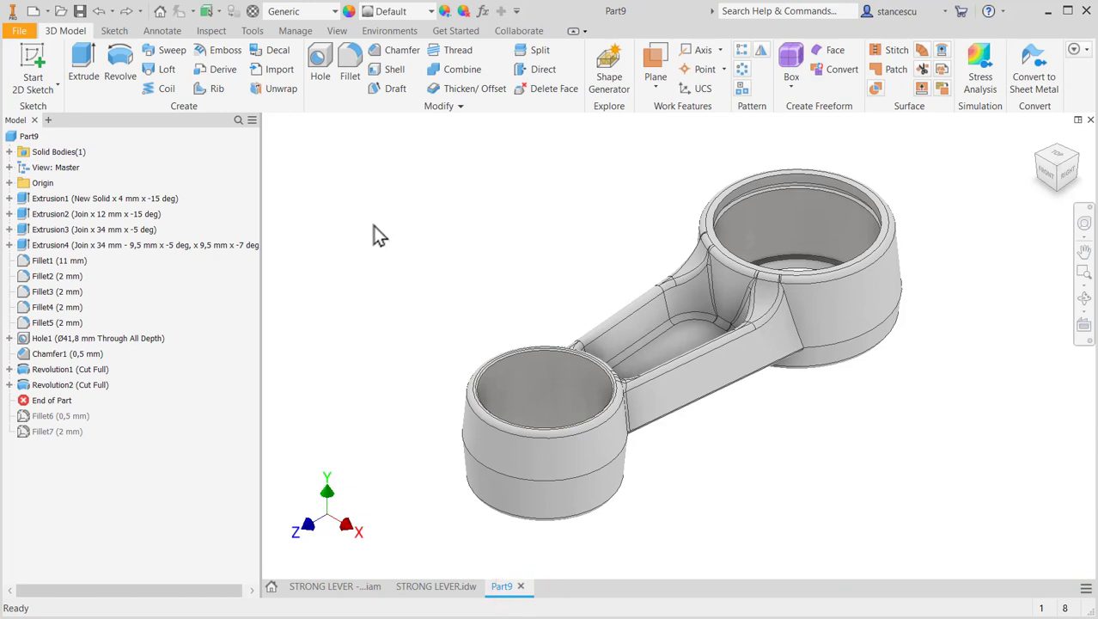
# Step: Set up a distance-and-angle chamfer for the large boss with a distance of 1 mm and an angle of 30°
pyautogui.click(746, 187)
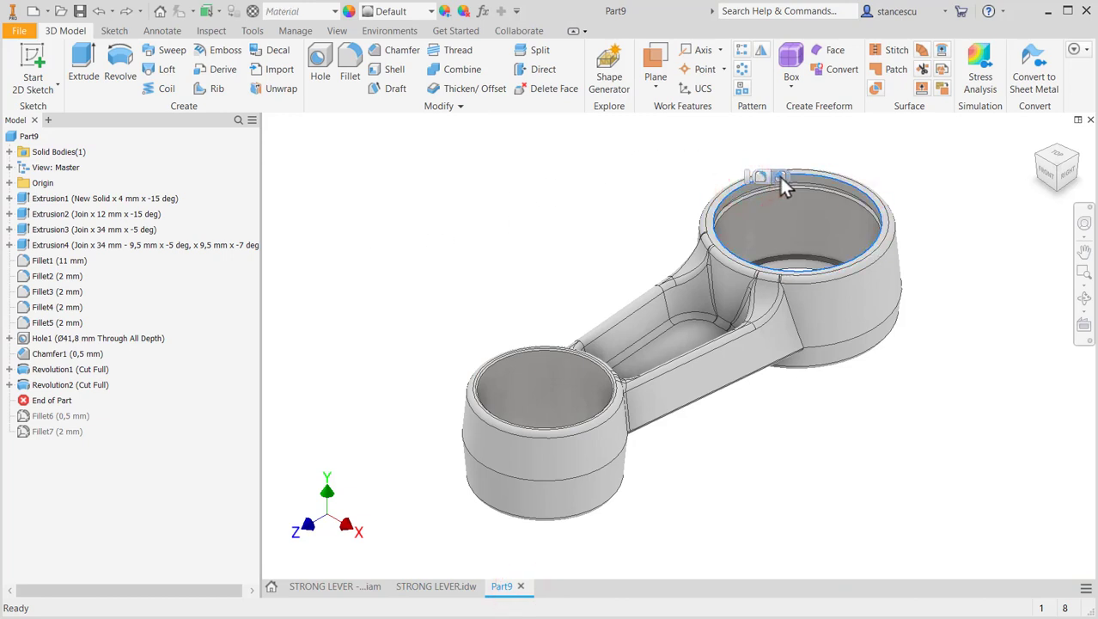
pyautogui.click(779, 175)
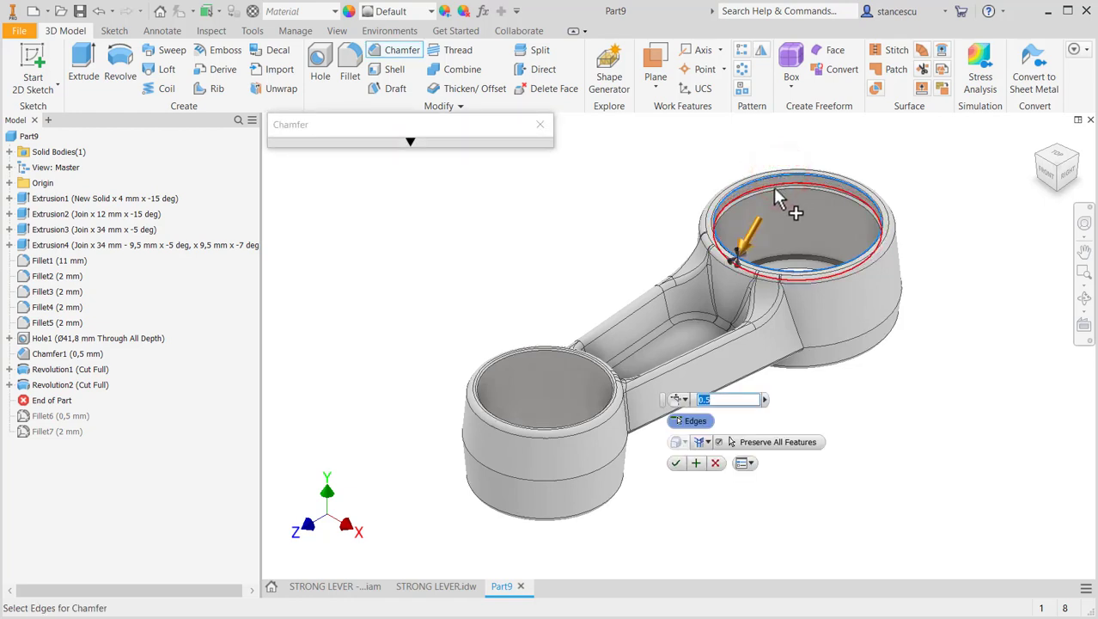
pyautogui.moveTo(667, 409); pyautogui.dragTo(534, 207)
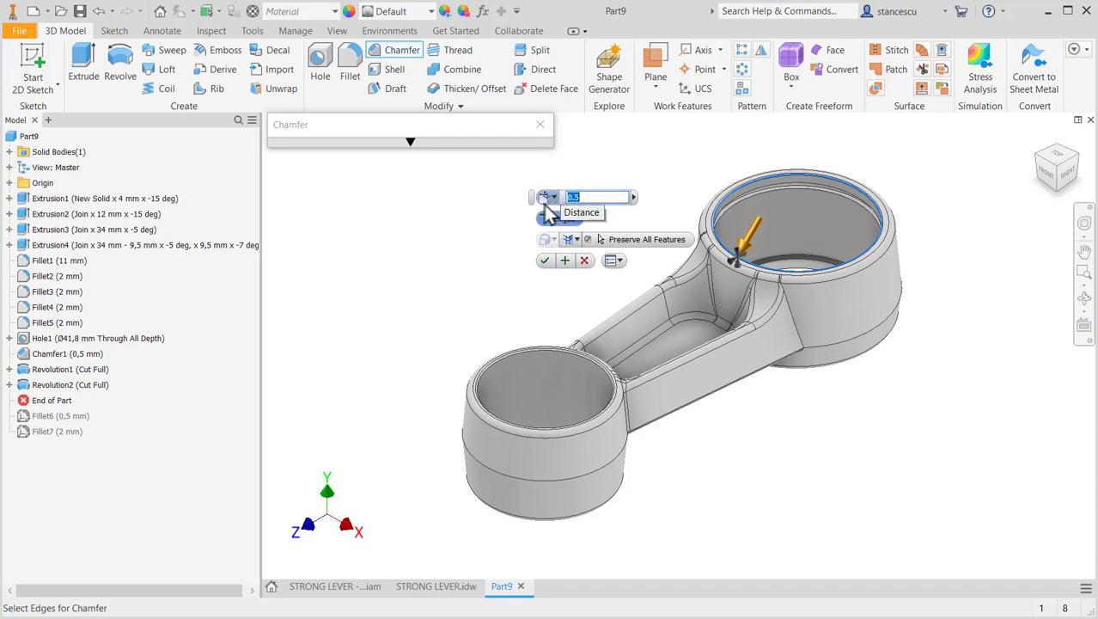
pyautogui.click(551, 196)
pyautogui.click(567, 230)
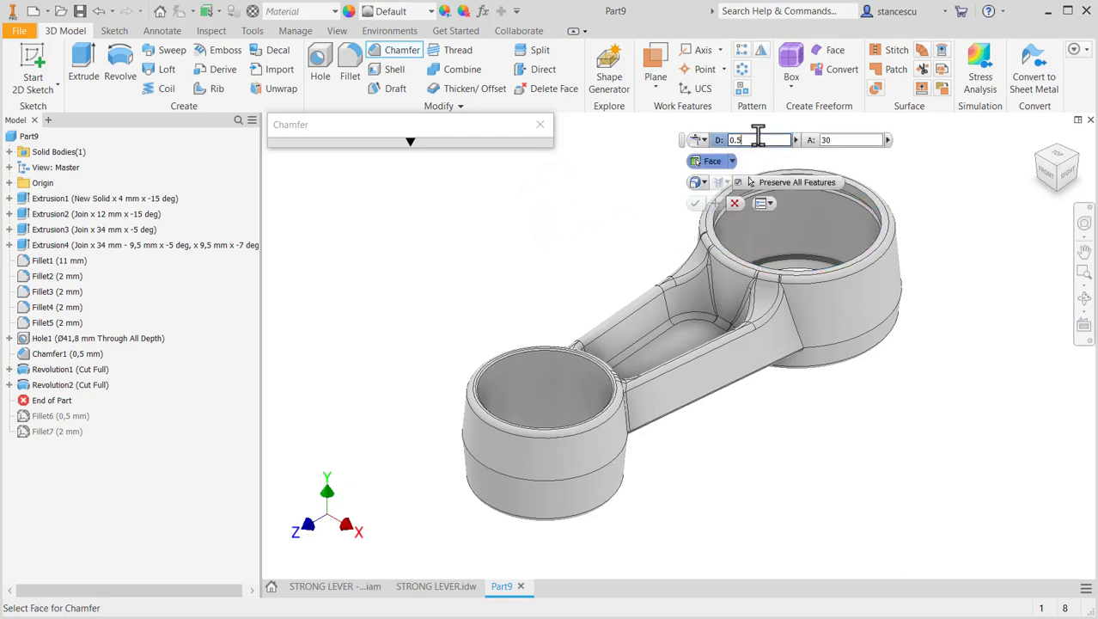
pyautogui.doubleClick(754, 139)
pyautogui.write('1')
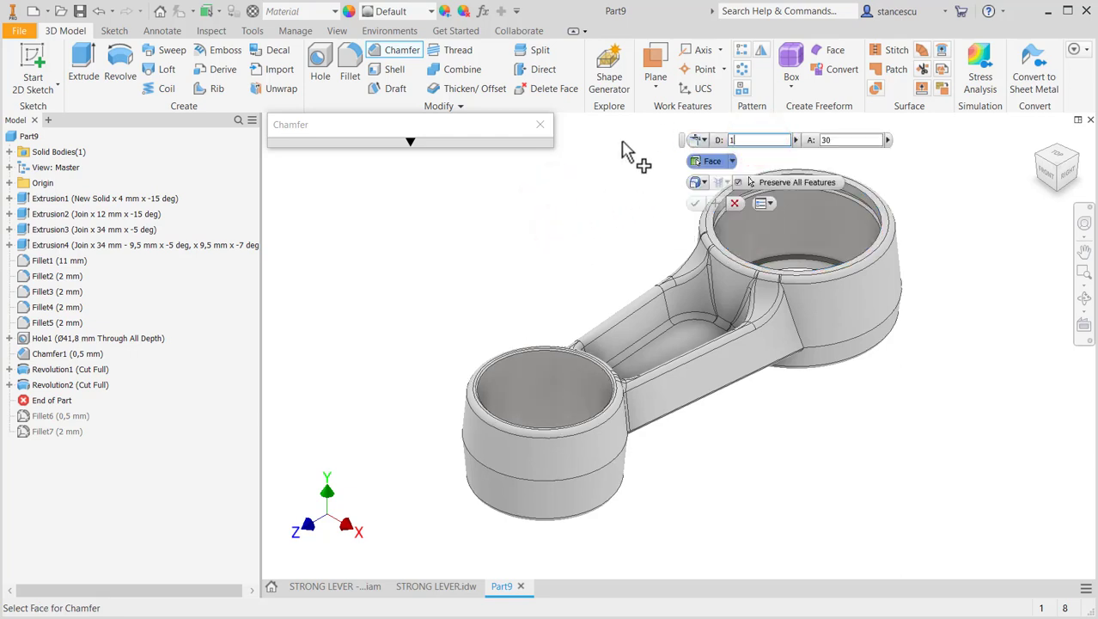
pyautogui.doubleClick(851, 139)
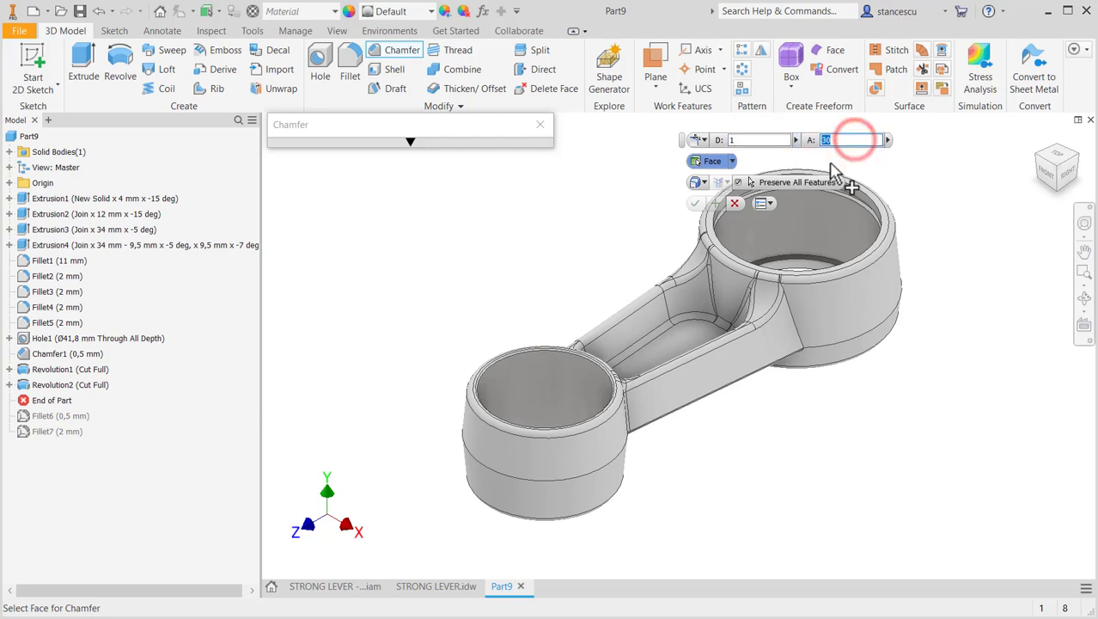
pyautogui.click(839, 140)
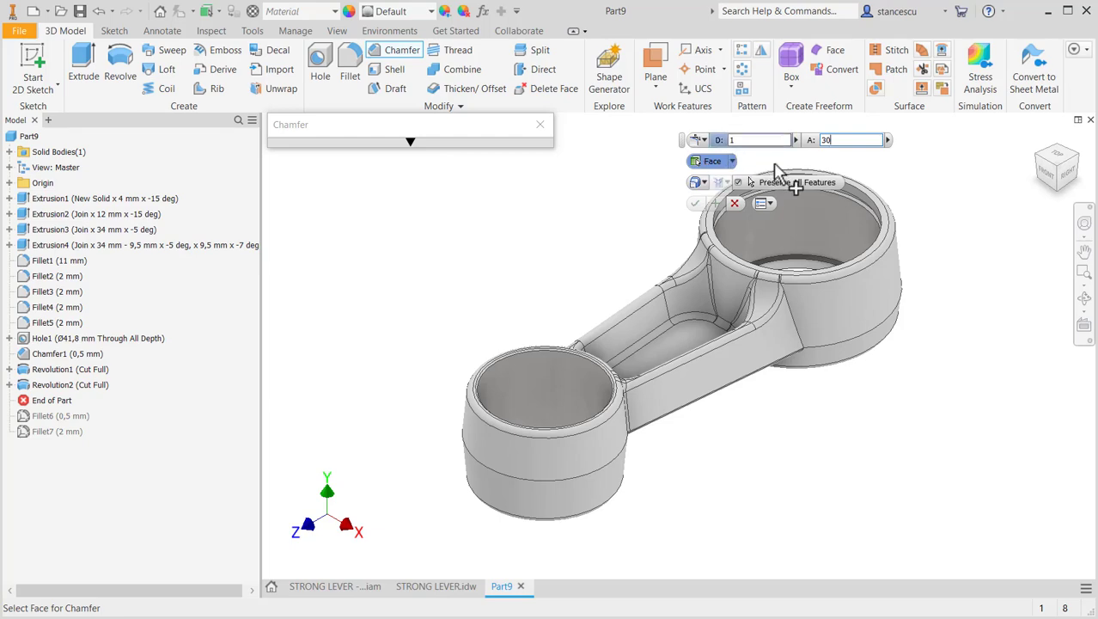
# Step: Apply the chamfer to the large bore's upper inner edge, using the boss's flat top ring as the reference face
pyautogui.scroll(5, 735, 232)
pyautogui.moveTo(727, 243); pyautogui.dragTo(647, 534, button='middle')
pyautogui.scroll(-5, 596, 311)
pyautogui.click(614, 329)
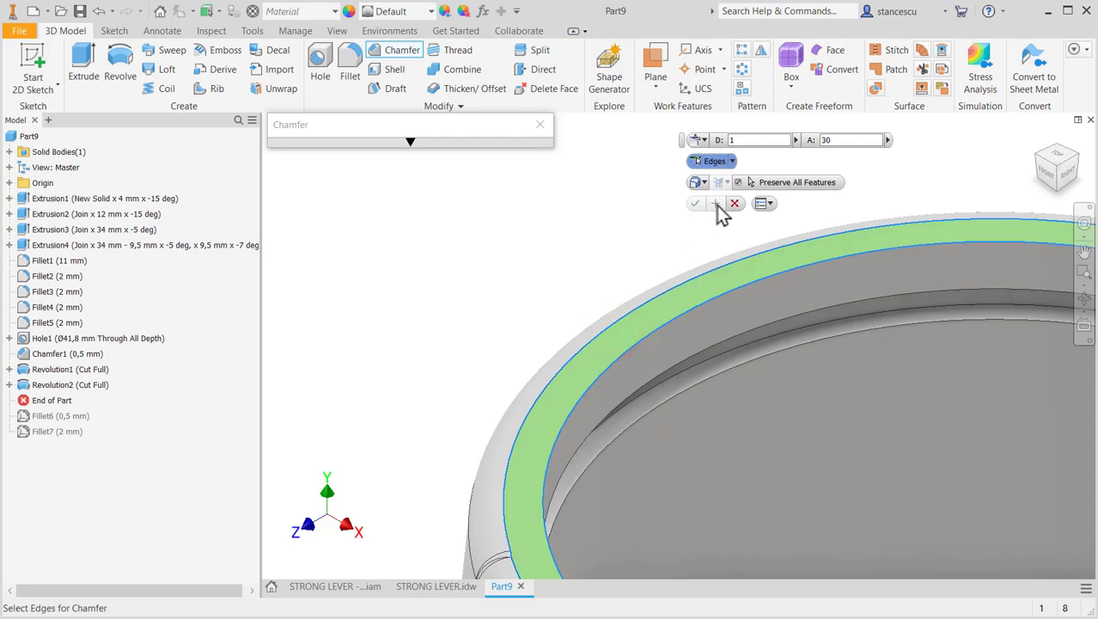
pyautogui.click(728, 289)
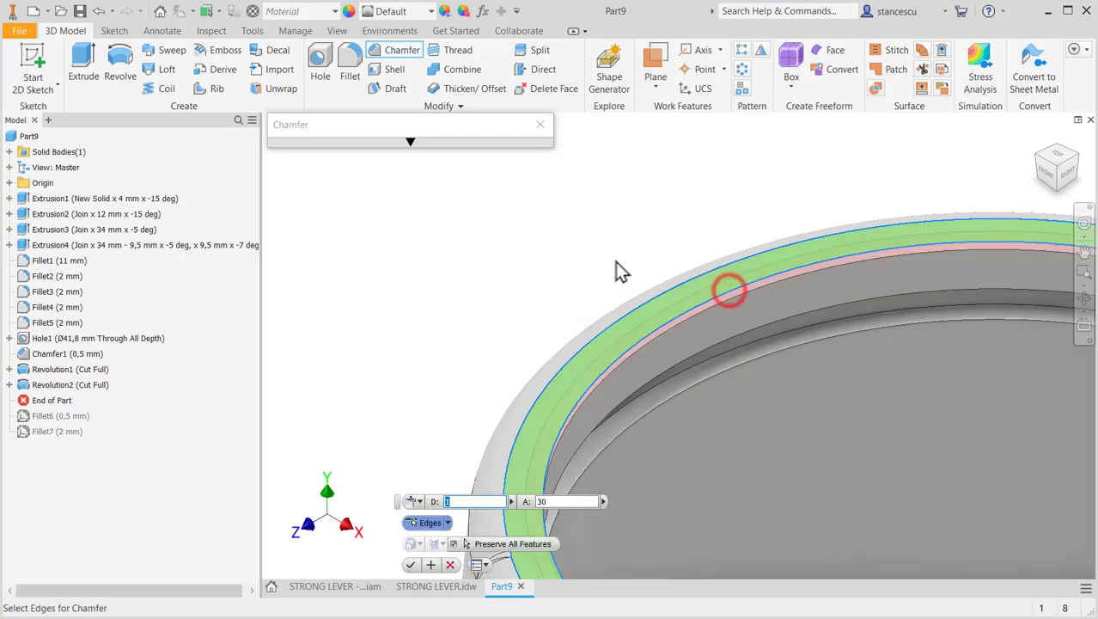
pyautogui.click(411, 565)
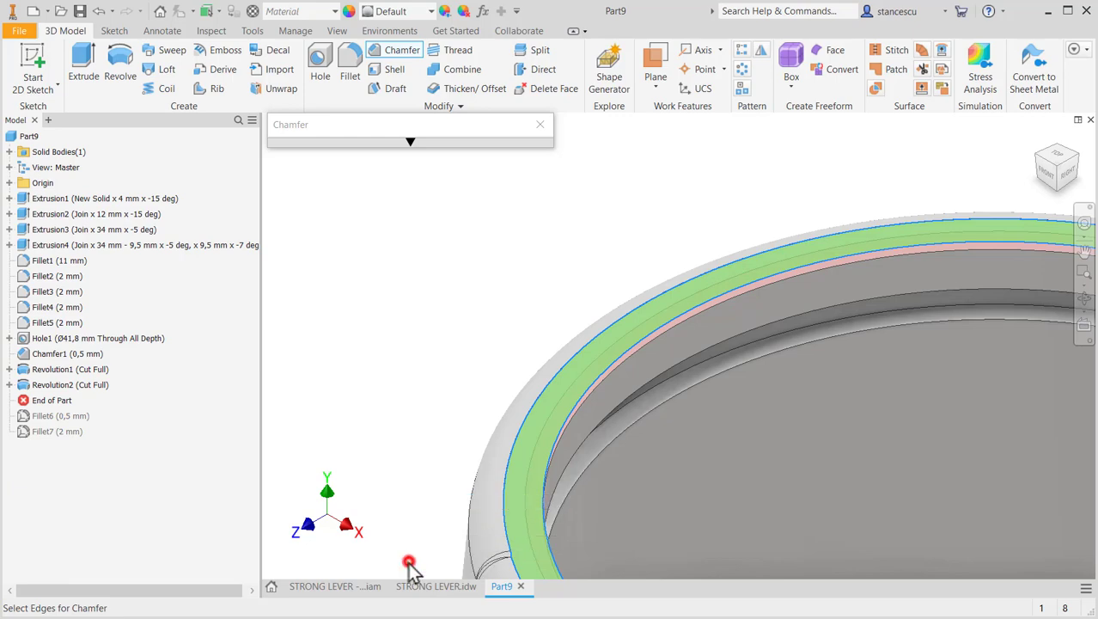
pyautogui.press('F6')
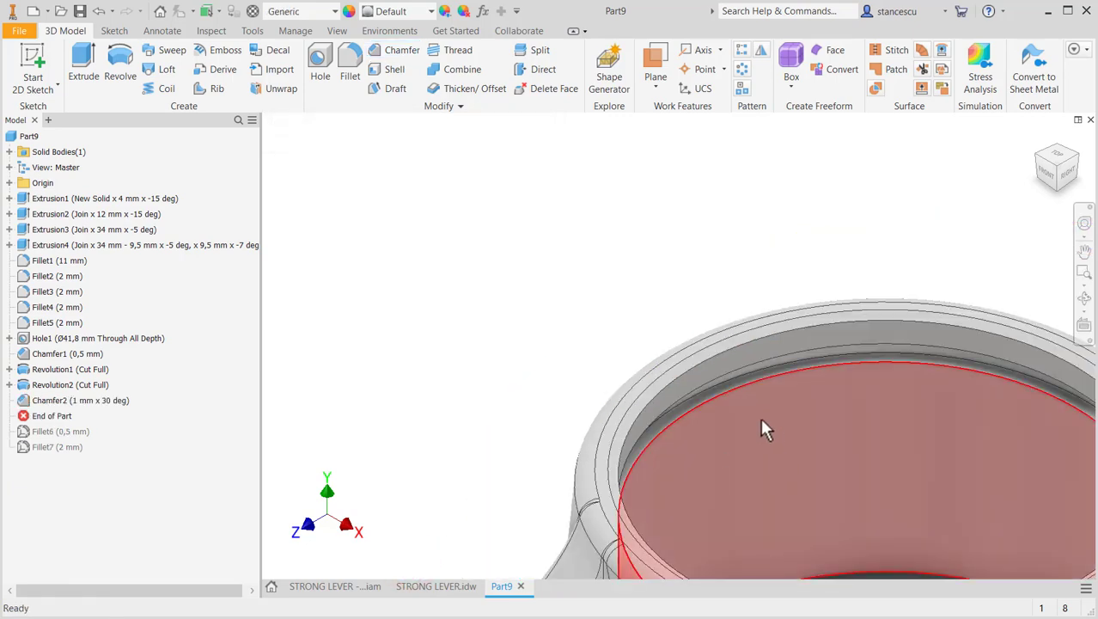
pyautogui.click(554, 231)
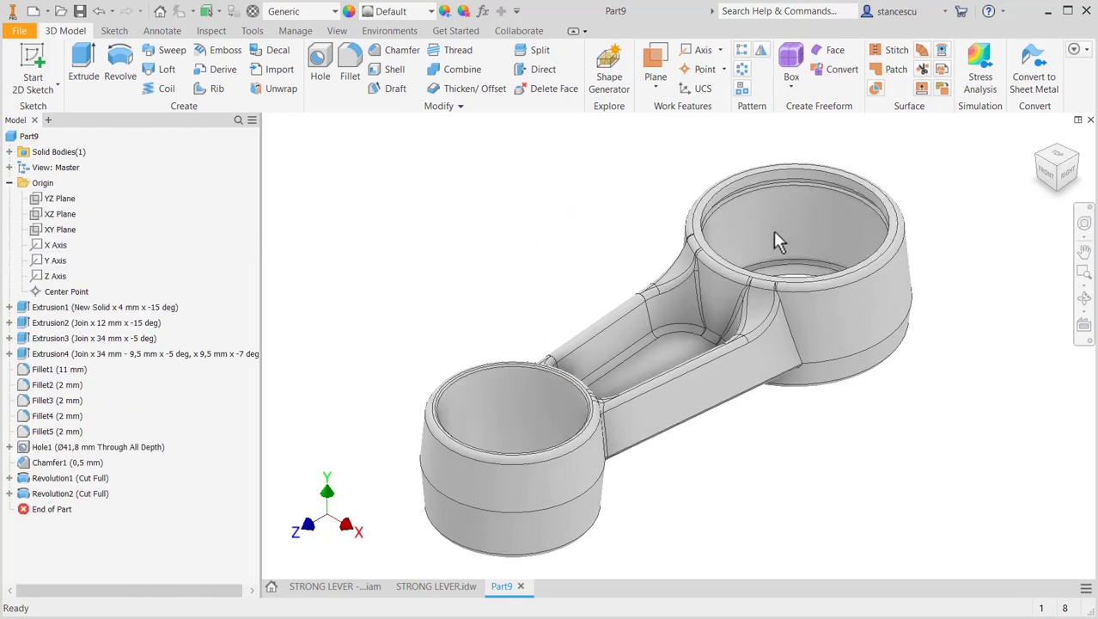
# Step: Open the Inventor Material Library choices for the part's material
pyautogui.click(335, 11)
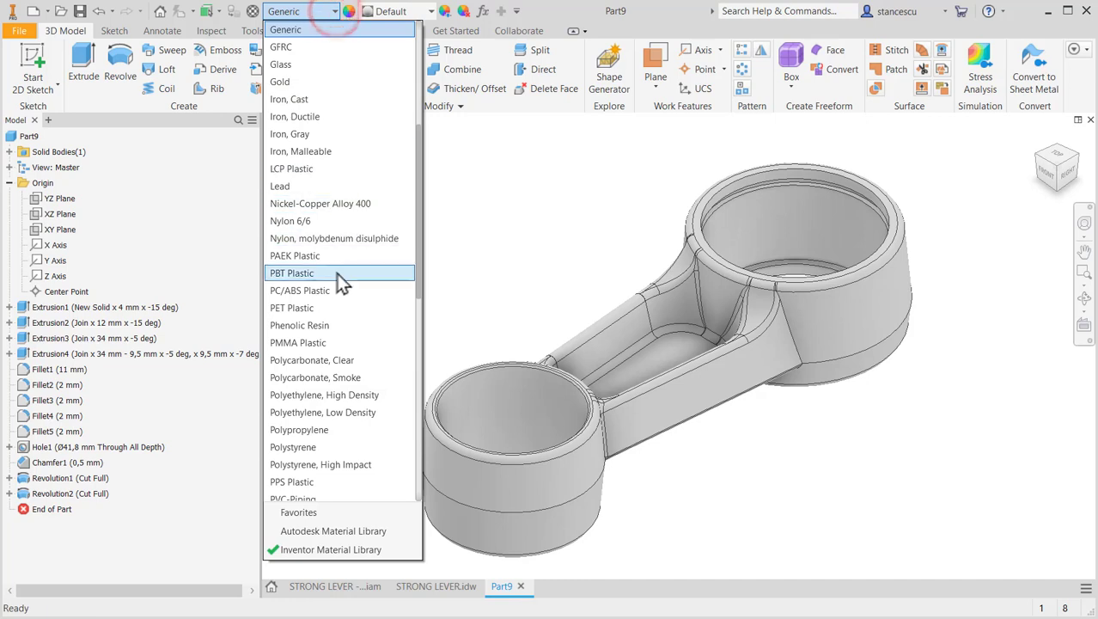